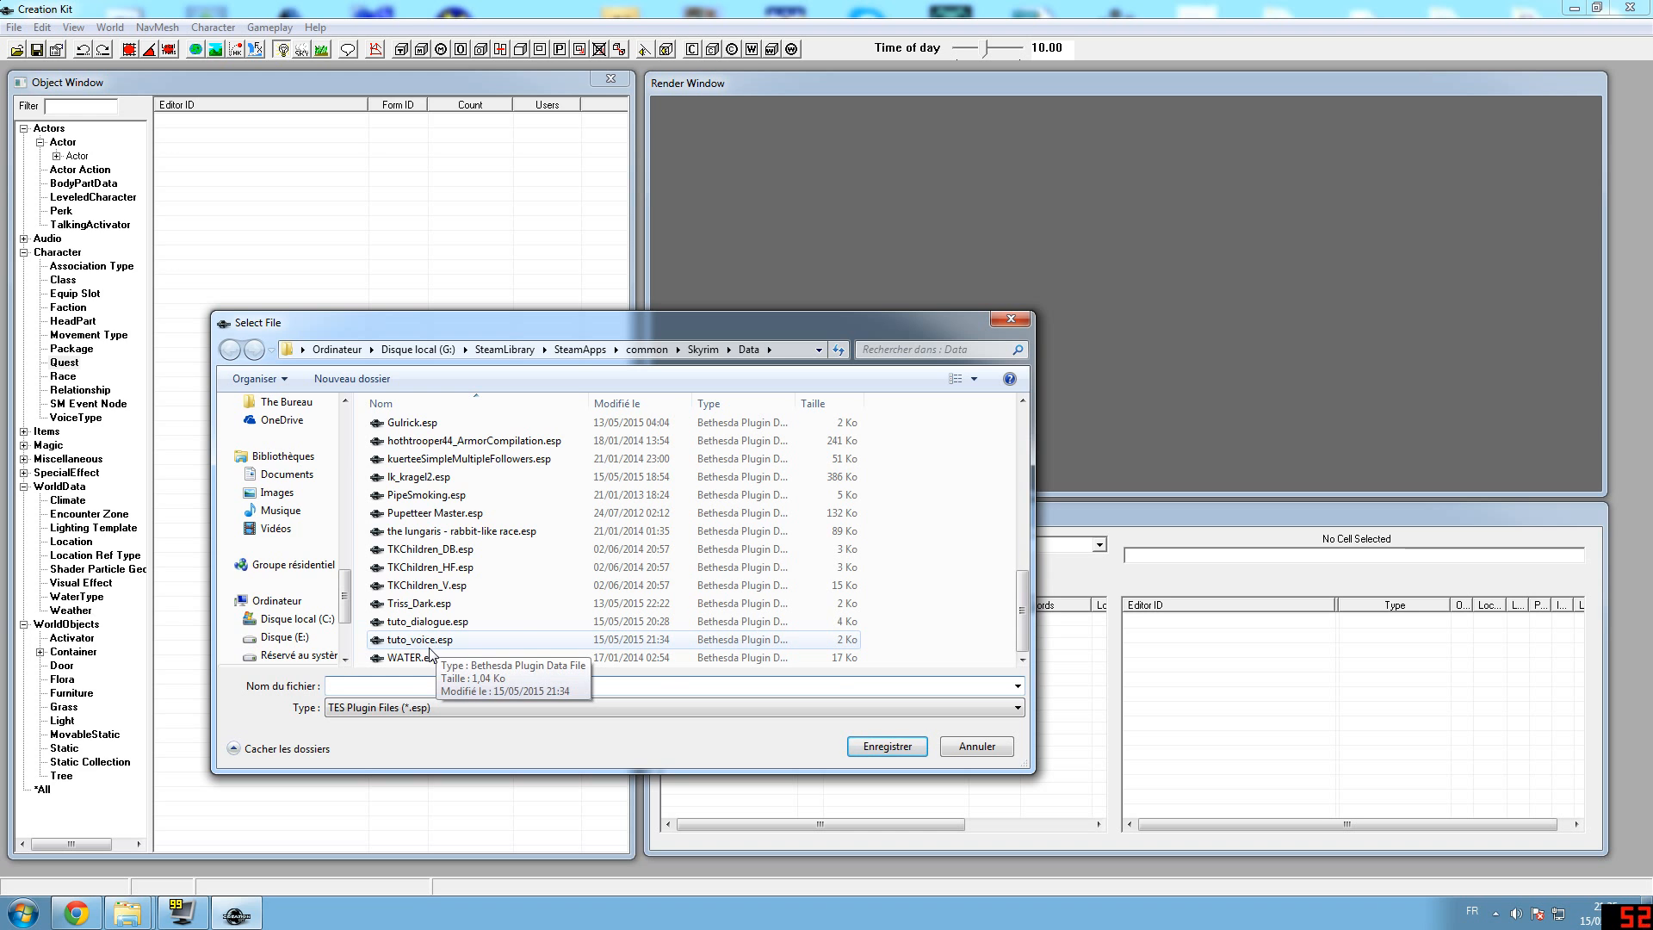
{"action": "left_click_drag", "start_coordinate": [1023, 615], "coordinate": [1048, 421]}
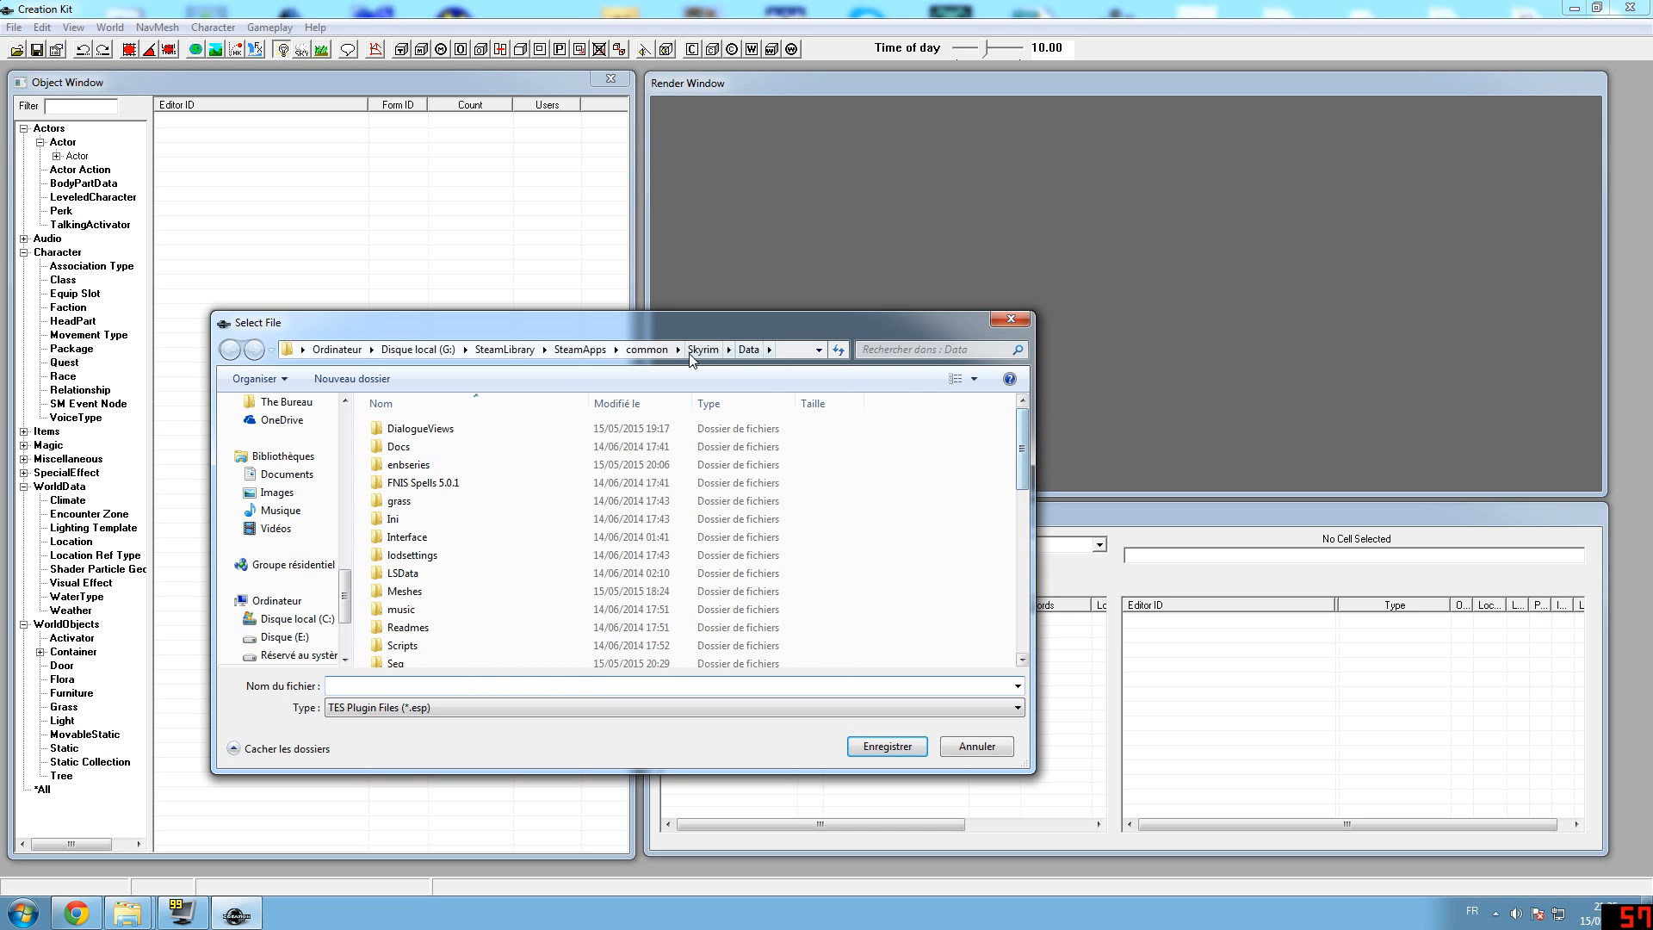
{"action": "left_click_drag", "start_coordinate": [725, 324], "coordinate": [735, 306]}
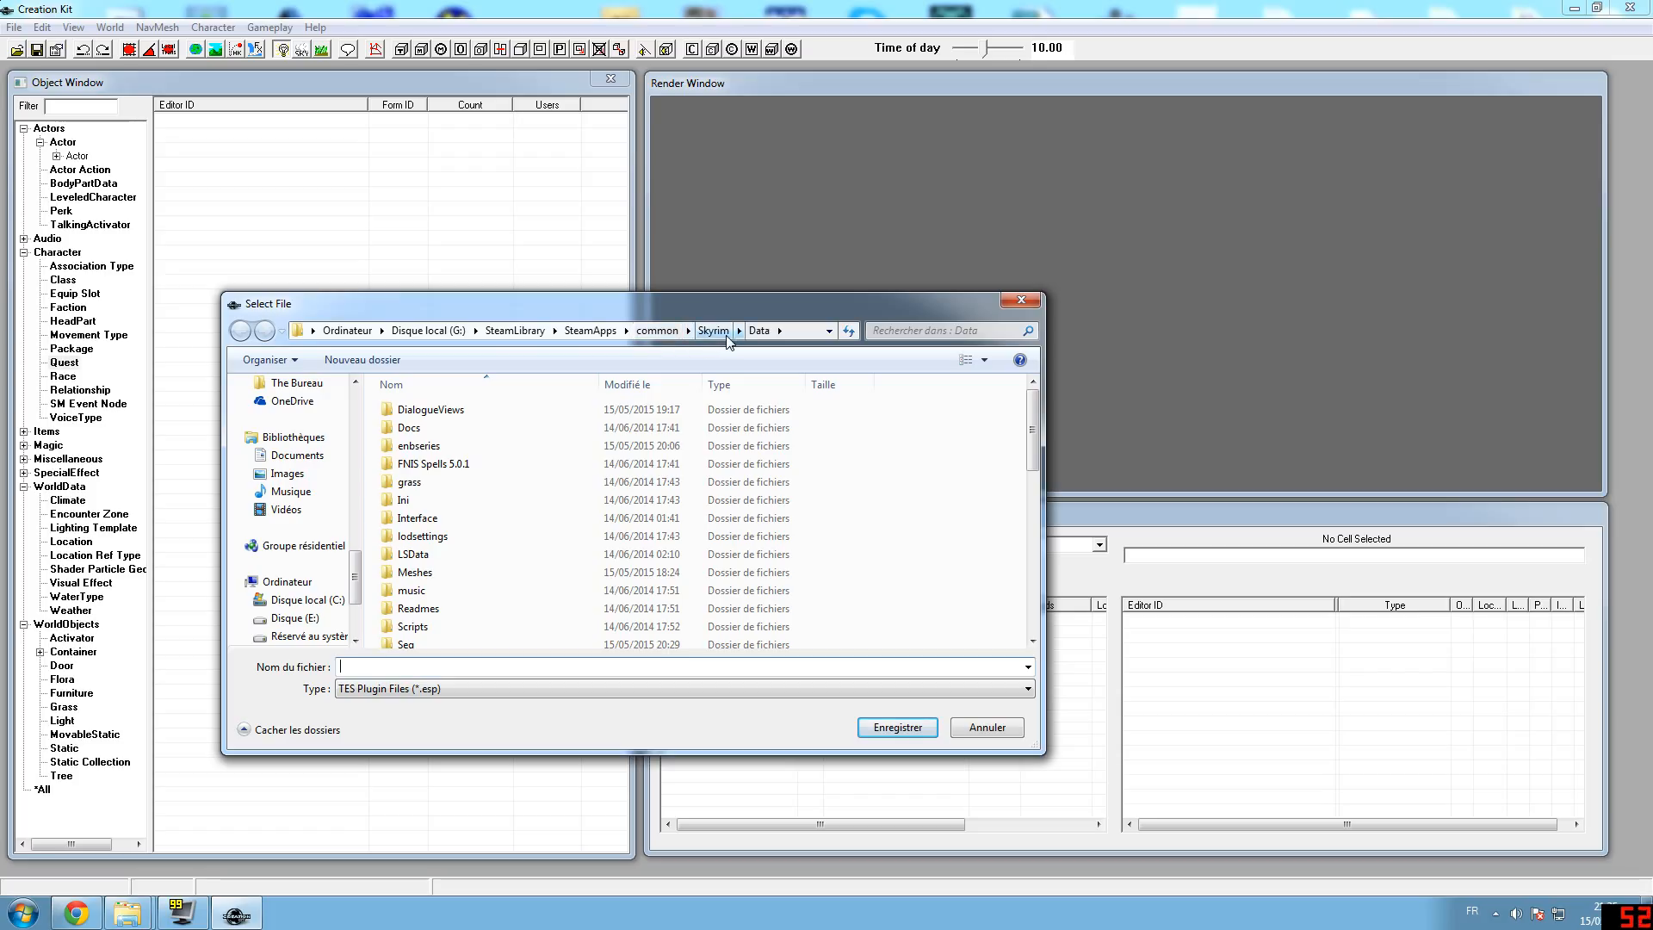
{"action": "left_click", "coordinate": [983, 724]}
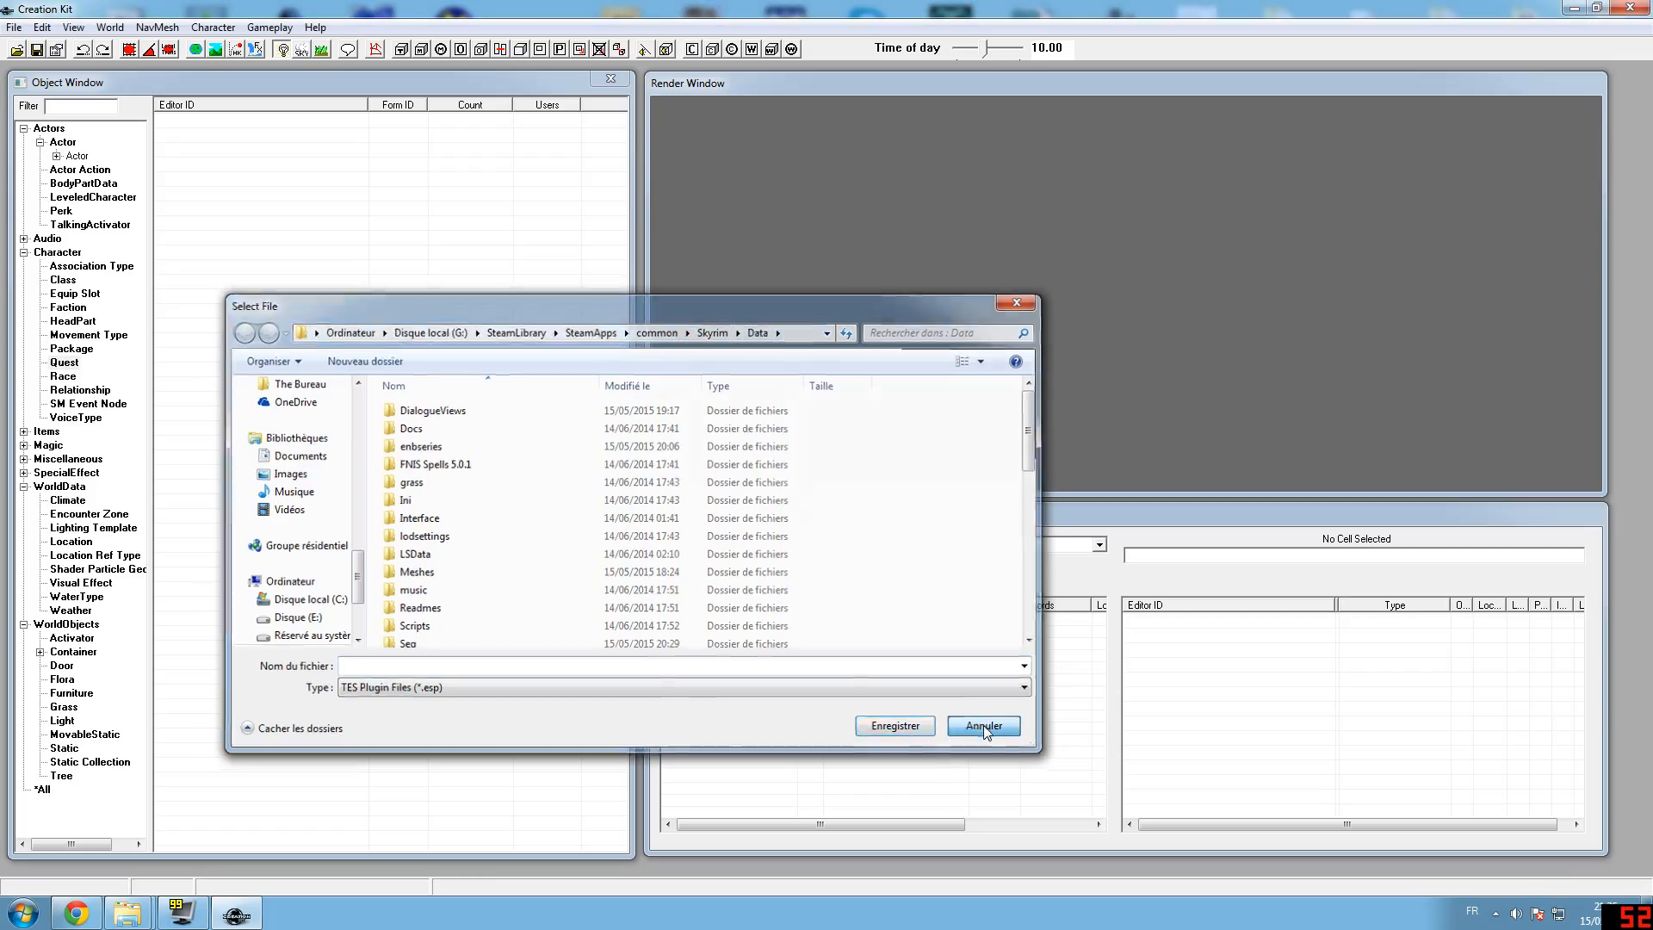
Mark tuto_voice.esp for loading in the plugin data list and set it as the active file
{"action": "left_click", "coordinate": [25, 28]}
{"action": "left_click", "coordinate": [36, 43]}
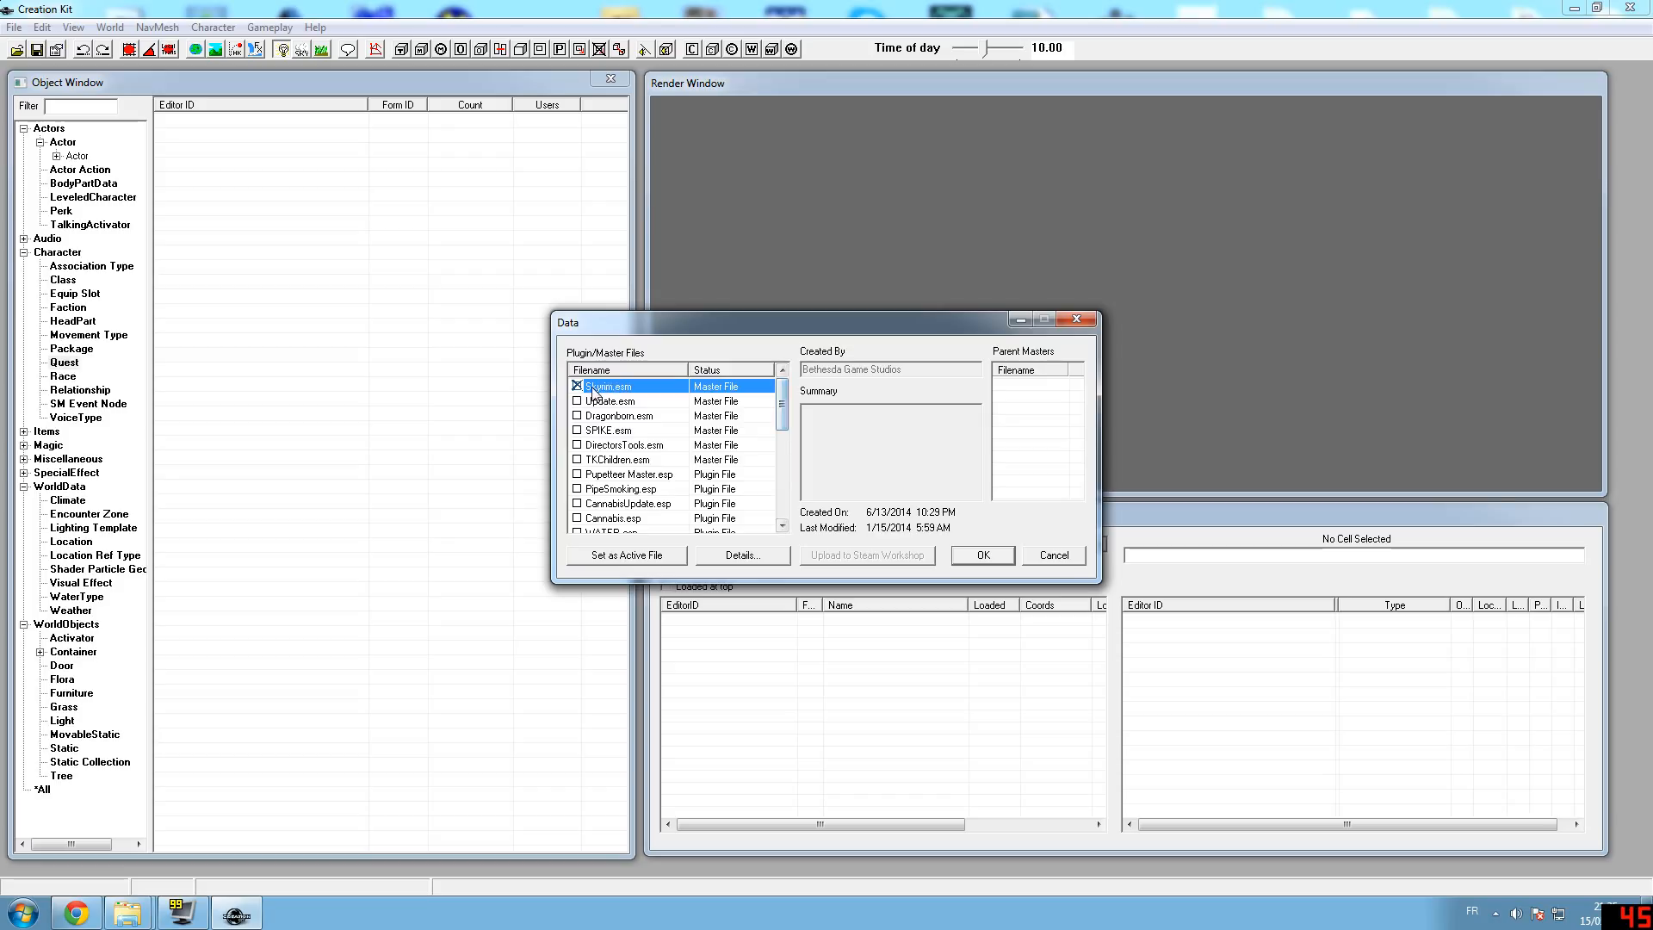
{"action": "left_click_drag", "start_coordinate": [782, 399], "coordinate": [785, 498]}
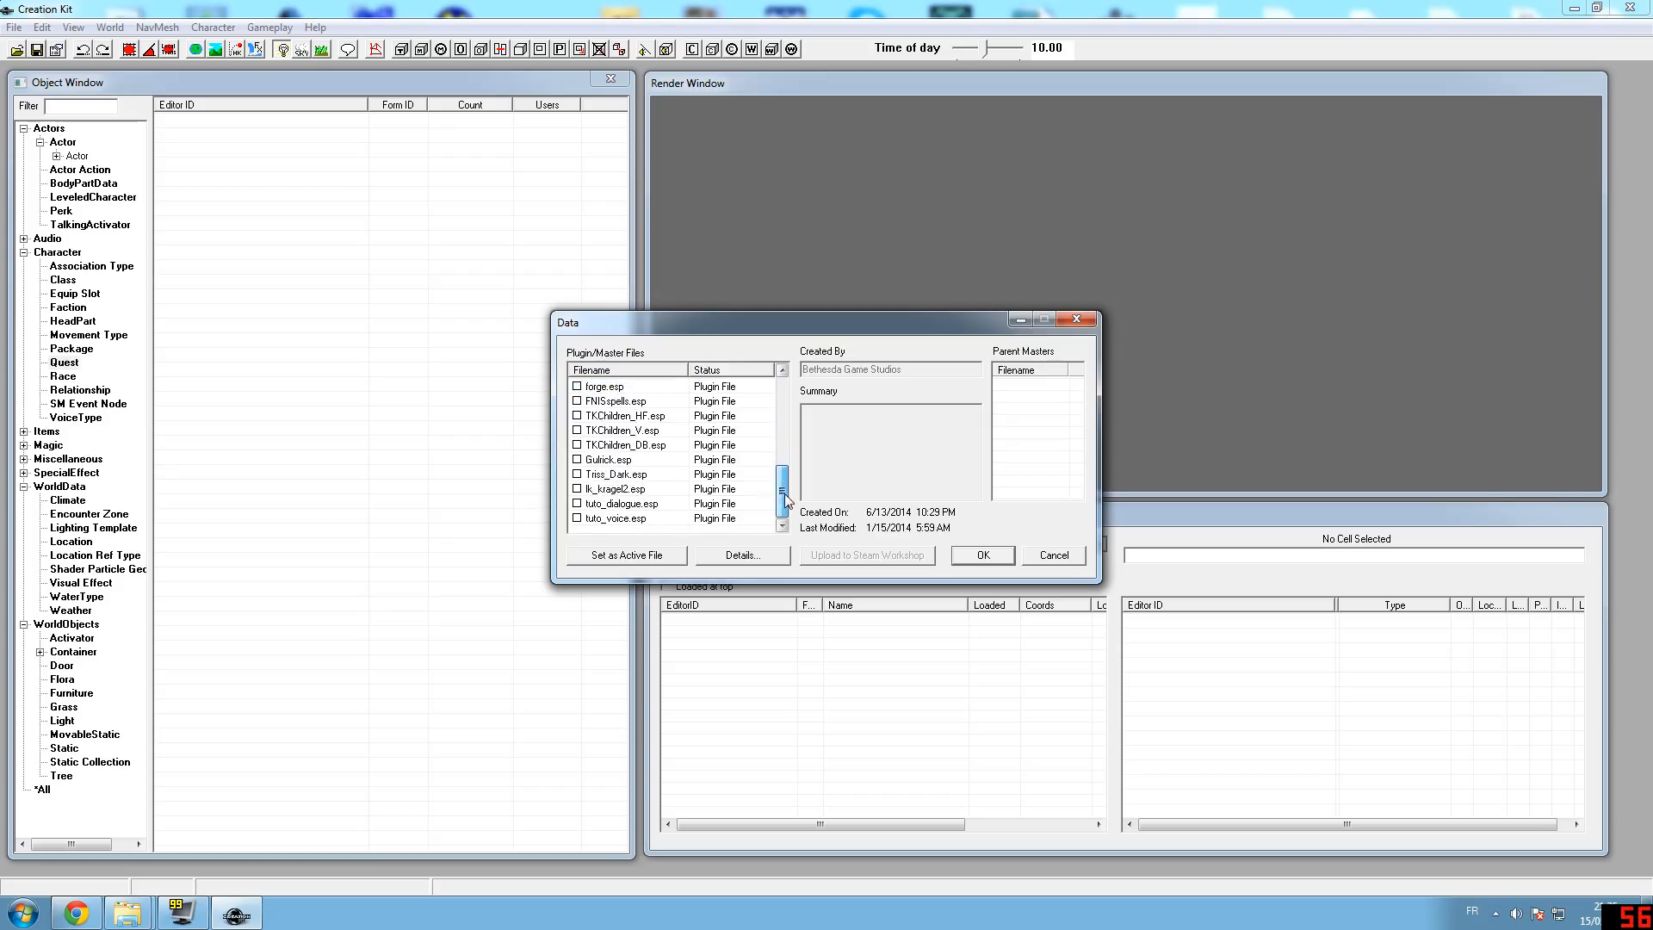
{"action": "left_click", "coordinate": [586, 519]}
{"action": "double_click", "coordinate": [586, 519]}
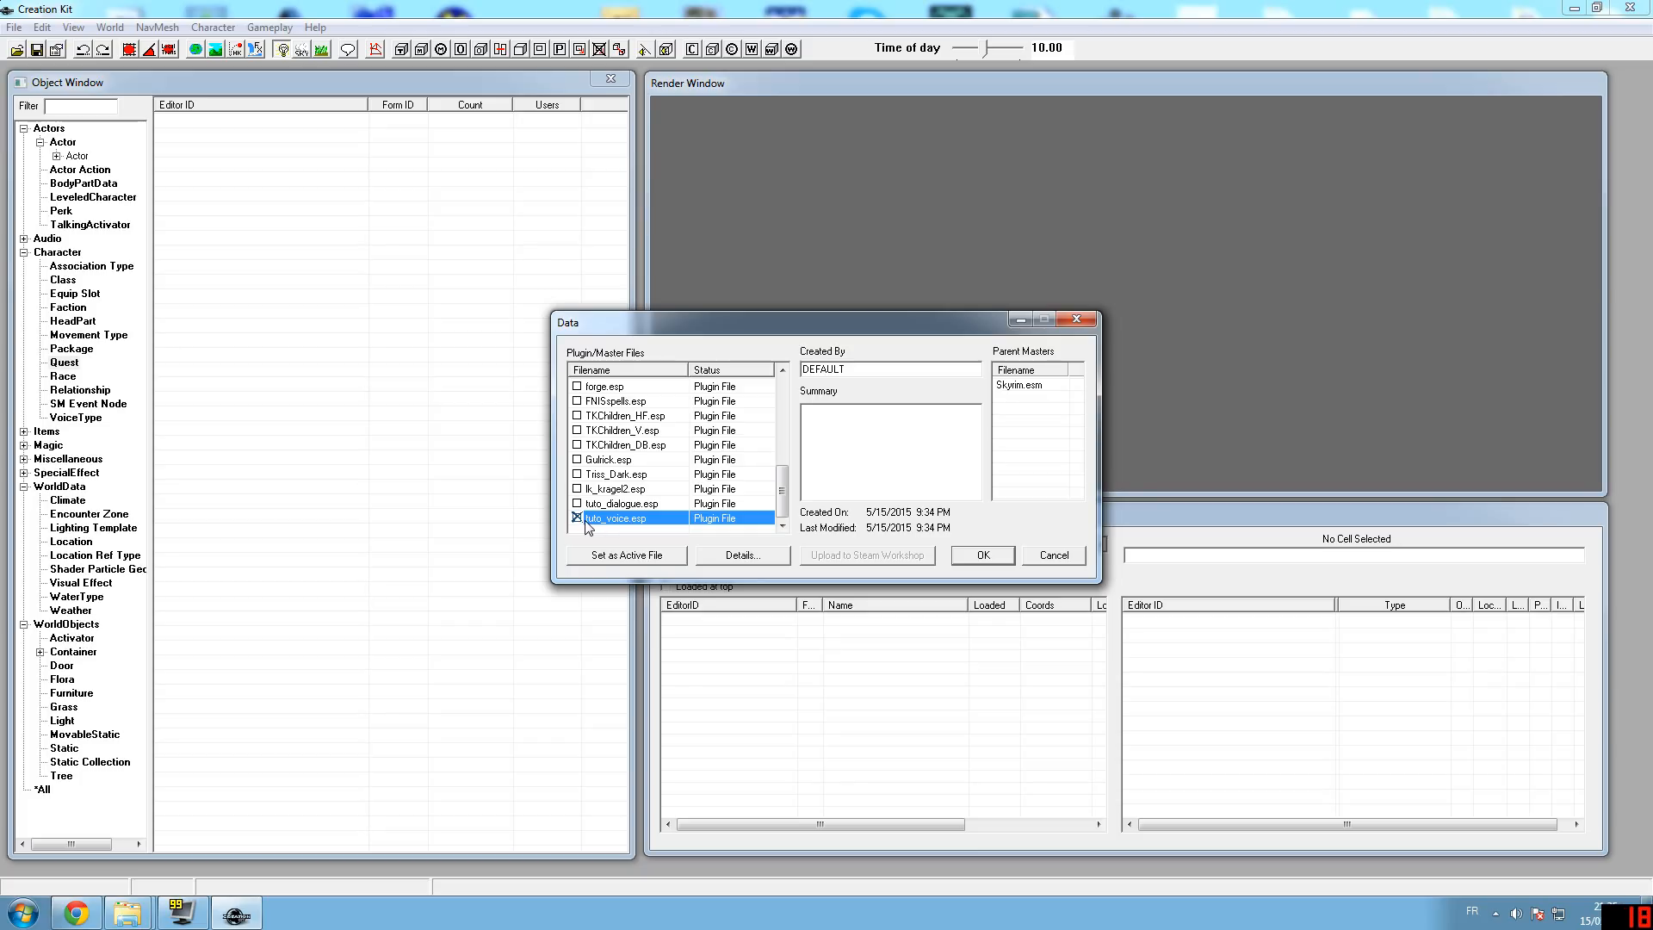
{"action": "left_click", "coordinate": [651, 558]}
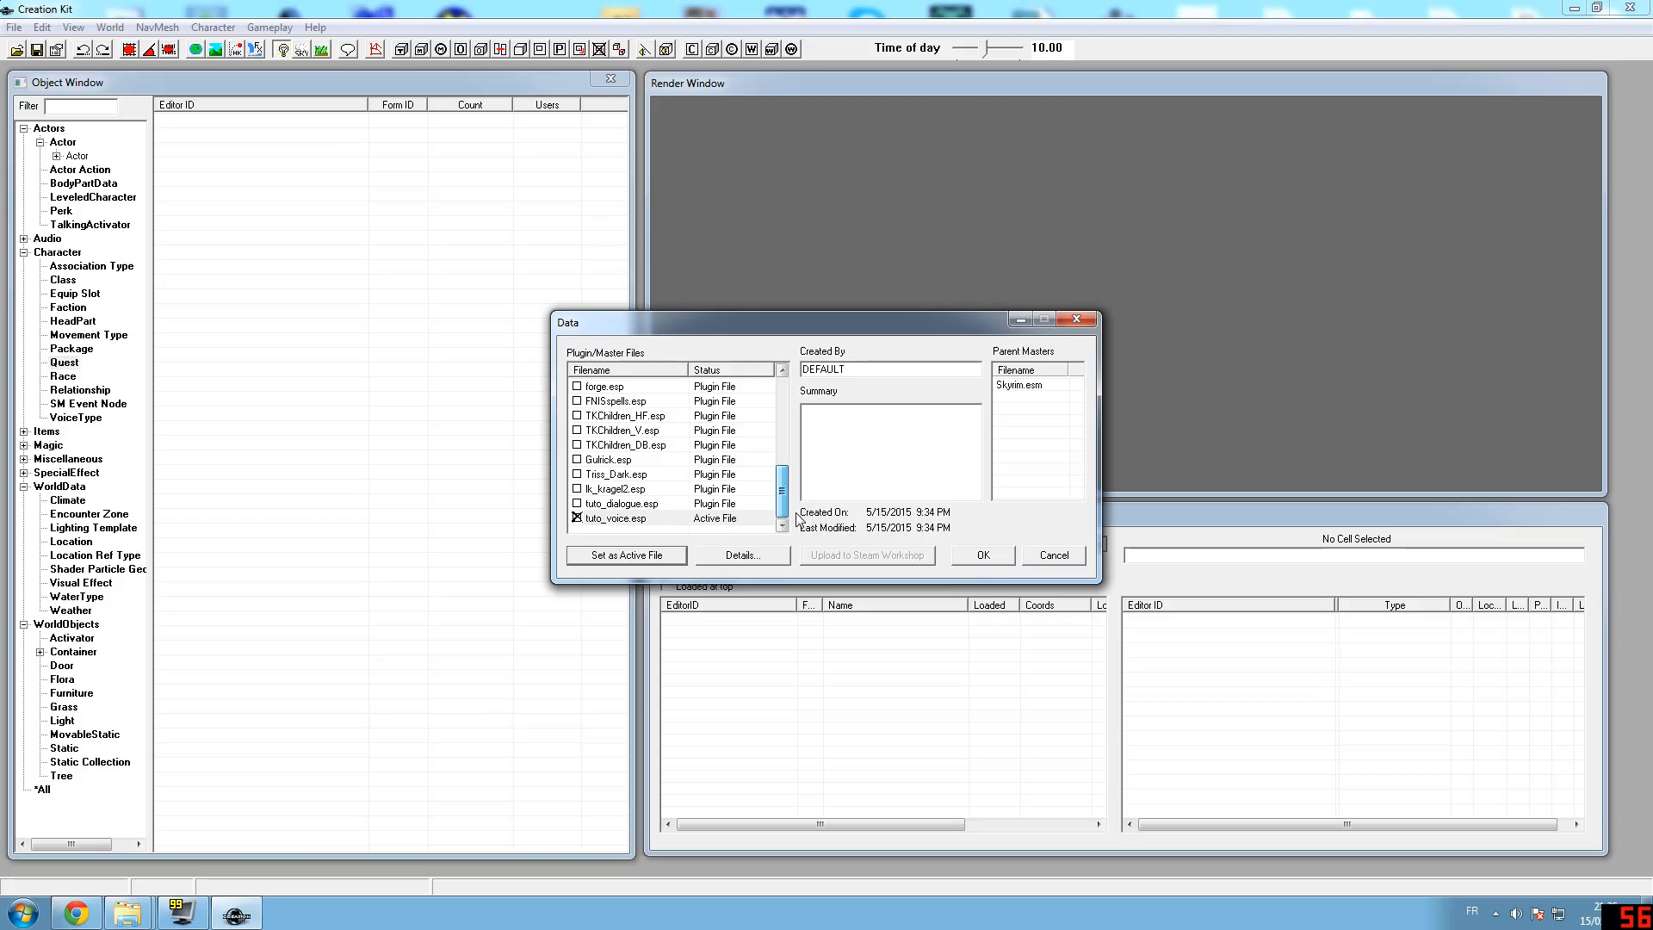
Load the marked data files, disabling all warnings of each kind during loading
{"action": "left_click", "coordinate": [981, 556]}
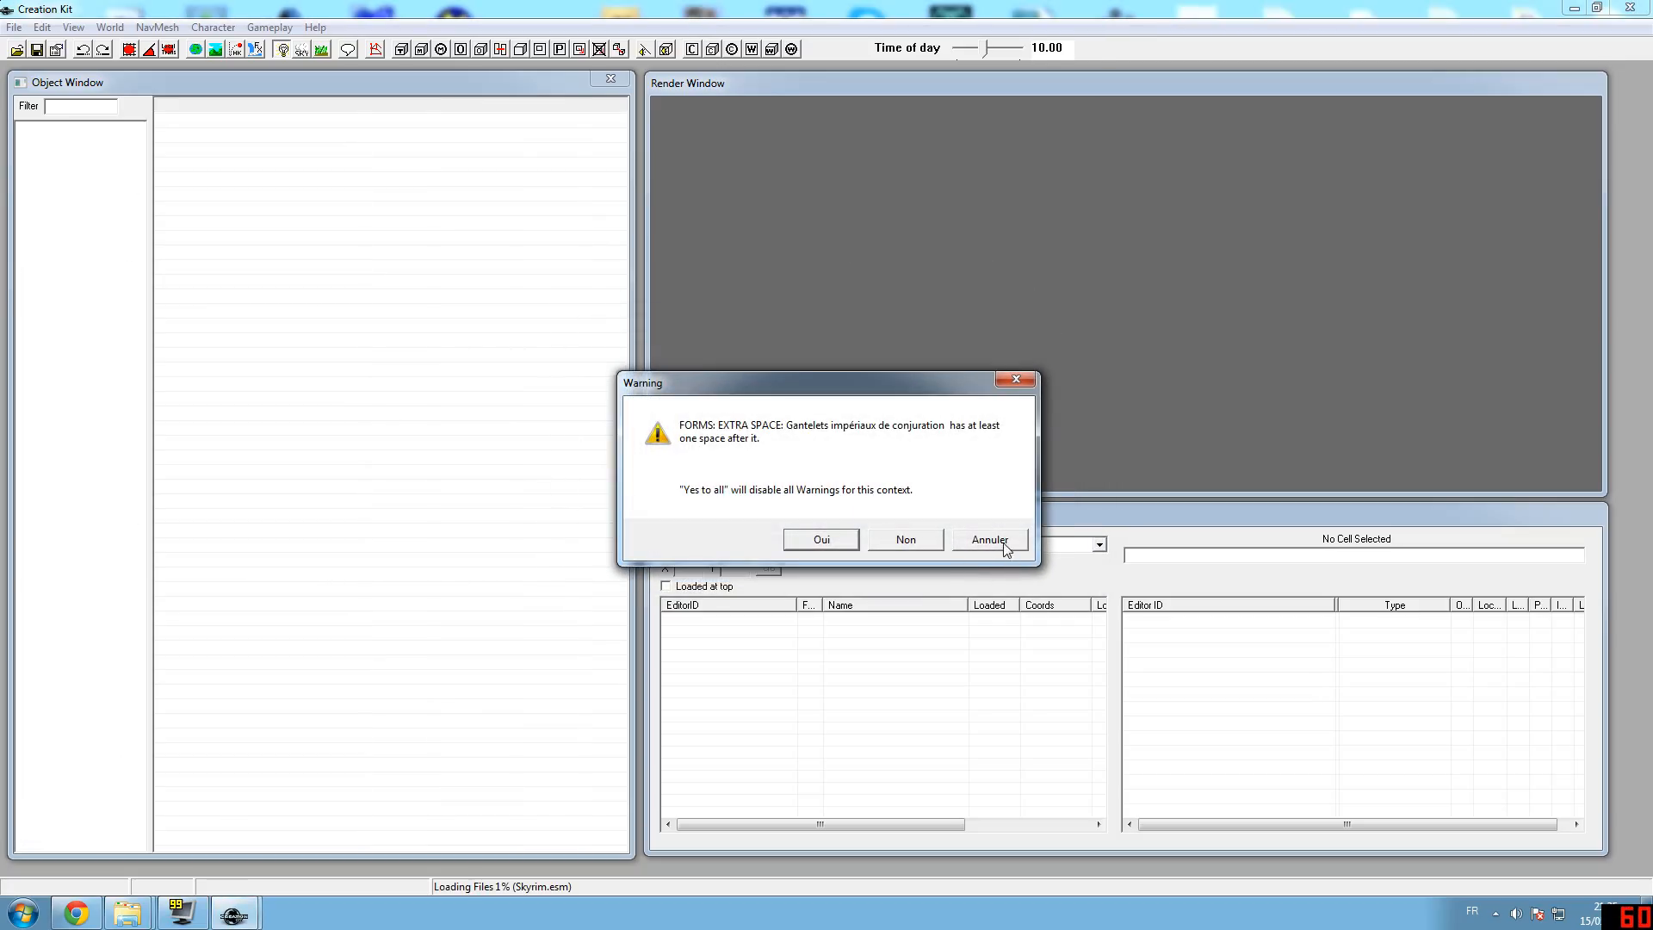
{"action": "left_click", "coordinate": [992, 540]}
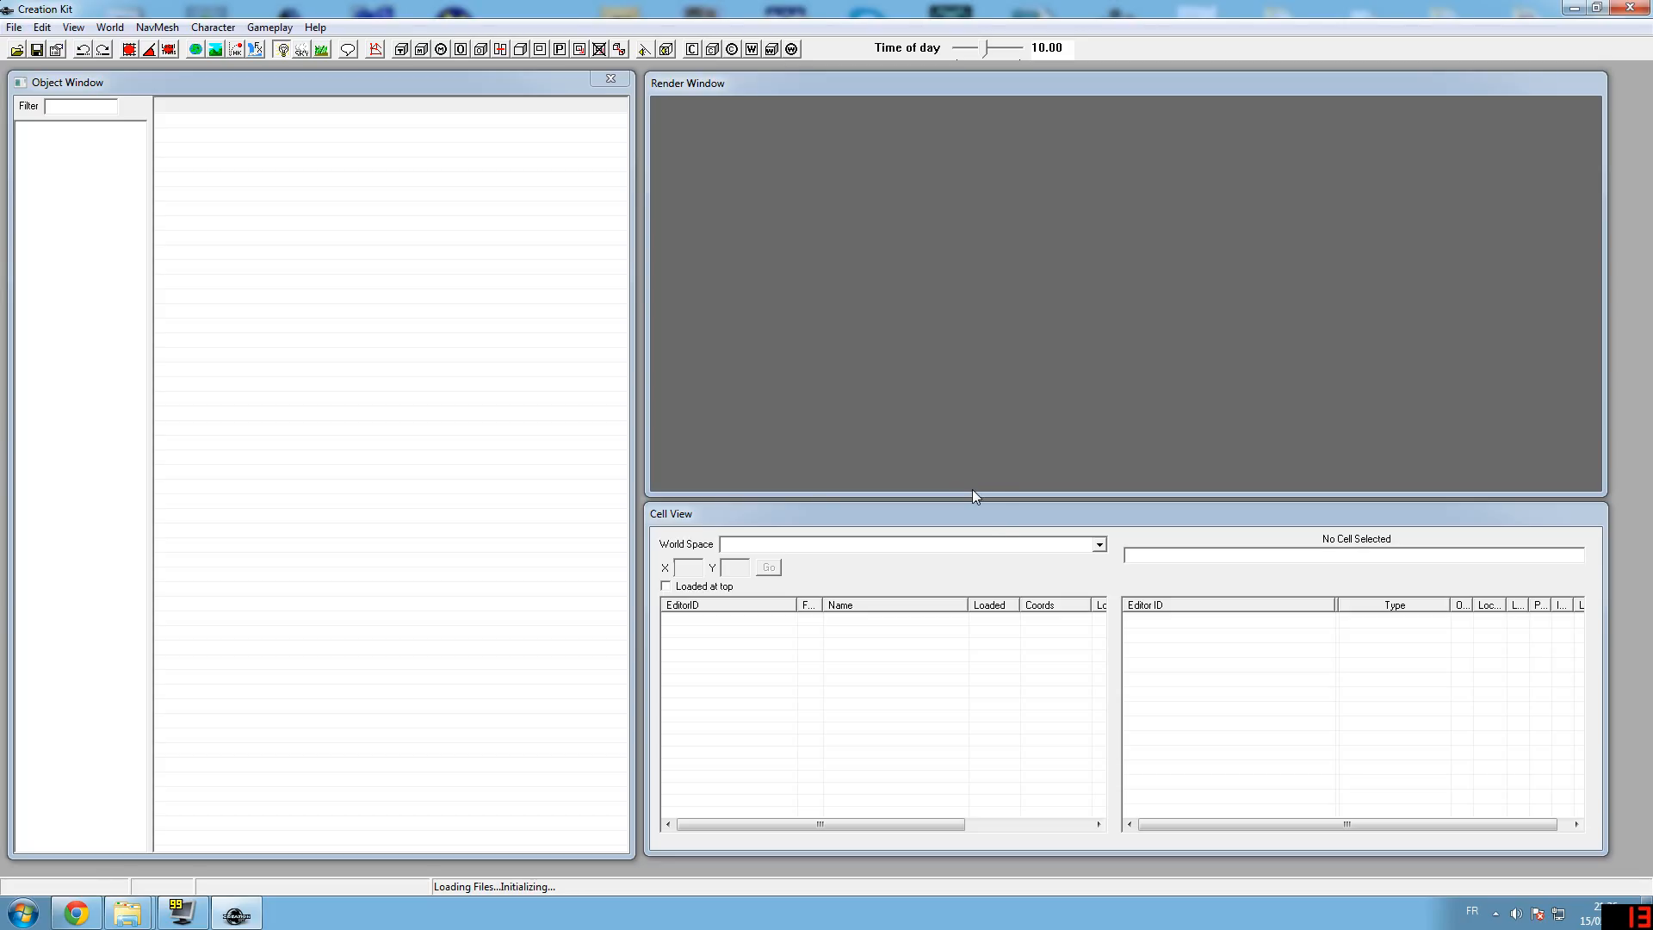
{"action": "left_click", "coordinate": [968, 541]}
{"action": "left_click", "coordinate": [960, 557]}
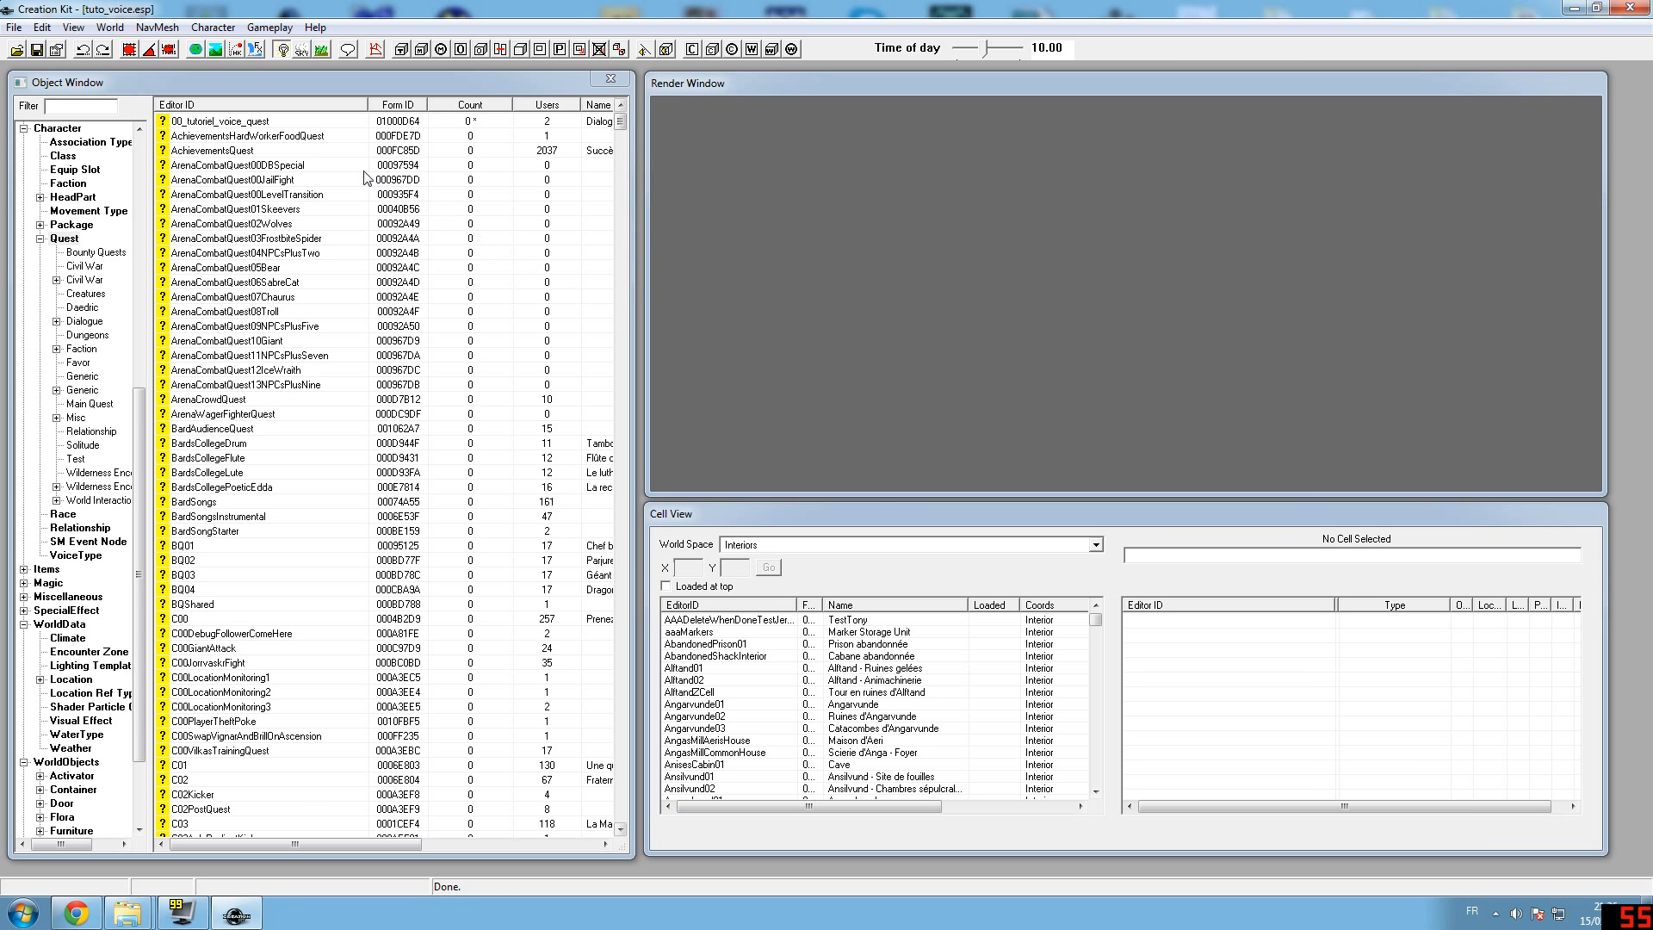
Open the quest 00_tutoriel_voice_quest and display its dialogue view 00_tutoriel_voice_quest_01
{"action": "left_click_drag", "start_coordinate": [140, 413], "coordinate": [119, 107]}
{"action": "double_click", "coordinate": [216, 122]}
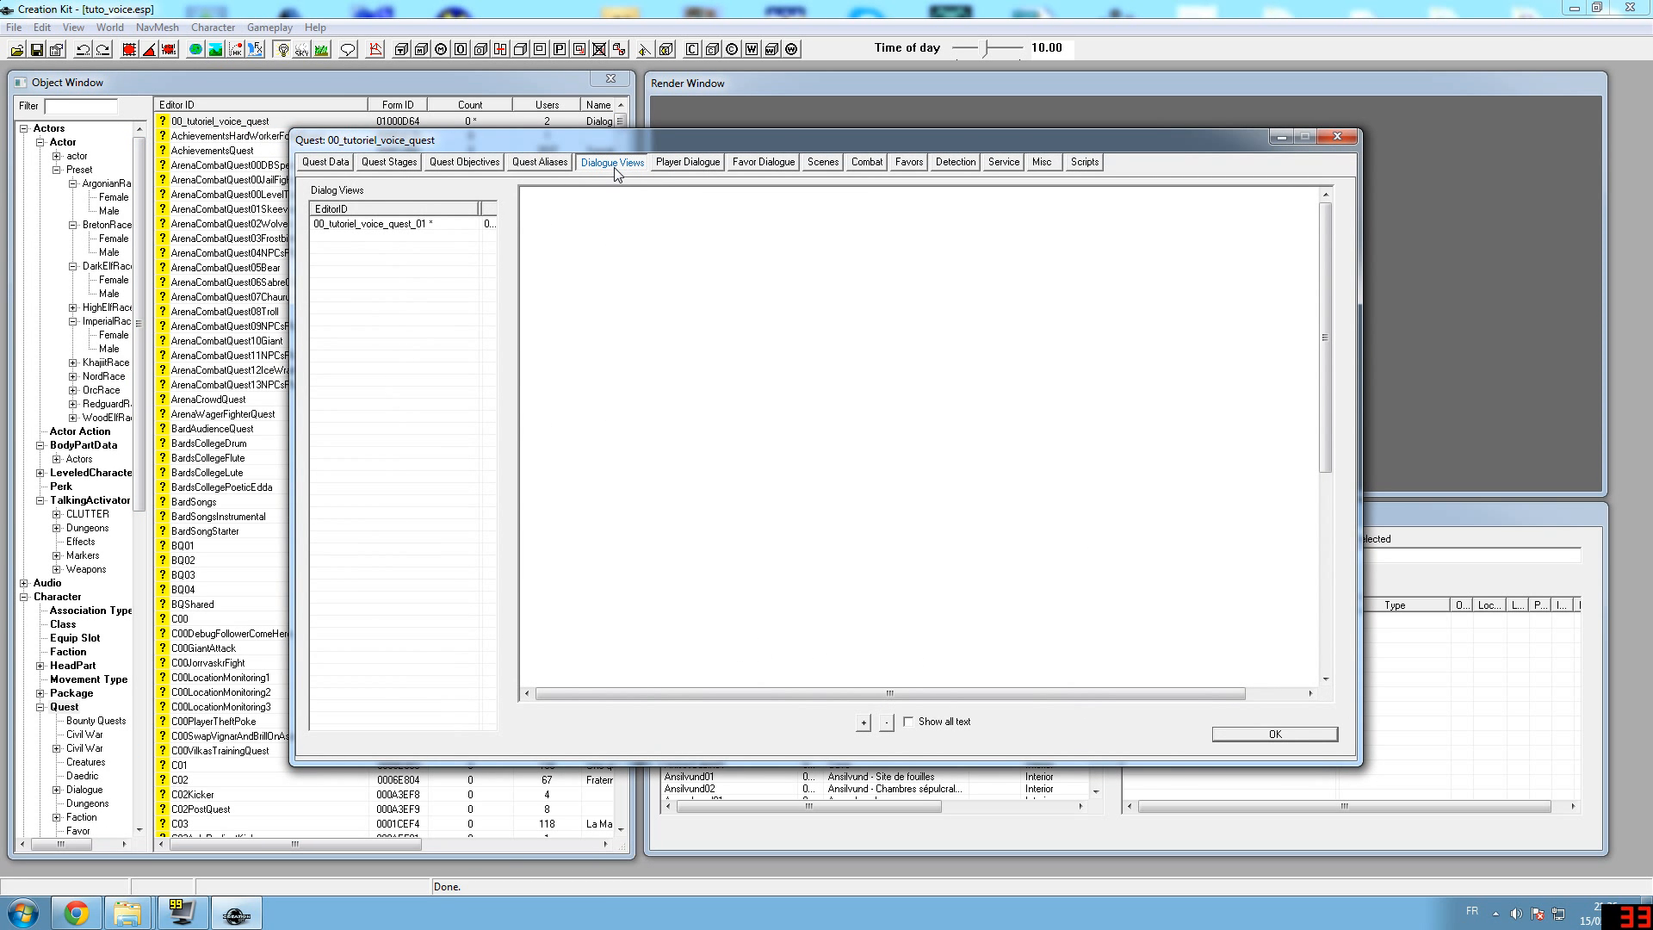
{"action": "left_click_drag", "start_coordinate": [644, 146], "coordinate": [689, 181]}
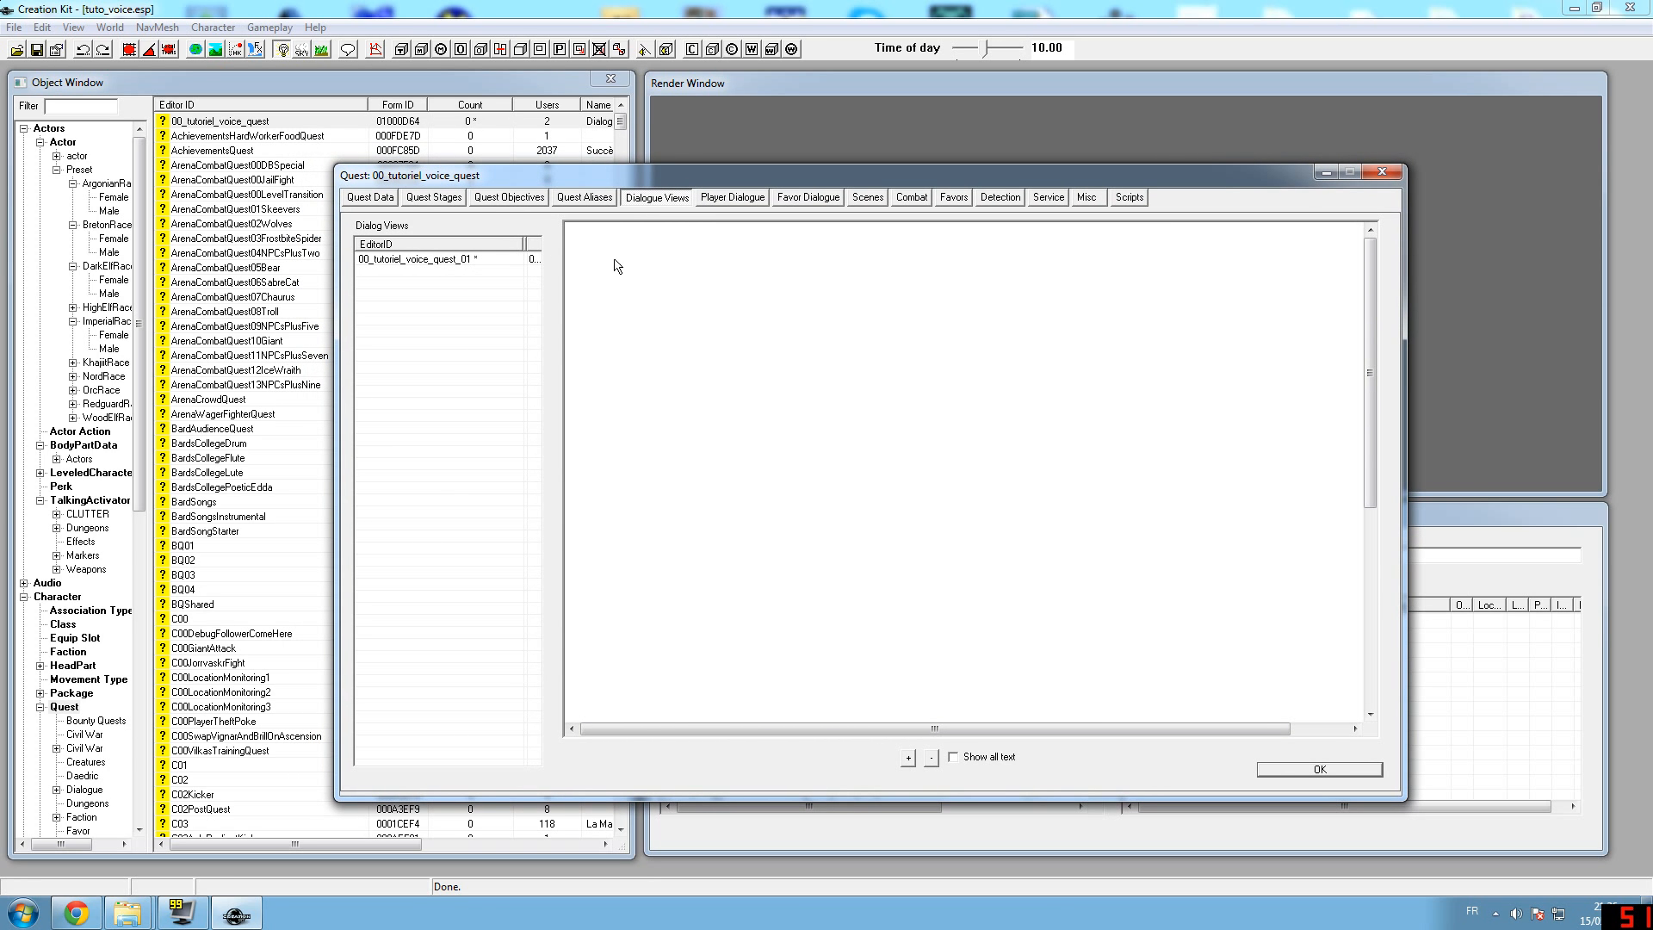
{"action": "left_click", "coordinate": [450, 260]}
{"action": "left_click", "coordinate": [690, 267]}
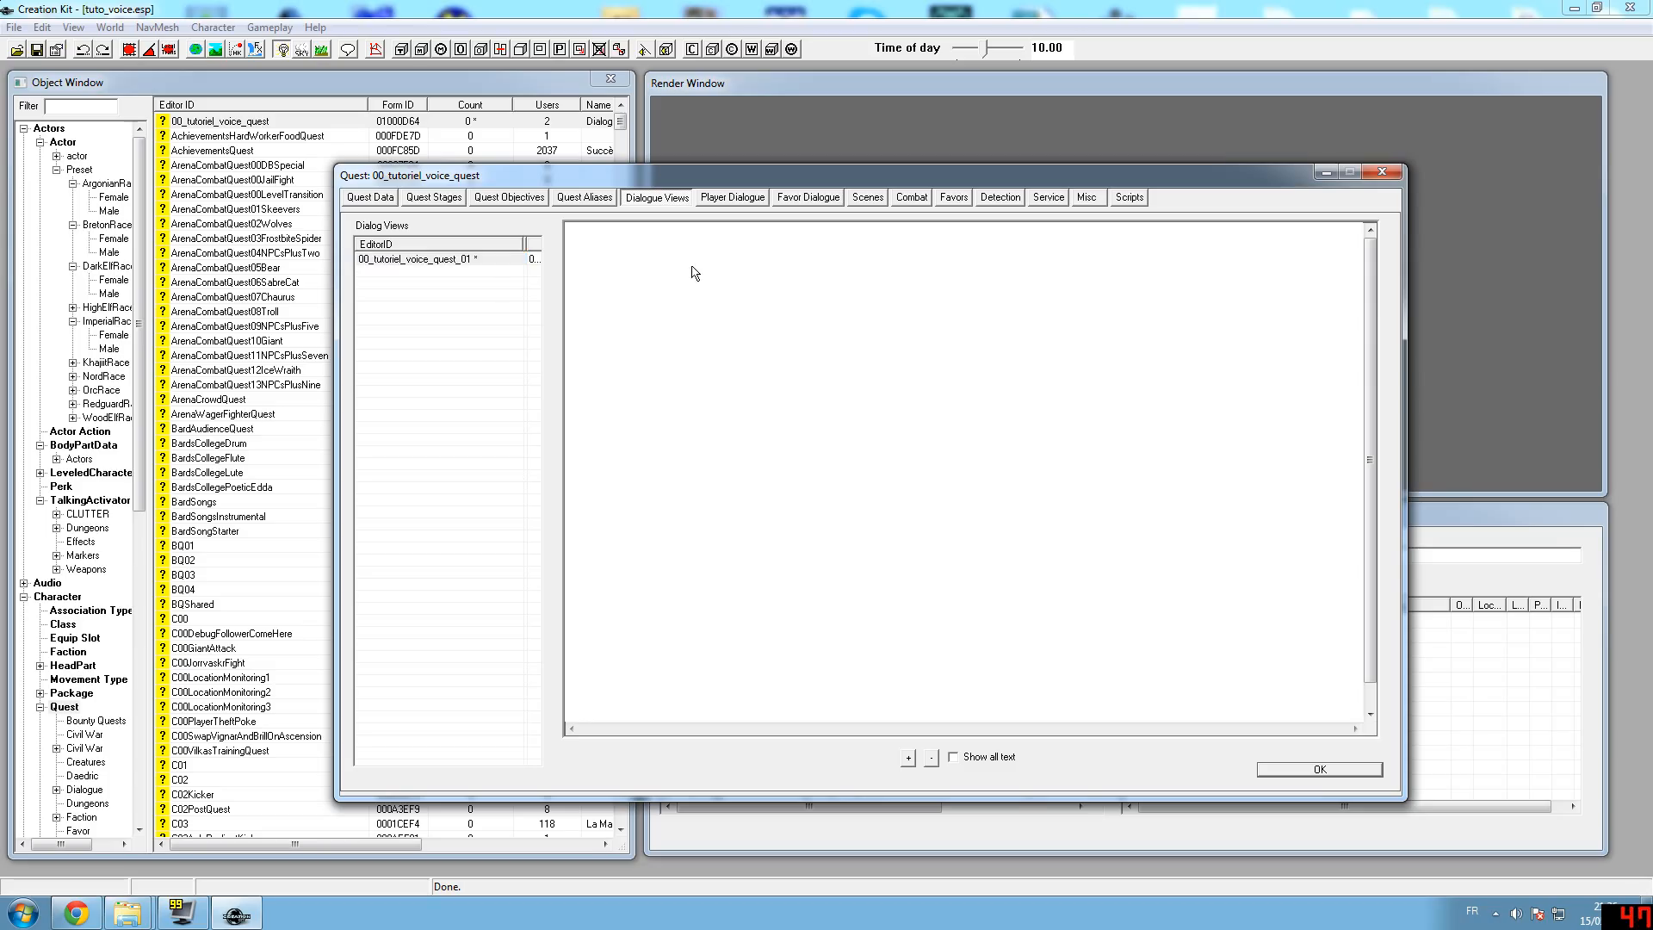
Create a dialogue branch named 00_tutoriel_voice_quest_bonjour, keep the proposed starting topic ID, and move the branch box to the view's upper-left corner
{"action": "right_click", "coordinate": [654, 242]}
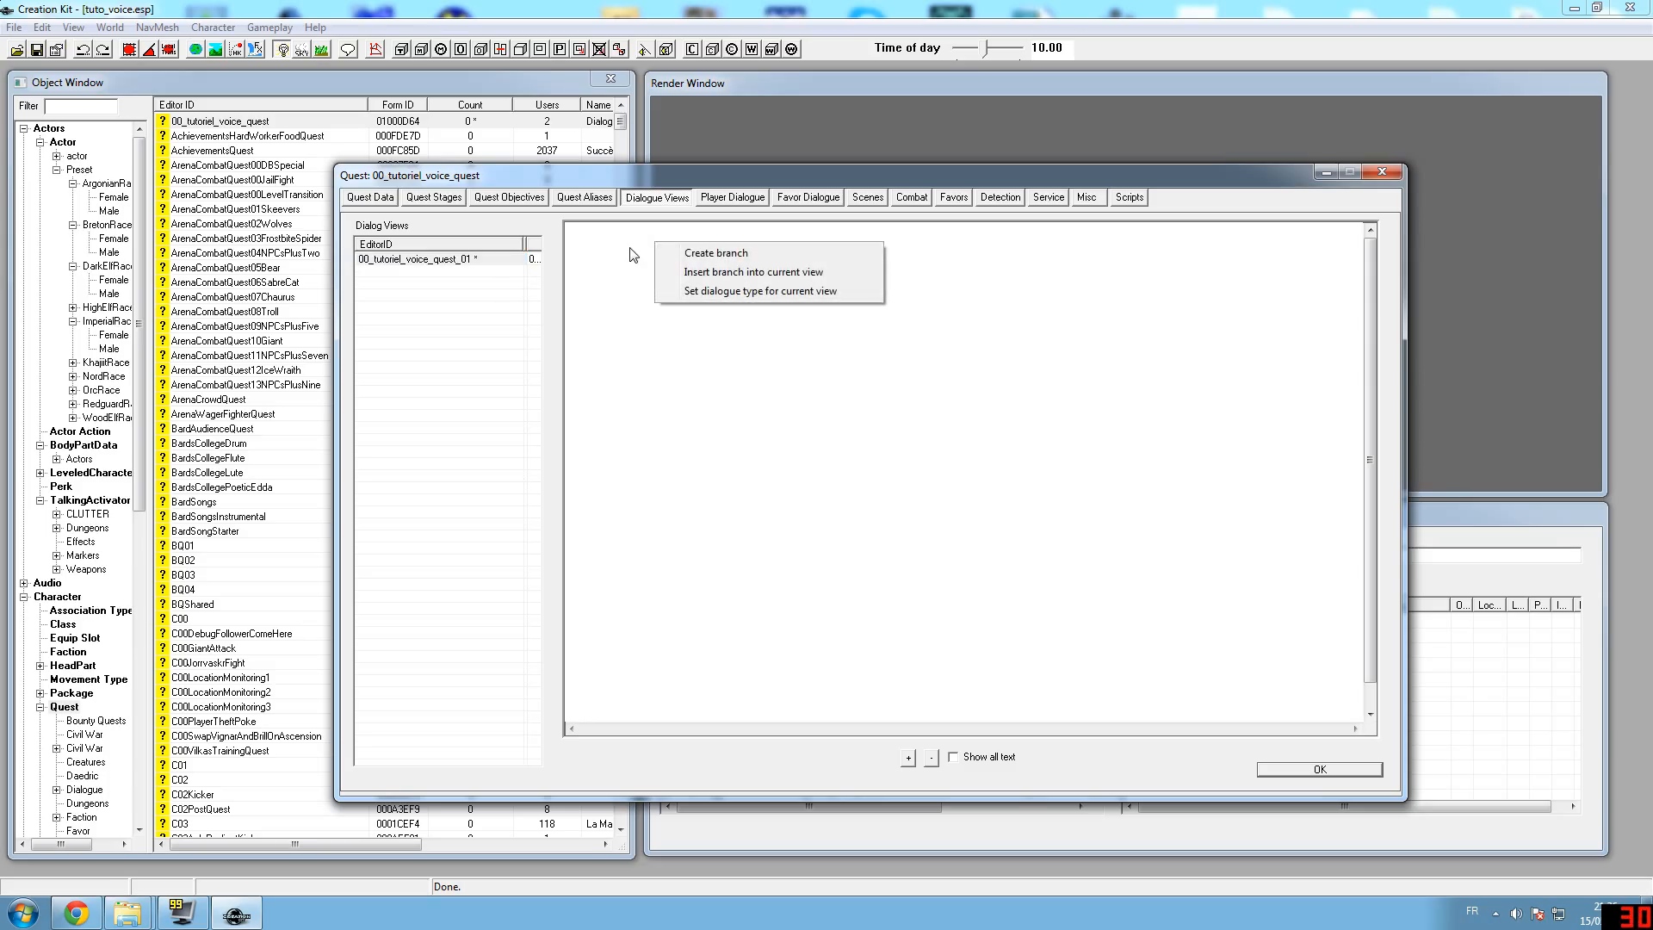
{"action": "left_click", "coordinate": [633, 255]}
{"action": "right_click", "coordinate": [672, 264]}
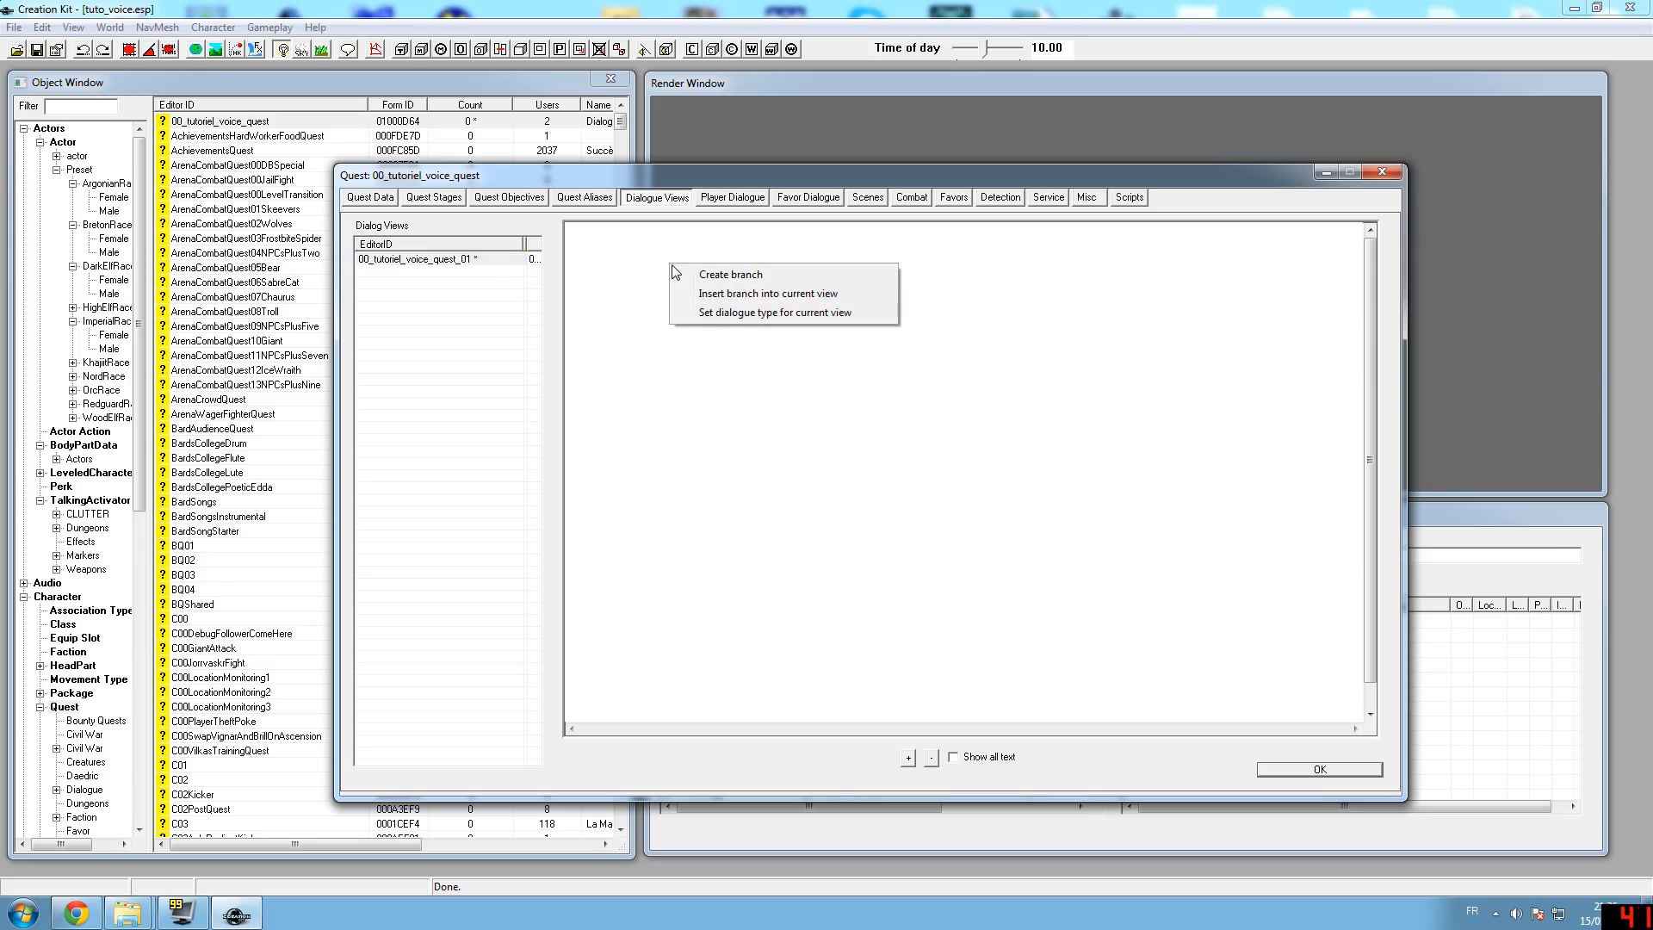
{"action": "left_click", "coordinate": [762, 275]}
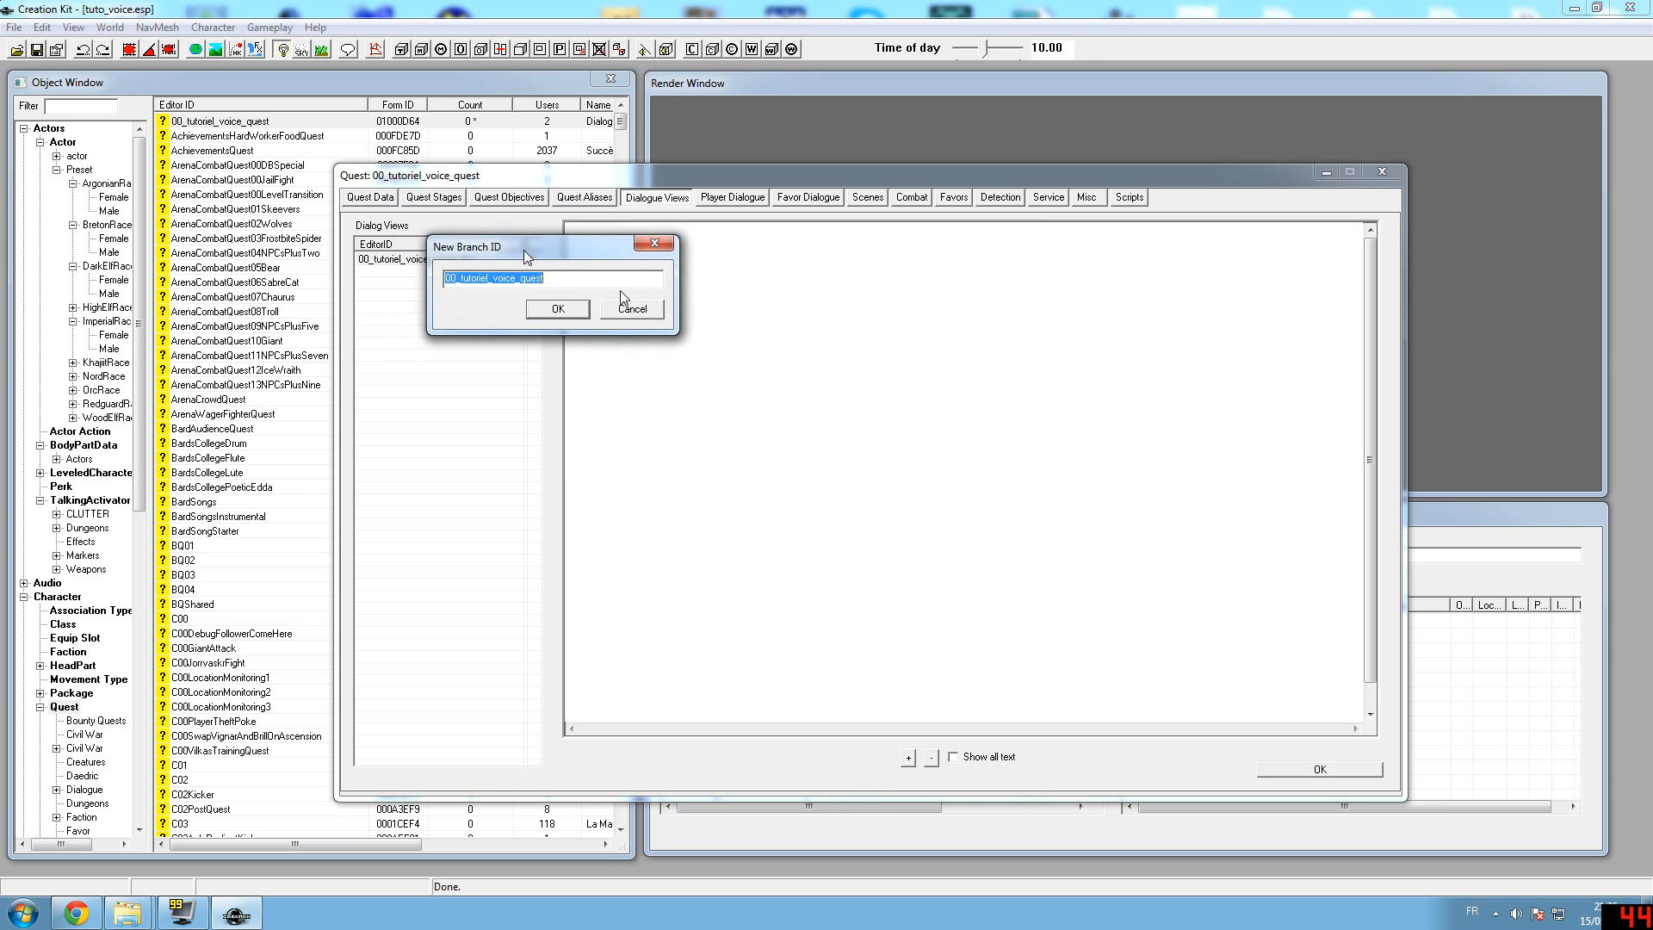
{"action": "left_click_drag", "start_coordinate": [494, 236], "coordinate": [711, 310]}
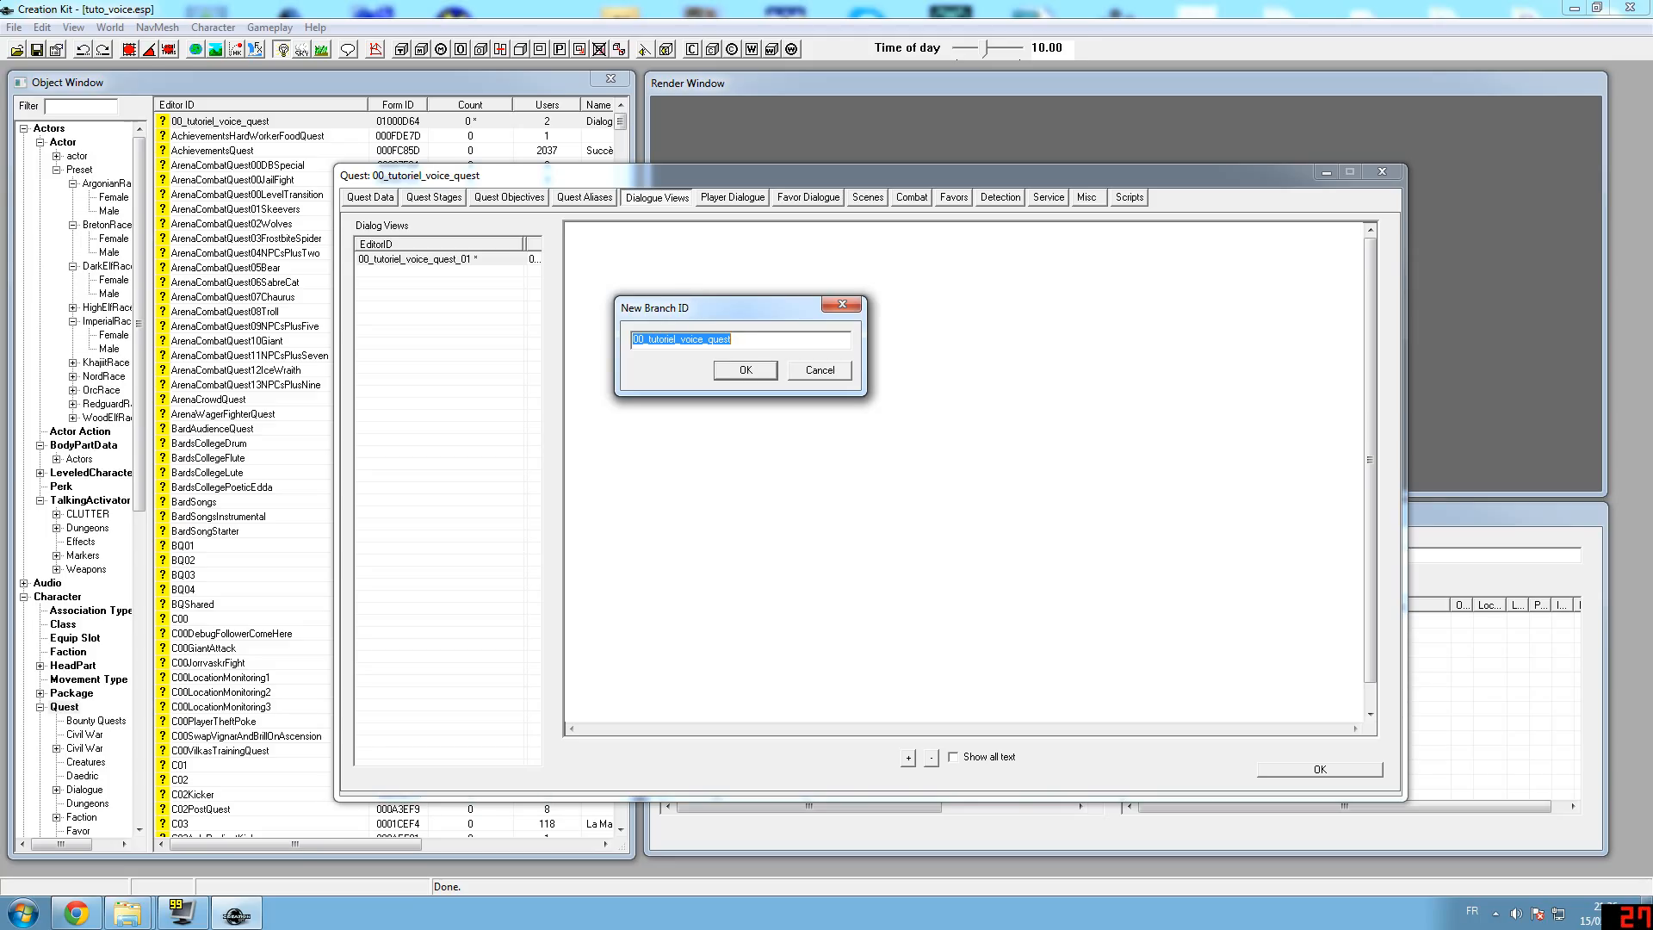
{"action": "left_click", "coordinate": [743, 339]}
{"action": "type", "text": "_"}
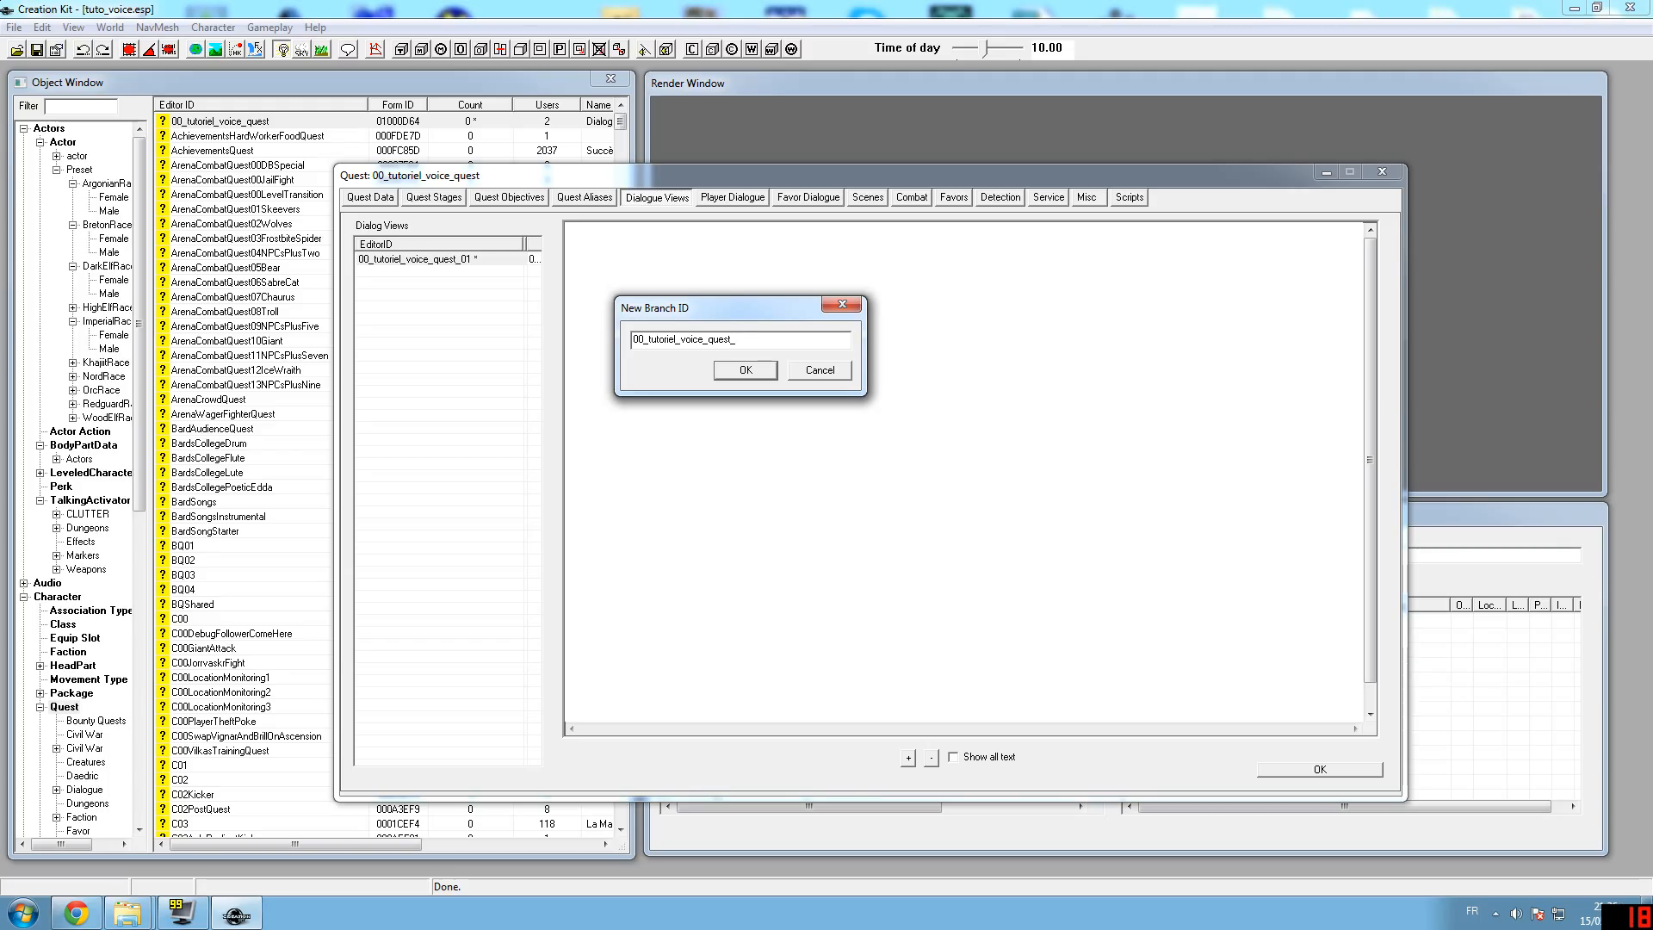
{"action": "type", "text": "bonjour"}
{"action": "left_click", "coordinate": [745, 369]}
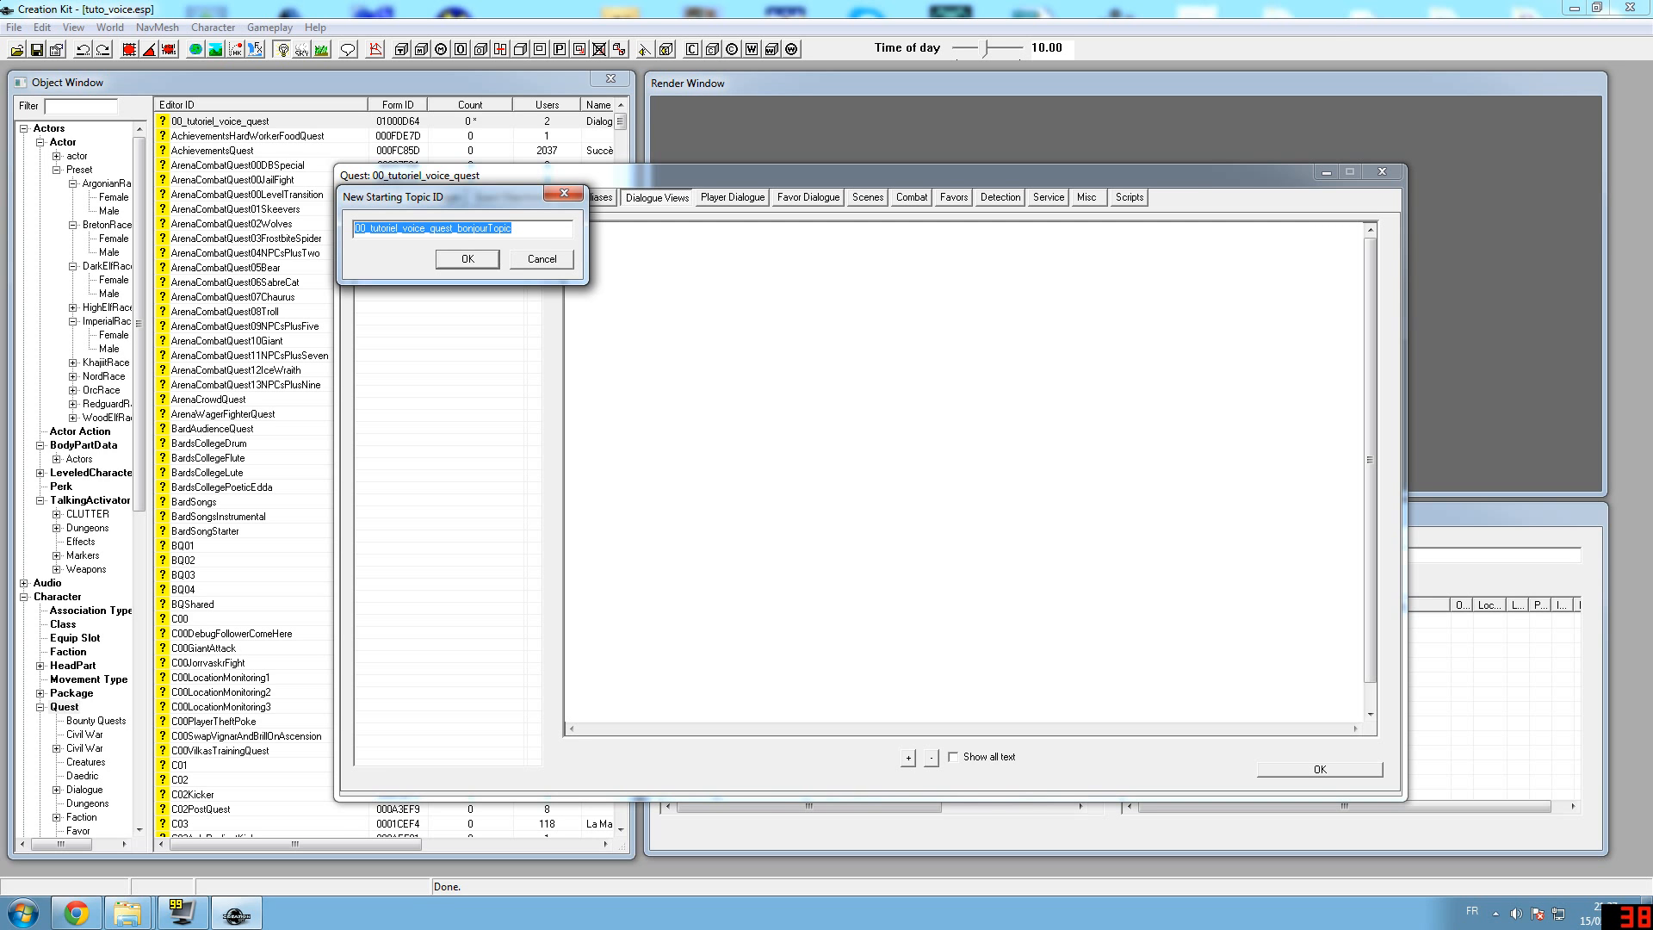
{"action": "left_click", "coordinate": [478, 259]}
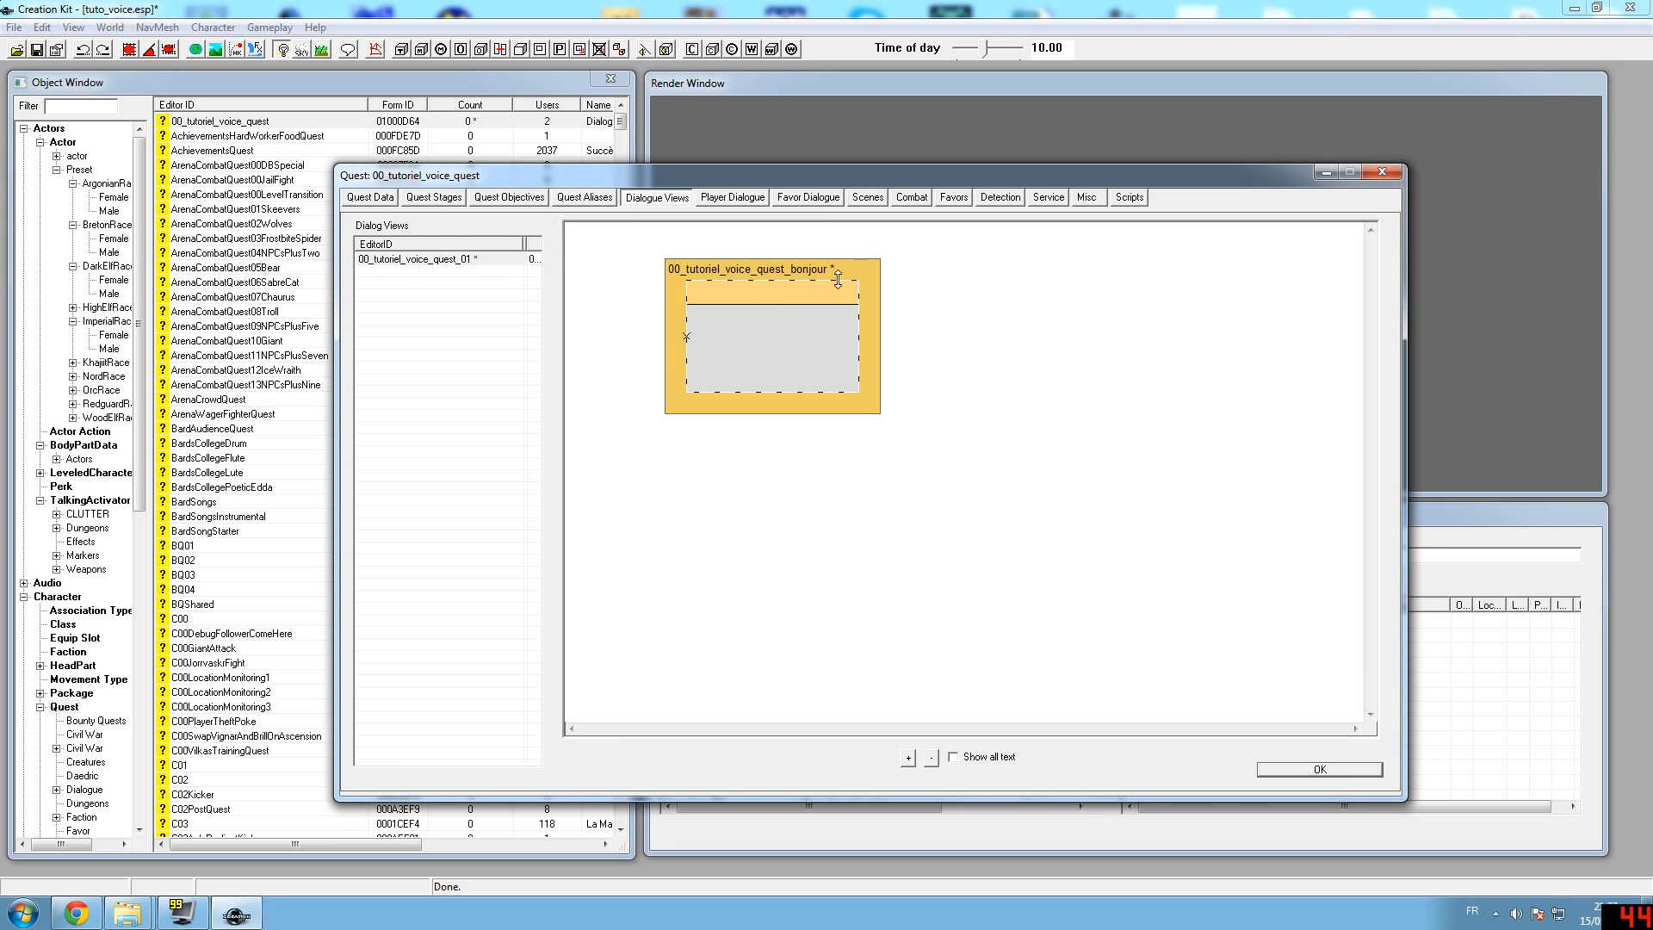
{"action": "left_click_drag", "start_coordinate": [821, 288], "coordinate": [734, 260]}
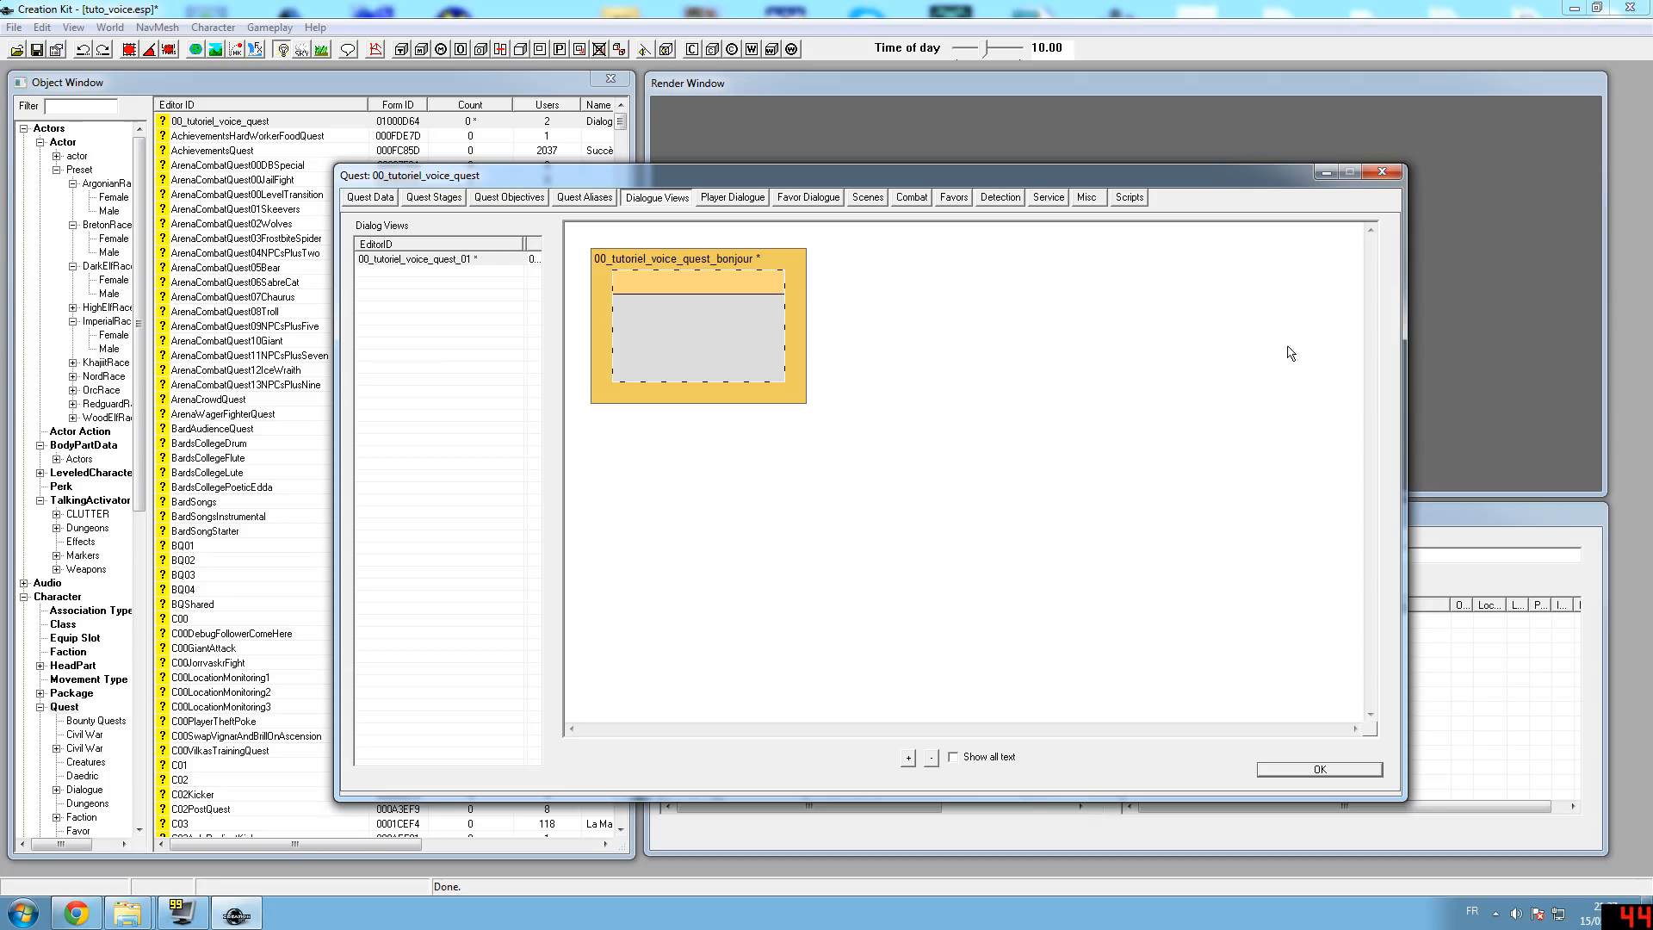
Open the bonjour branch's starting topic and set its topic text to "Bonjour j'ai besoin d'aide", cancelling the spell check
{"action": "double_click", "coordinate": [676, 296]}
{"action": "left_click_drag", "start_coordinate": [722, 170], "coordinate": [814, 233]}
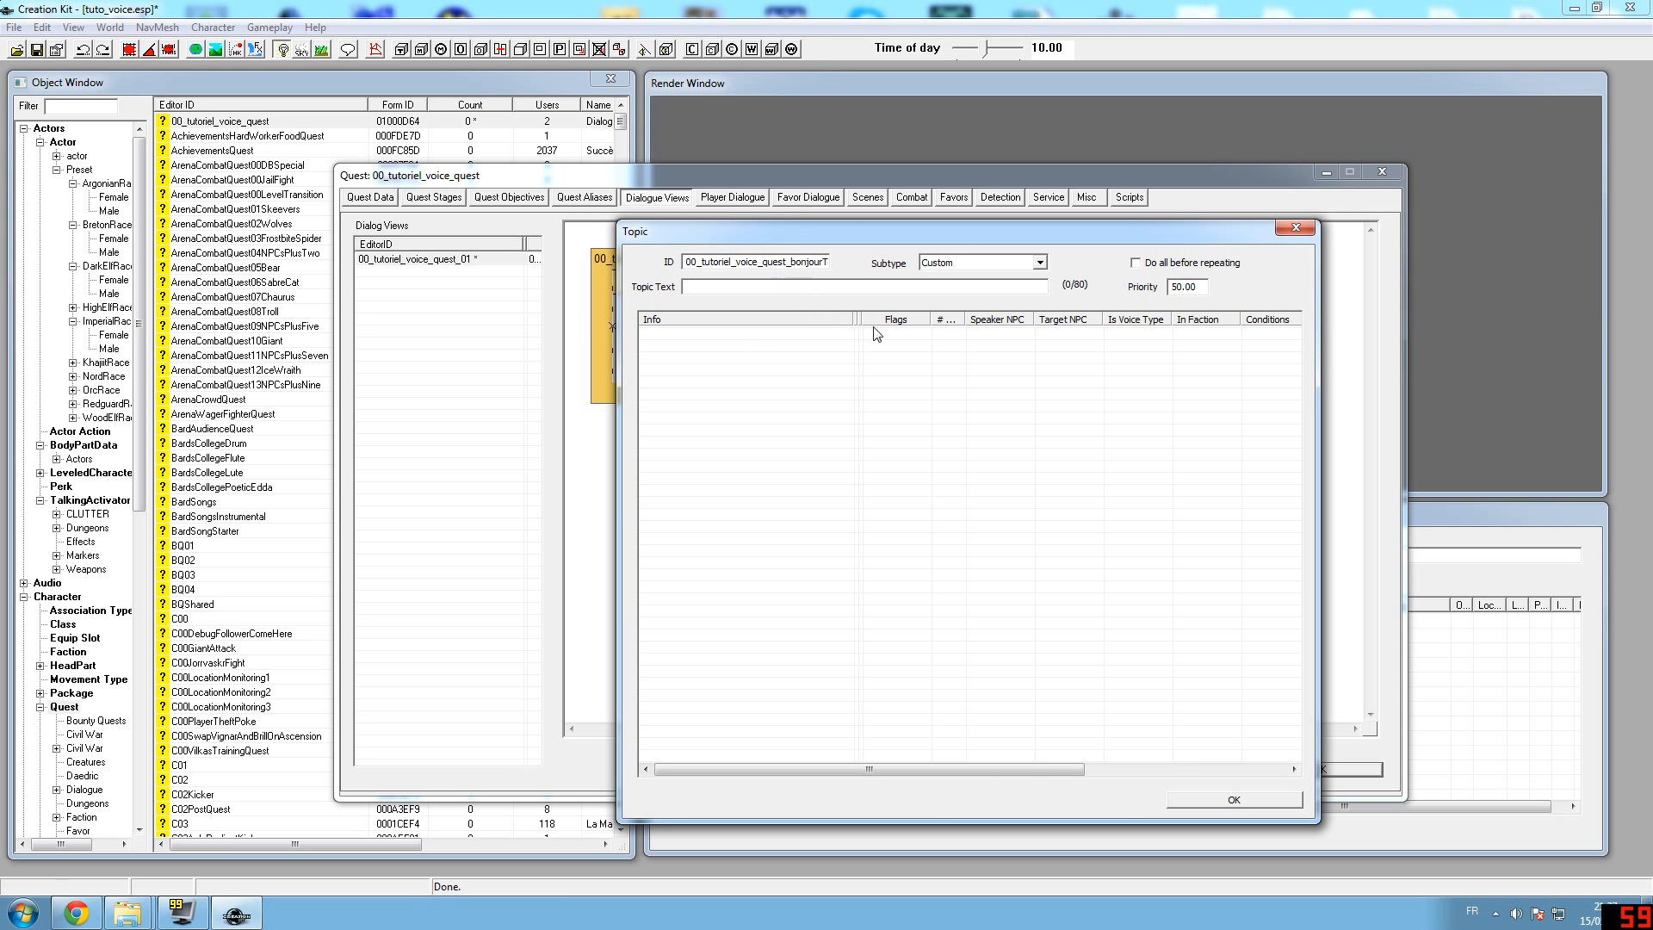
{"action": "left_click", "coordinate": [689, 287]}
{"action": "type", "text": "Bonjour j'ai"}
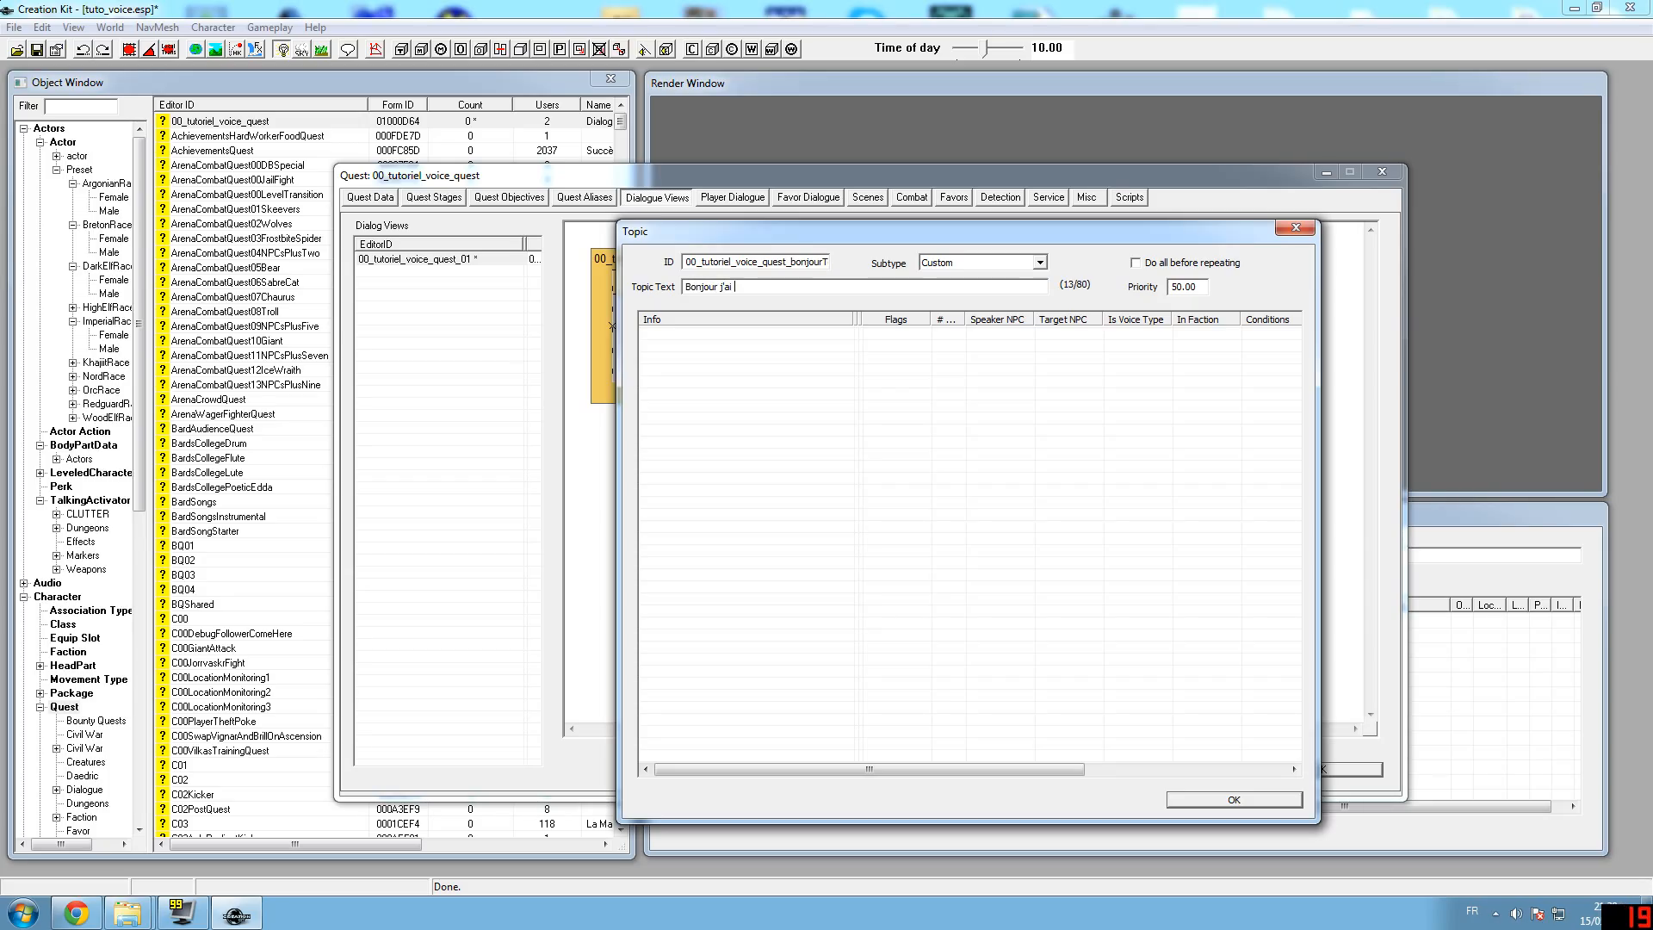
{"action": "type", "text": " besoin d'aide"}
{"action": "right_click", "coordinate": [785, 327]}
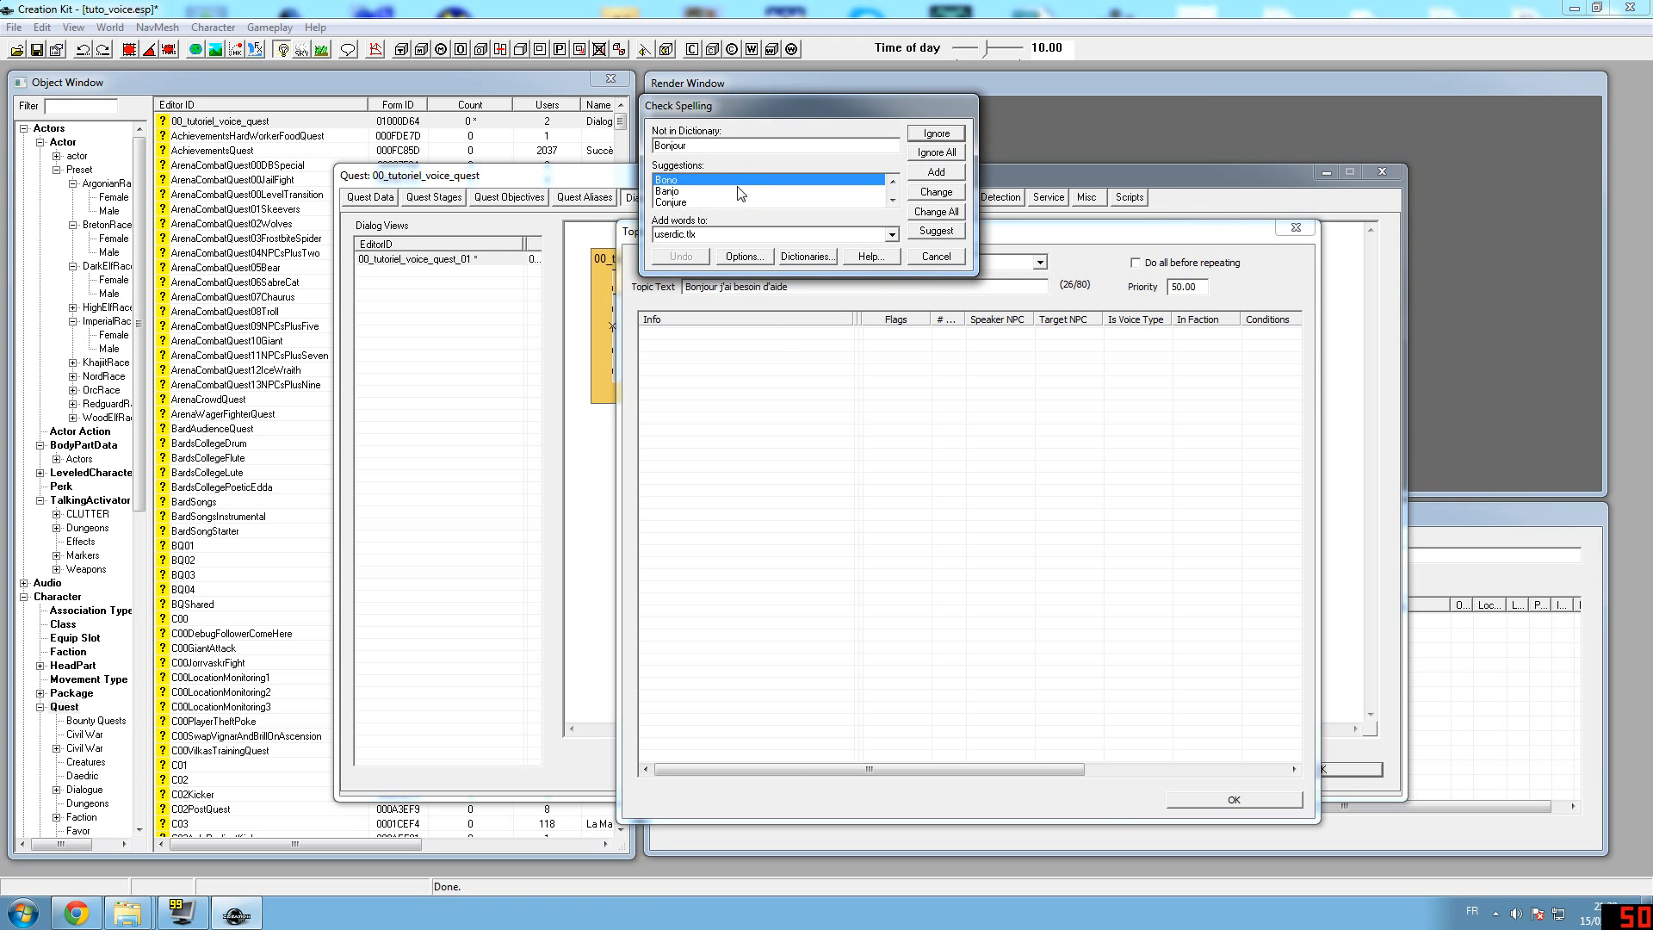
{"action": "left_click_drag", "start_coordinate": [751, 105], "coordinate": [785, 204]}
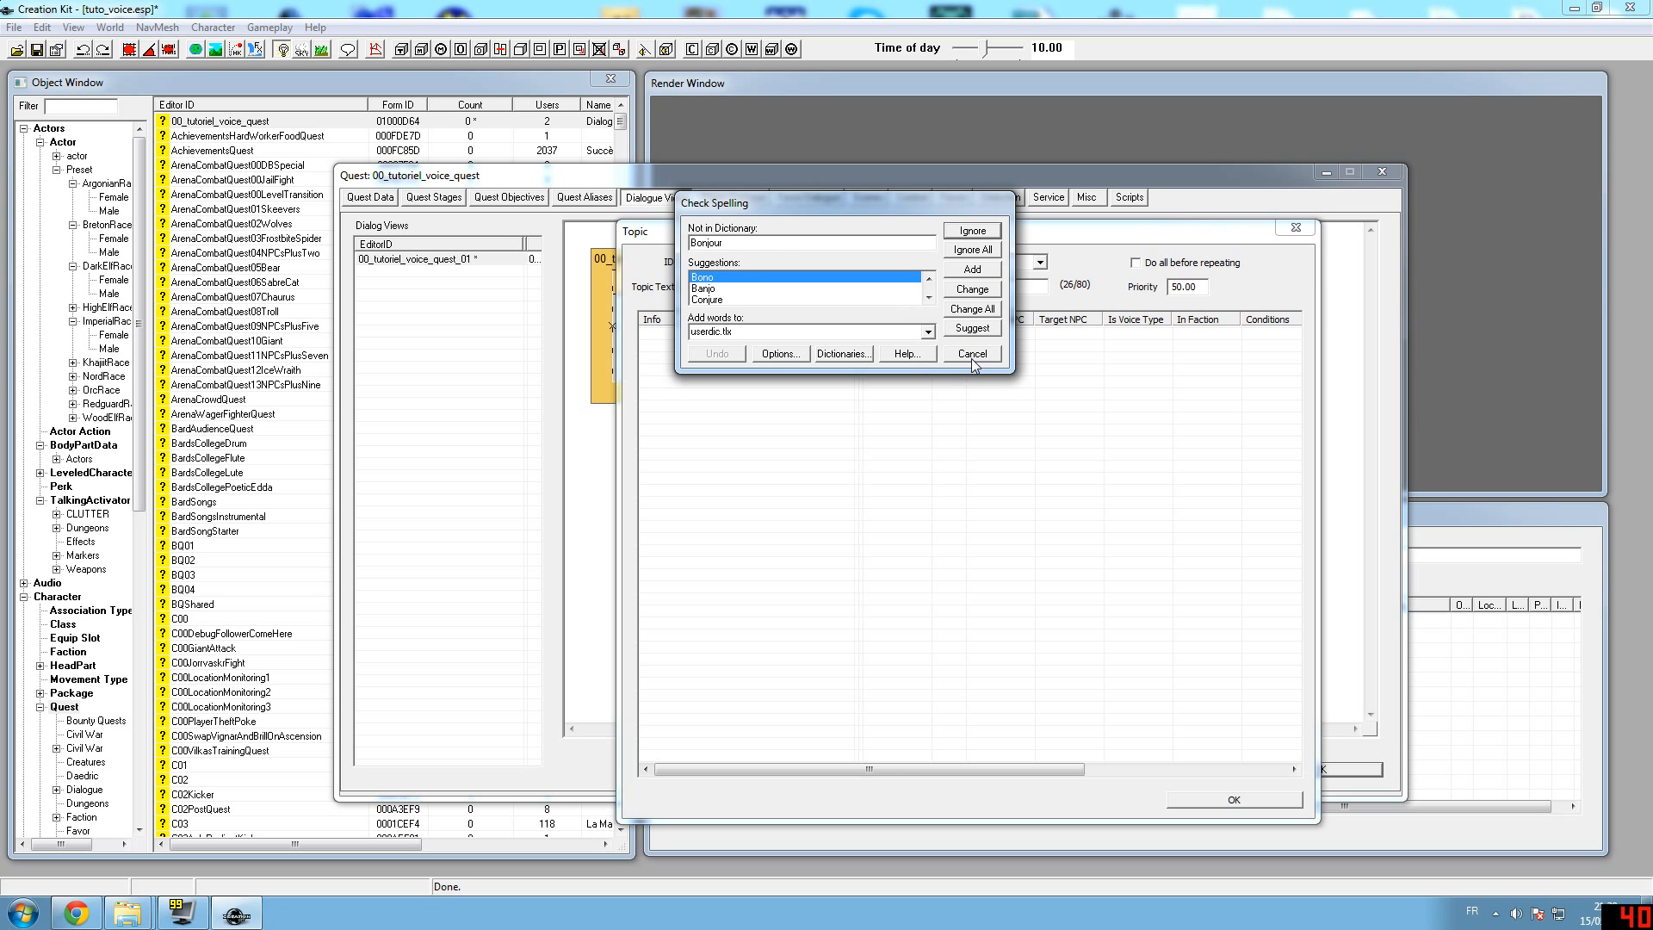
{"action": "left_click_drag", "start_coordinate": [865, 204], "coordinate": [874, 247]}
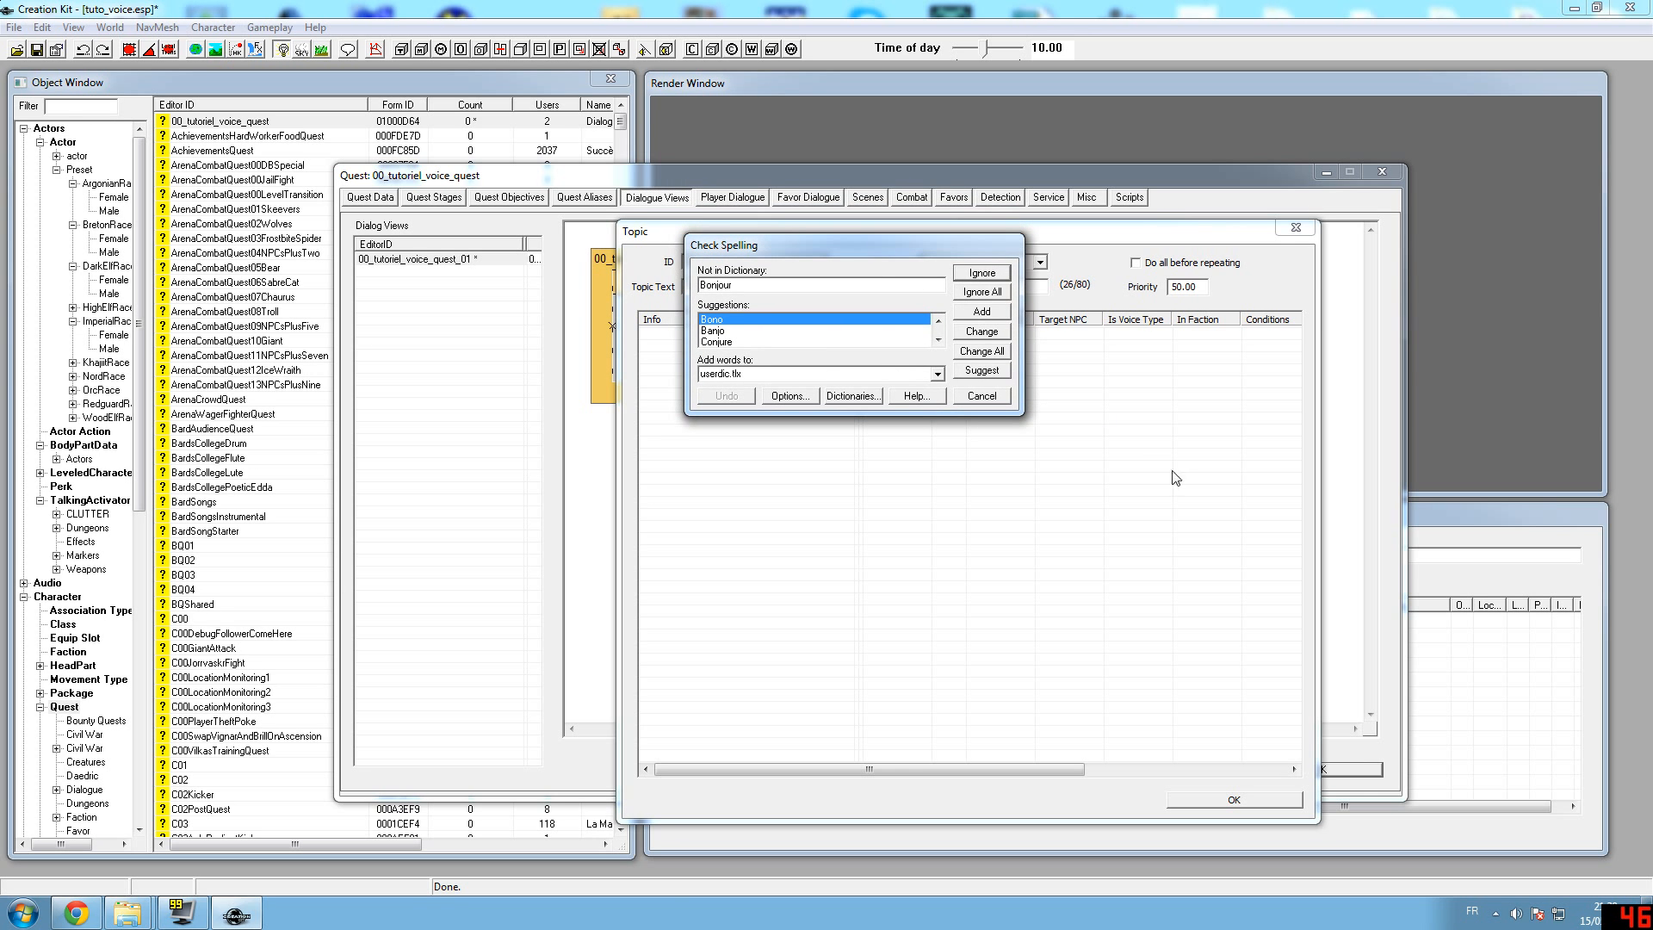
{"action": "left_click", "coordinate": [985, 395]}
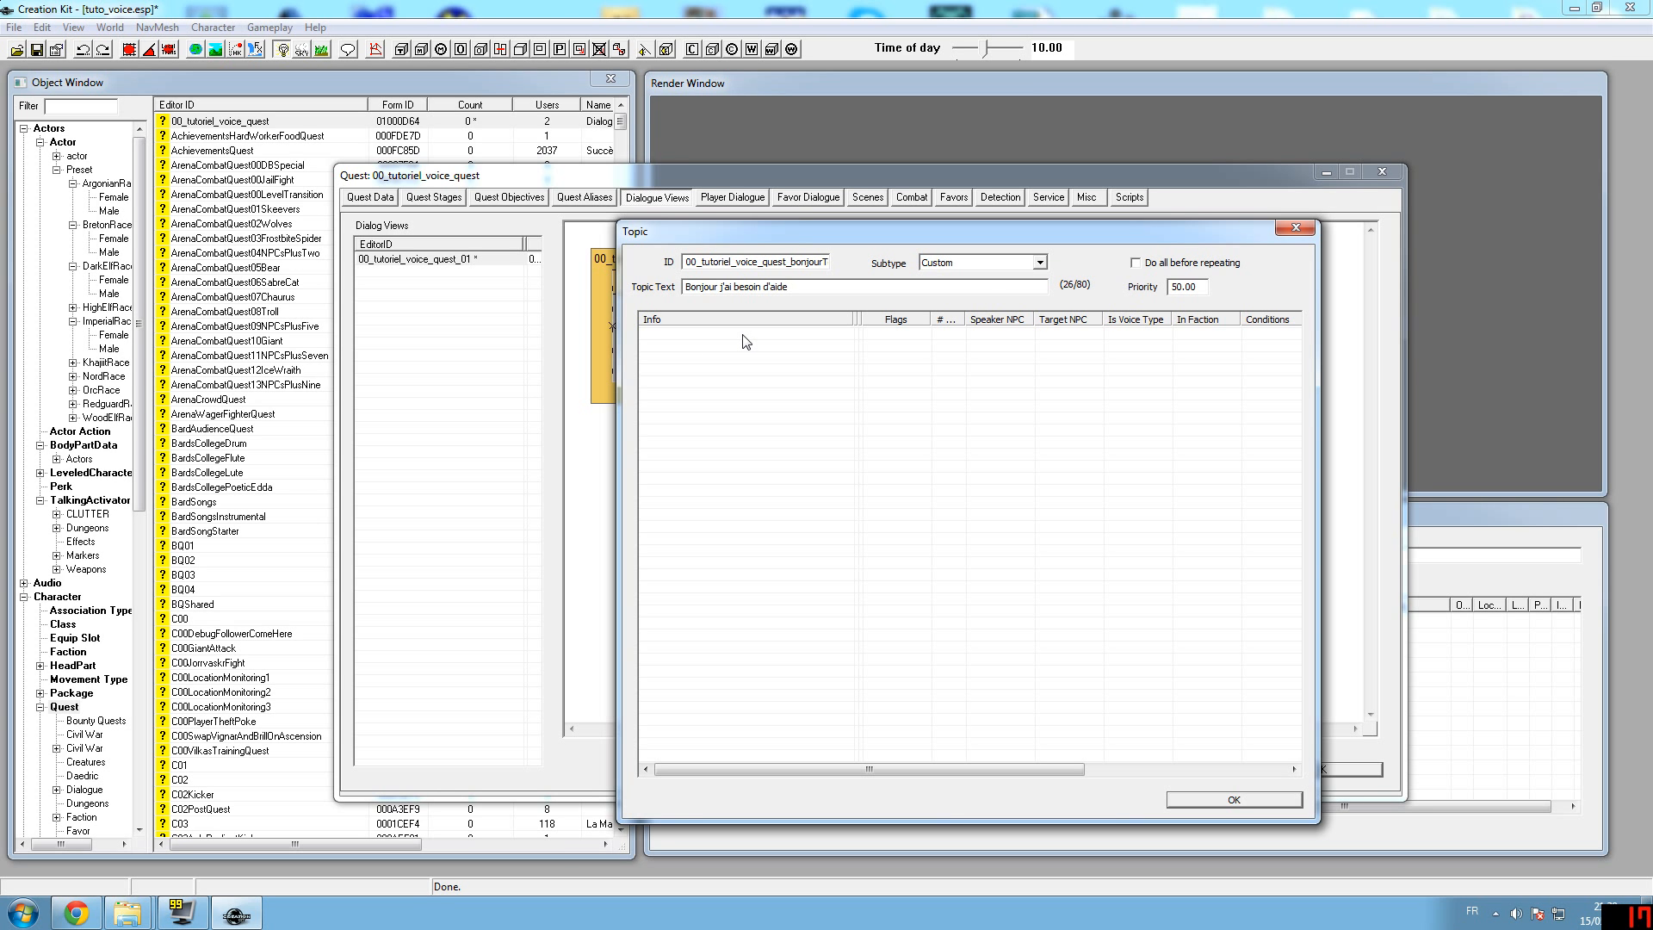
Add a response to the topic reading "Bonjour qu'est-ce-que je peux faire pour vous ?" with the emotion type Happy, cancelling the spell check
{"action": "right_click", "coordinate": [744, 341]}
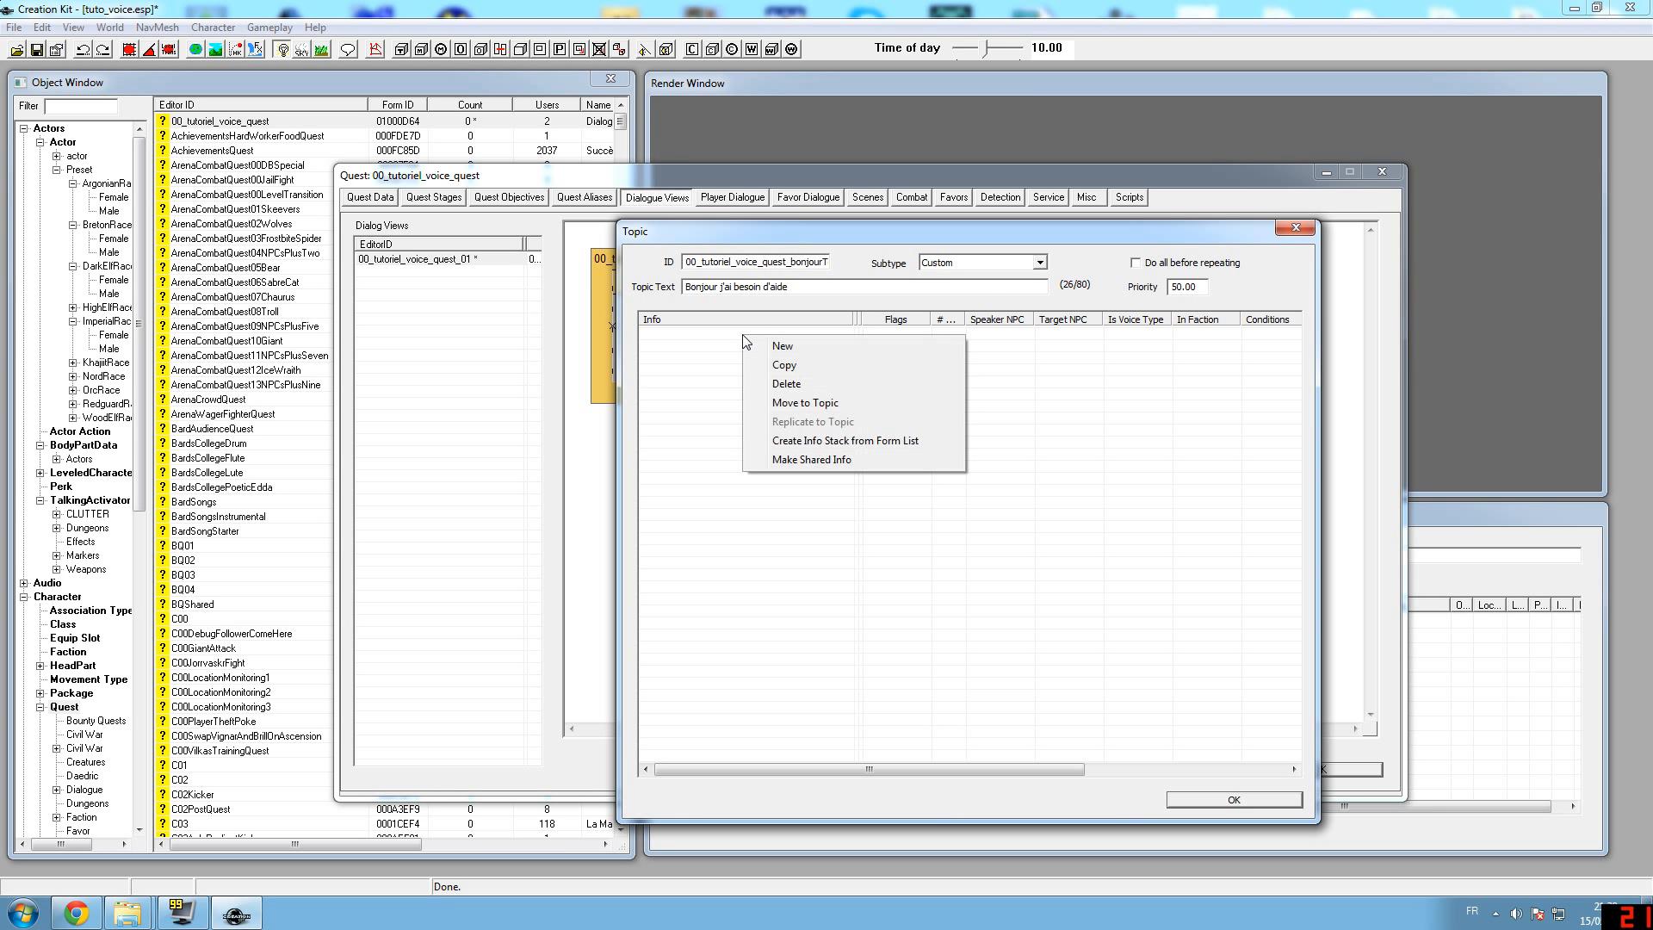
{"action": "left_click", "coordinate": [807, 344]}
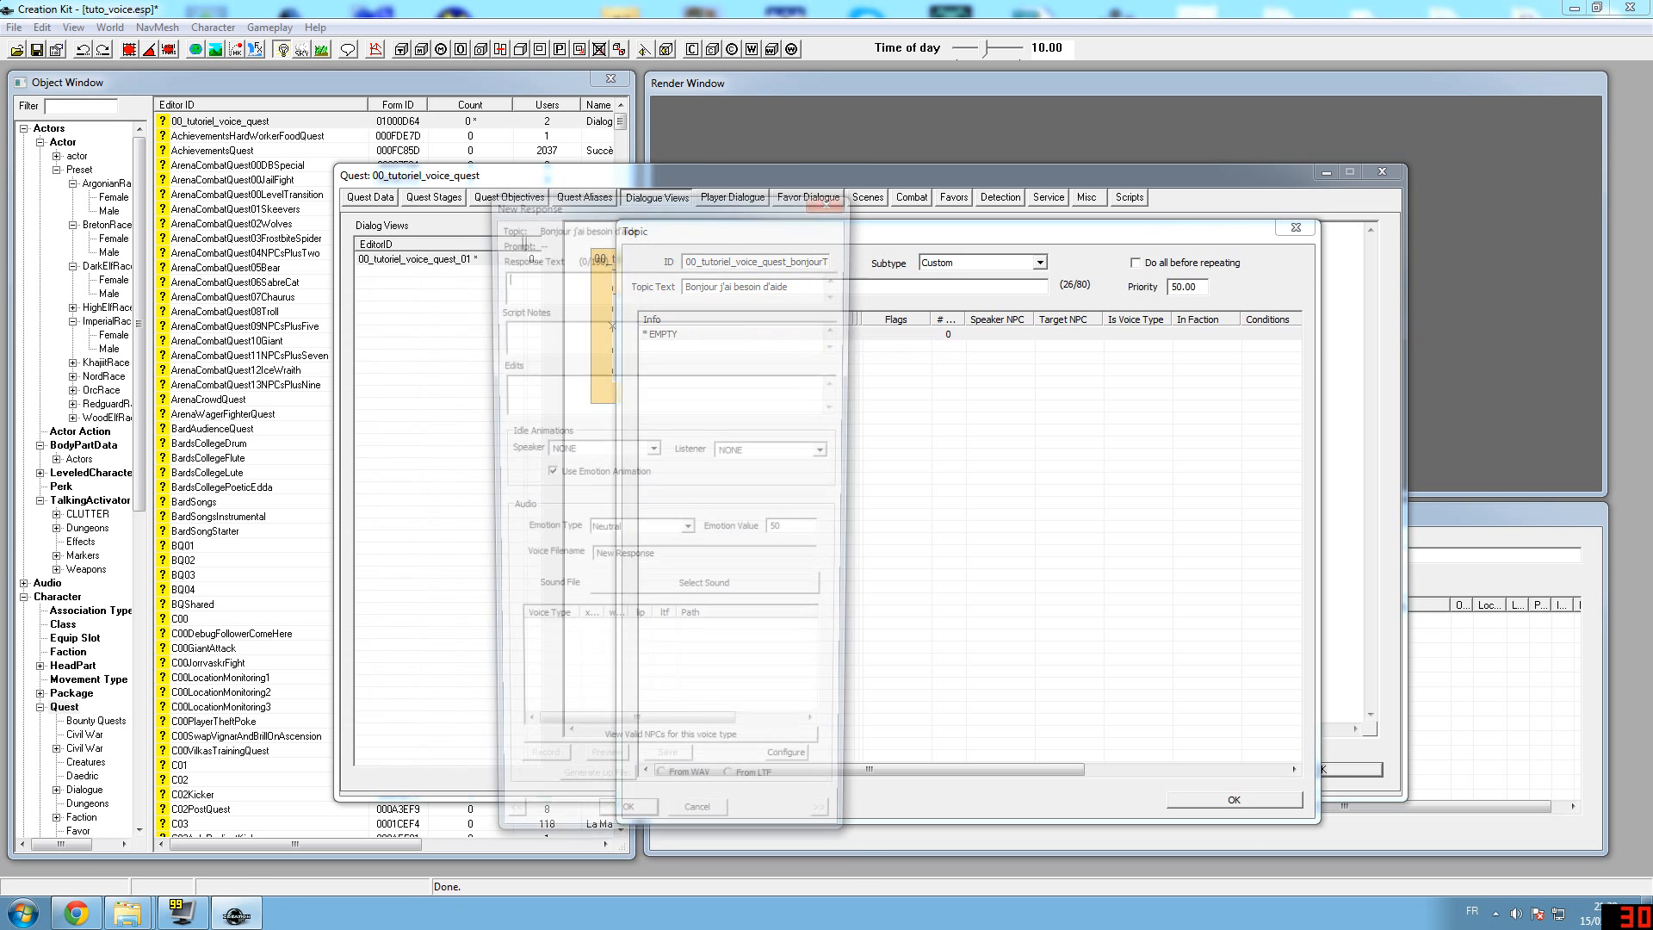
{"action": "left_click_drag", "start_coordinate": [695, 219], "coordinate": [828, 153]}
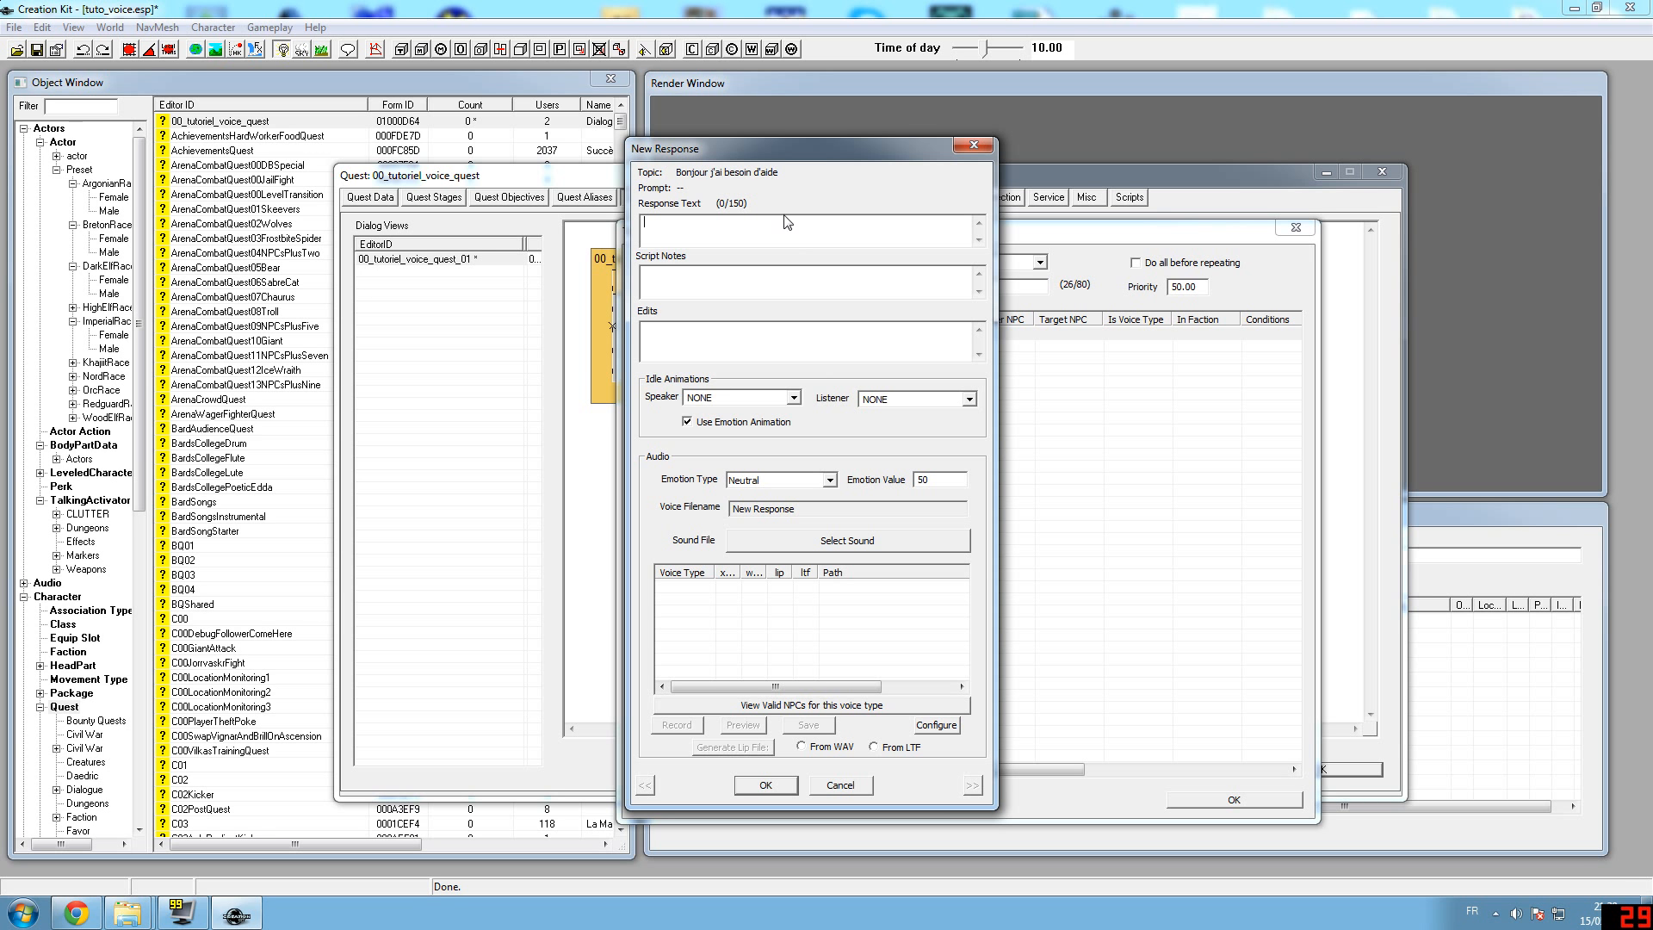
{"action": "left_click_drag", "start_coordinate": [779, 161], "coordinate": [820, 166]}
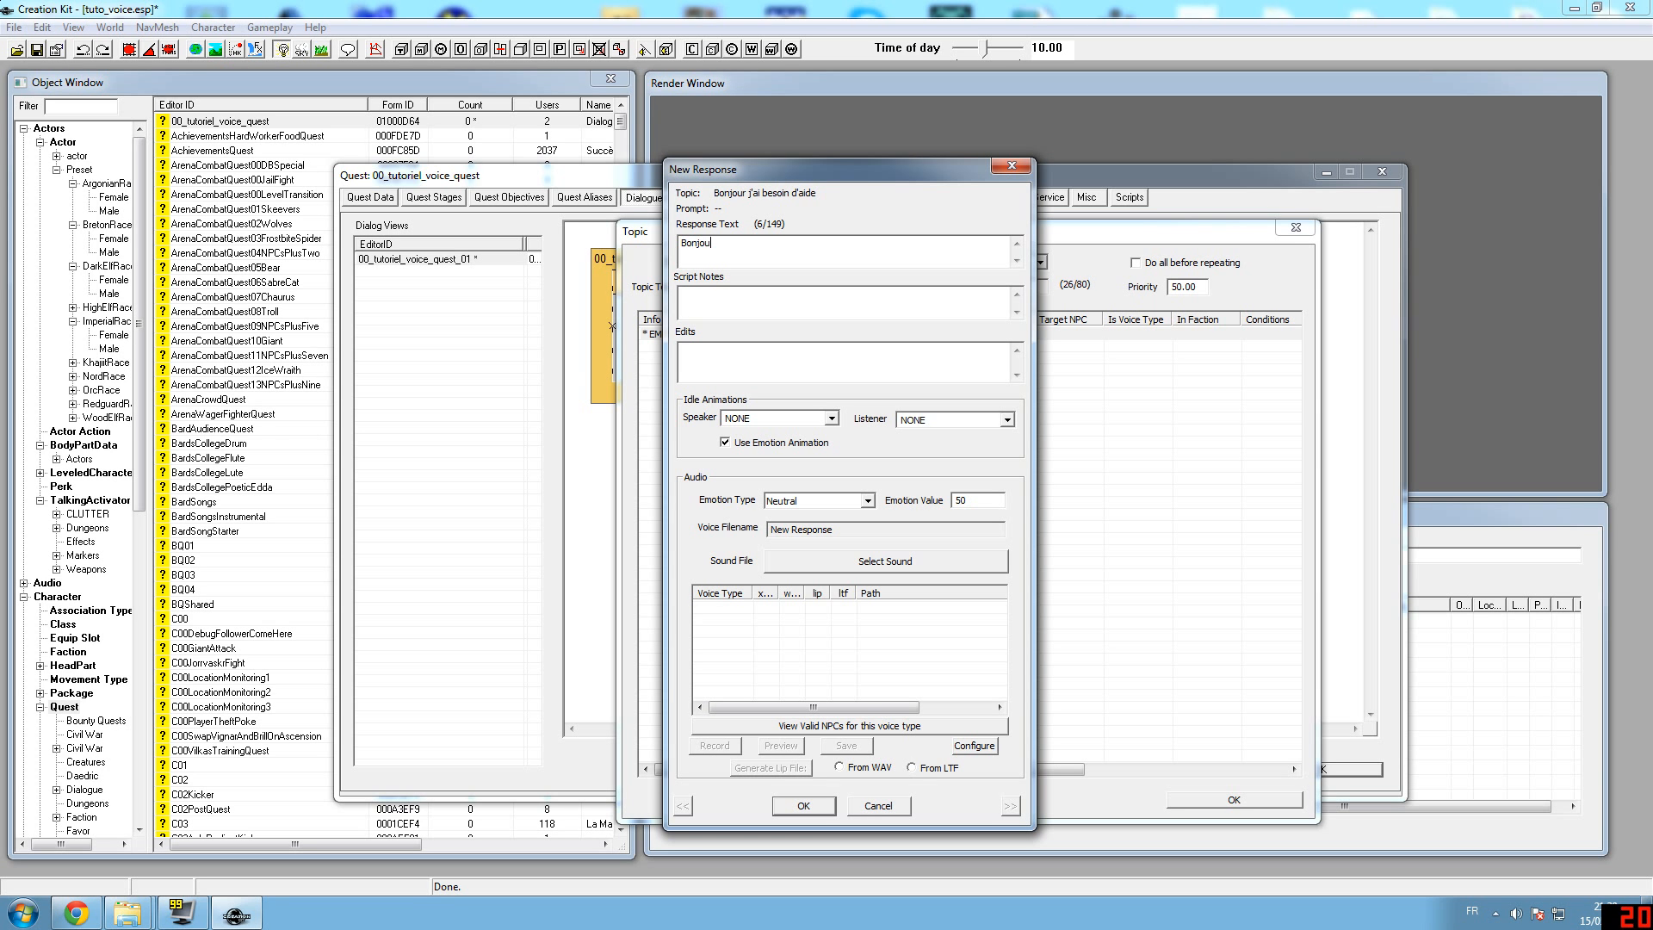
{"action": "type", "text": "qu"}
{"action": "type", "text": "aire pour vous ?"}
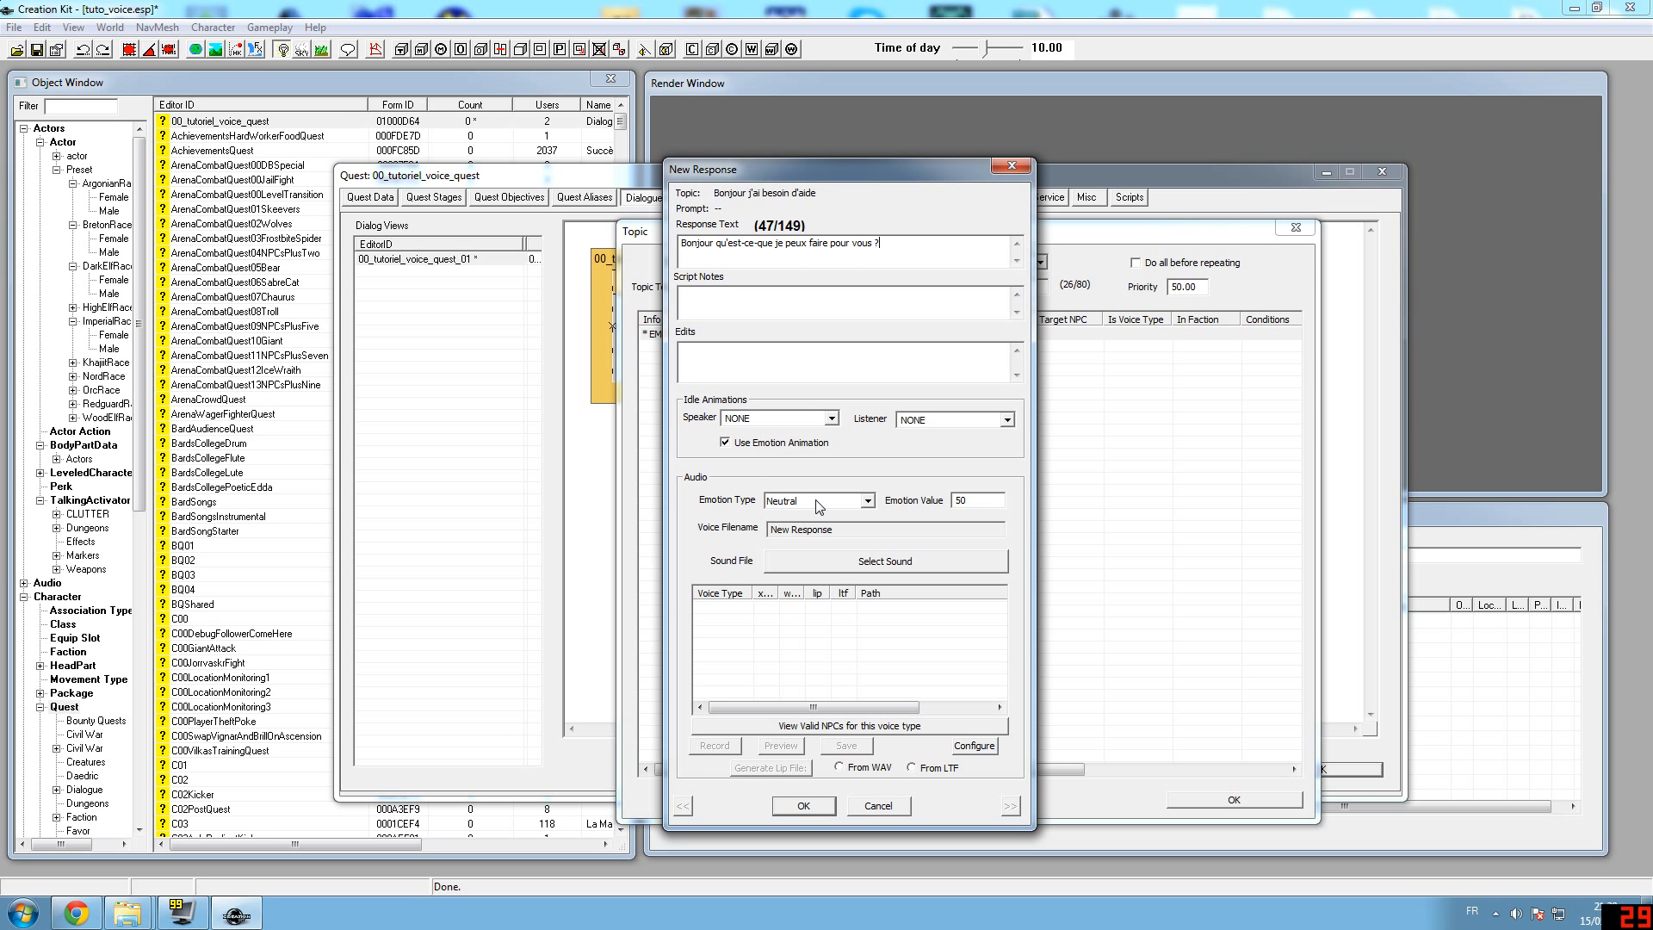
{"action": "key", "text": "Return"}
{"action": "left_click", "coordinate": [981, 217]}
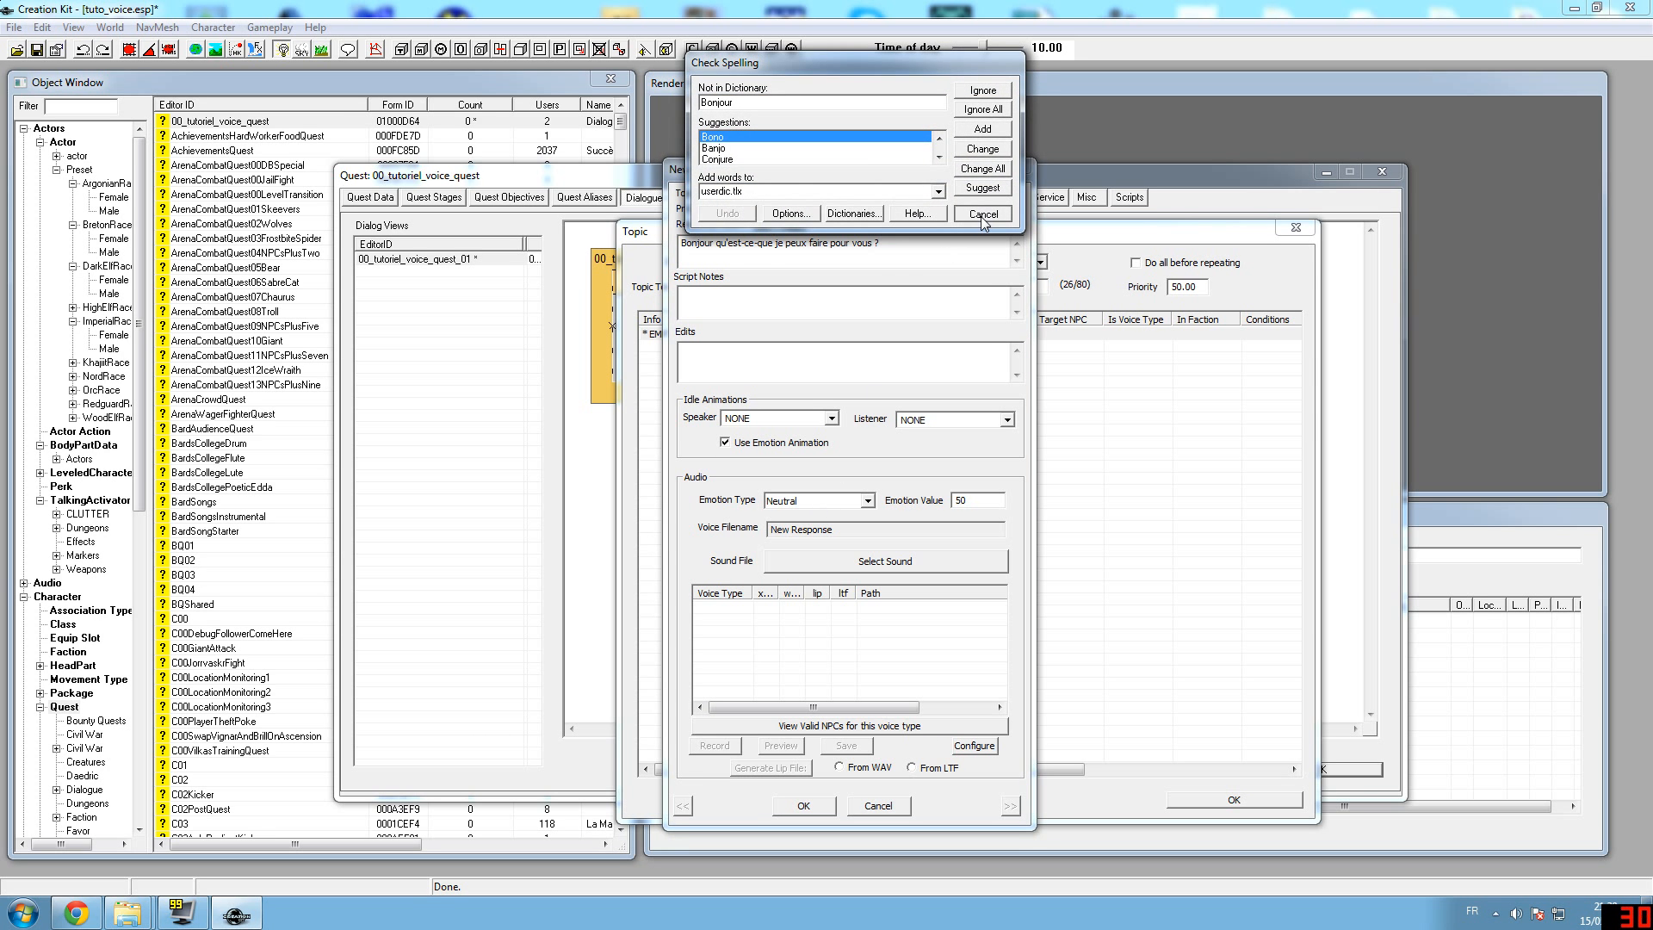
{"action": "left_click", "coordinate": [813, 502]}
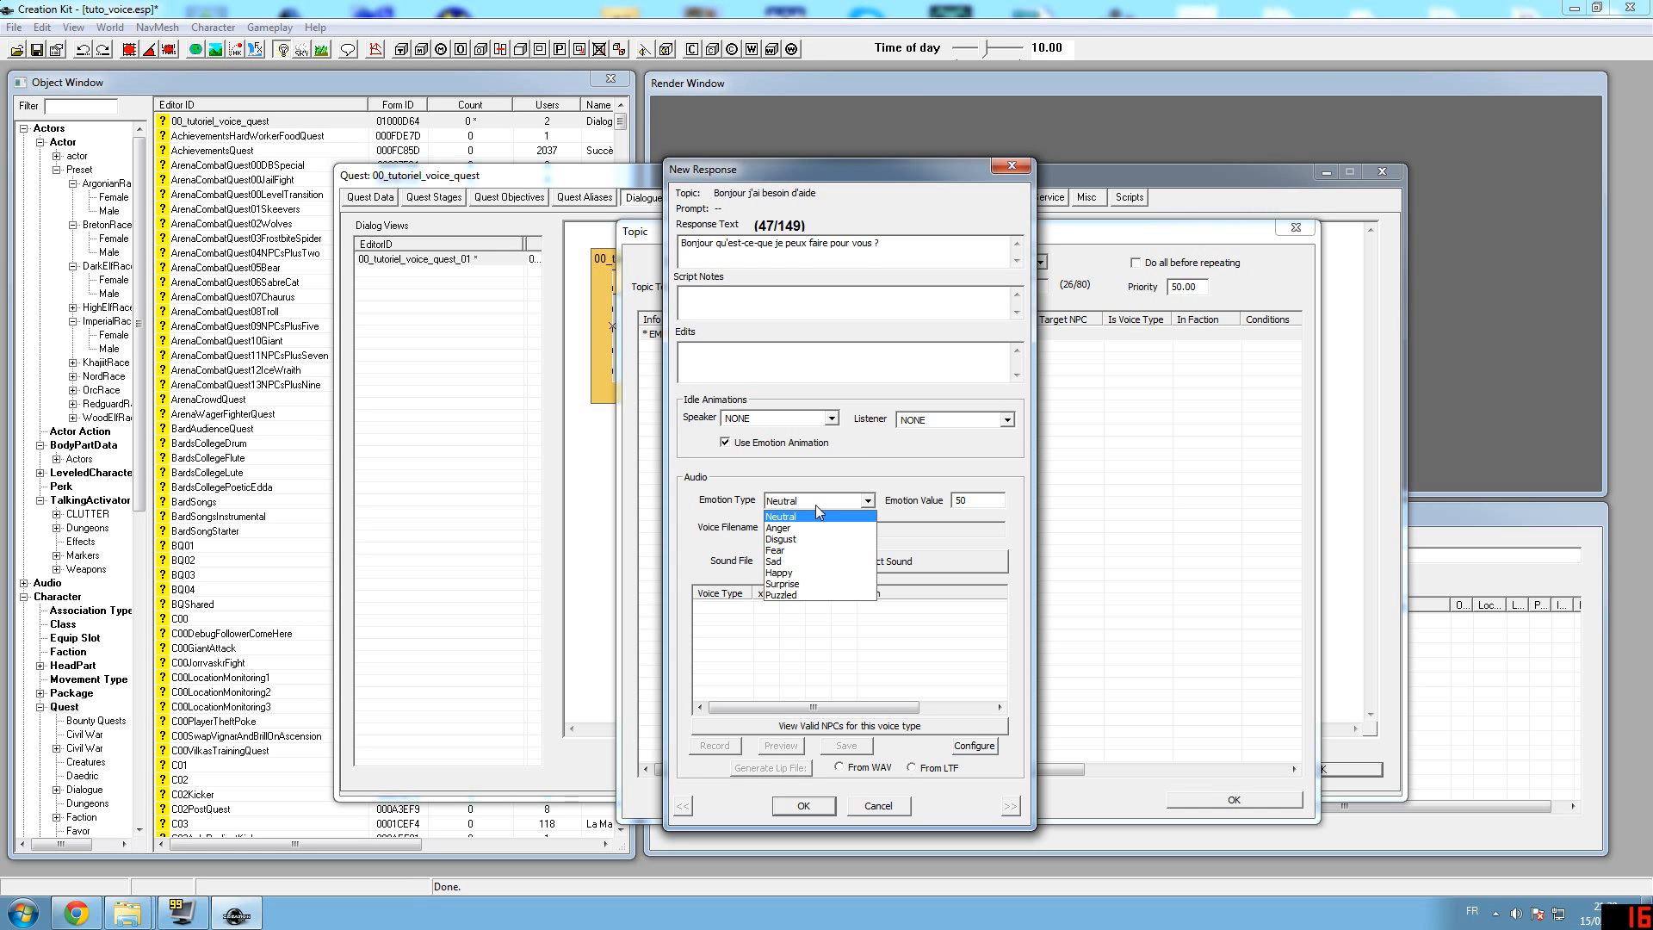
{"action": "left_click", "coordinate": [787, 573]}
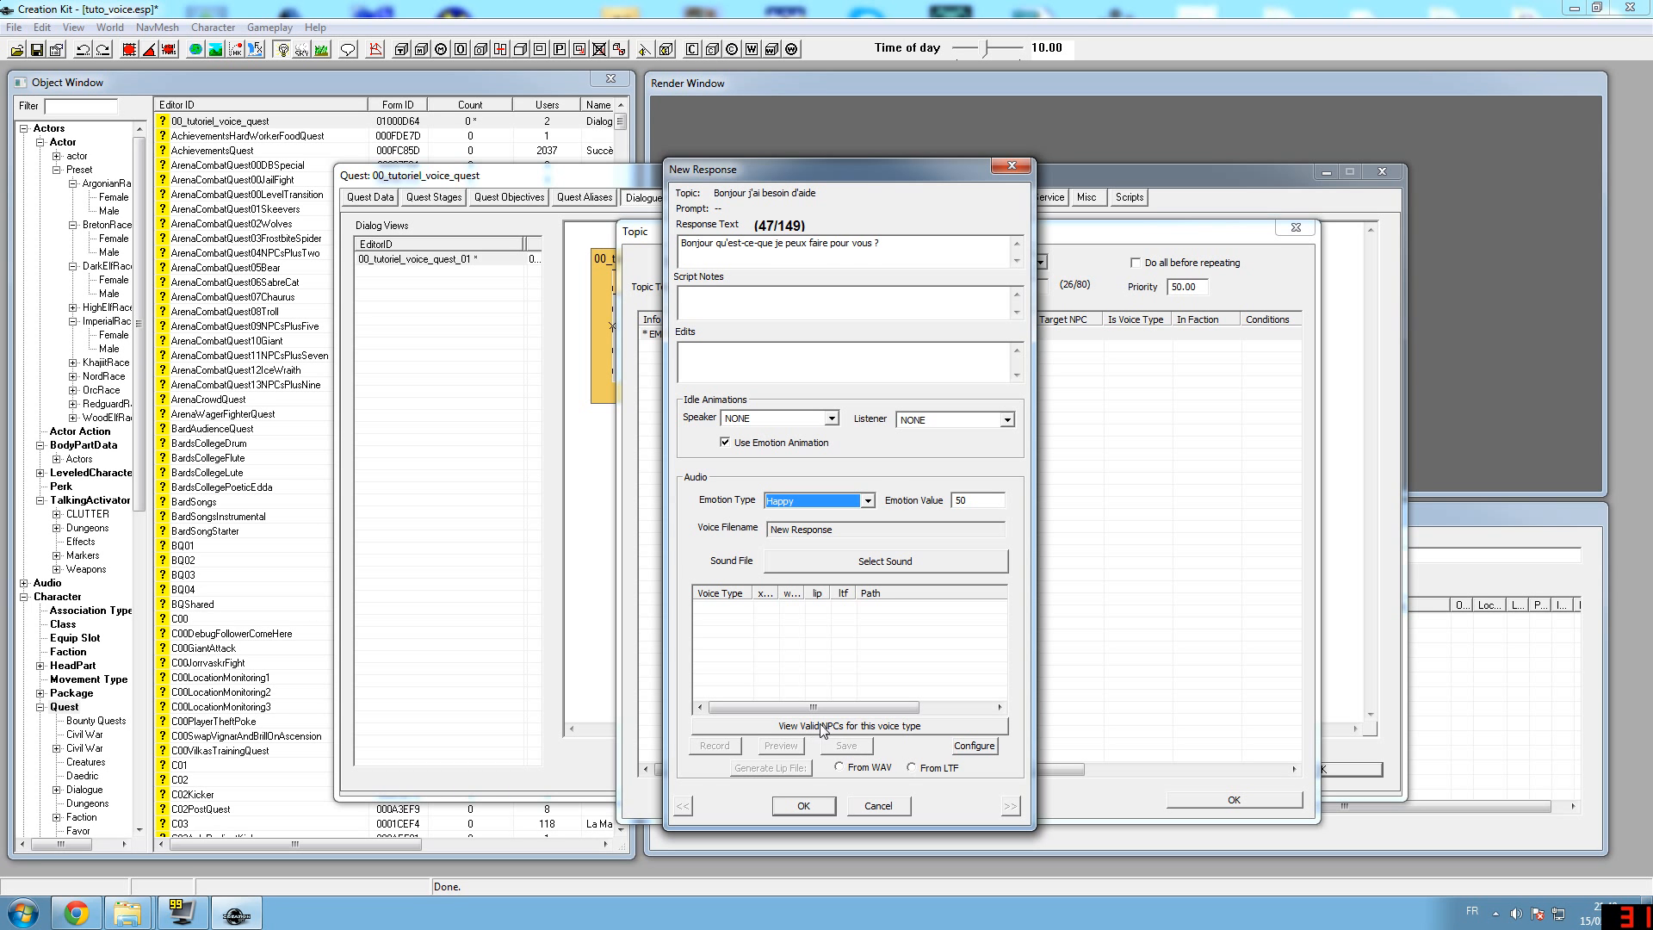
View the valid NPCs for the new response's voice type and close the list
{"action": "left_click", "coordinate": [914, 725]}
{"action": "left_click", "coordinate": [742, 240]}
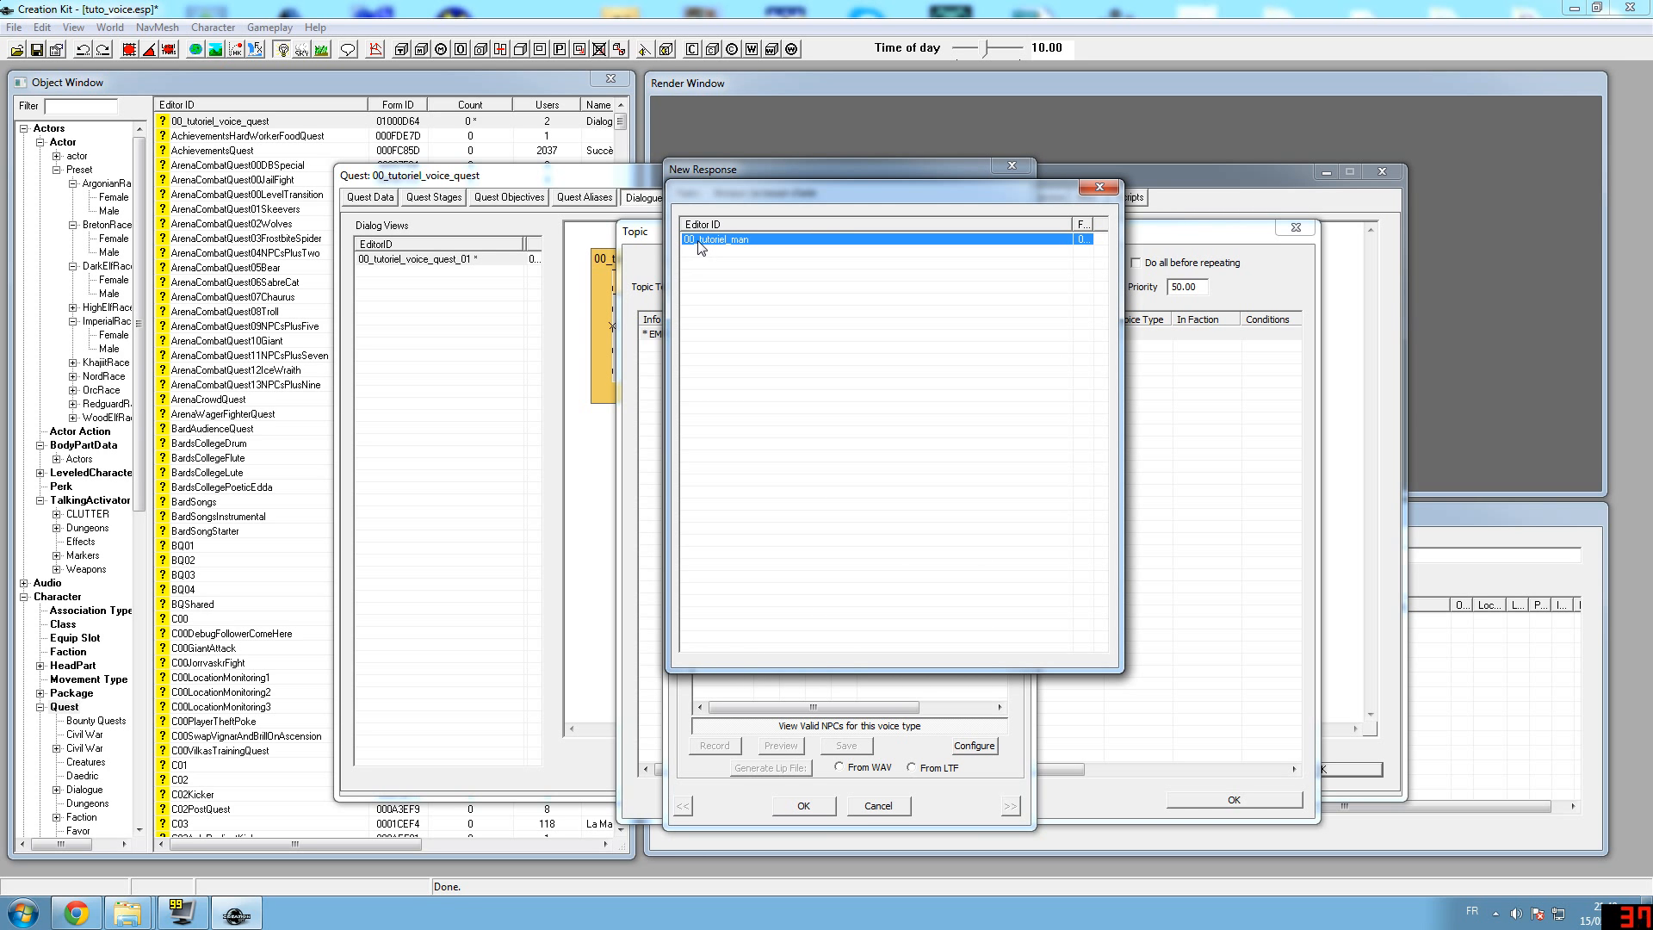
{"action": "left_click", "coordinate": [1099, 188]}
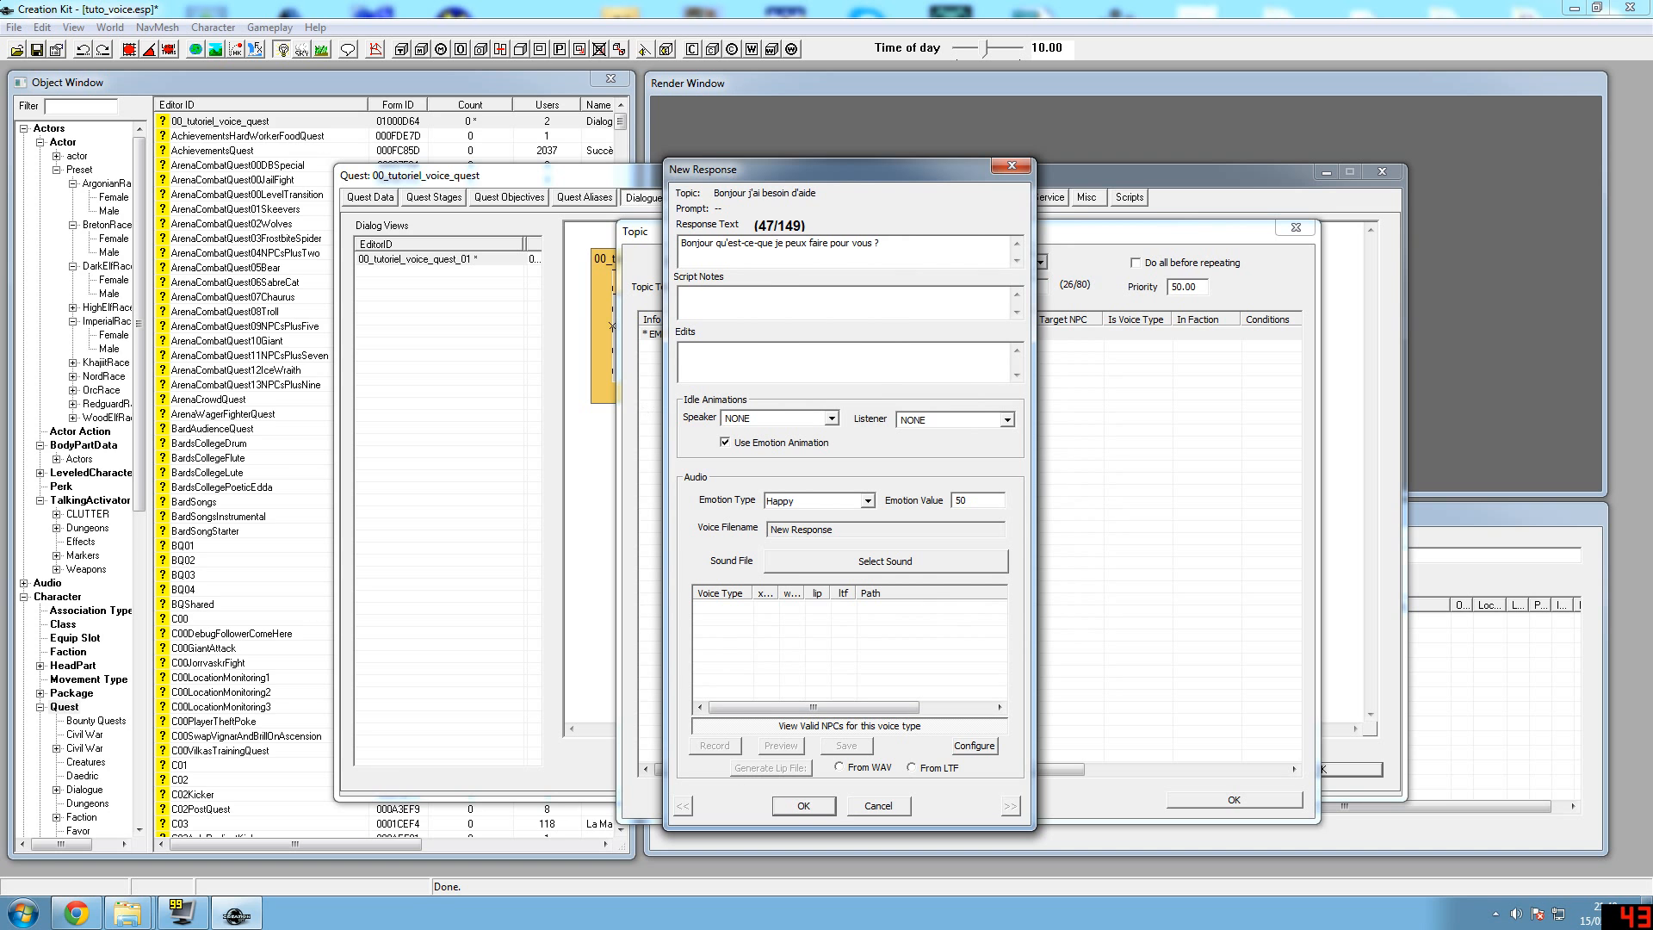
Confirm the new response and enable Force Subtitle in its topic info
{"action": "left_click", "coordinate": [807, 811]}
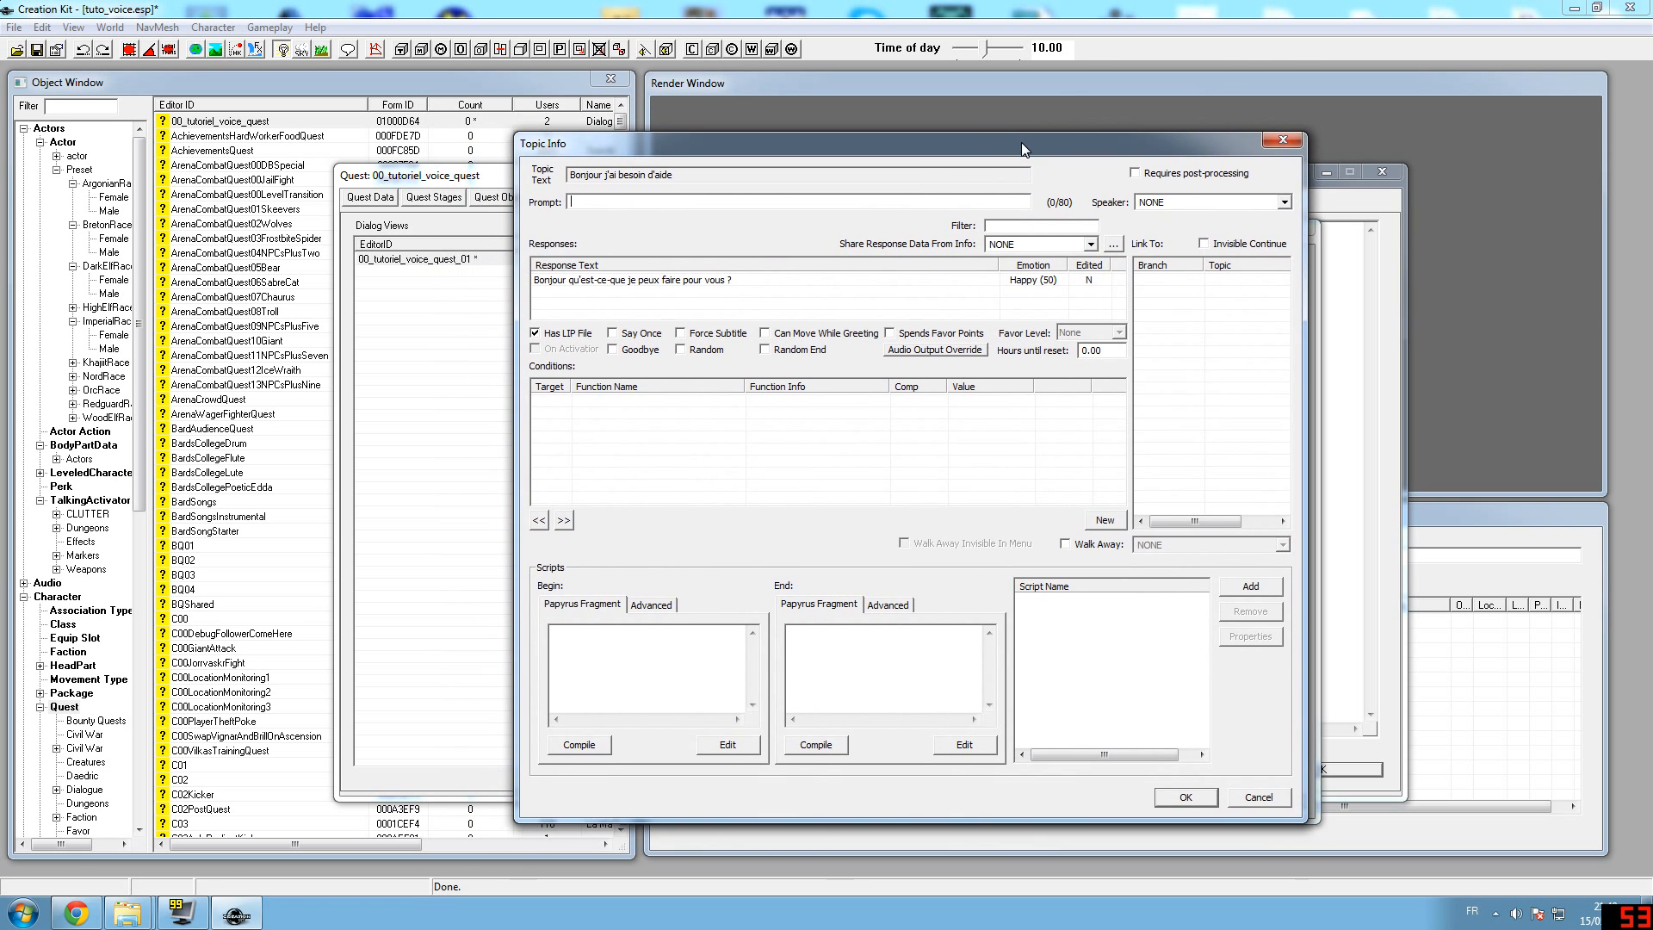
{"action": "left_click_drag", "start_coordinate": [918, 157], "coordinate": [923, 169]}
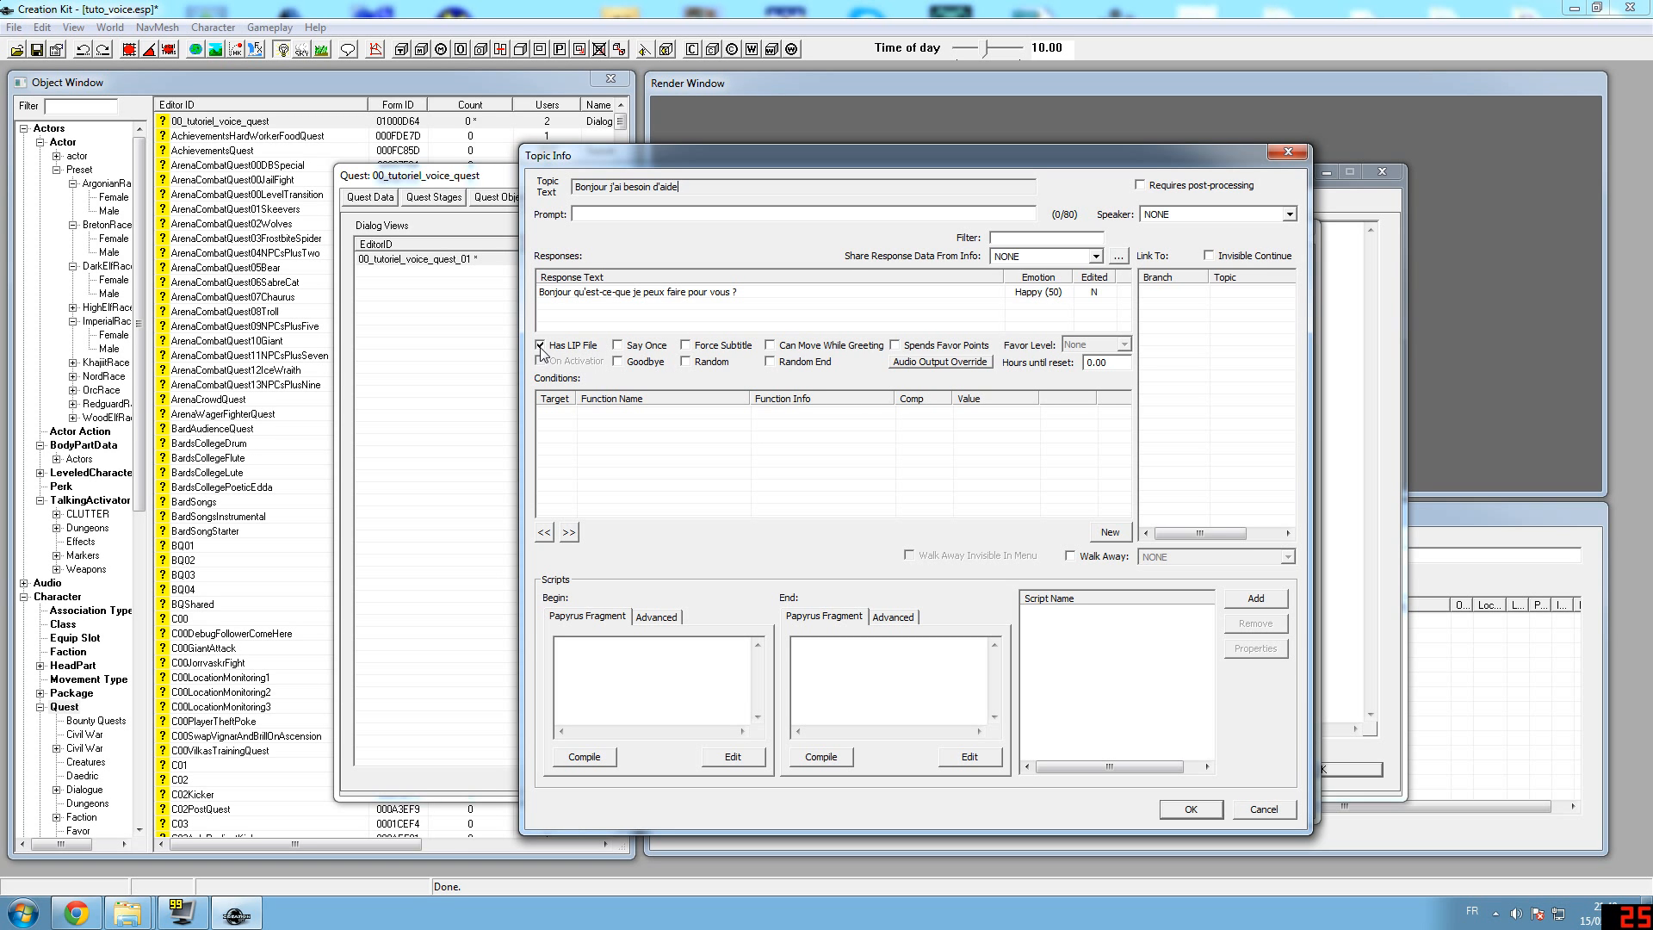
{"action": "left_click", "coordinate": [689, 347]}
{"action": "right_click", "coordinate": [702, 419]}
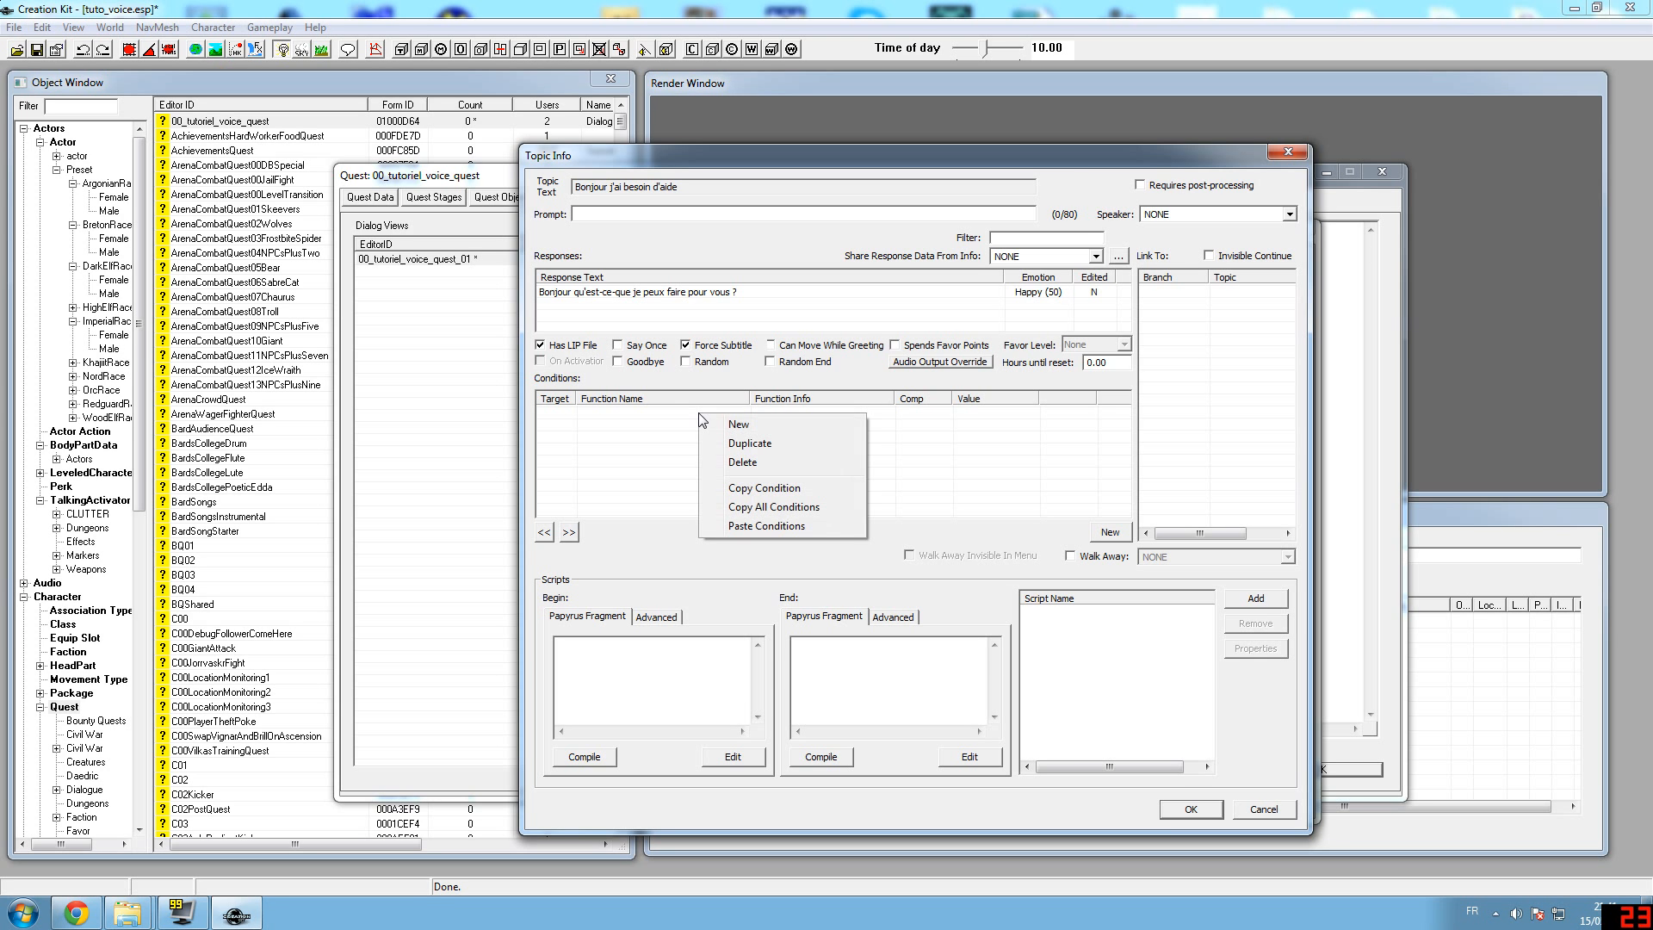
{"action": "left_click", "coordinate": [720, 421]}
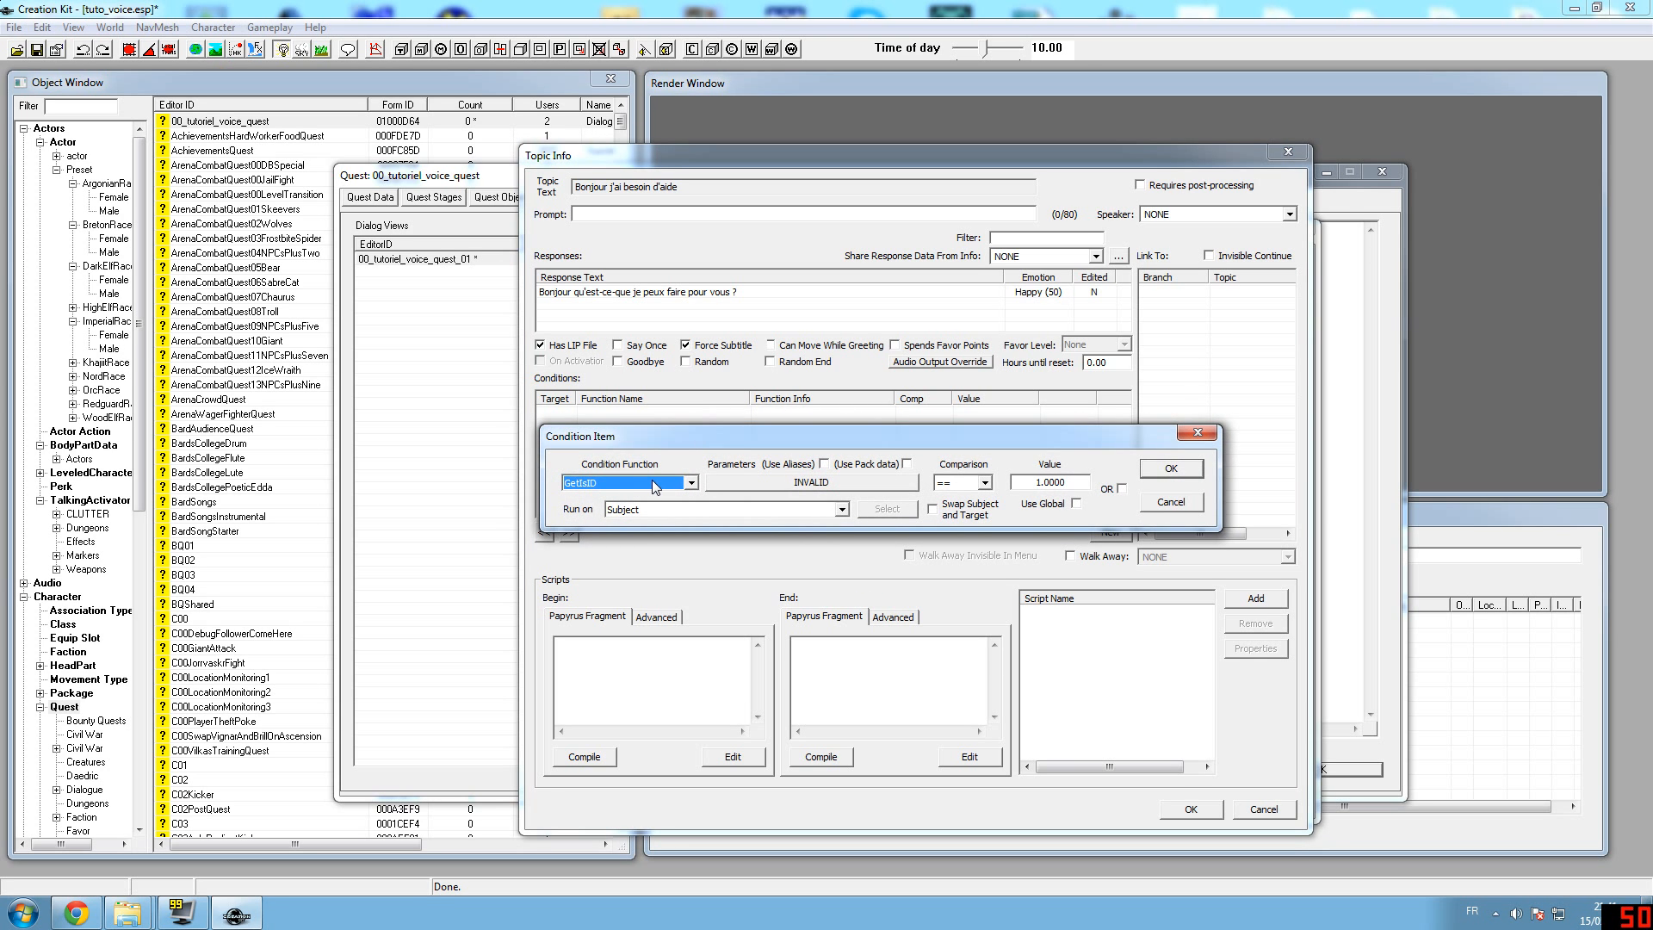
{"action": "left_click", "coordinate": [1188, 504]}
Add a GetIsID condition with actor 00_tutoriel_man, comparison == and value 1.0000 to the topic info, and save the info
{"action": "right_click", "coordinate": [702, 419]}
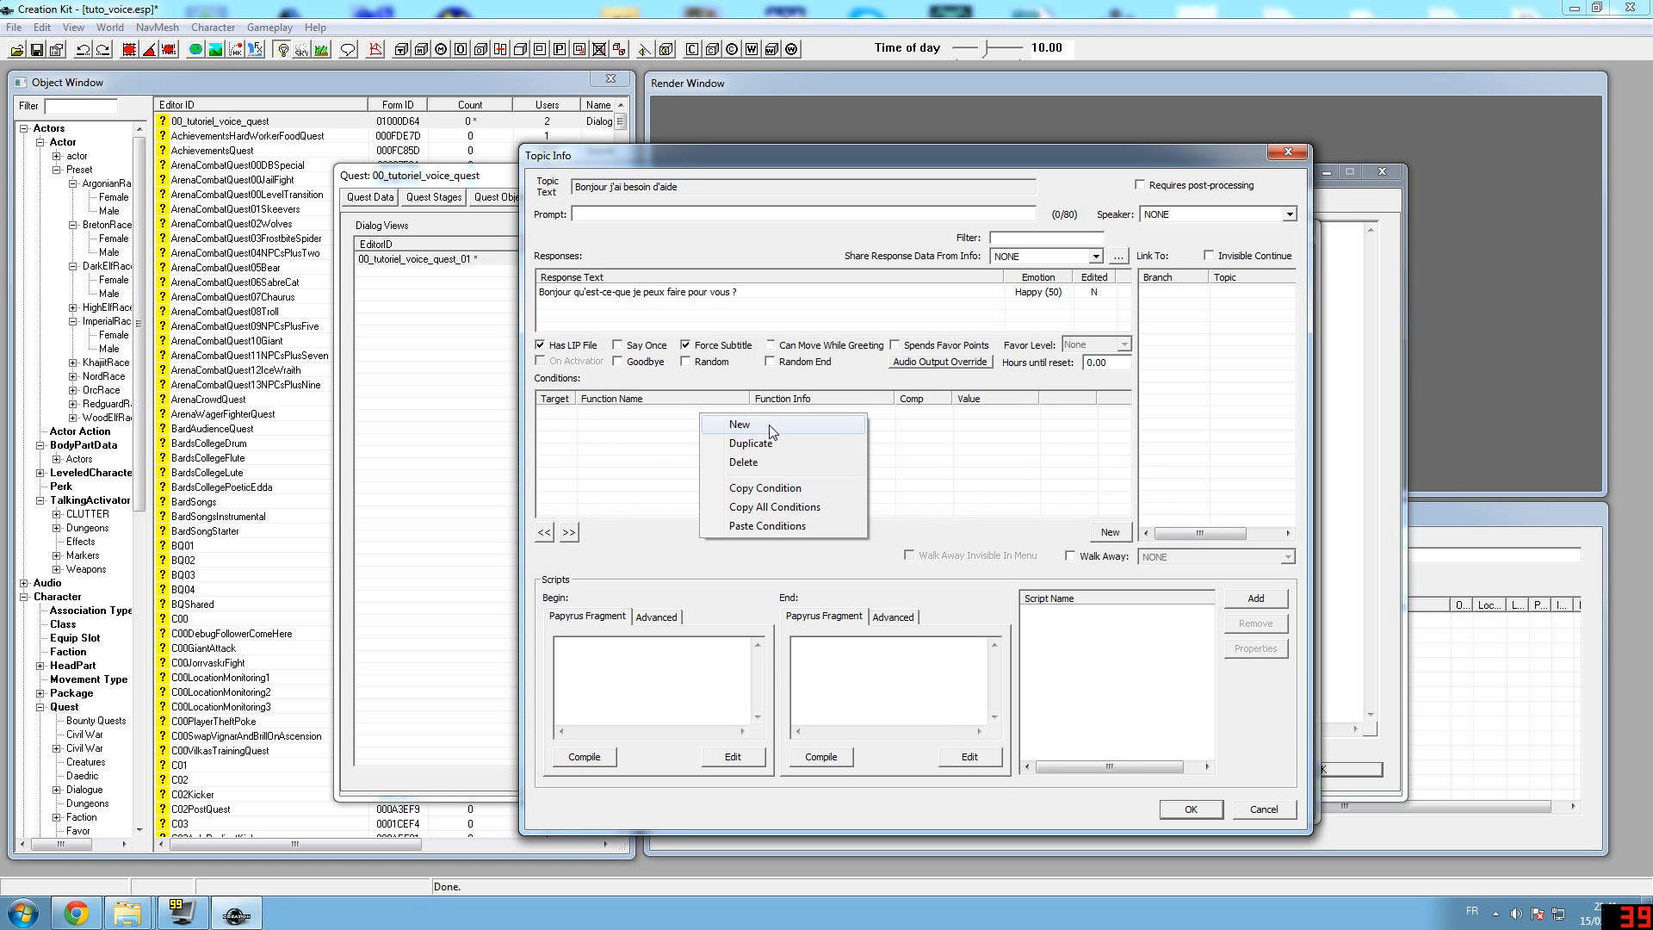
{"action": "left_click", "coordinate": [766, 431]}
{"action": "left_click", "coordinate": [667, 489]}
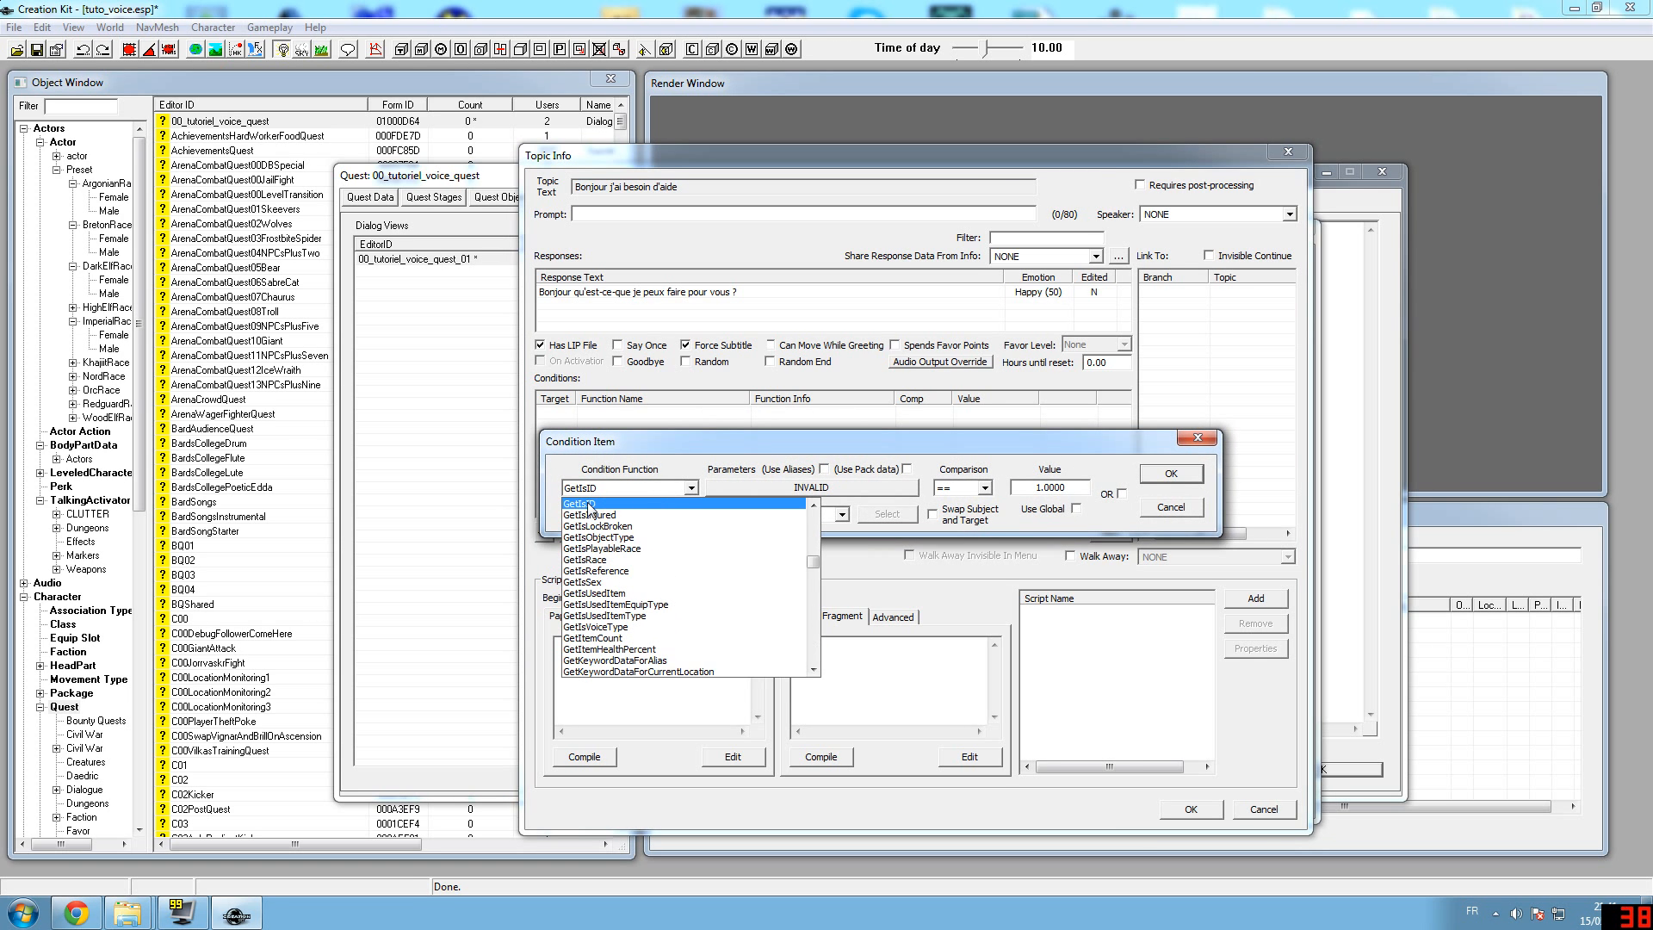
{"action": "left_click", "coordinate": [587, 502]}
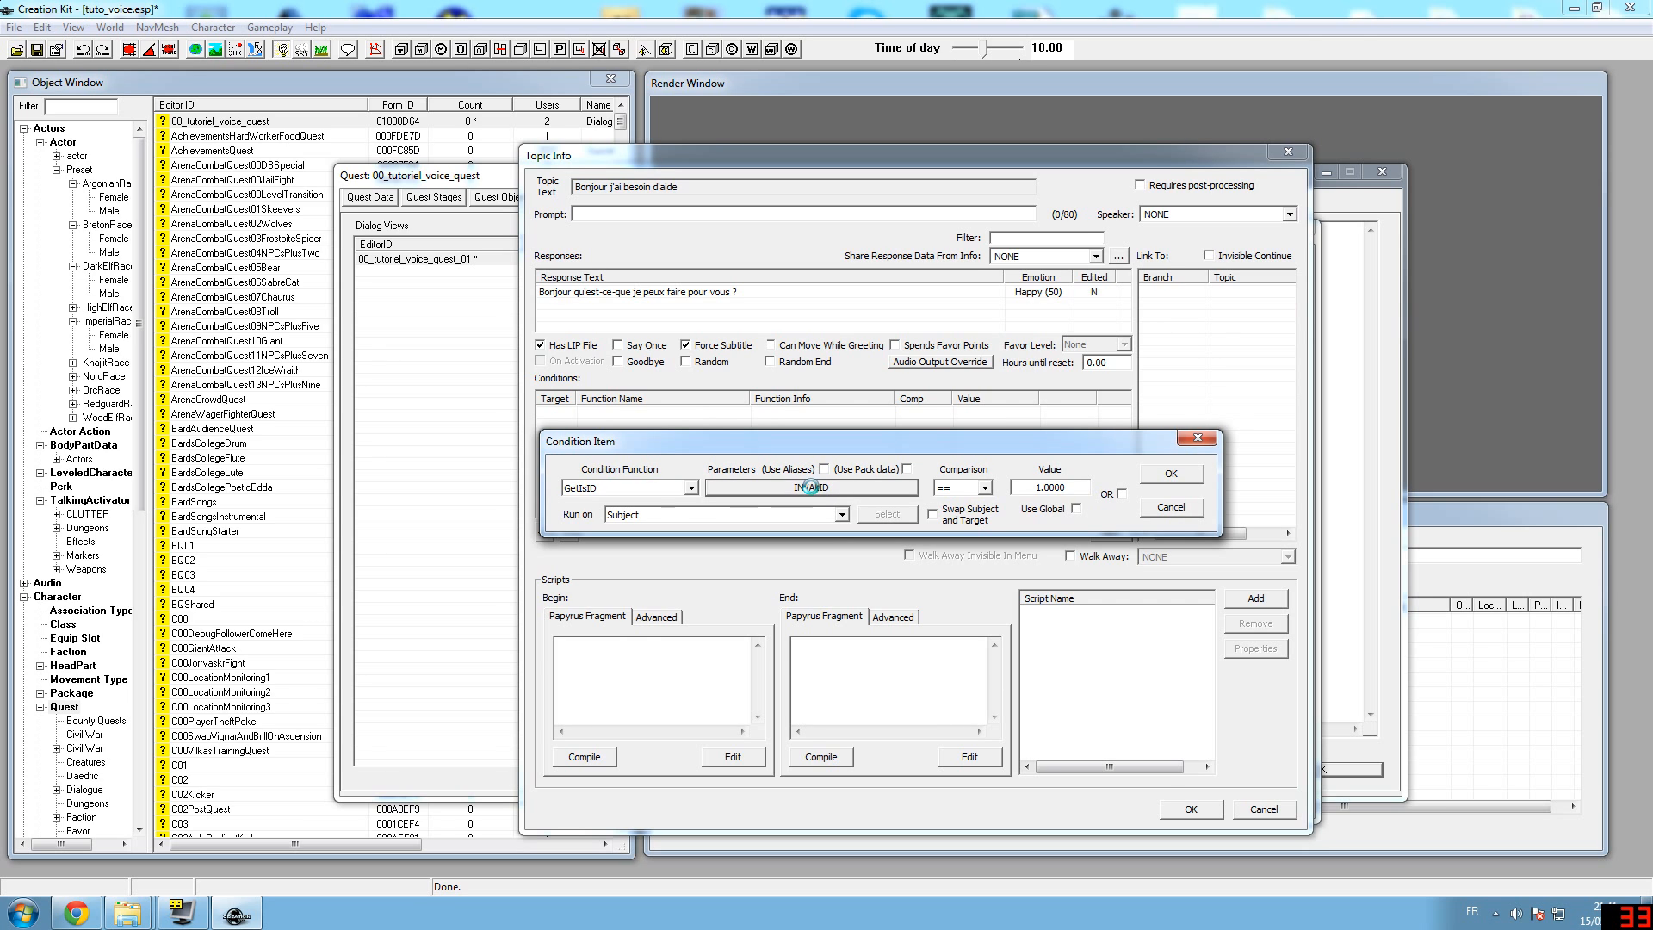
{"action": "left_click", "coordinate": [820, 488]}
{"action": "left_click", "coordinate": [822, 543]}
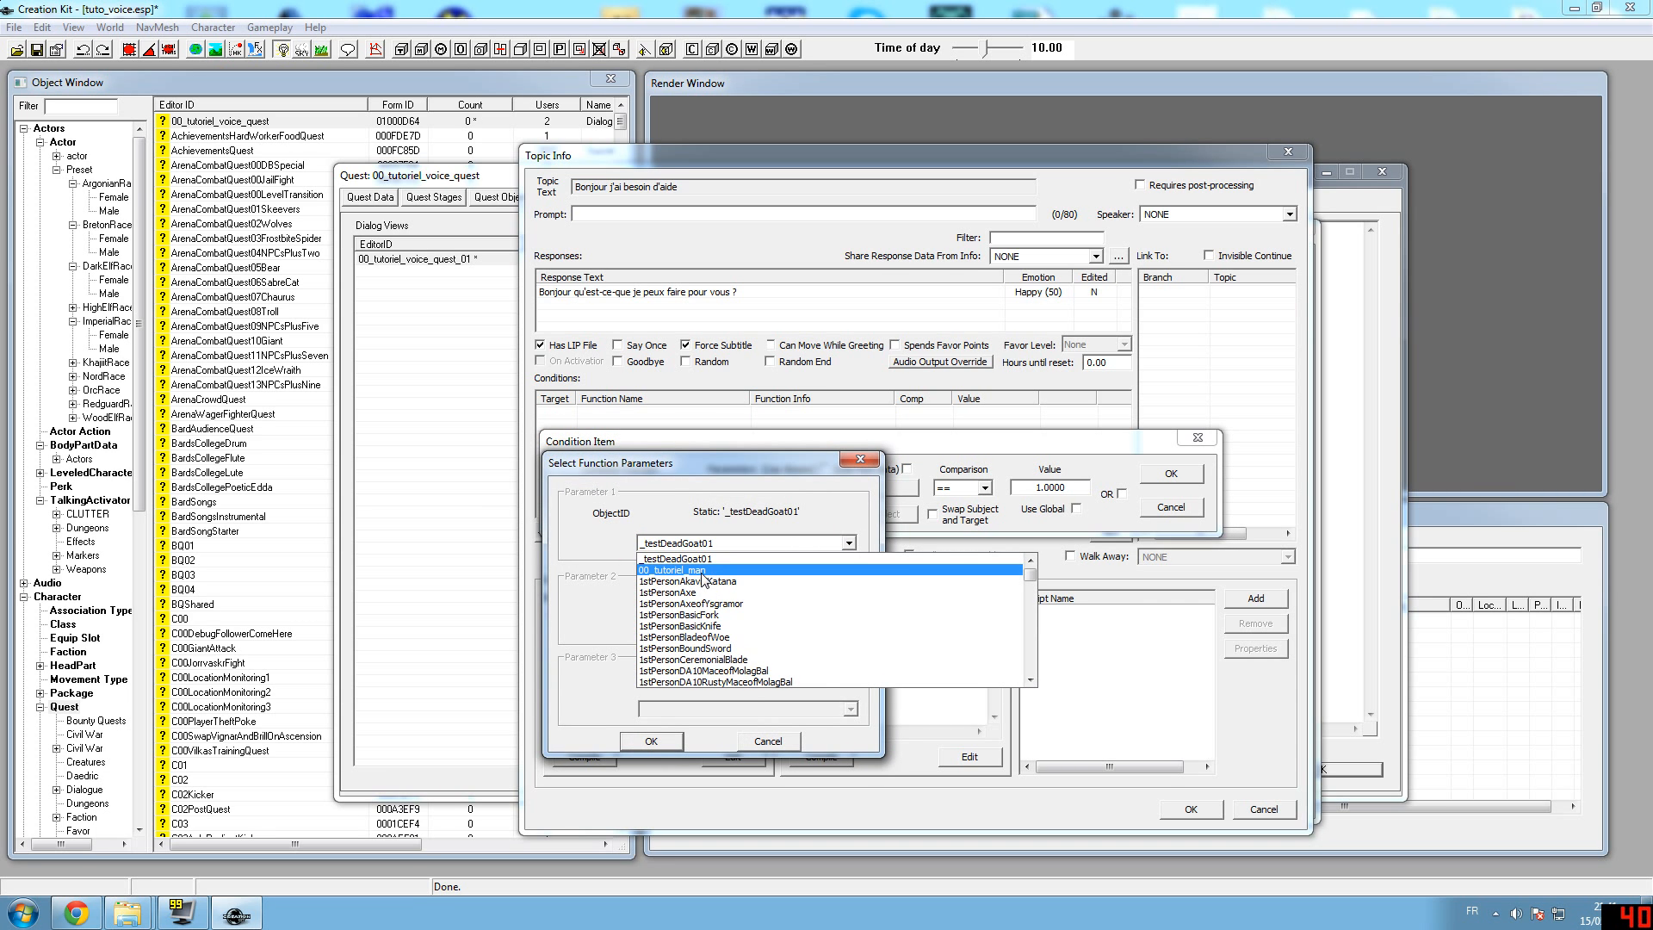
{"action": "left_click", "coordinate": [728, 569]}
{"action": "left_click", "coordinate": [652, 742]}
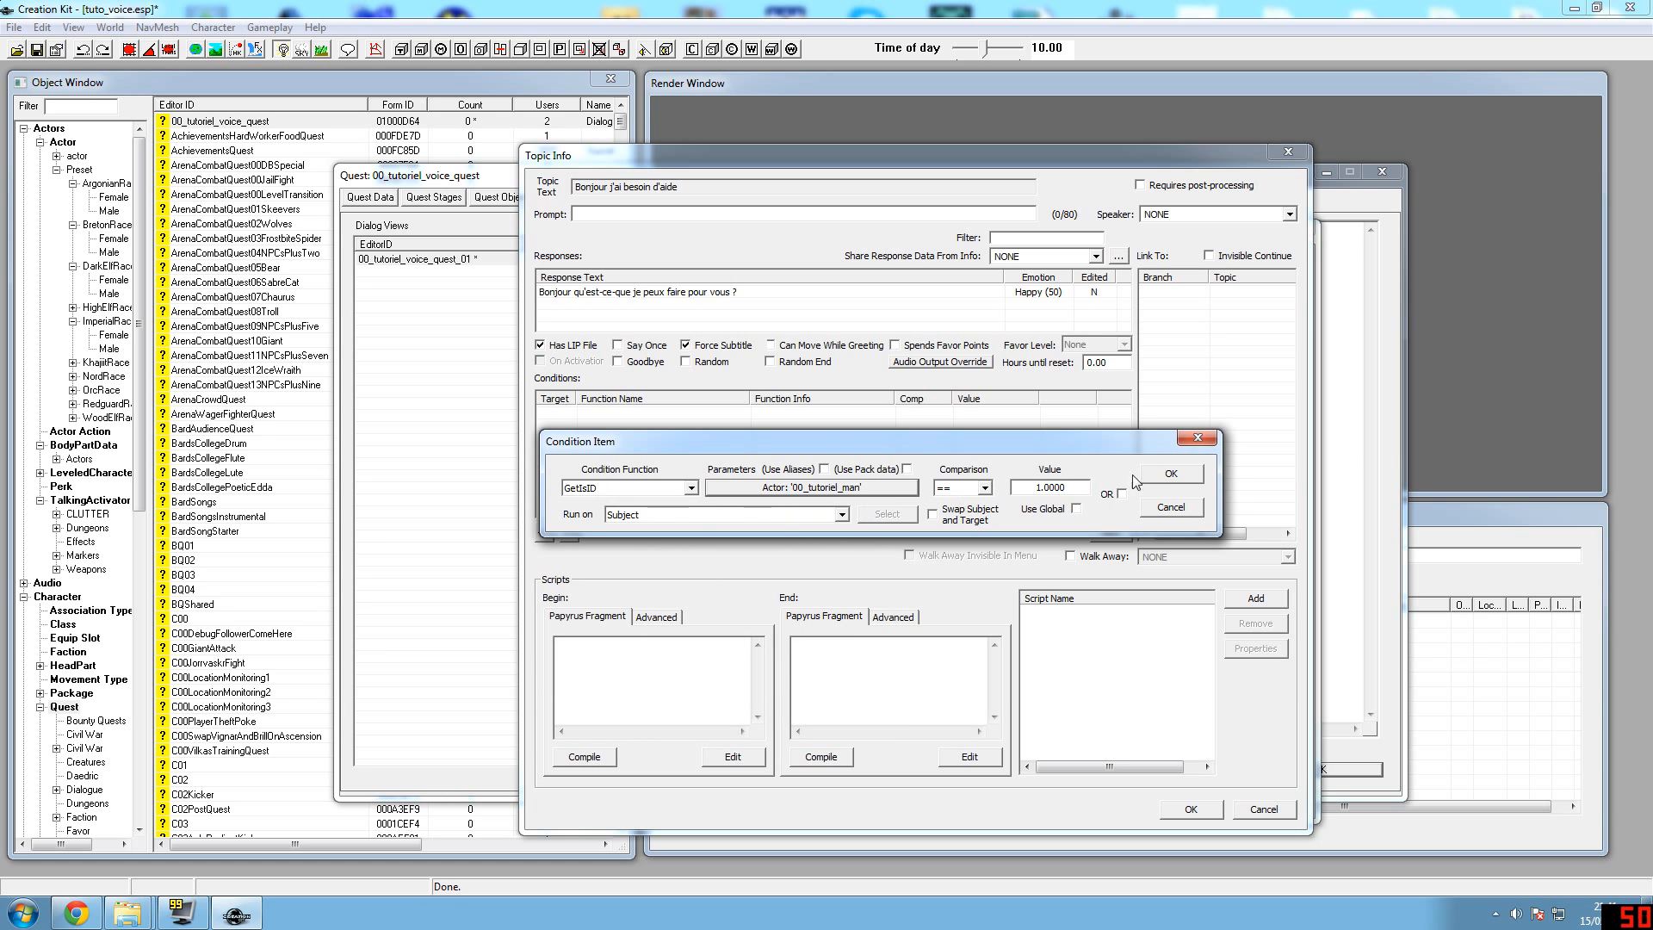
{"action": "left_click", "coordinate": [1195, 478]}
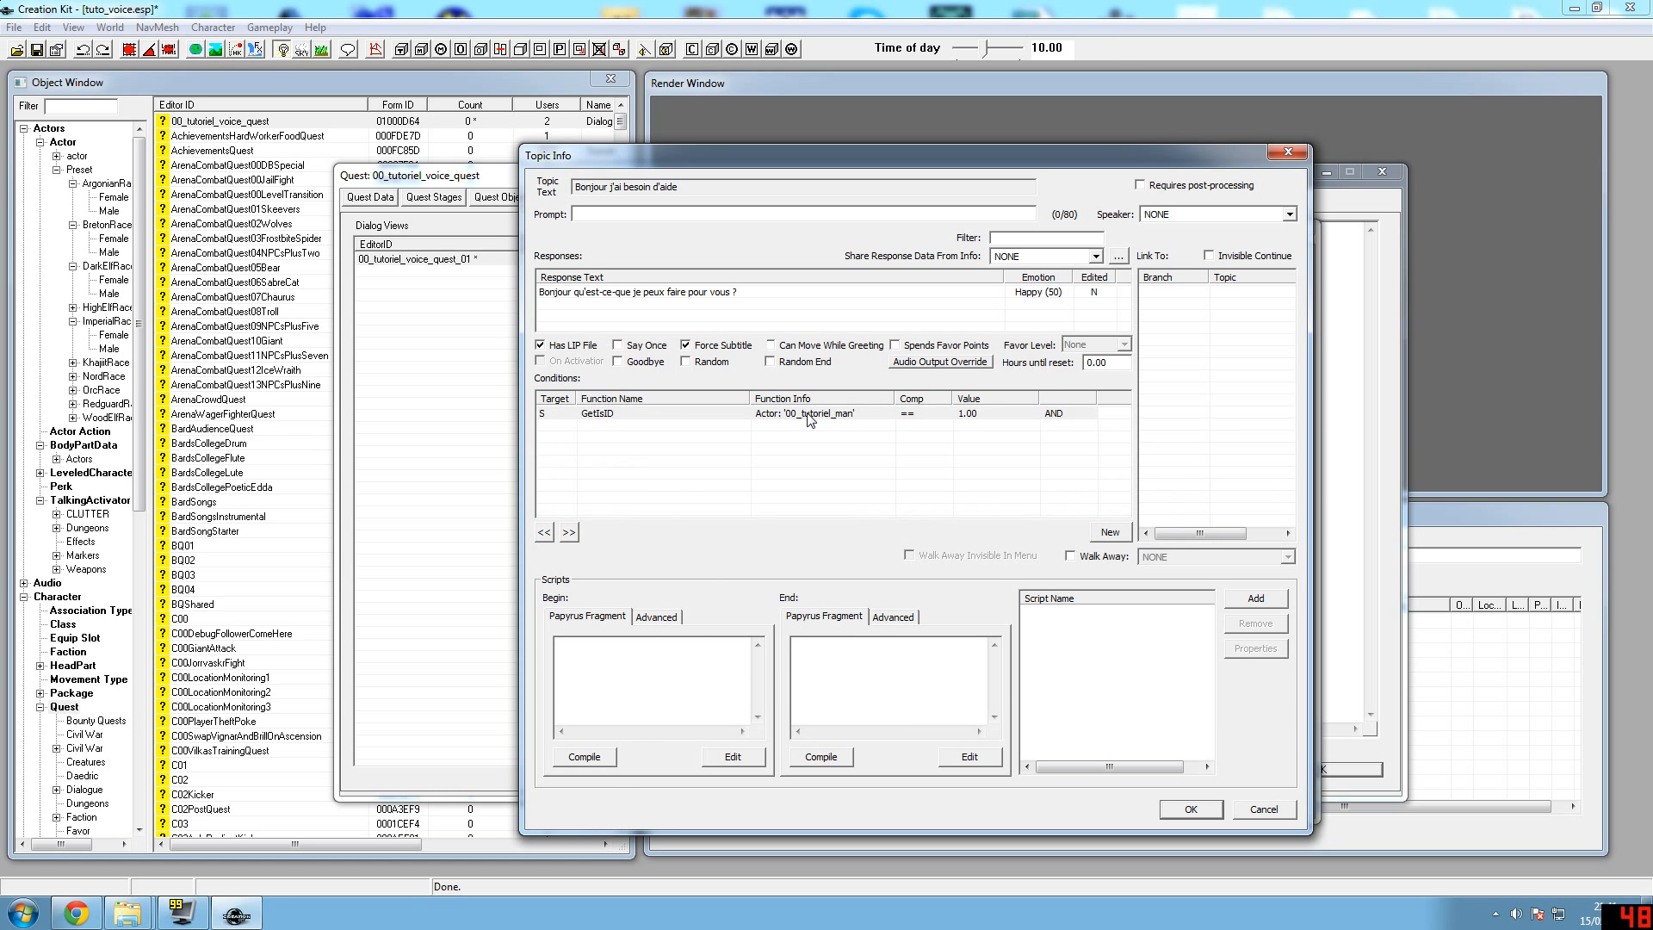
{"action": "left_click", "coordinate": [866, 414]}
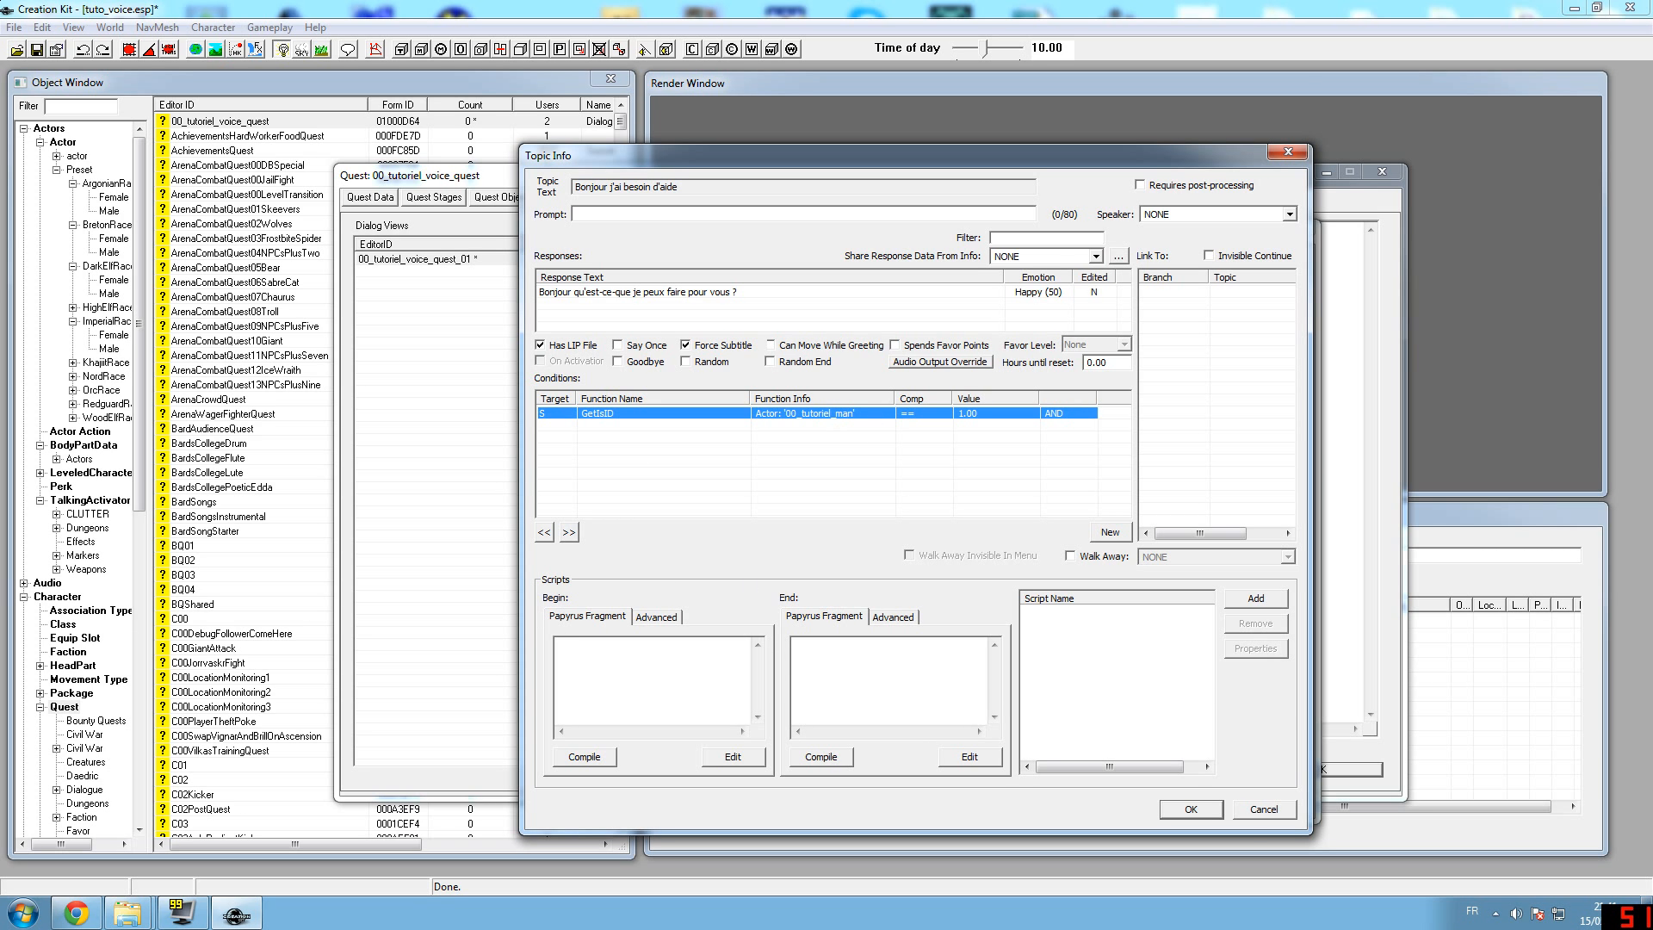
{"action": "left_click", "coordinate": [848, 667]}
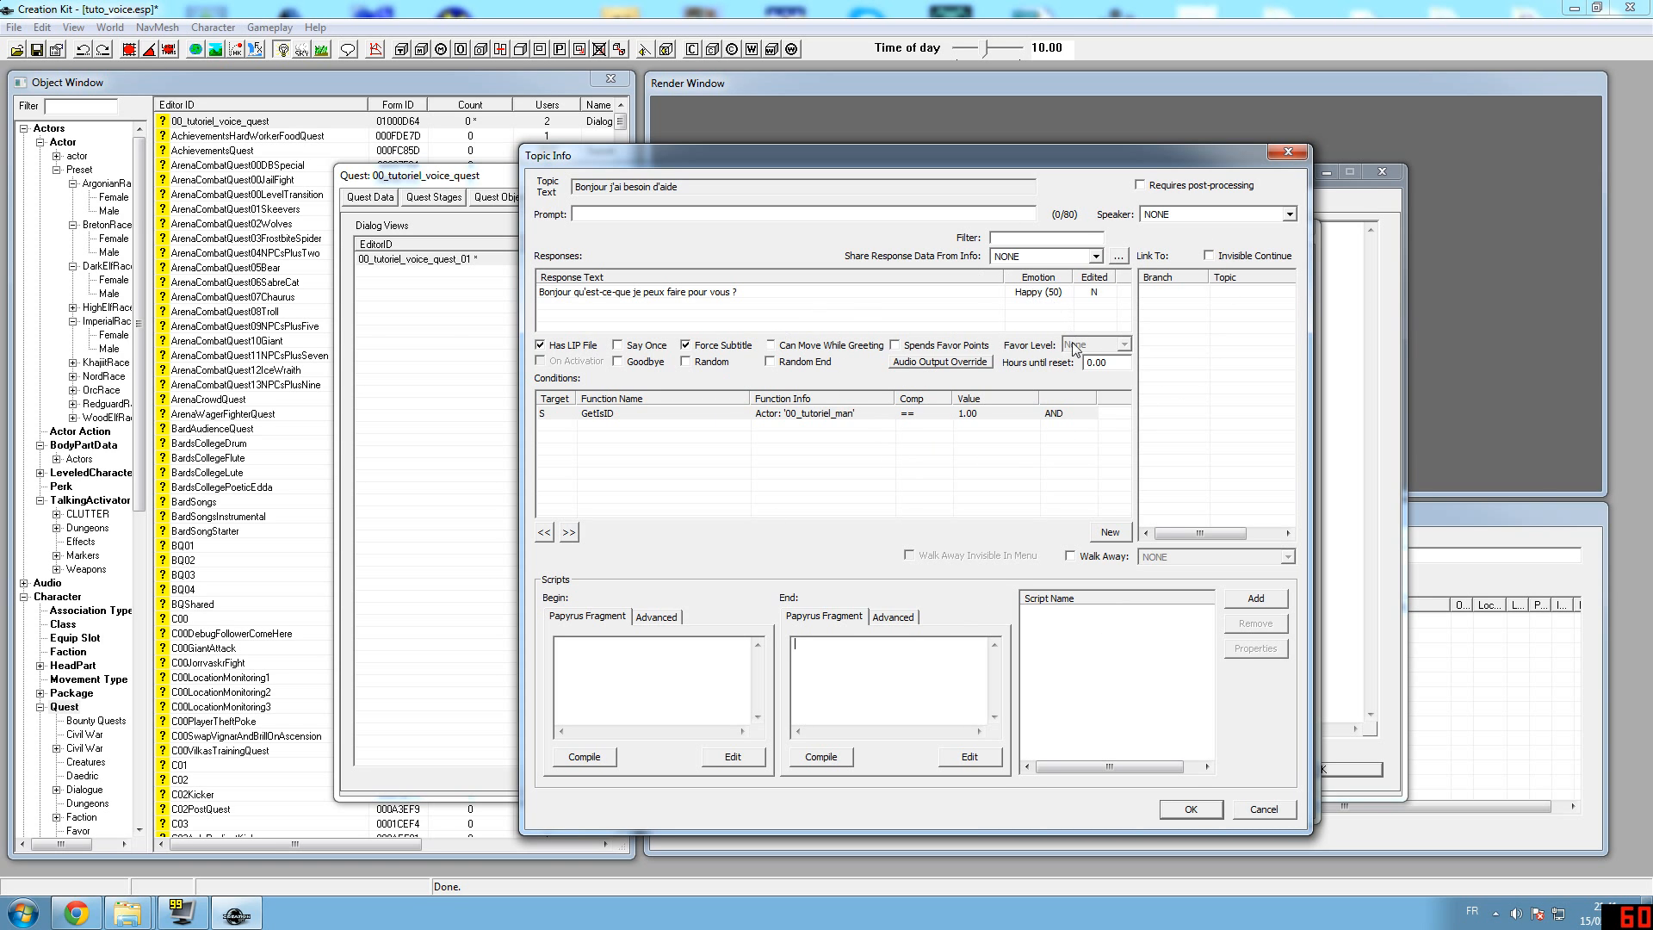
{"action": "left_click", "coordinate": [1199, 807]}
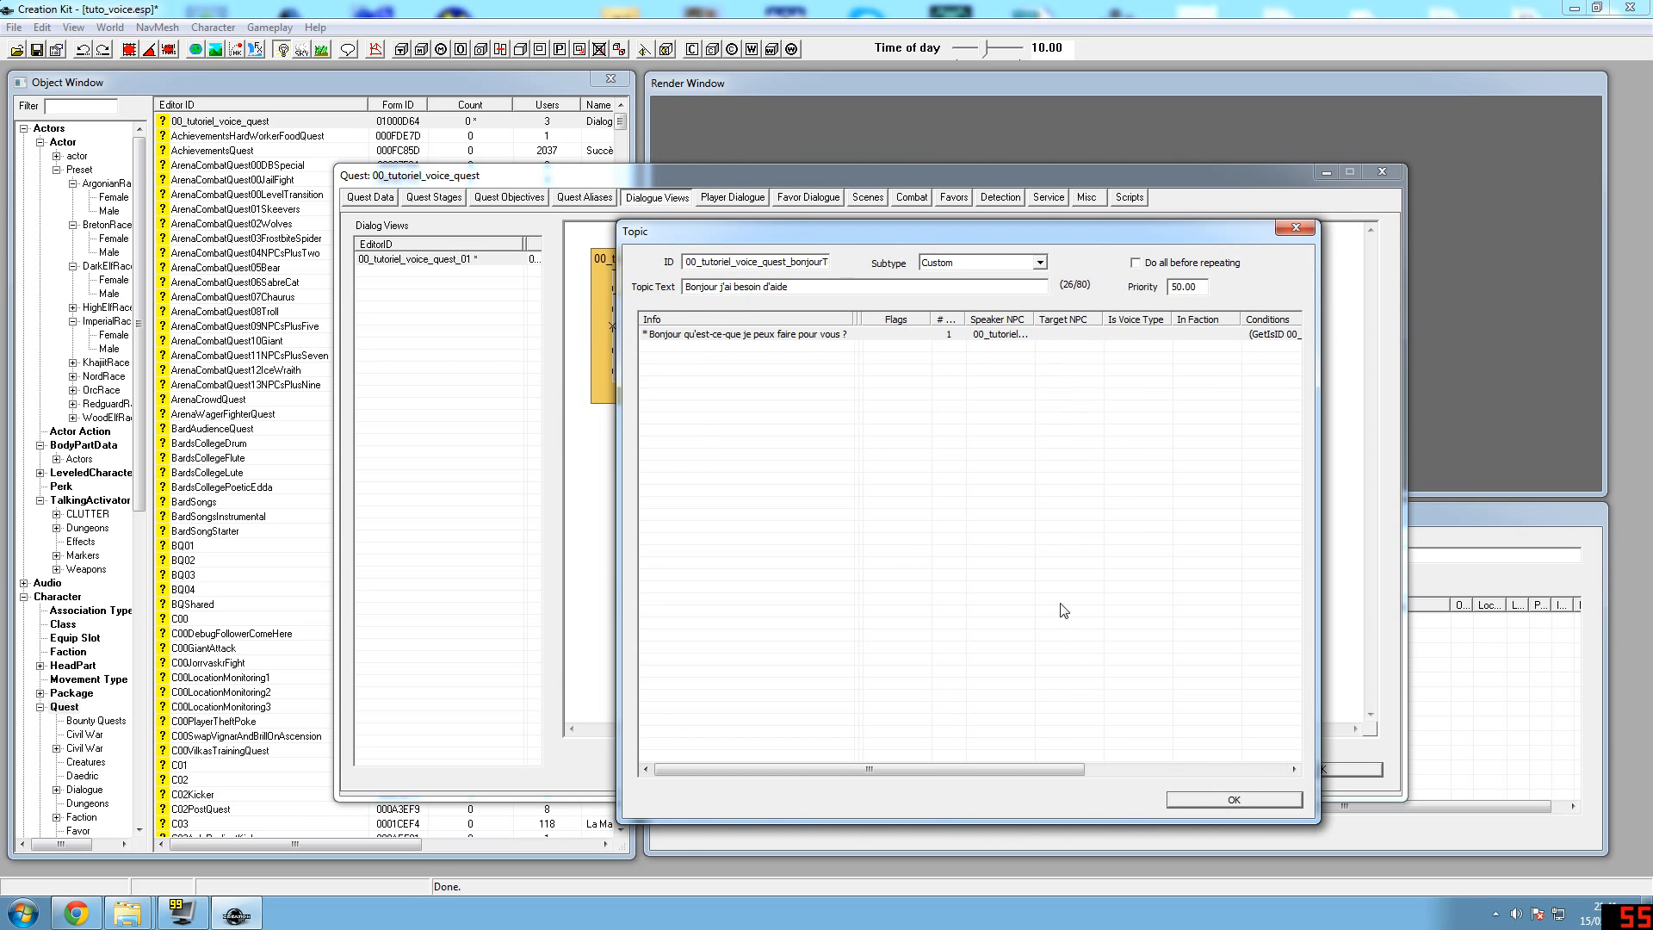
Reopen the topic's "Bonjour qu'est-ce-que je peux faire pour vous ?" response and examine its voice file entry and path
{"action": "left_click", "coordinate": [769, 342]}
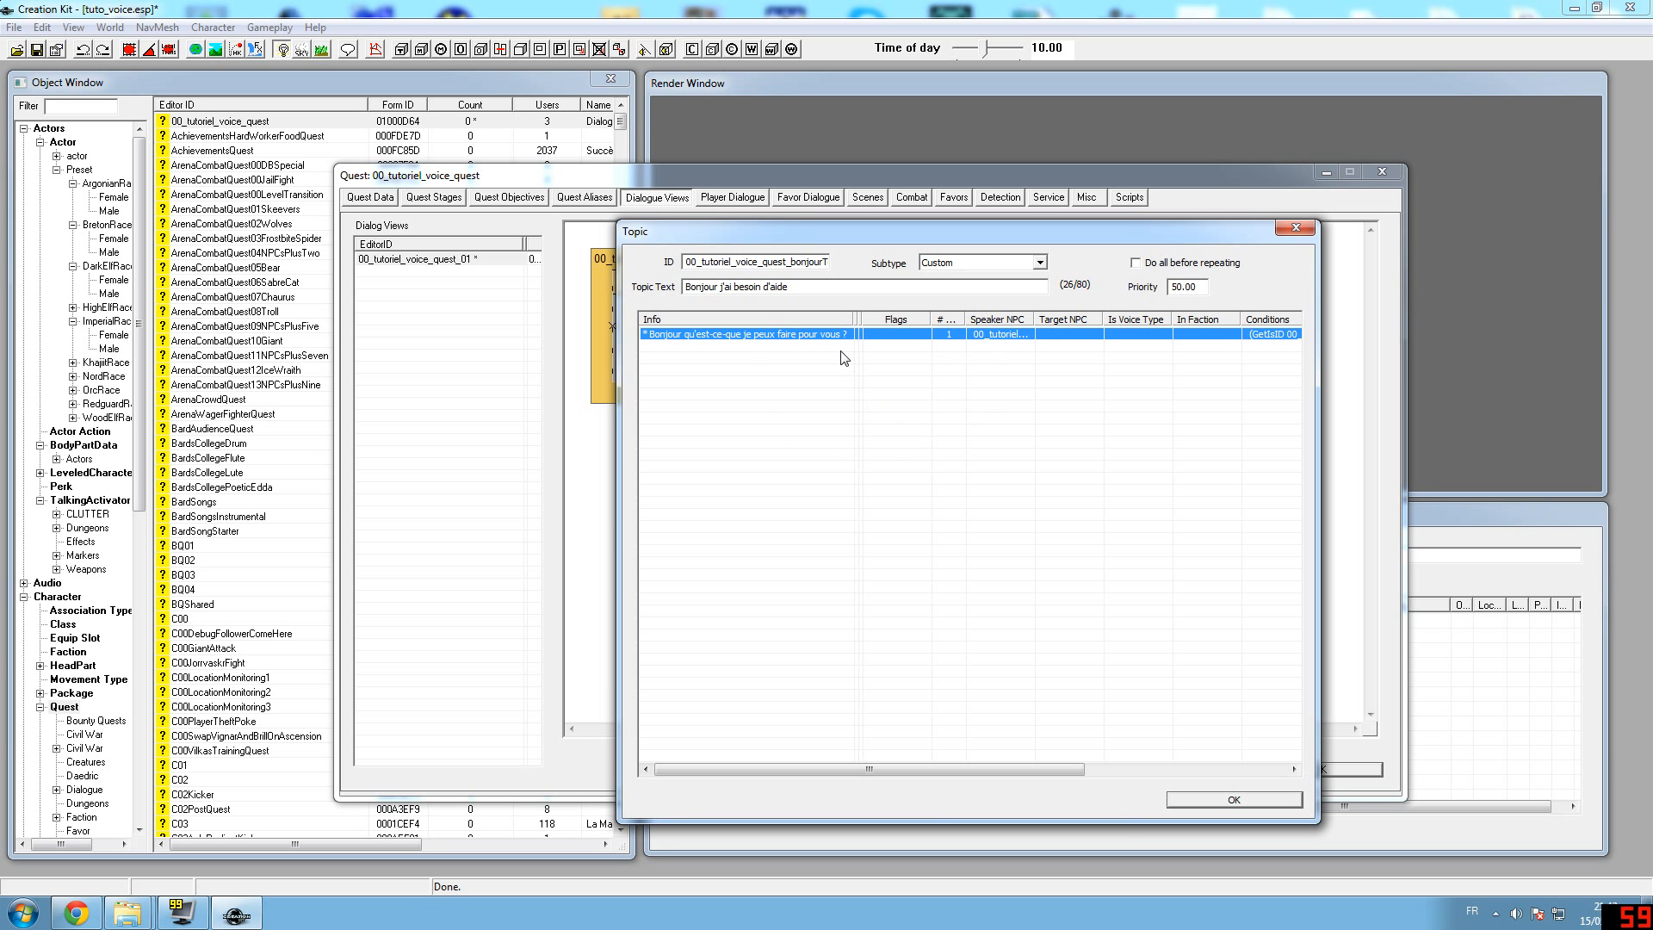
{"action": "double_click", "coordinate": [785, 335]}
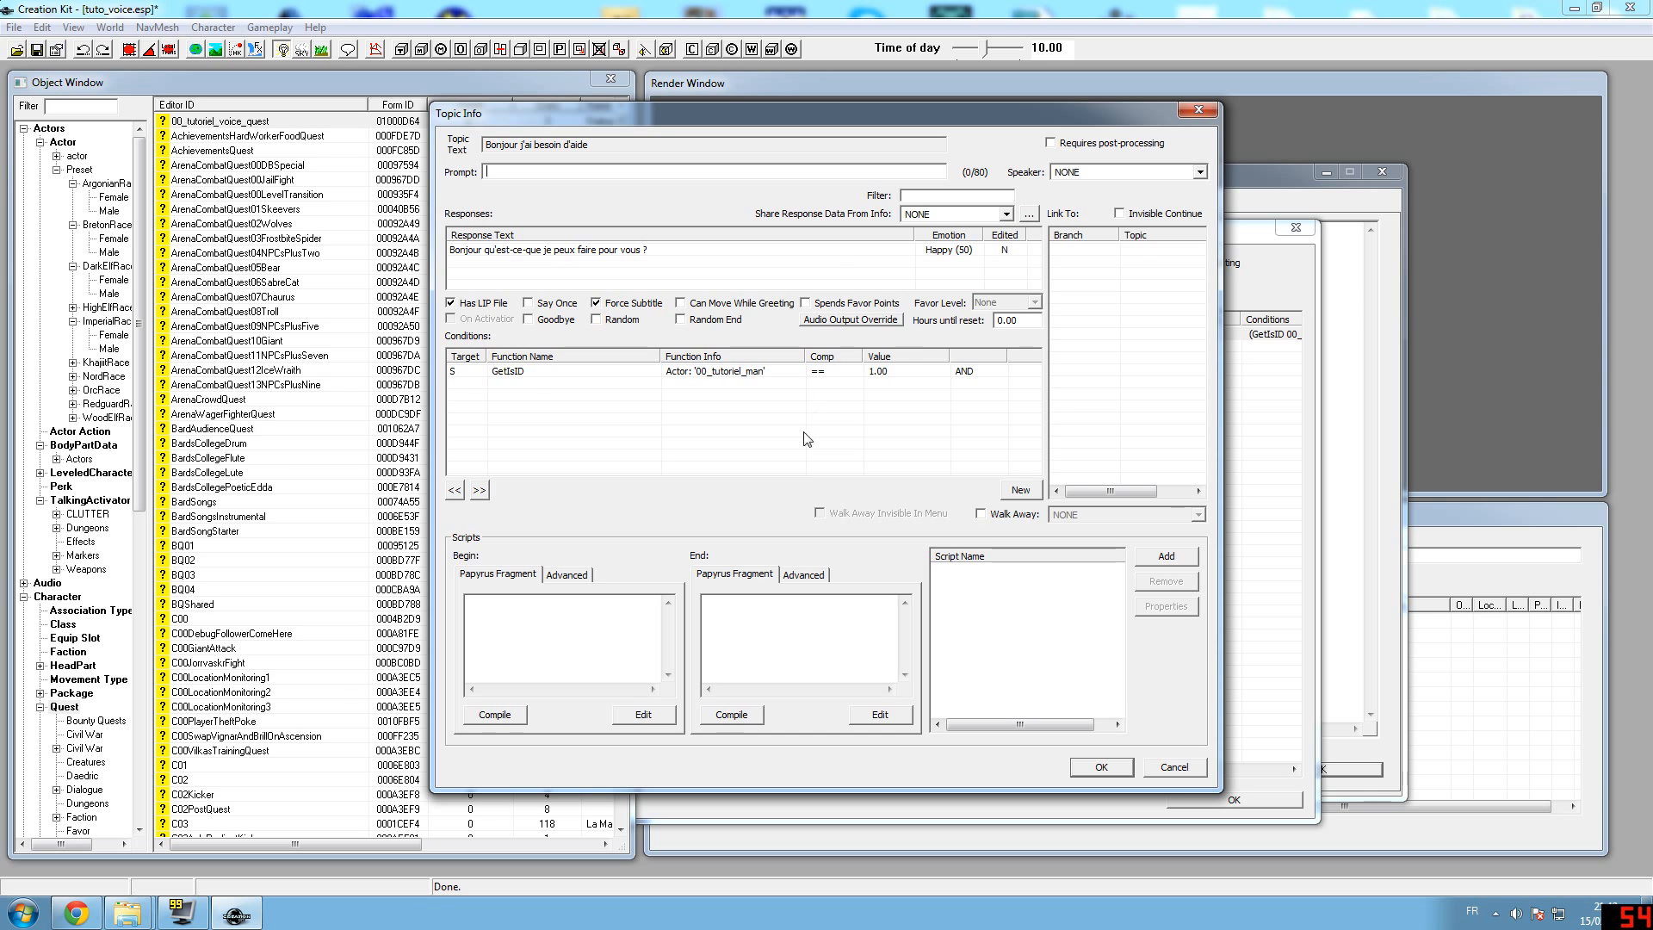
{"action": "left_click", "coordinate": [611, 251]}
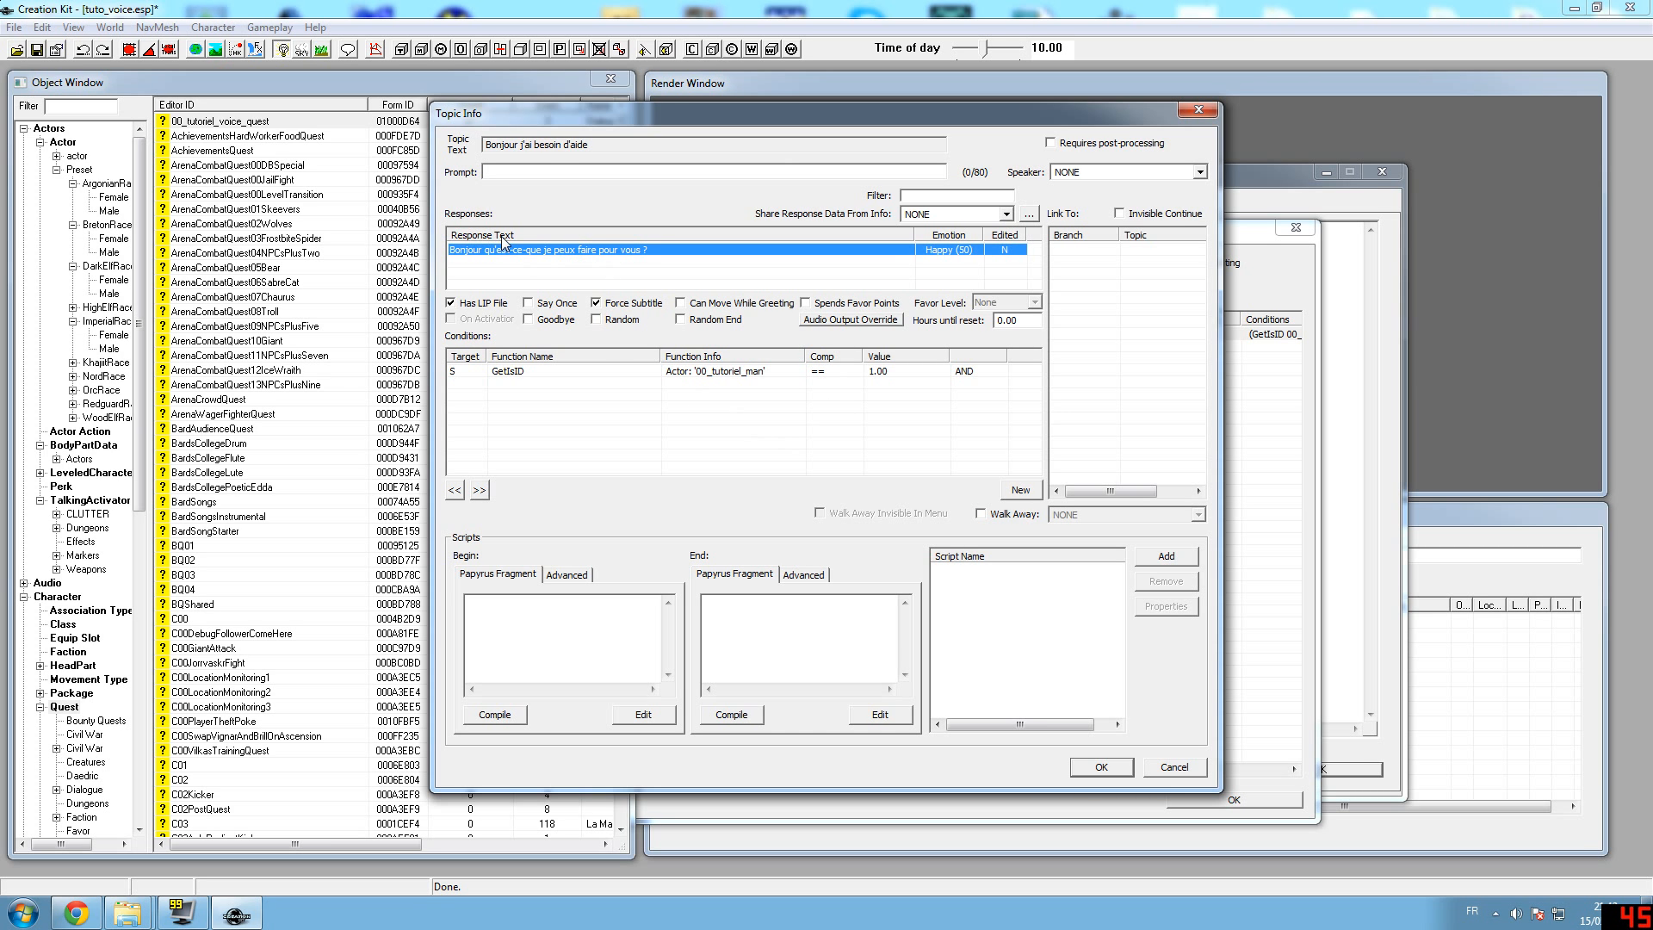
{"action": "double_click", "coordinate": [611, 251]}
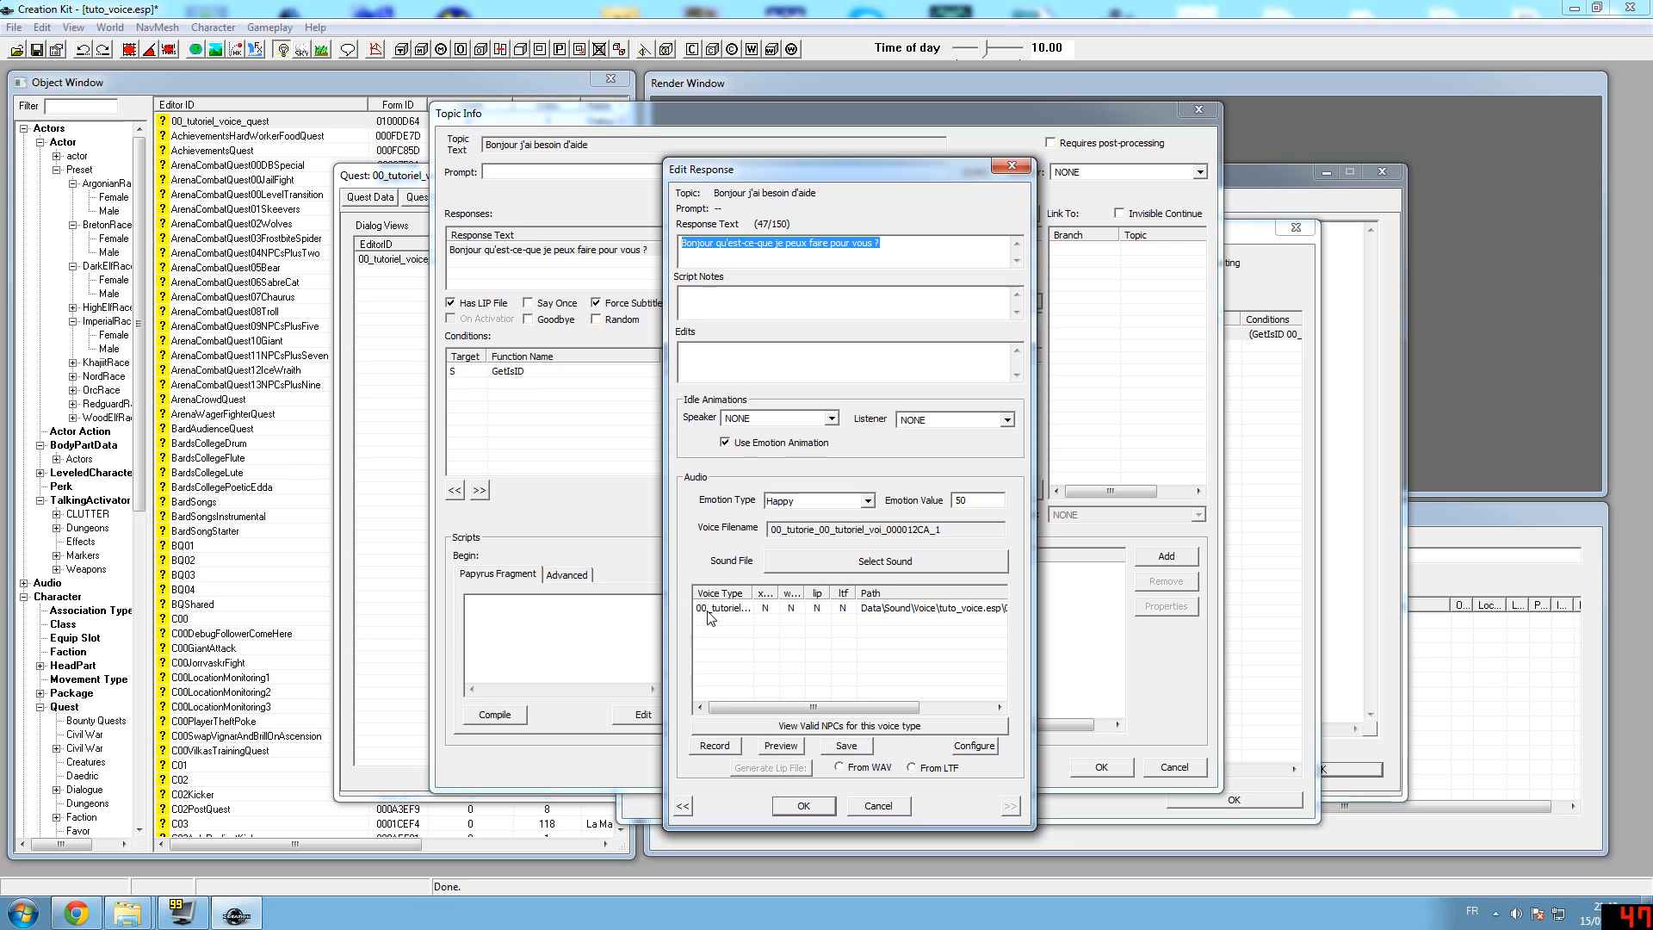
{"action": "left_click_drag", "start_coordinate": [760, 701], "coordinate": [806, 714]}
{"action": "left_click_drag", "start_coordinate": [750, 590], "coordinate": [823, 594]}
{"action": "left_click_drag", "start_coordinate": [831, 706], "coordinate": [932, 705]}
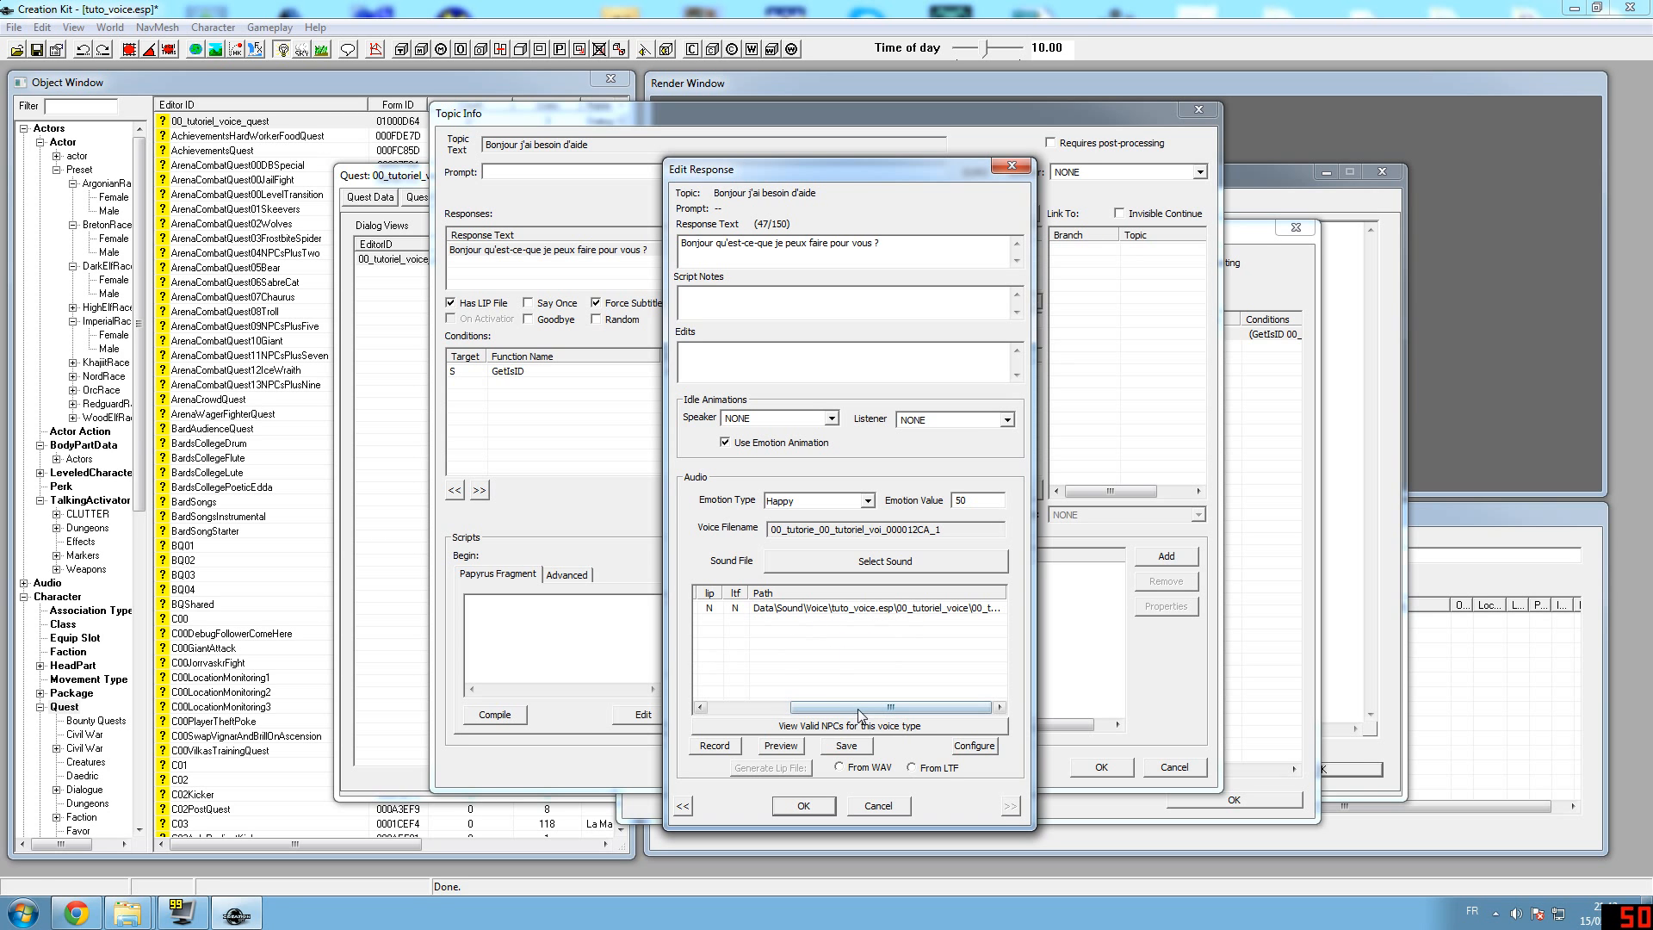
Switch to the Windows Explorer window showing the Seq folder and navigate to Skyrim\Data\Sound\Voice
{"action": "mouse_move", "coordinate": [127, 912]}
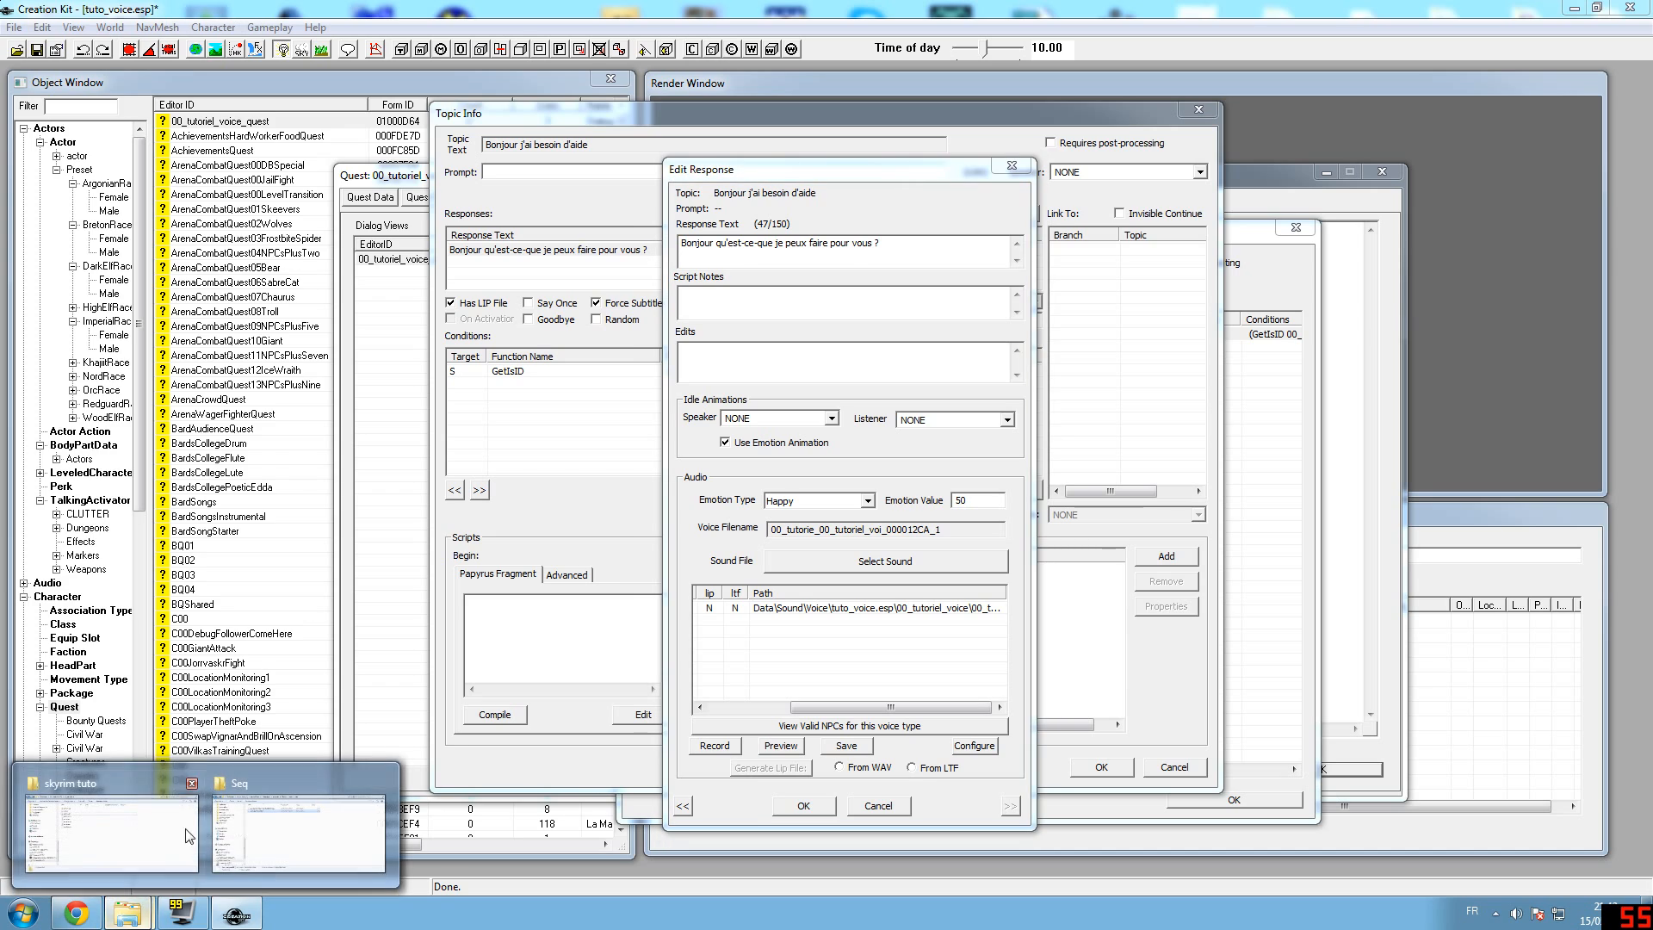
{"action": "mouse_move", "coordinate": [270, 787]}
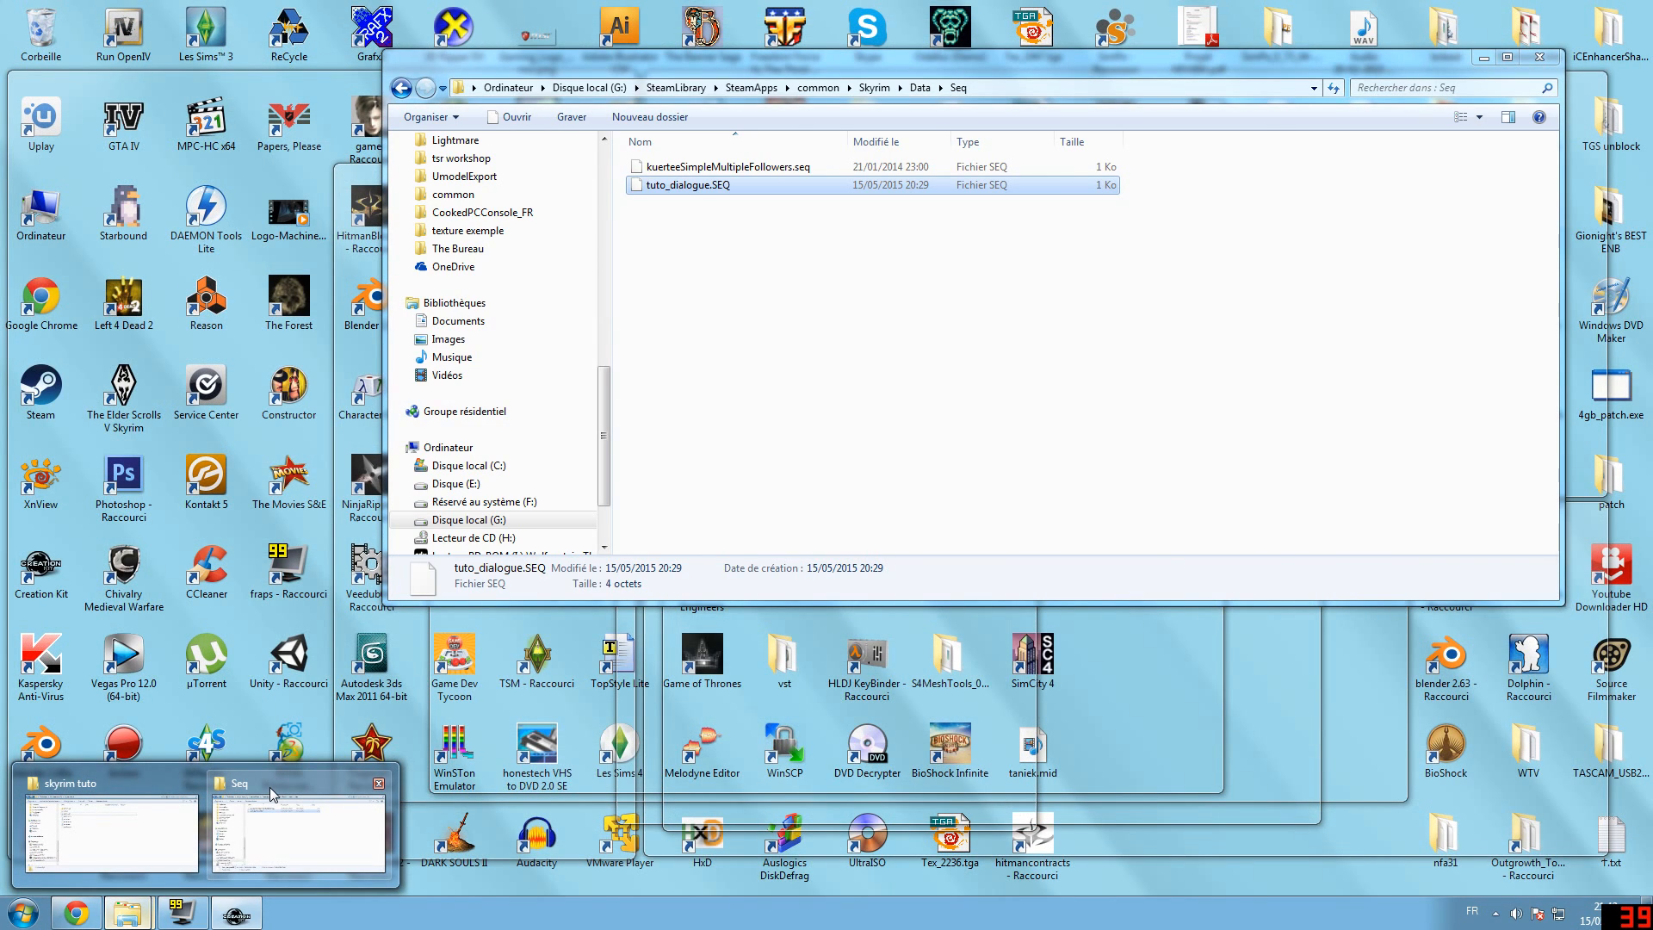
{"action": "left_click", "coordinate": [270, 789]}
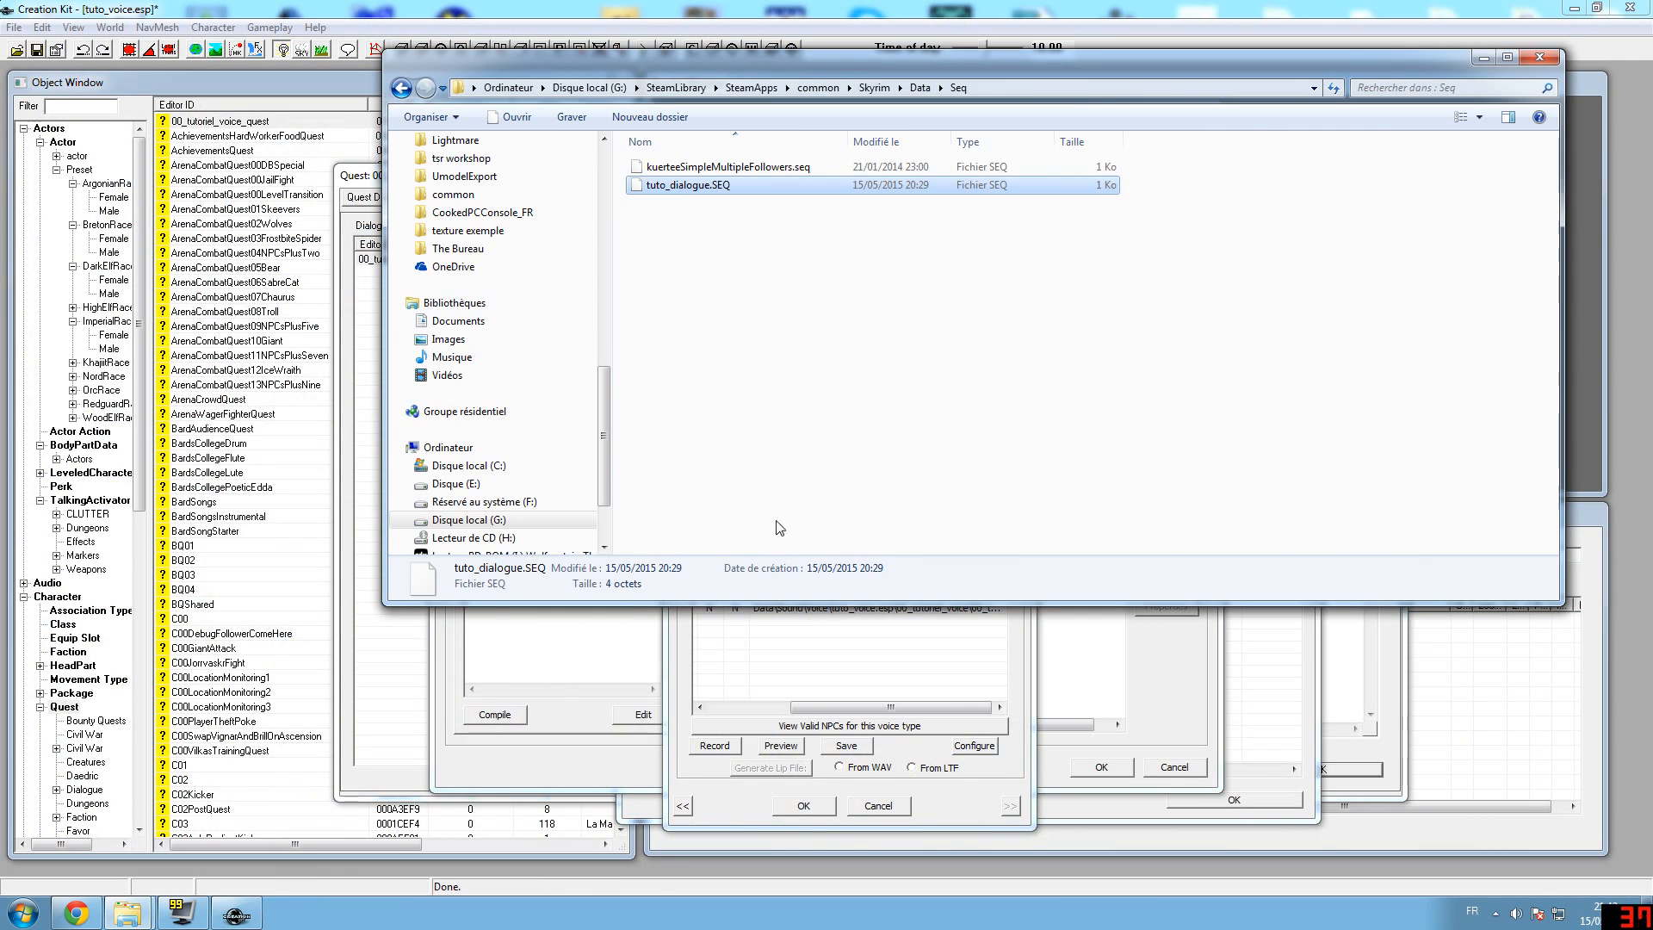
{"action": "left_click_drag", "start_coordinate": [835, 56], "coordinate": [695, 297]}
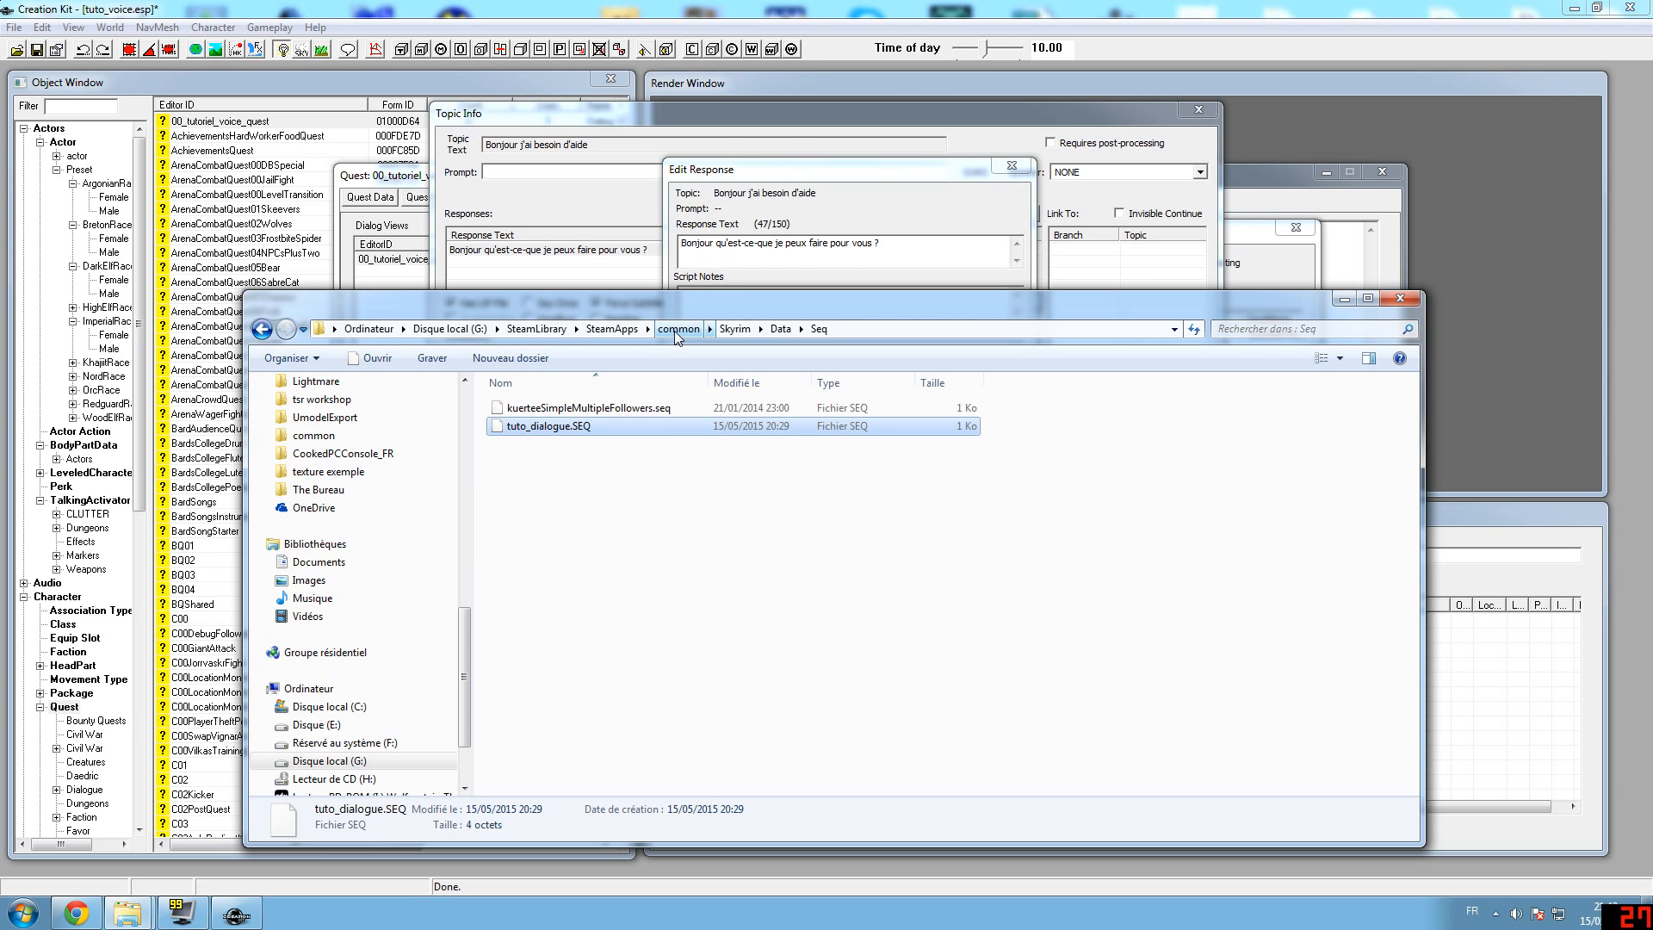
{"action": "left_click", "coordinate": [730, 329]}
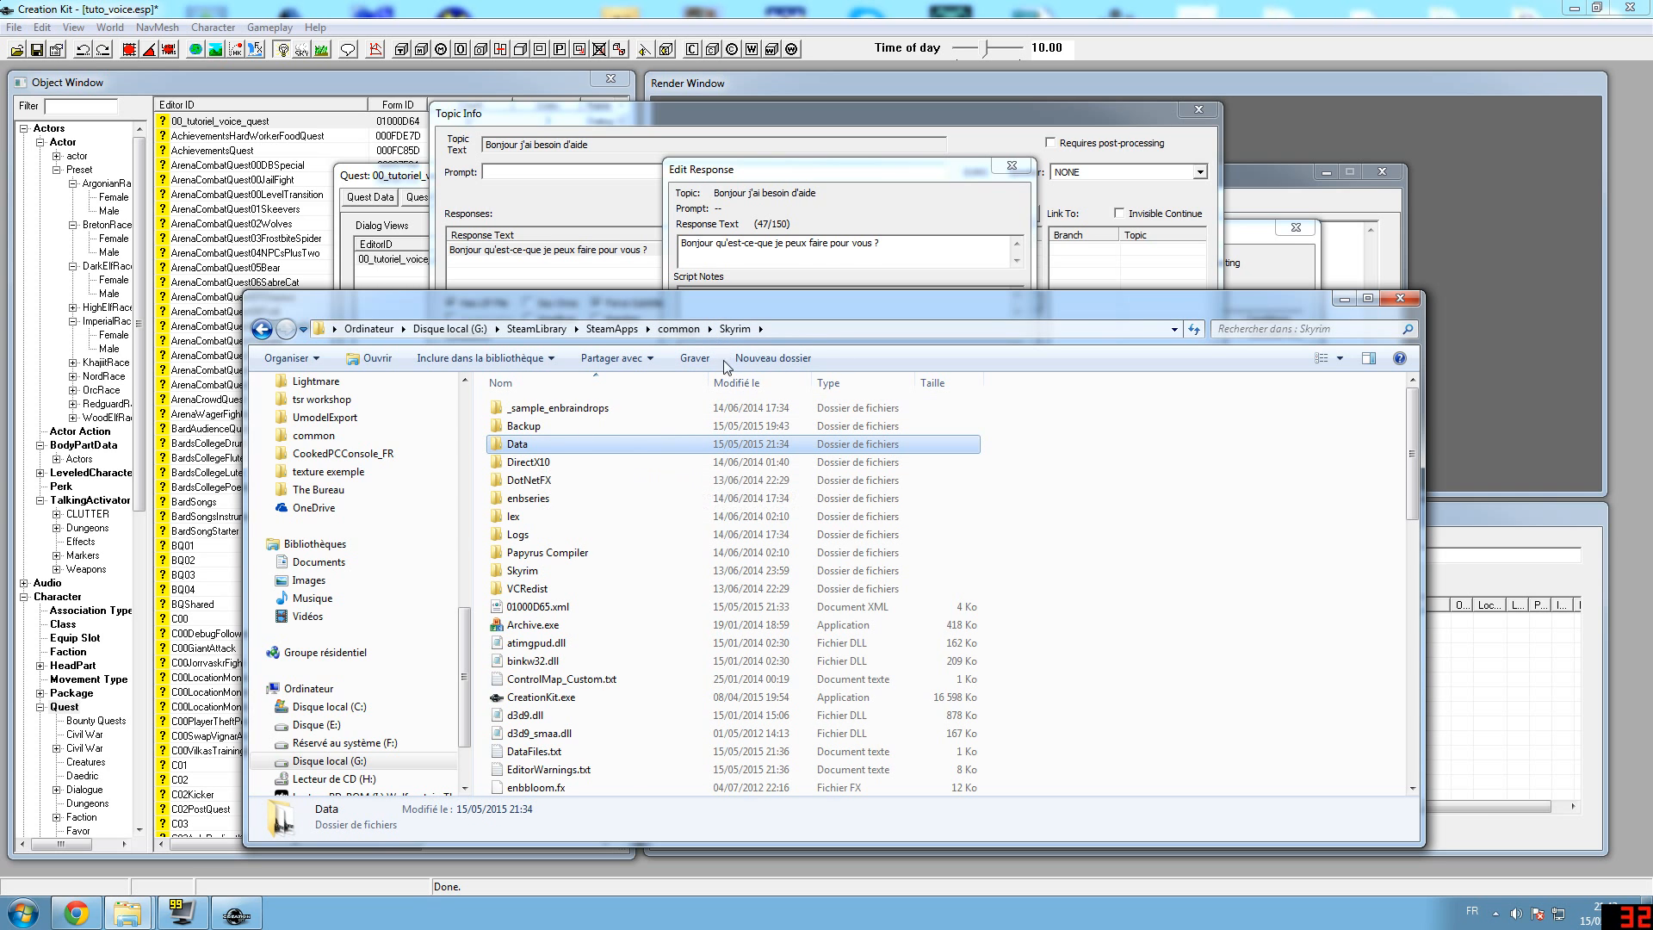
{"action": "double_click", "coordinate": [545, 445]}
{"action": "left_click", "coordinate": [572, 605]}
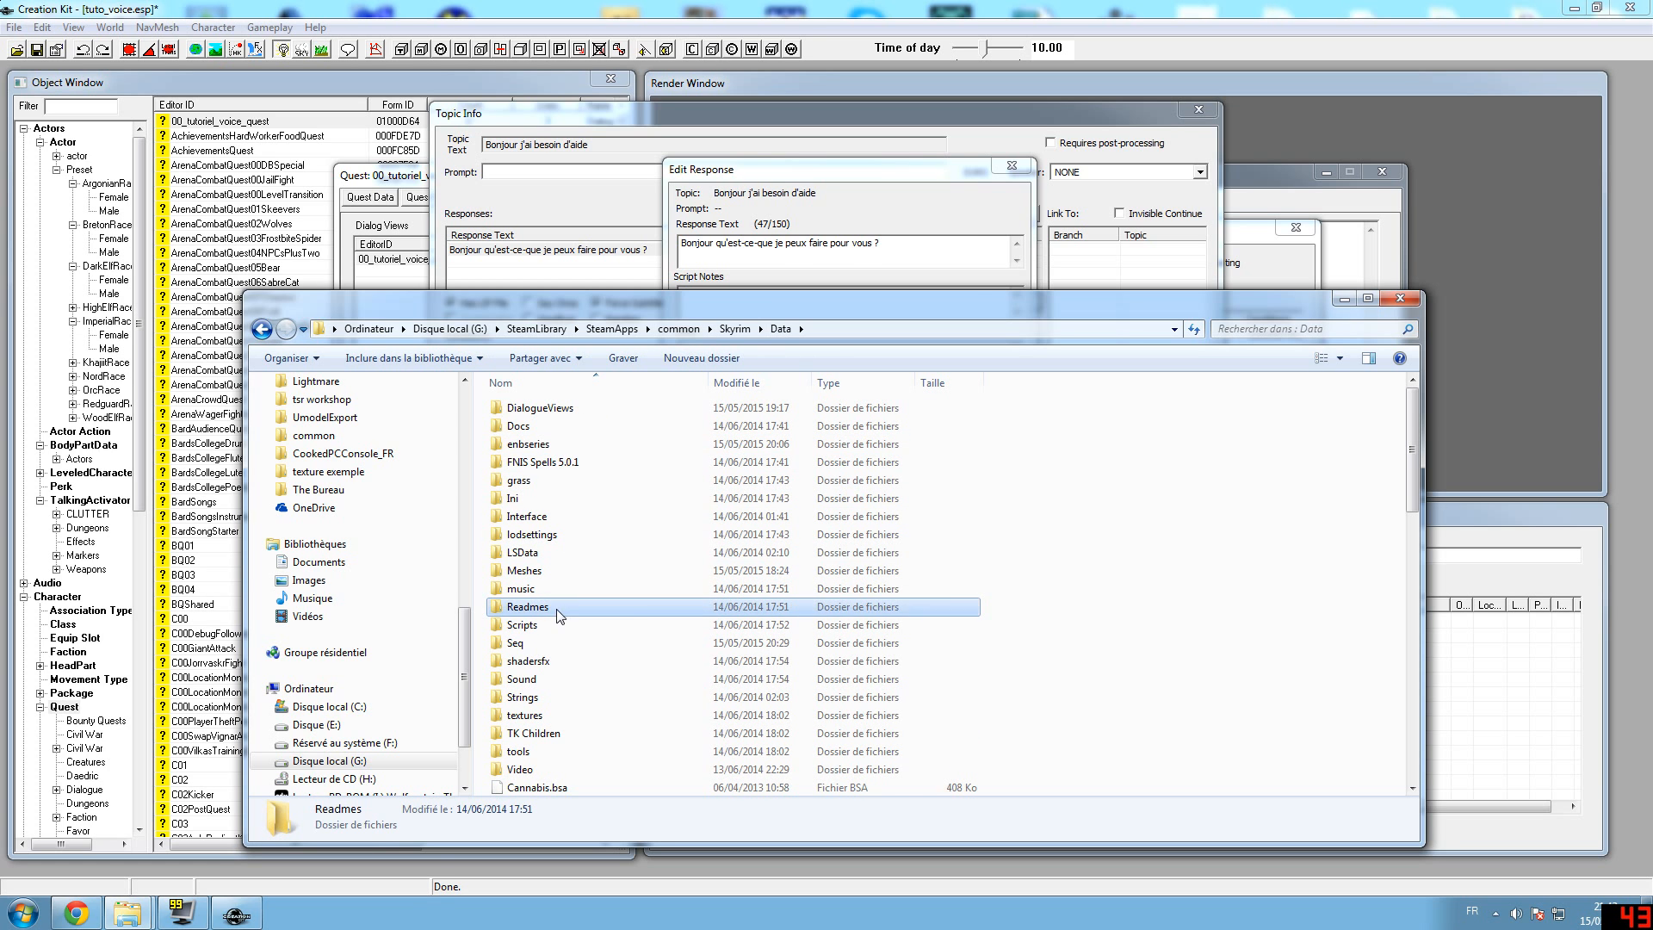
{"action": "scroll", "coordinate": [575, 616], "scroll_direction": "down", "scroll_amount": 2}
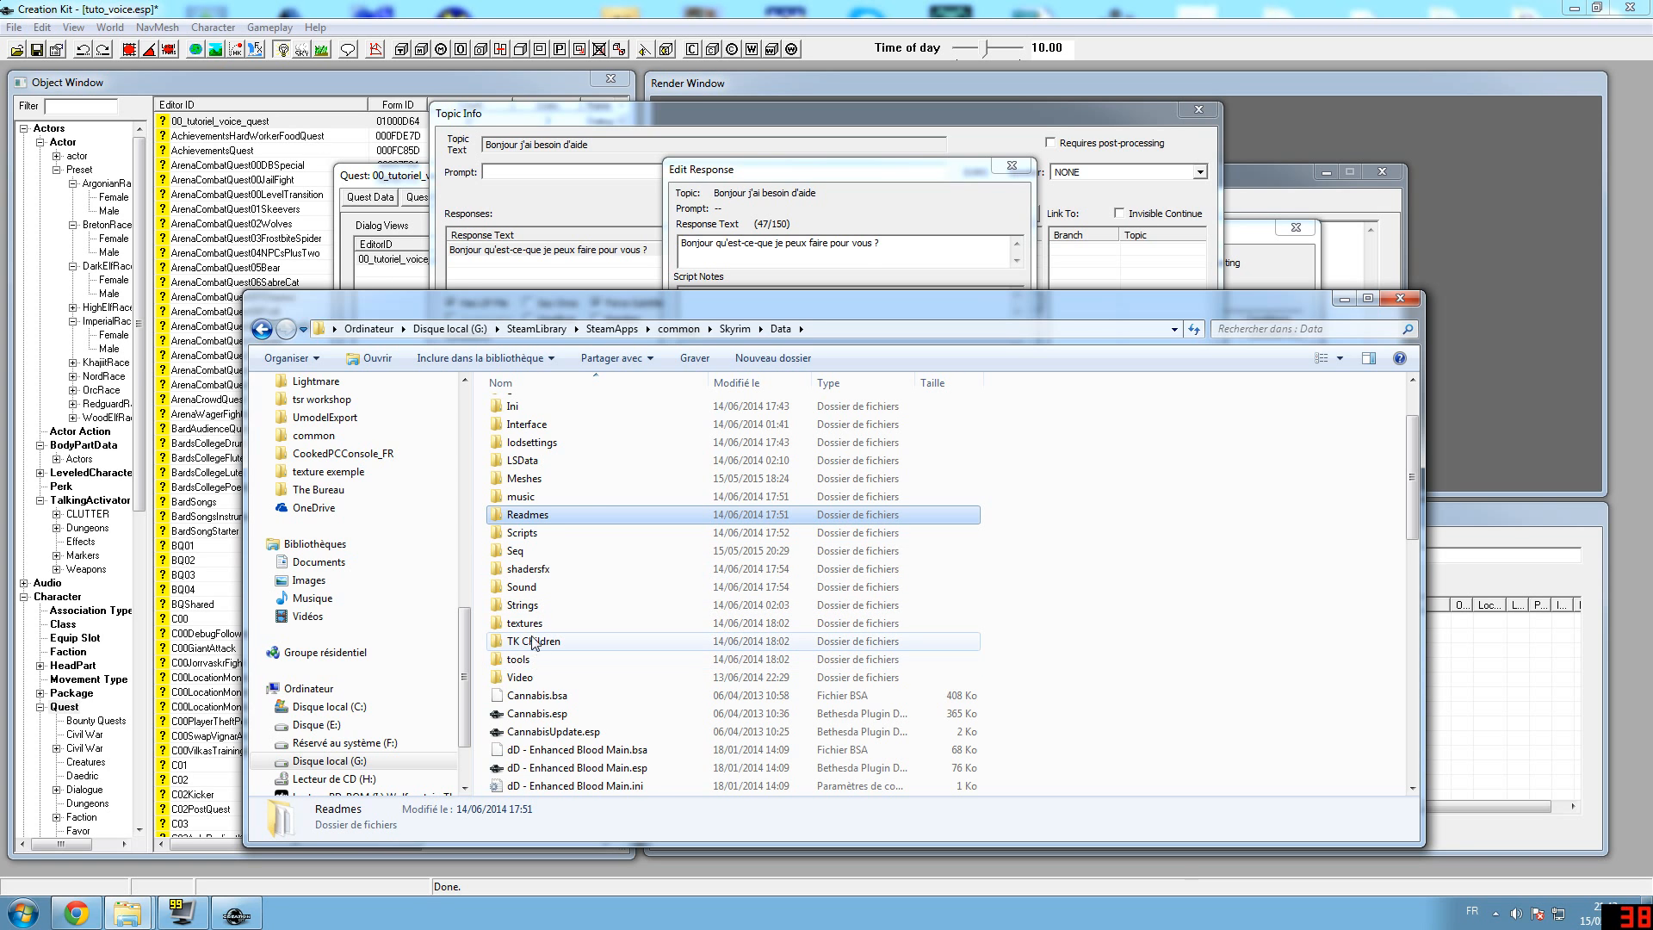
{"action": "double_click", "coordinate": [522, 586]}
{"action": "left_click_drag", "start_coordinate": [665, 297], "coordinate": [1262, 302]}
{"action": "double_click", "coordinate": [1136, 418]}
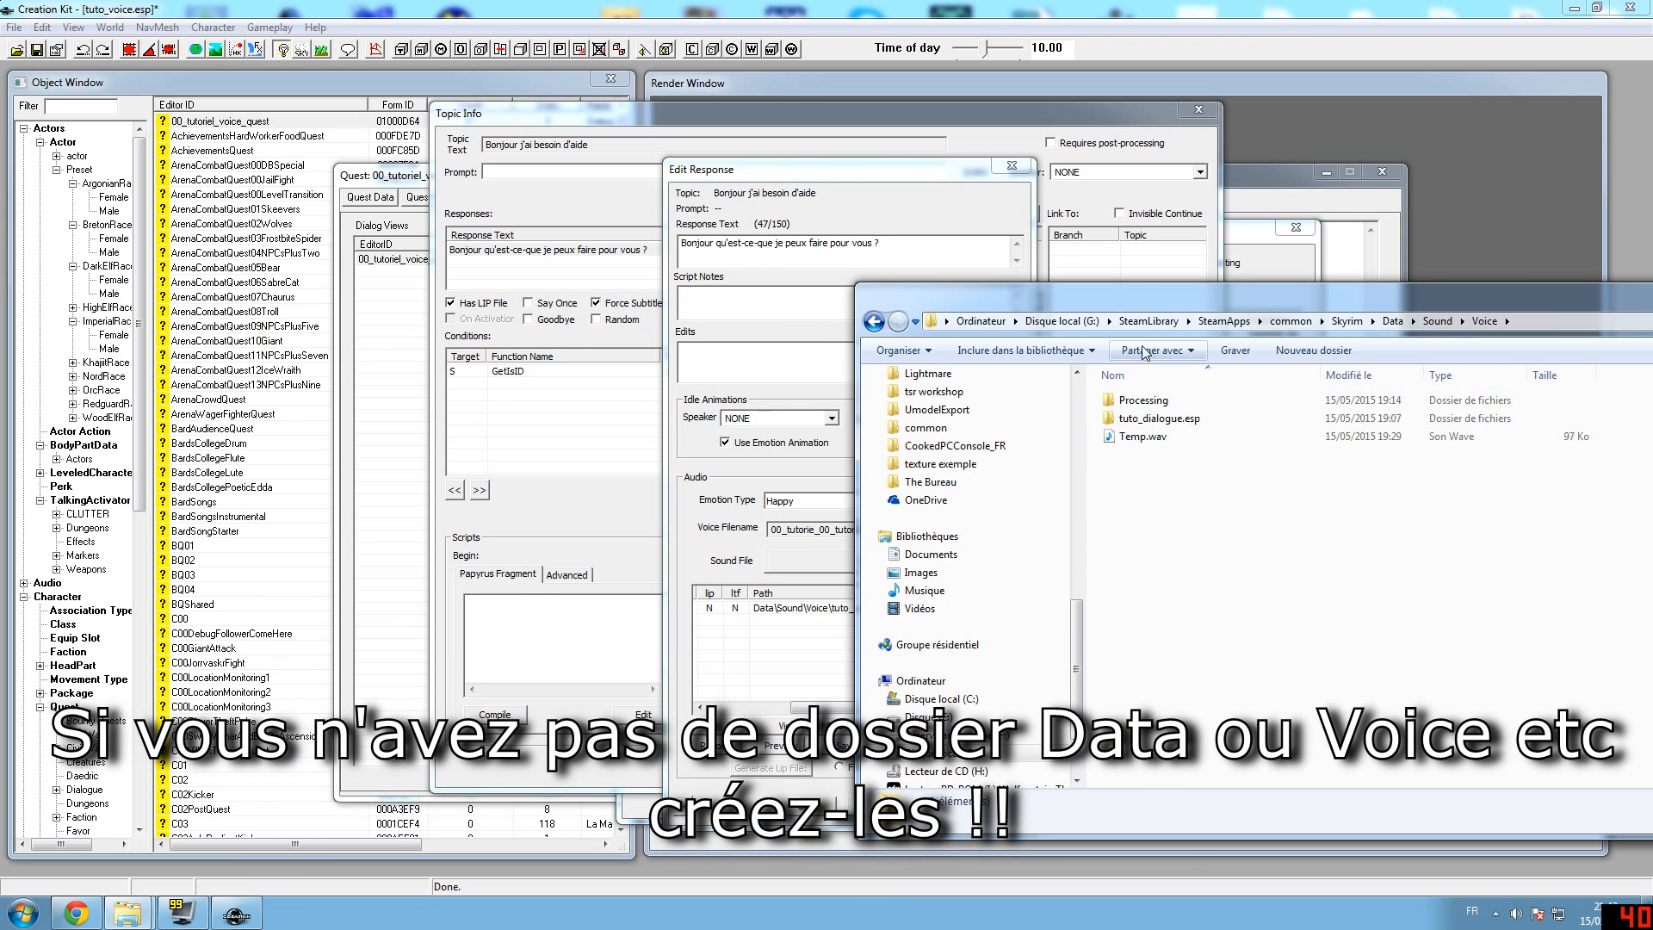
Arrange the Edit Response dialog and the Voice folder window side by side so the voice path and folder contents are both readable
{"action": "left_click_drag", "start_coordinate": [1114, 306], "coordinate": [1325, 233]}
{"action": "left_click_drag", "start_coordinate": [910, 174], "coordinate": [536, 164]}
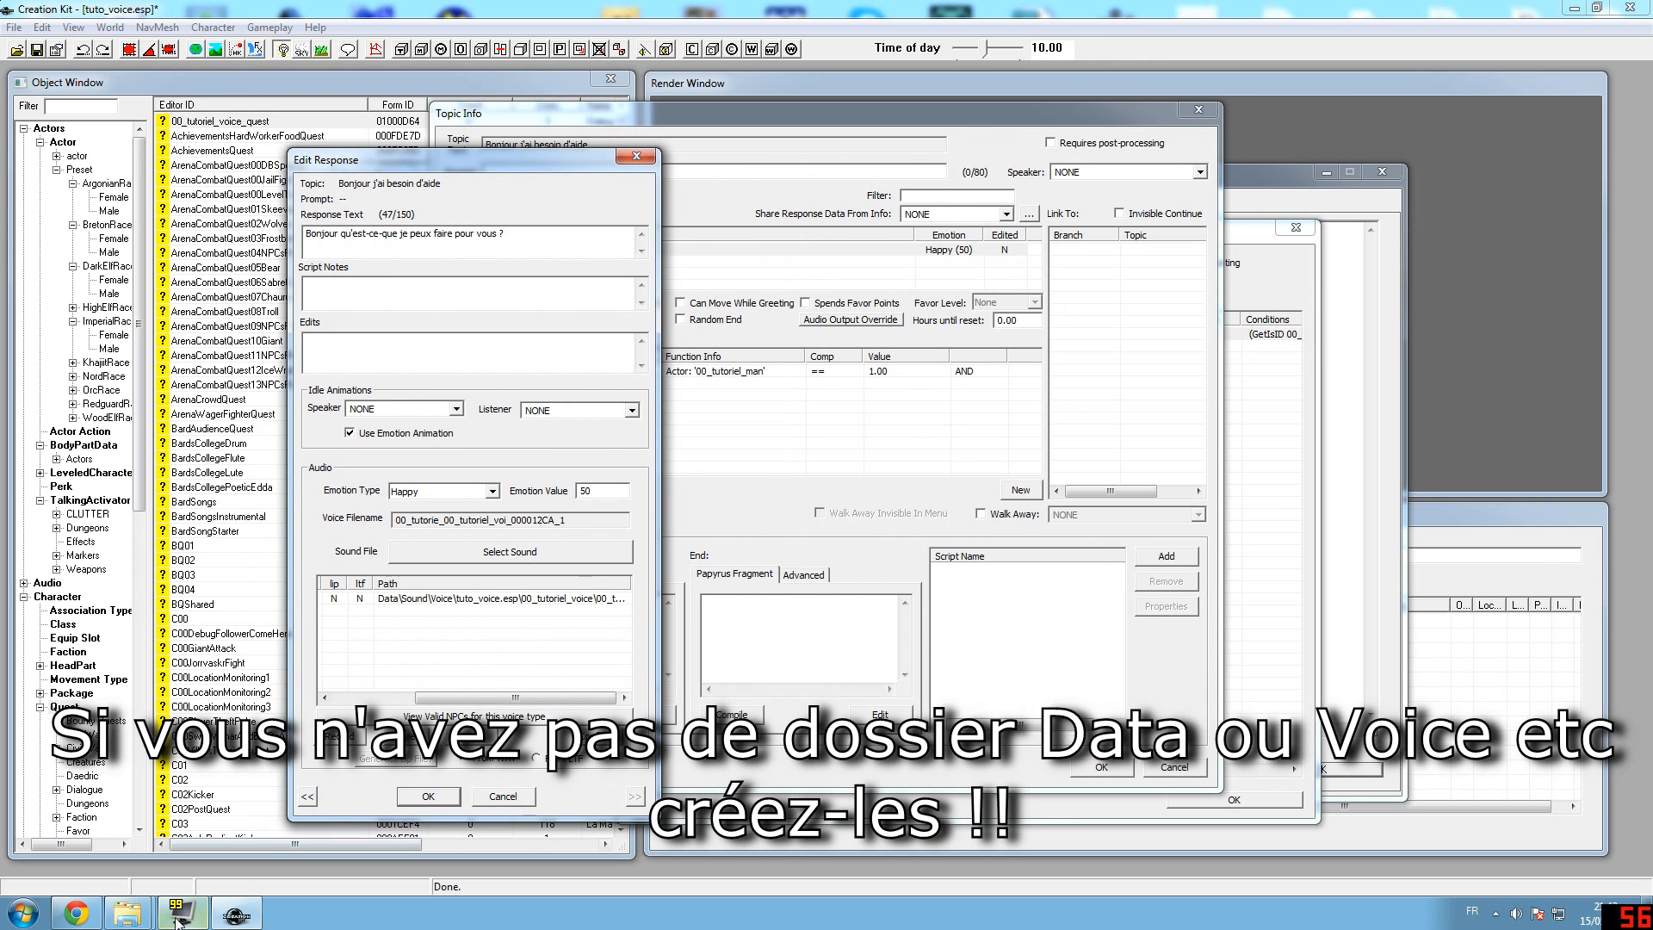
{"action": "mouse_move", "coordinate": [128, 912]}
{"action": "left_click", "coordinate": [309, 817]}
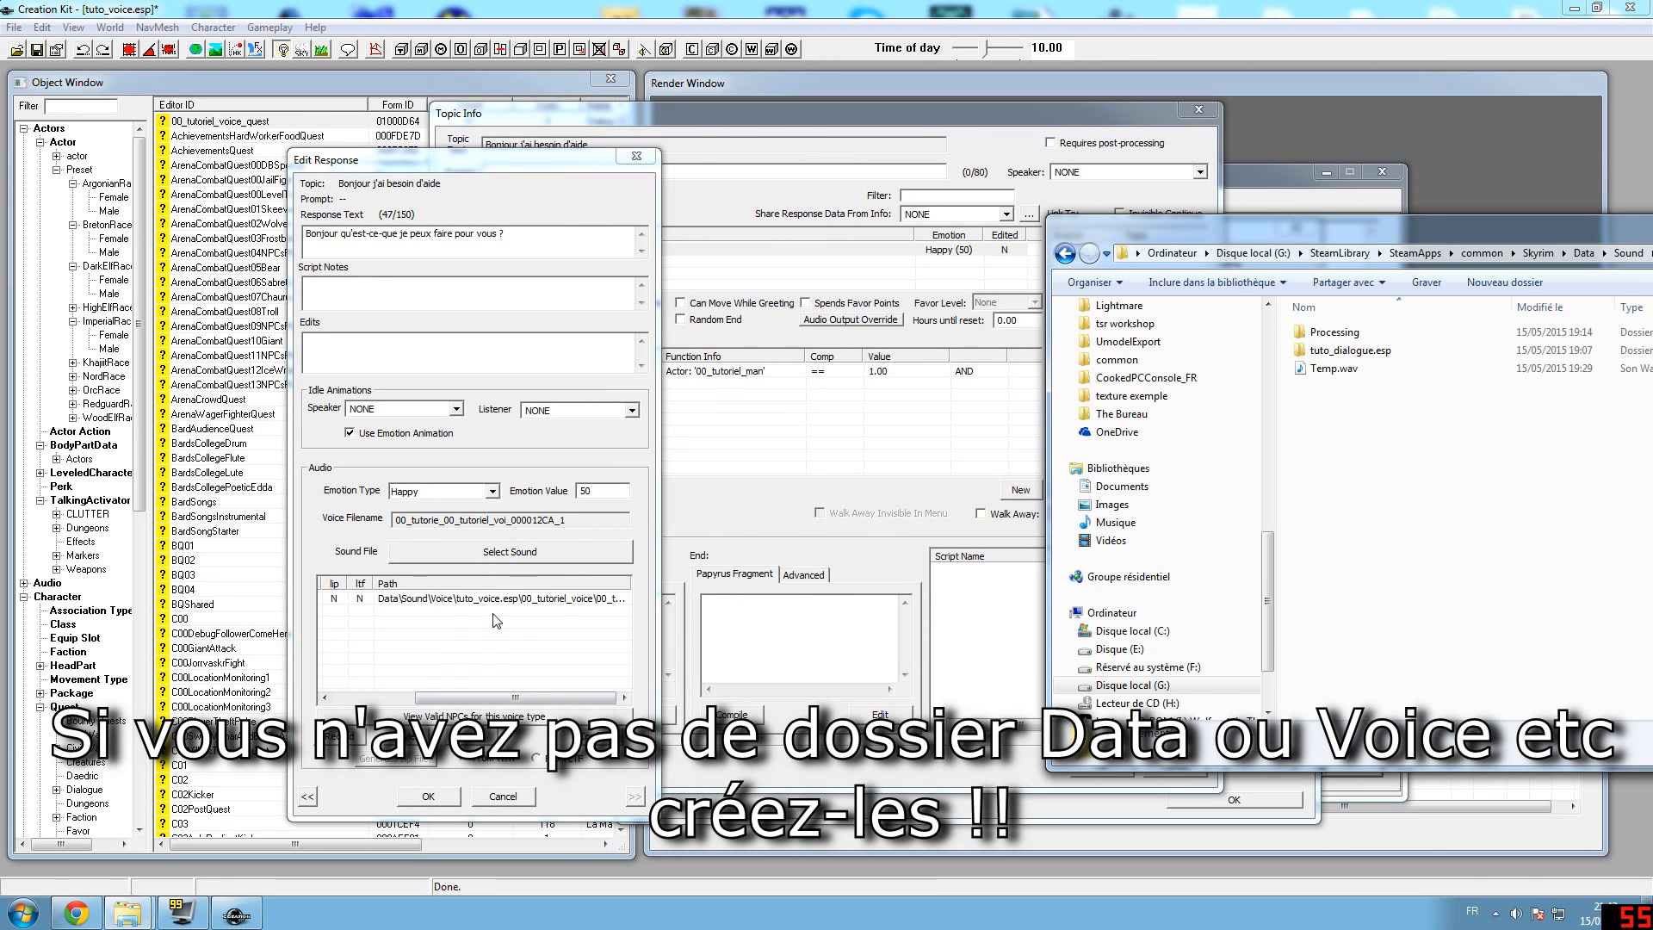
{"action": "left_click_drag", "start_coordinate": [1288, 225], "coordinate": [1016, 139]}
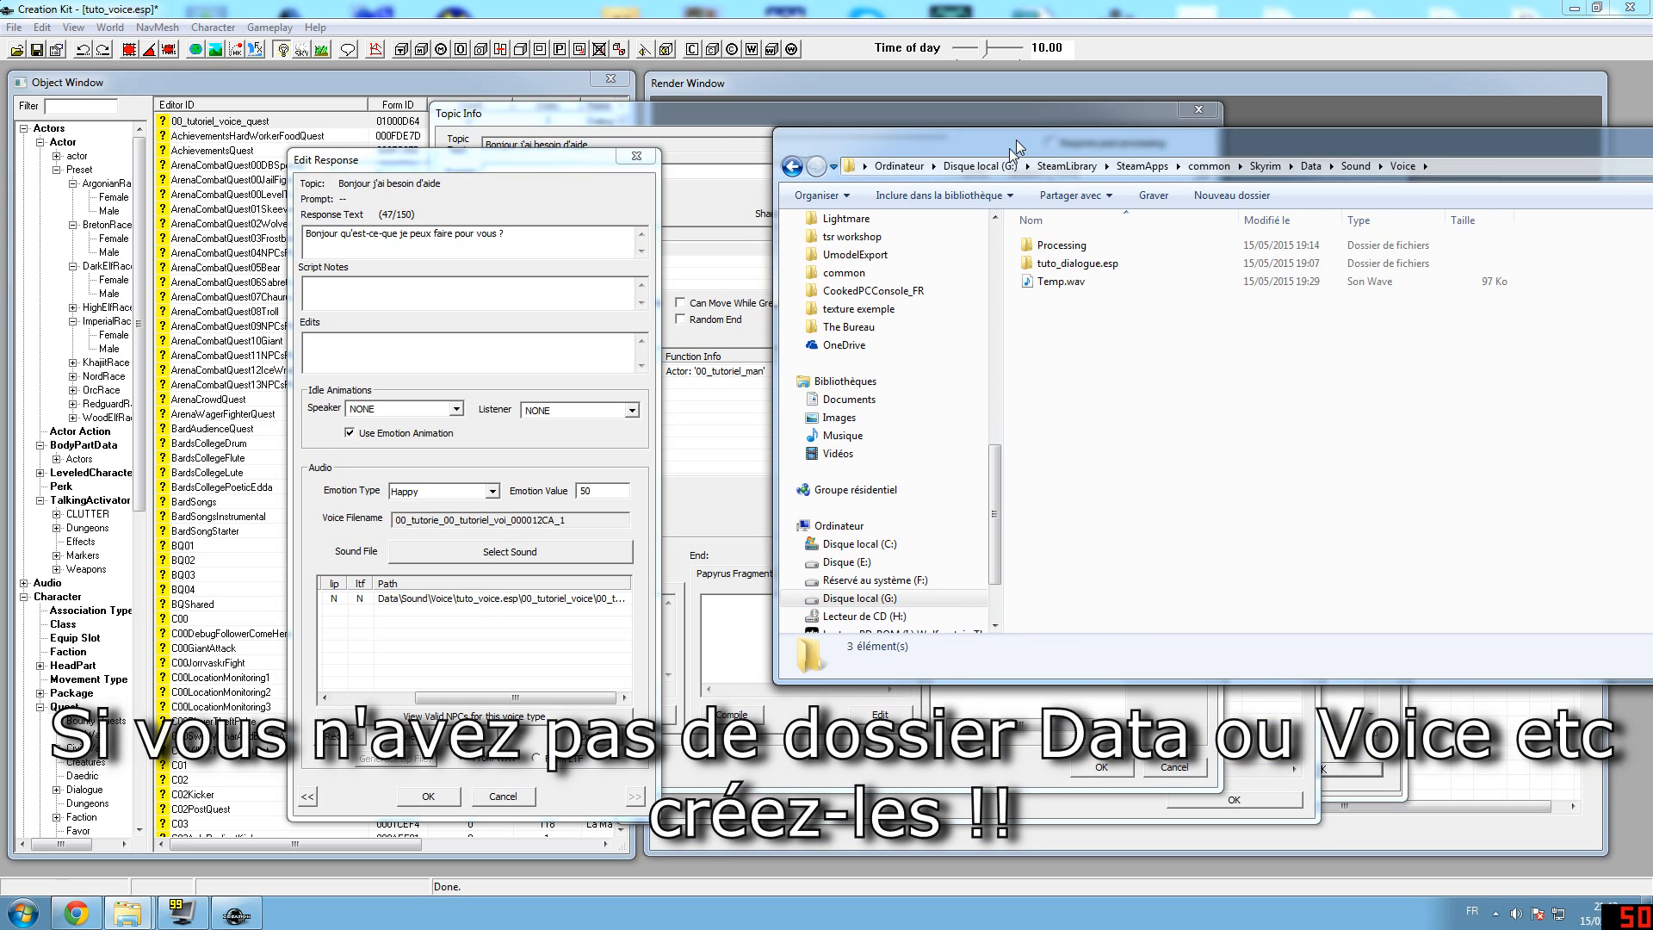
Widen the Path column of the response's voice file entry to read the full path, and bring the Voice folder window back
{"action": "left_click", "coordinate": [572, 684]}
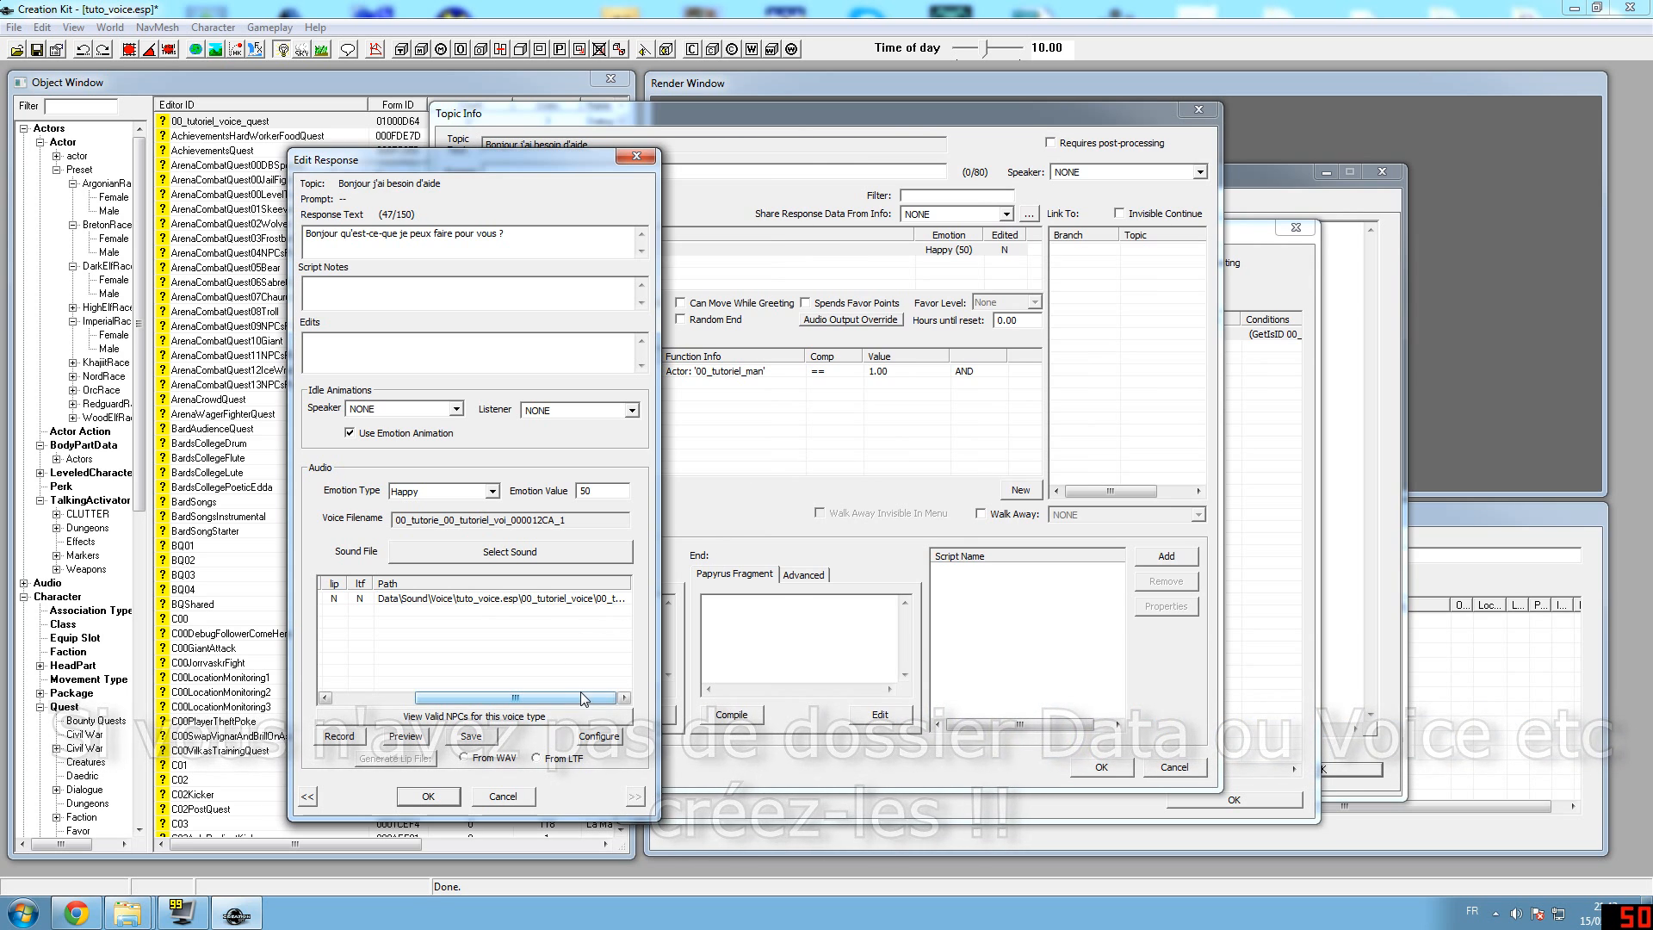
{"action": "left_click", "coordinate": [607, 599]}
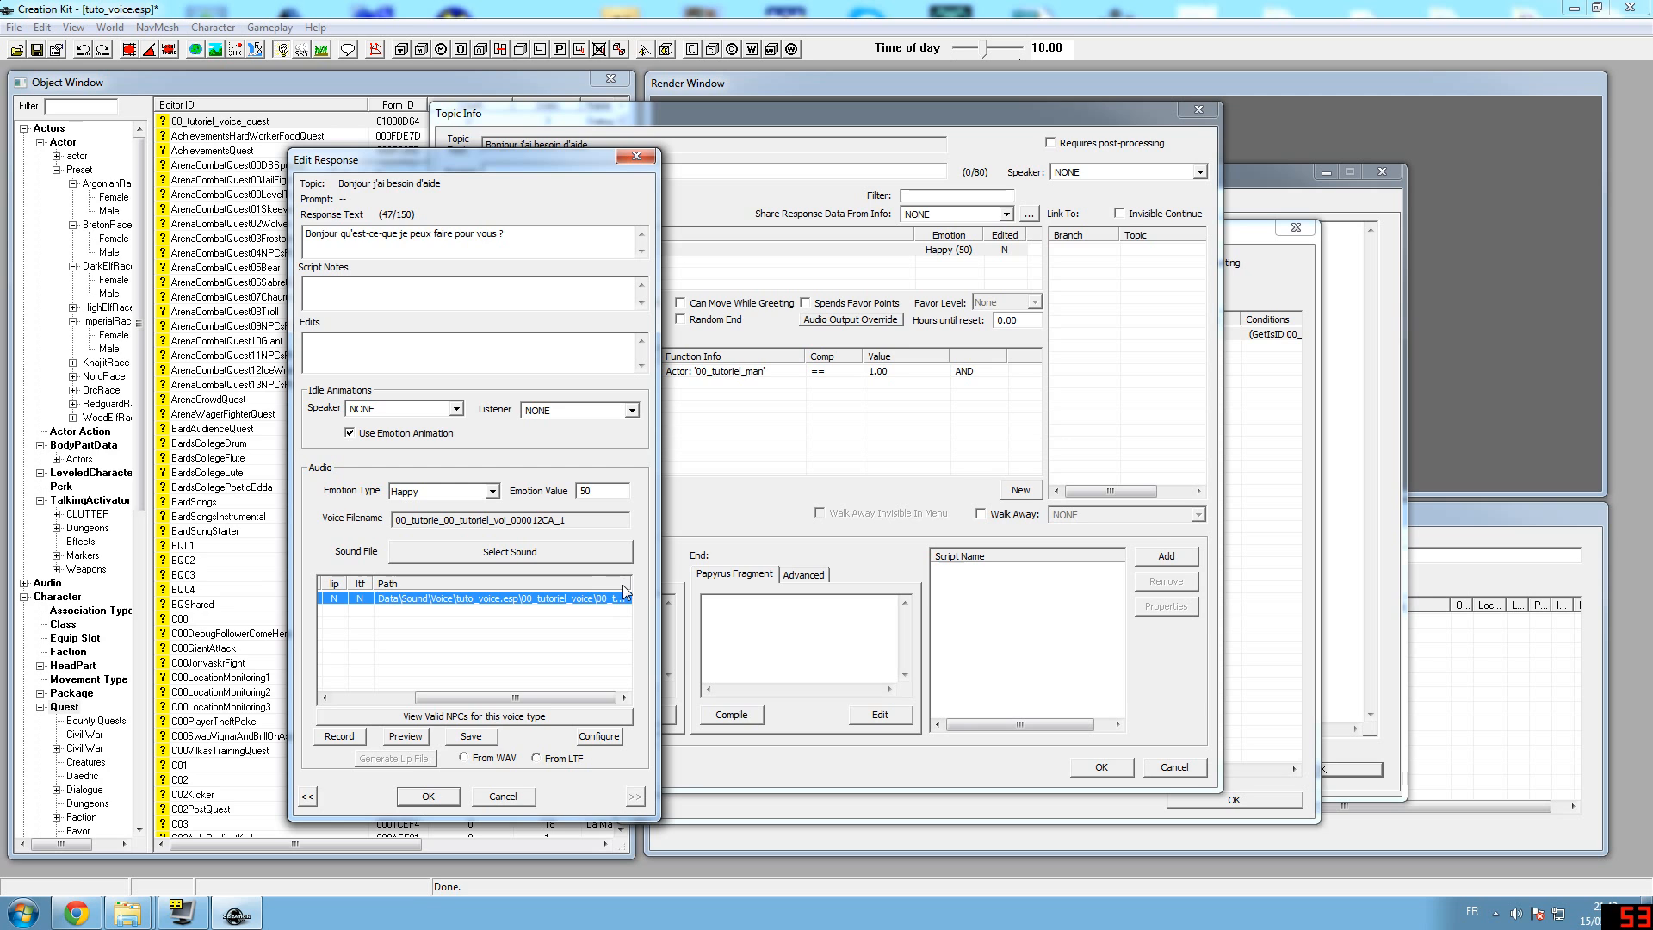
{"action": "left_click_drag", "start_coordinate": [619, 582], "coordinate": [800, 592]}
{"action": "left_click_drag", "start_coordinate": [514, 698], "coordinate": [625, 703]}
{"action": "left_click_drag", "start_coordinate": [632, 583], "coordinate": [714, 583]}
{"action": "left_click_drag", "start_coordinate": [539, 699], "coordinate": [504, 710]}
{"action": "mouse_move", "coordinate": [118, 917]}
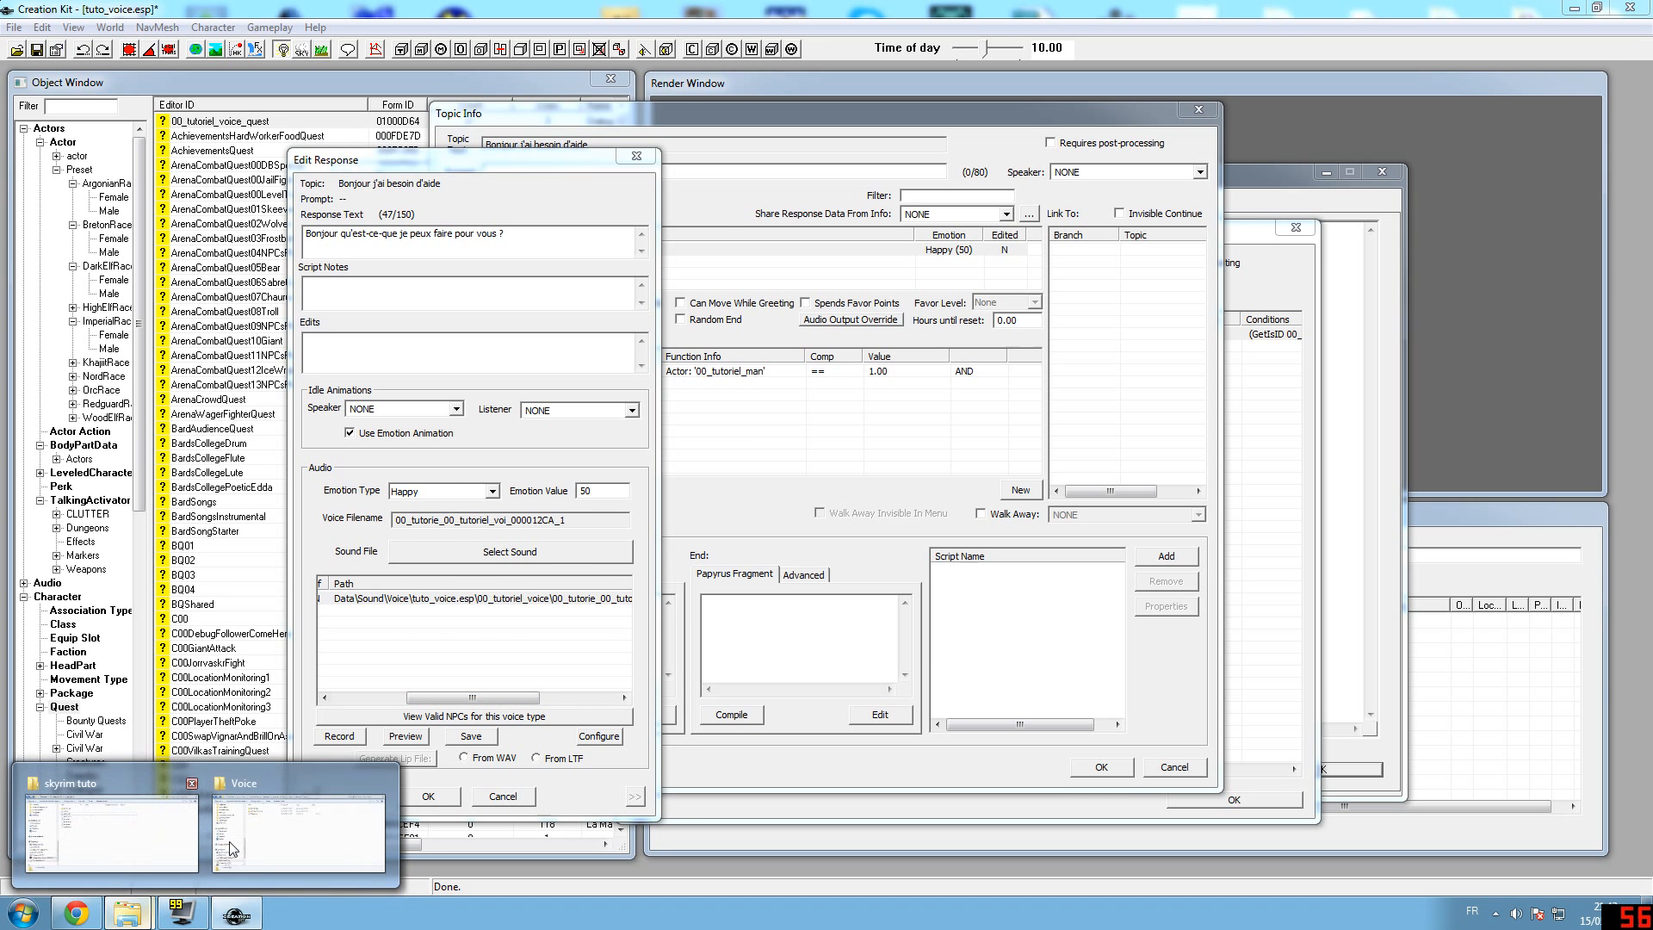
{"action": "left_click", "coordinate": [254, 813]}
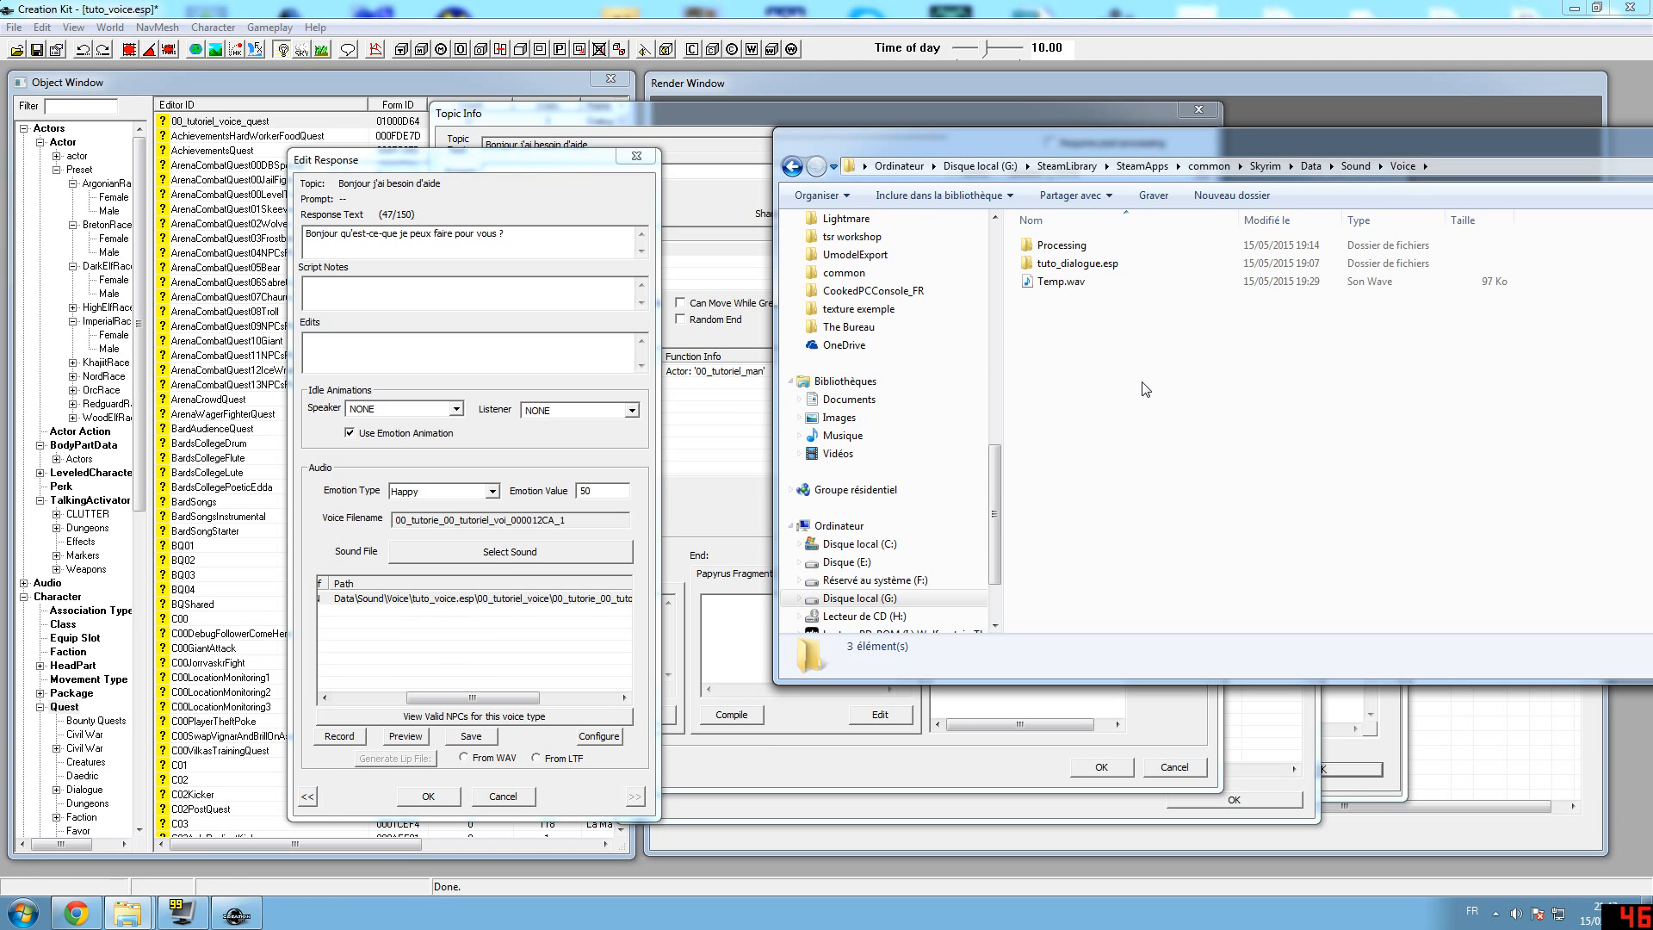
Create a folder named tuto_voice.esp in Skyrim\Data\Sound\Voice and open it
{"action": "right_click", "coordinate": [1121, 430]}
{"action": "mouse_move", "coordinate": [1188, 639]}
{"action": "left_click", "coordinate": [1403, 637]}
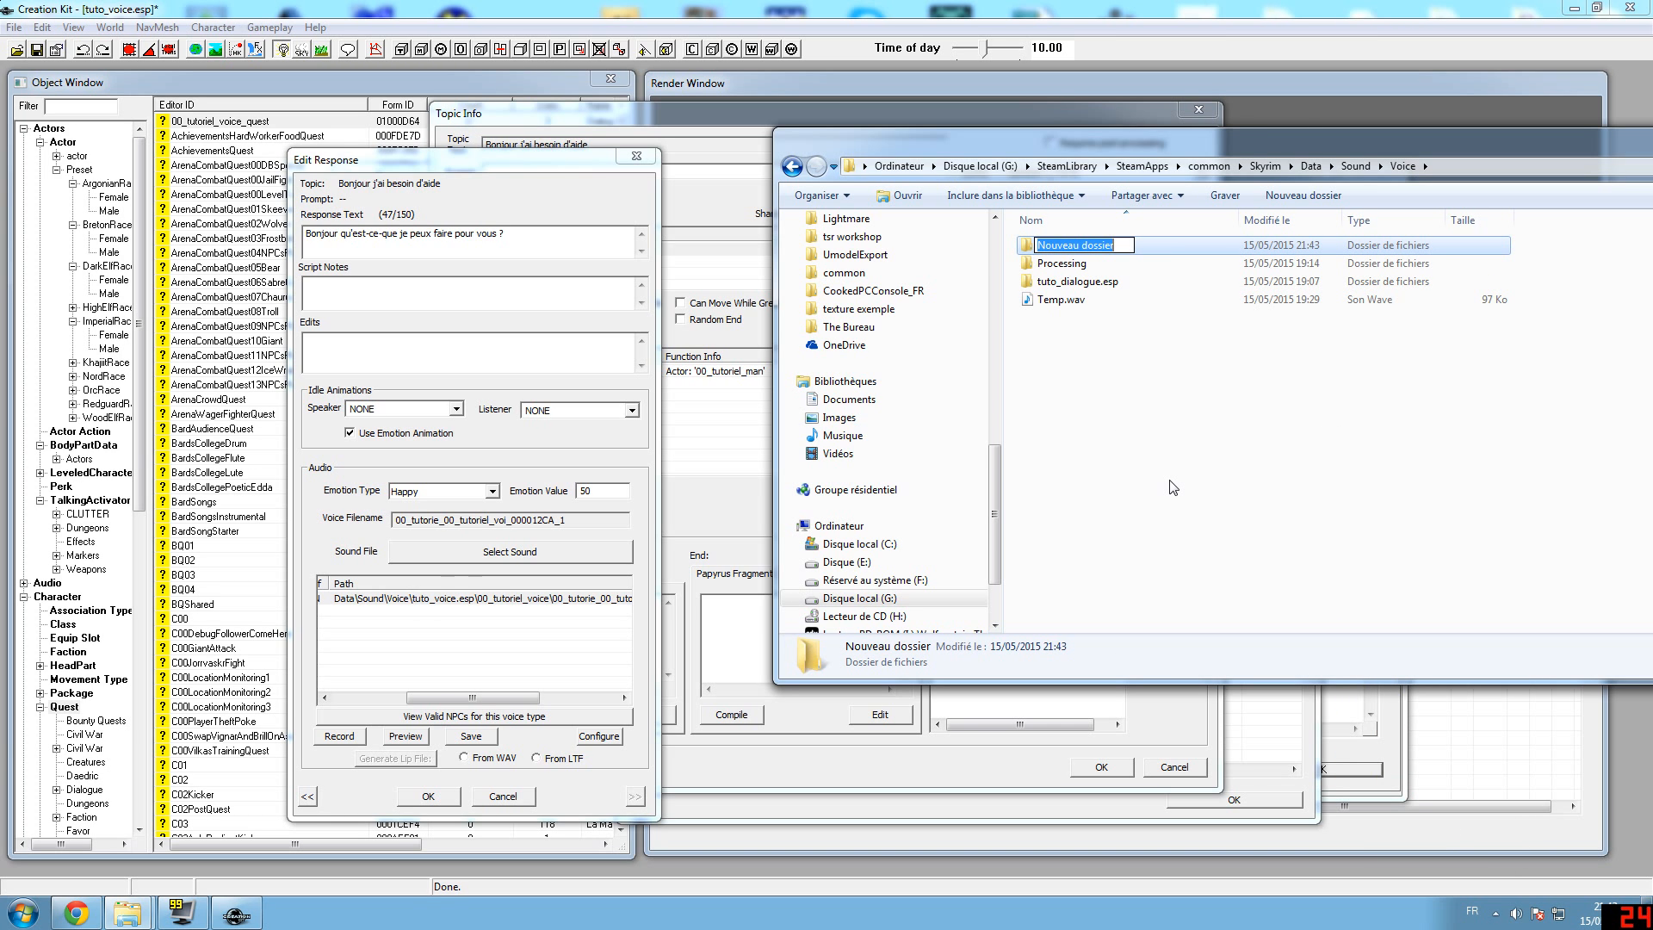
{"action": "type", "text": "tuto"}
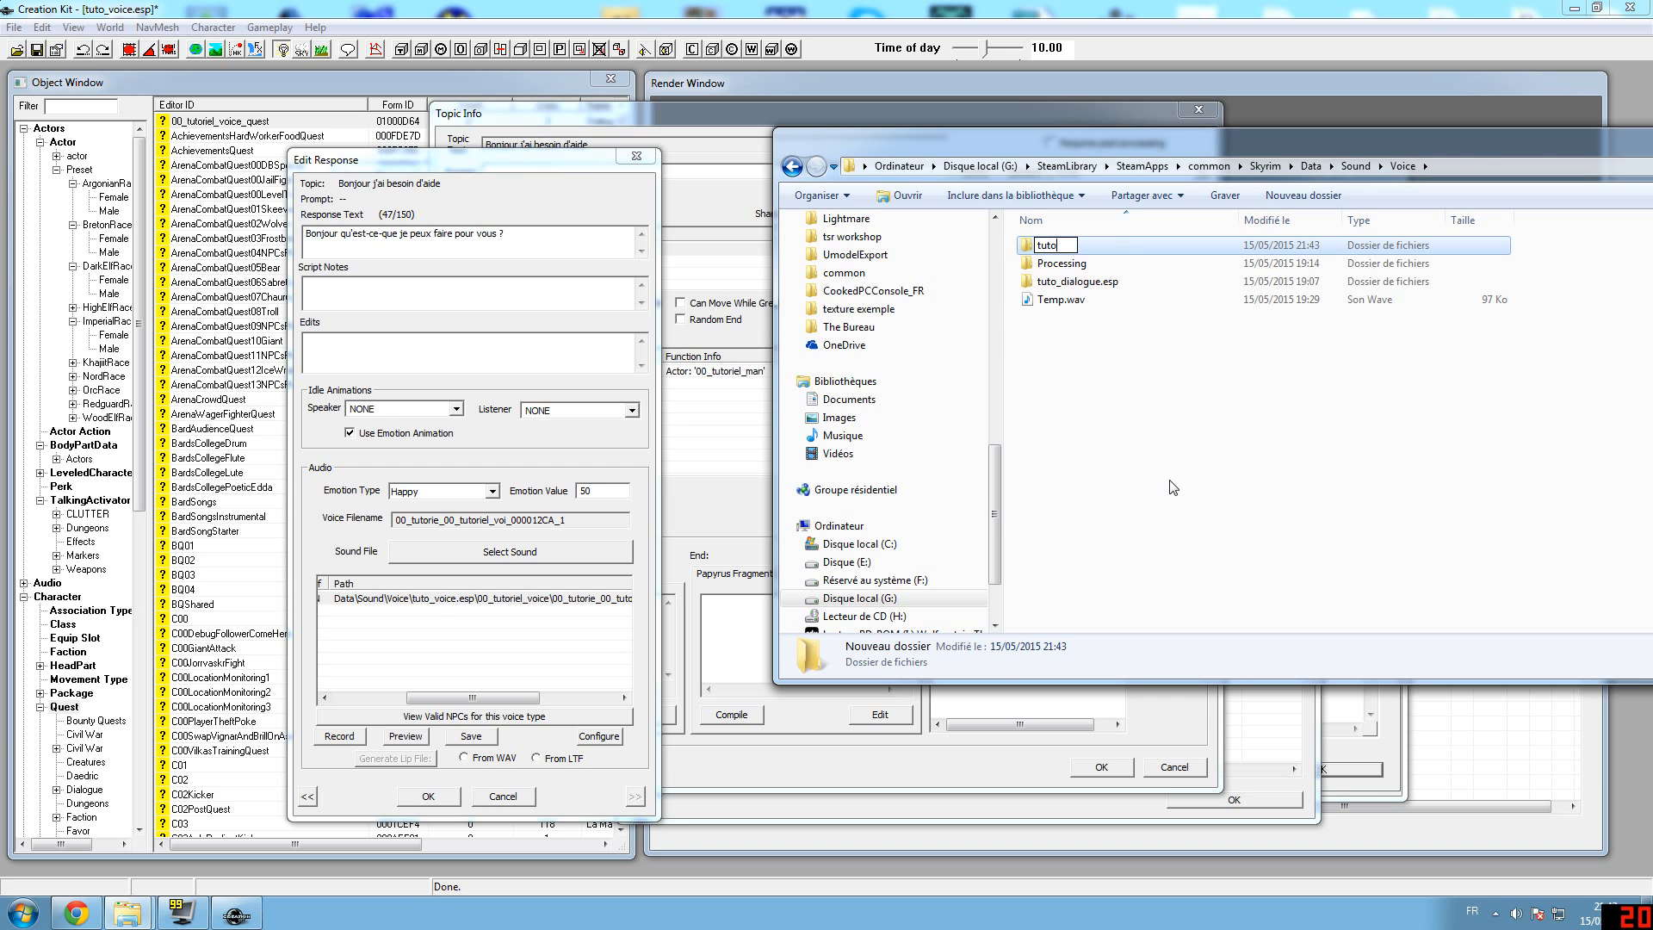
{"action": "type", "text": "_voice.esp"}
{"action": "key", "text": "Return"}
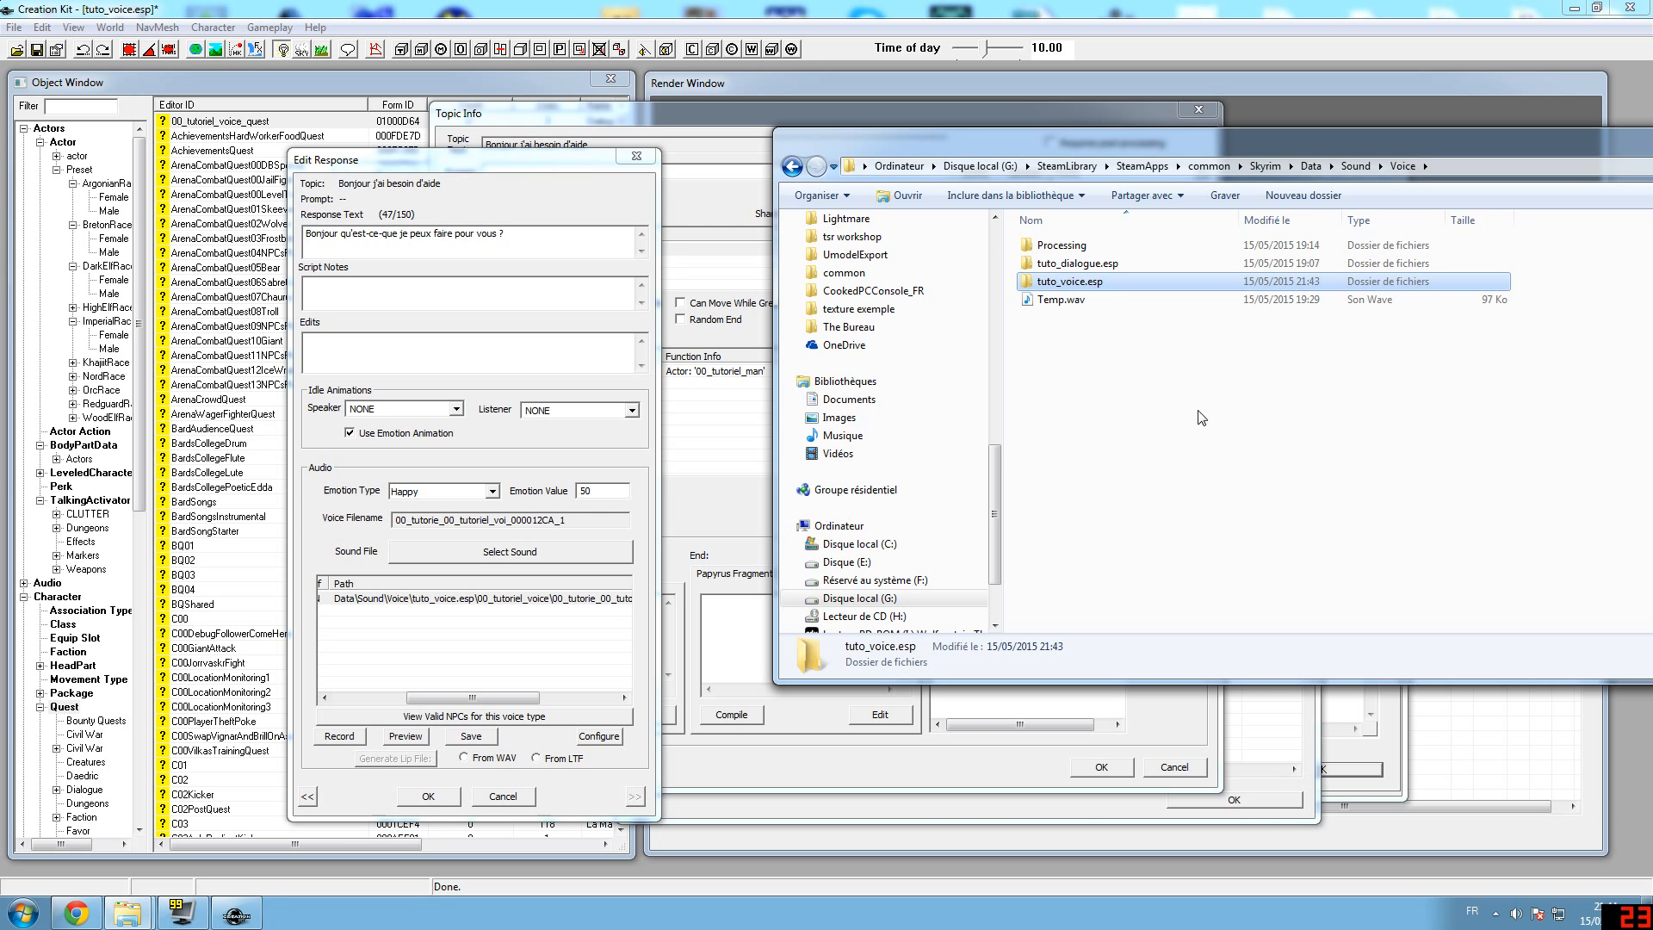
{"action": "double_click", "coordinate": [1127, 284]}
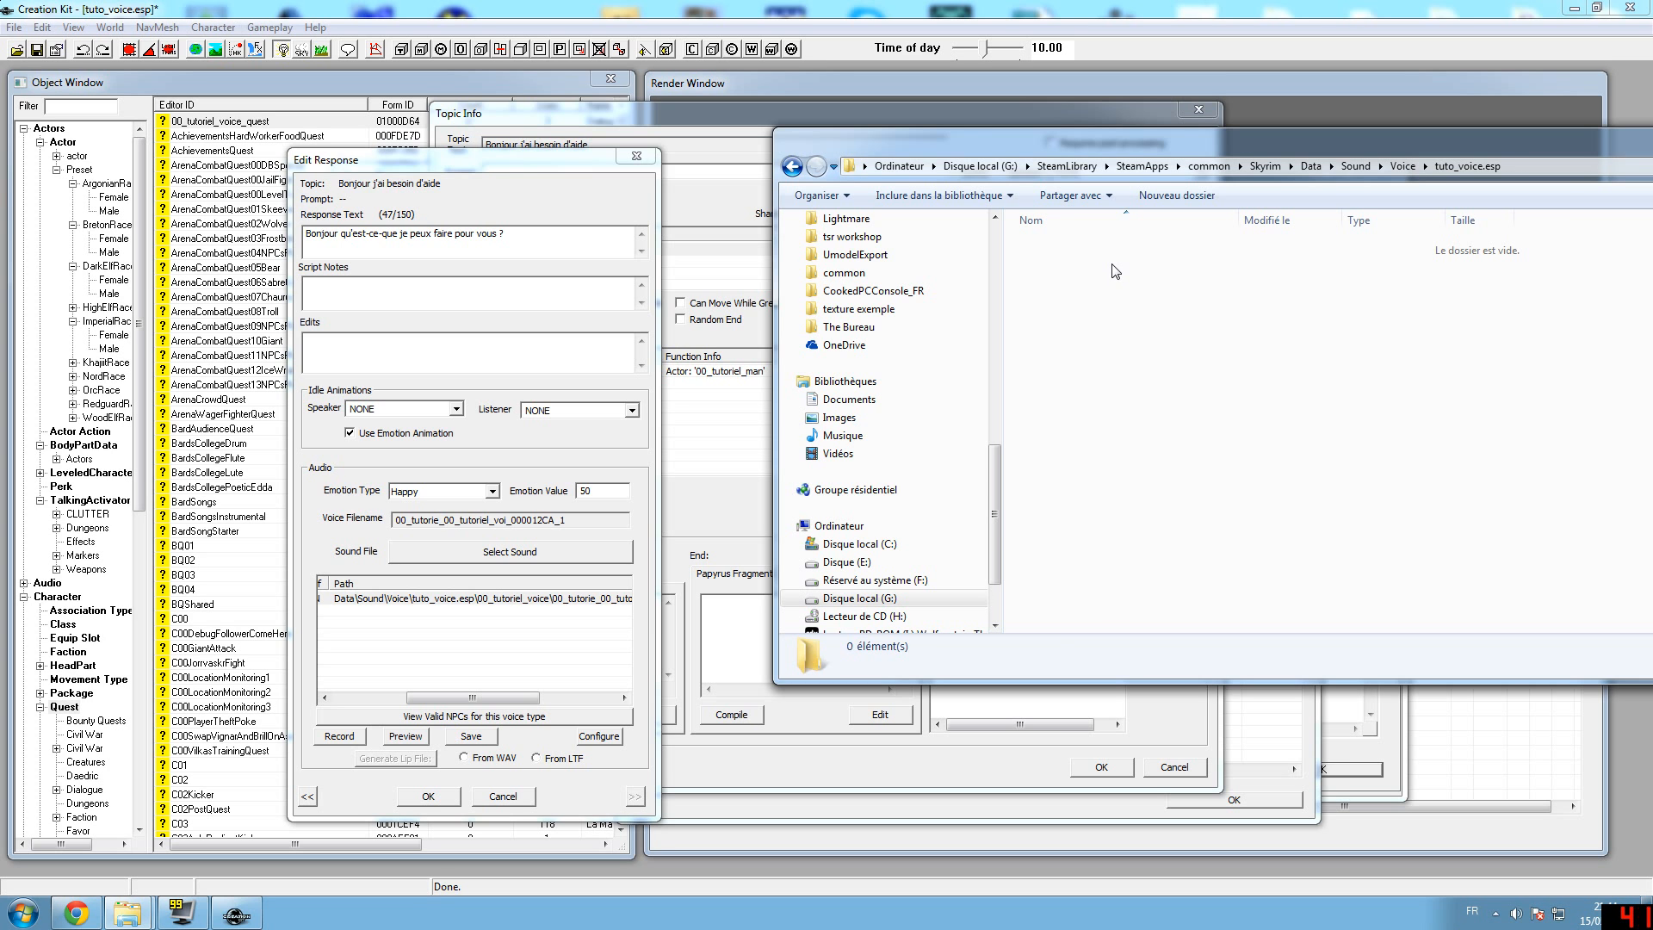
Create a subfolder named 00_tutoriel_voice inside tuto_voice.esp and open it
{"action": "right_click", "coordinate": [1115, 272]}
{"action": "mouse_move", "coordinate": [1178, 475]}
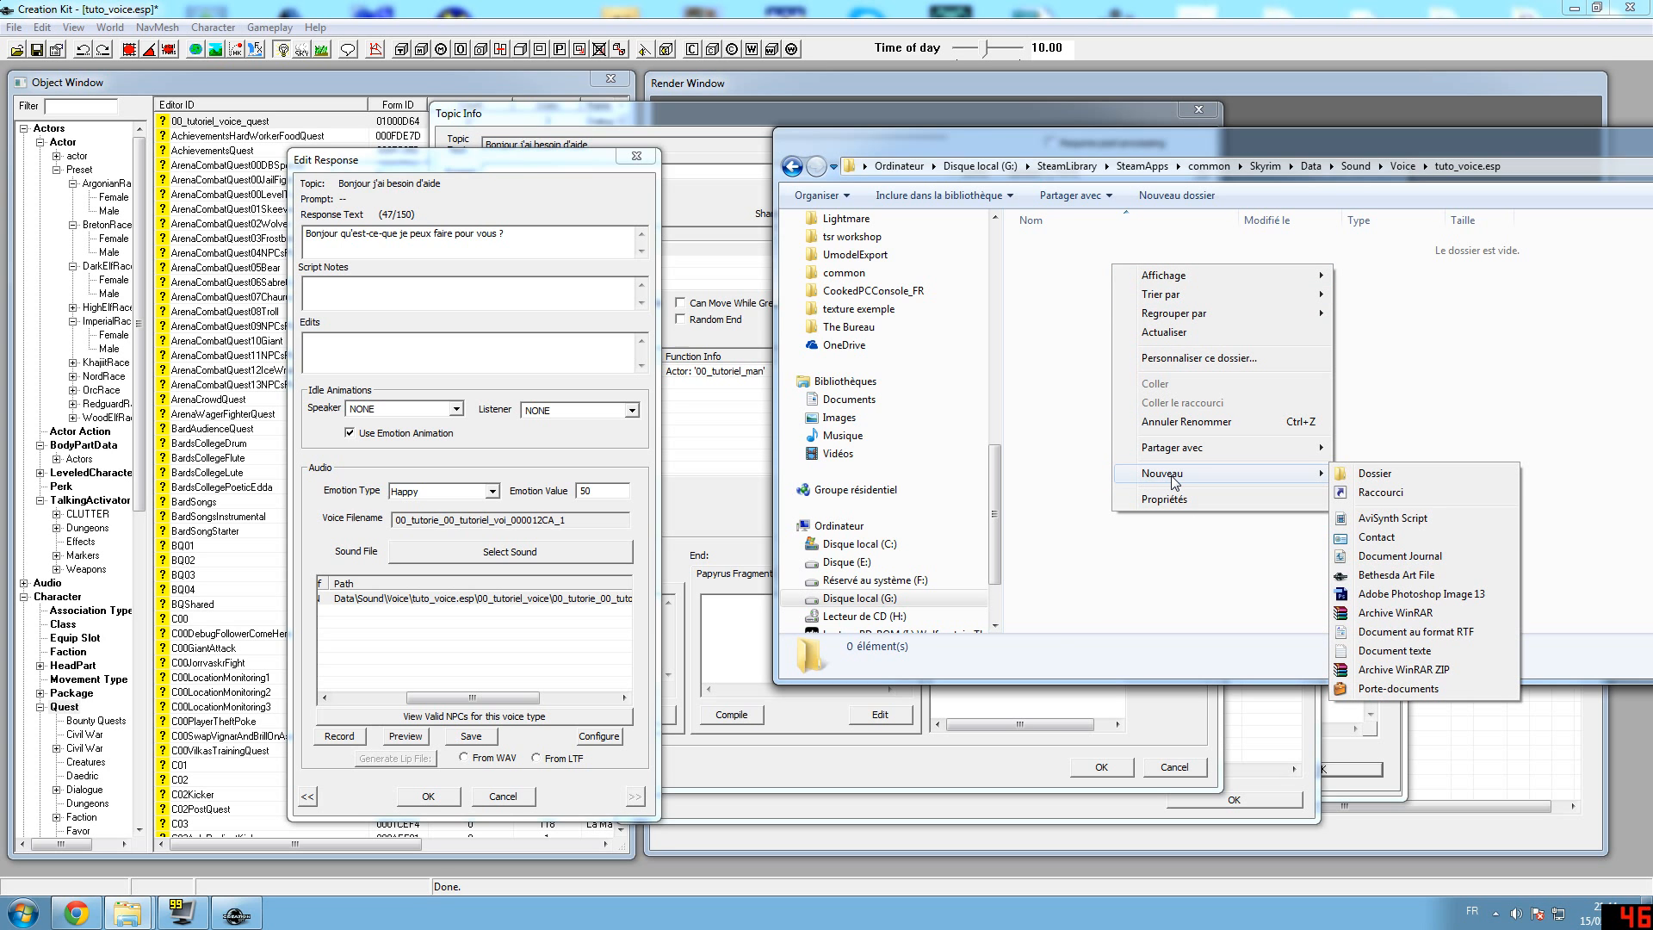
{"action": "left_click", "coordinate": [1346, 473]}
{"action": "type", "text": "00"}
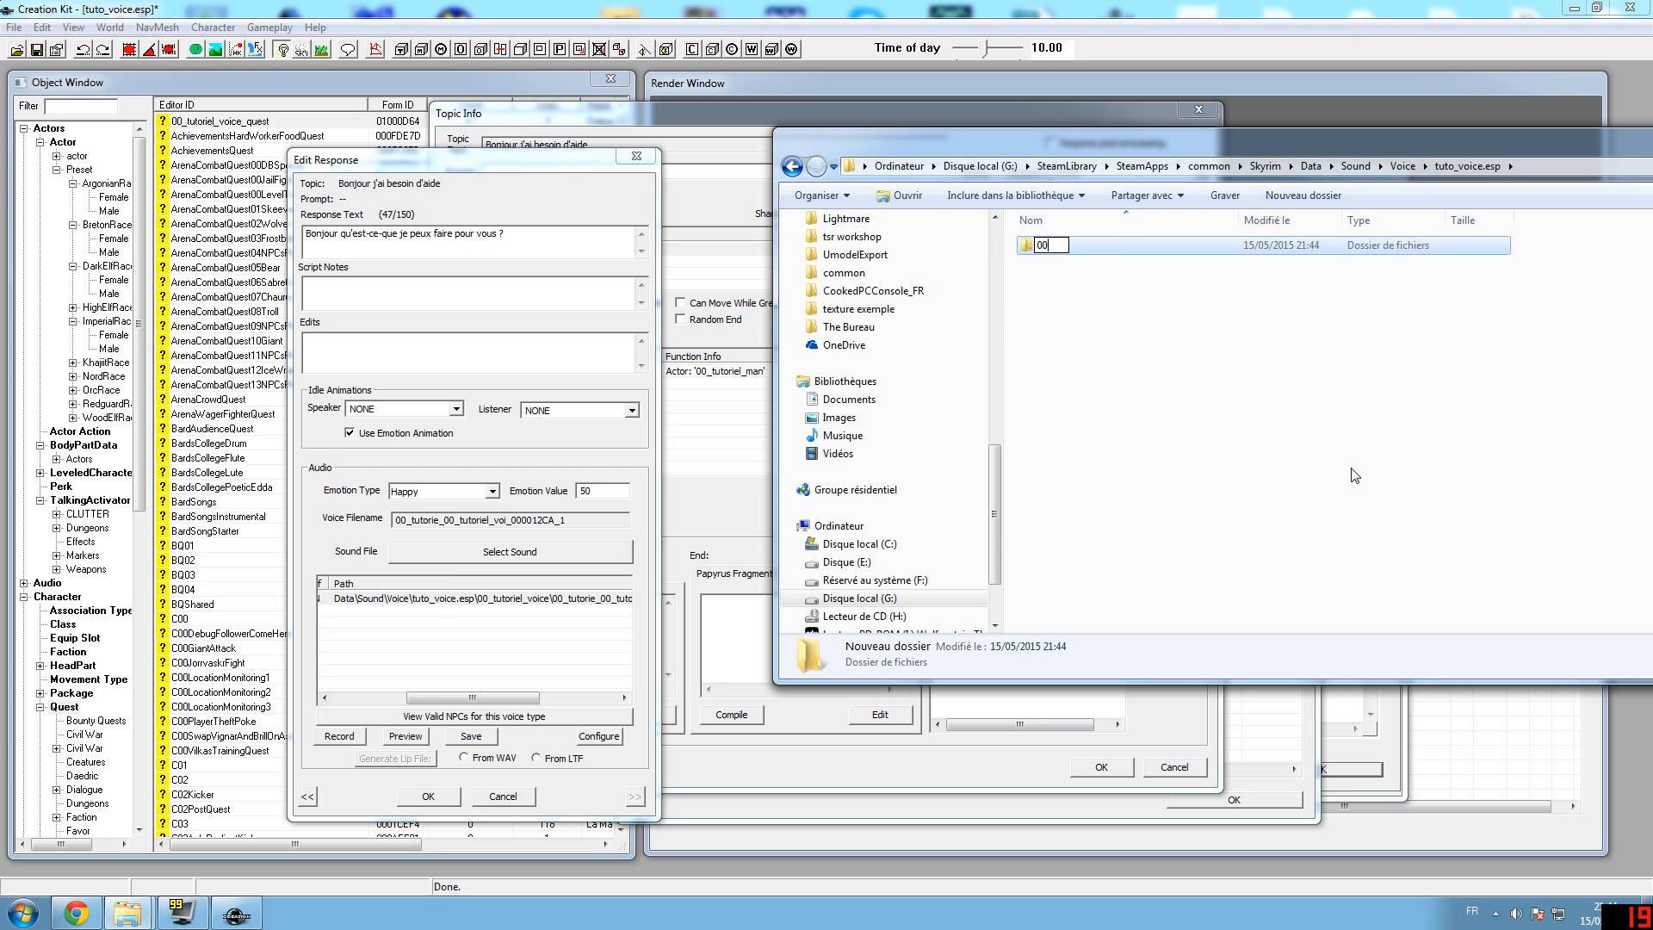
{"action": "type", "text": "_tutoriel_voice"}
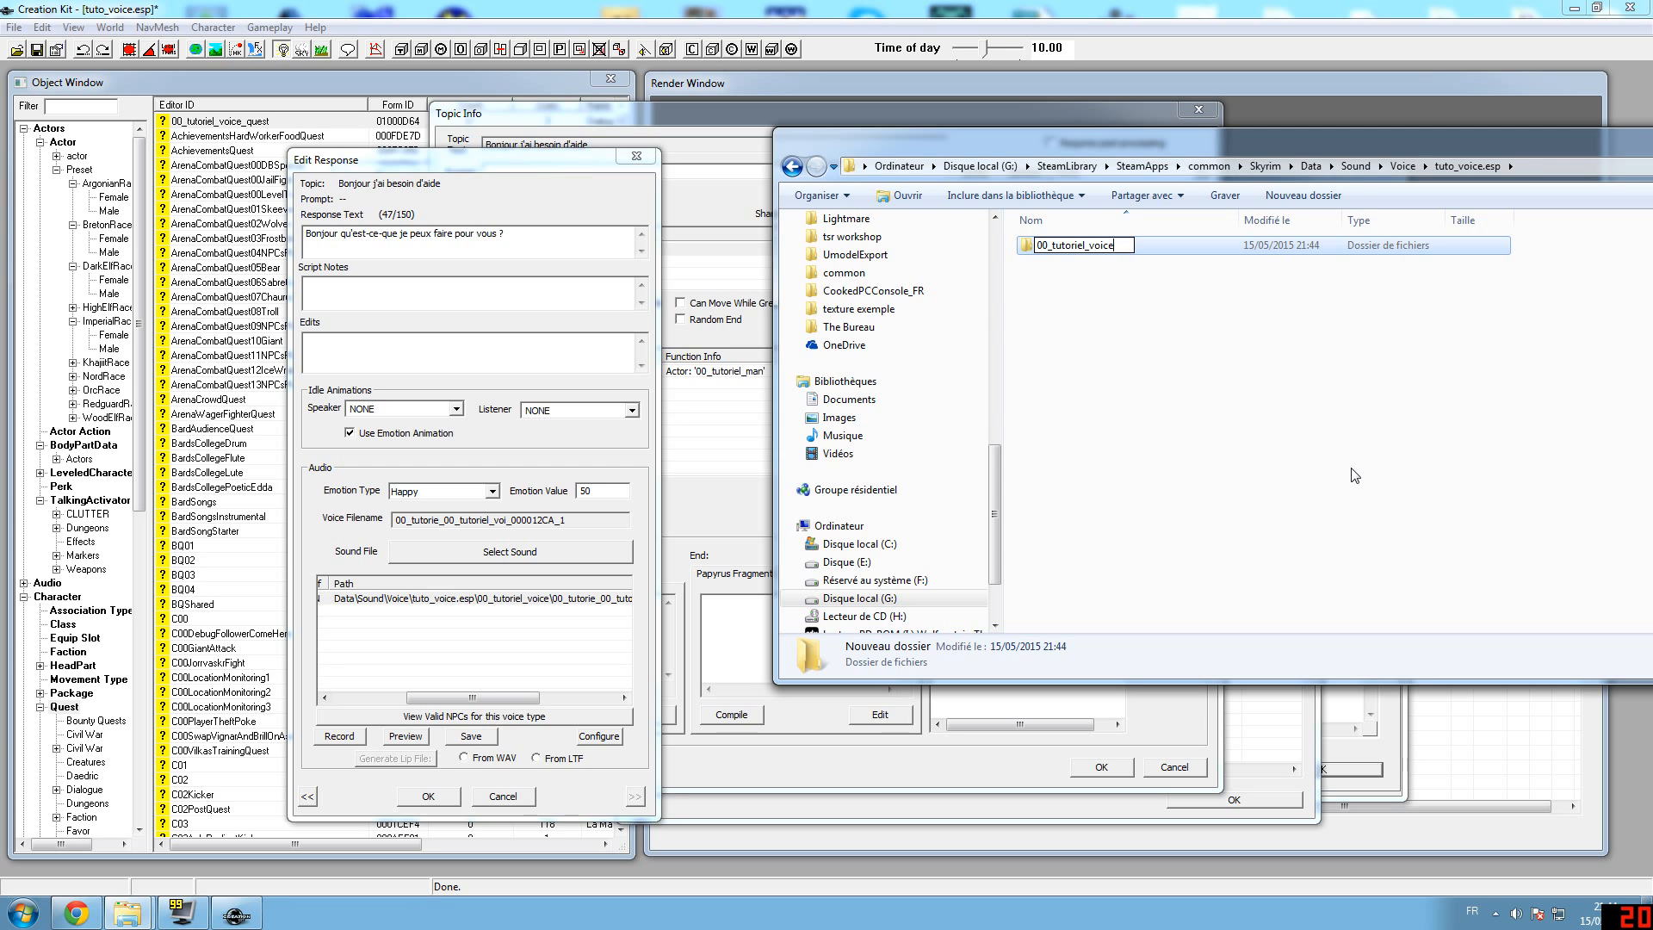
{"action": "key", "text": "Return"}
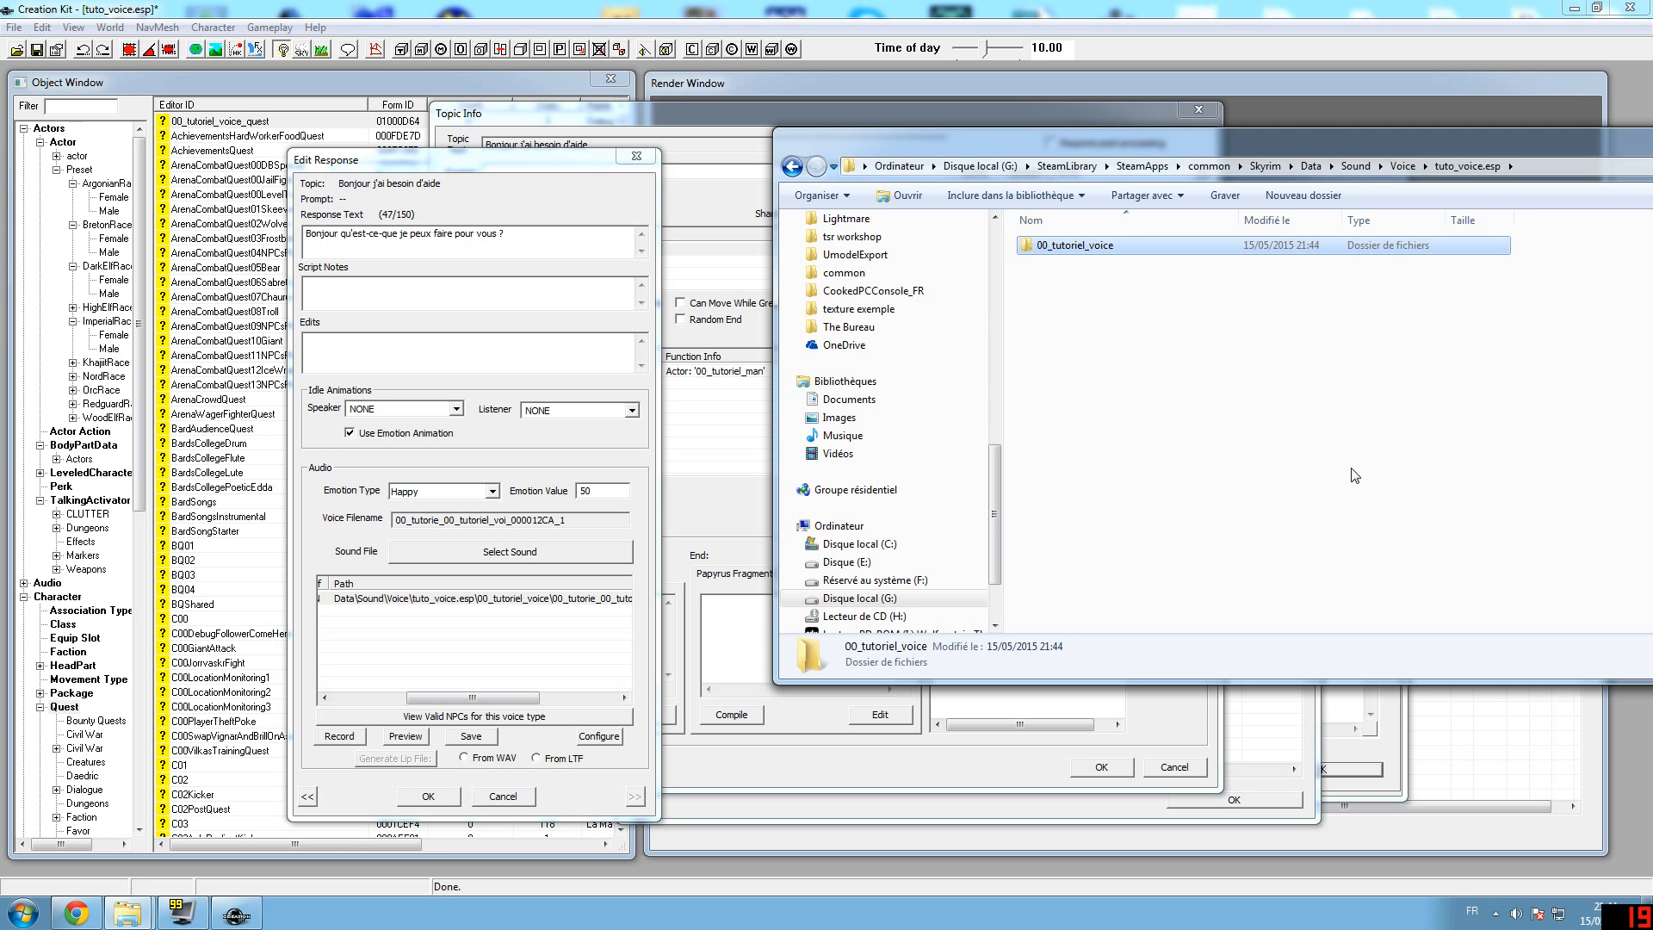
{"action": "double_click", "coordinate": [1122, 248]}
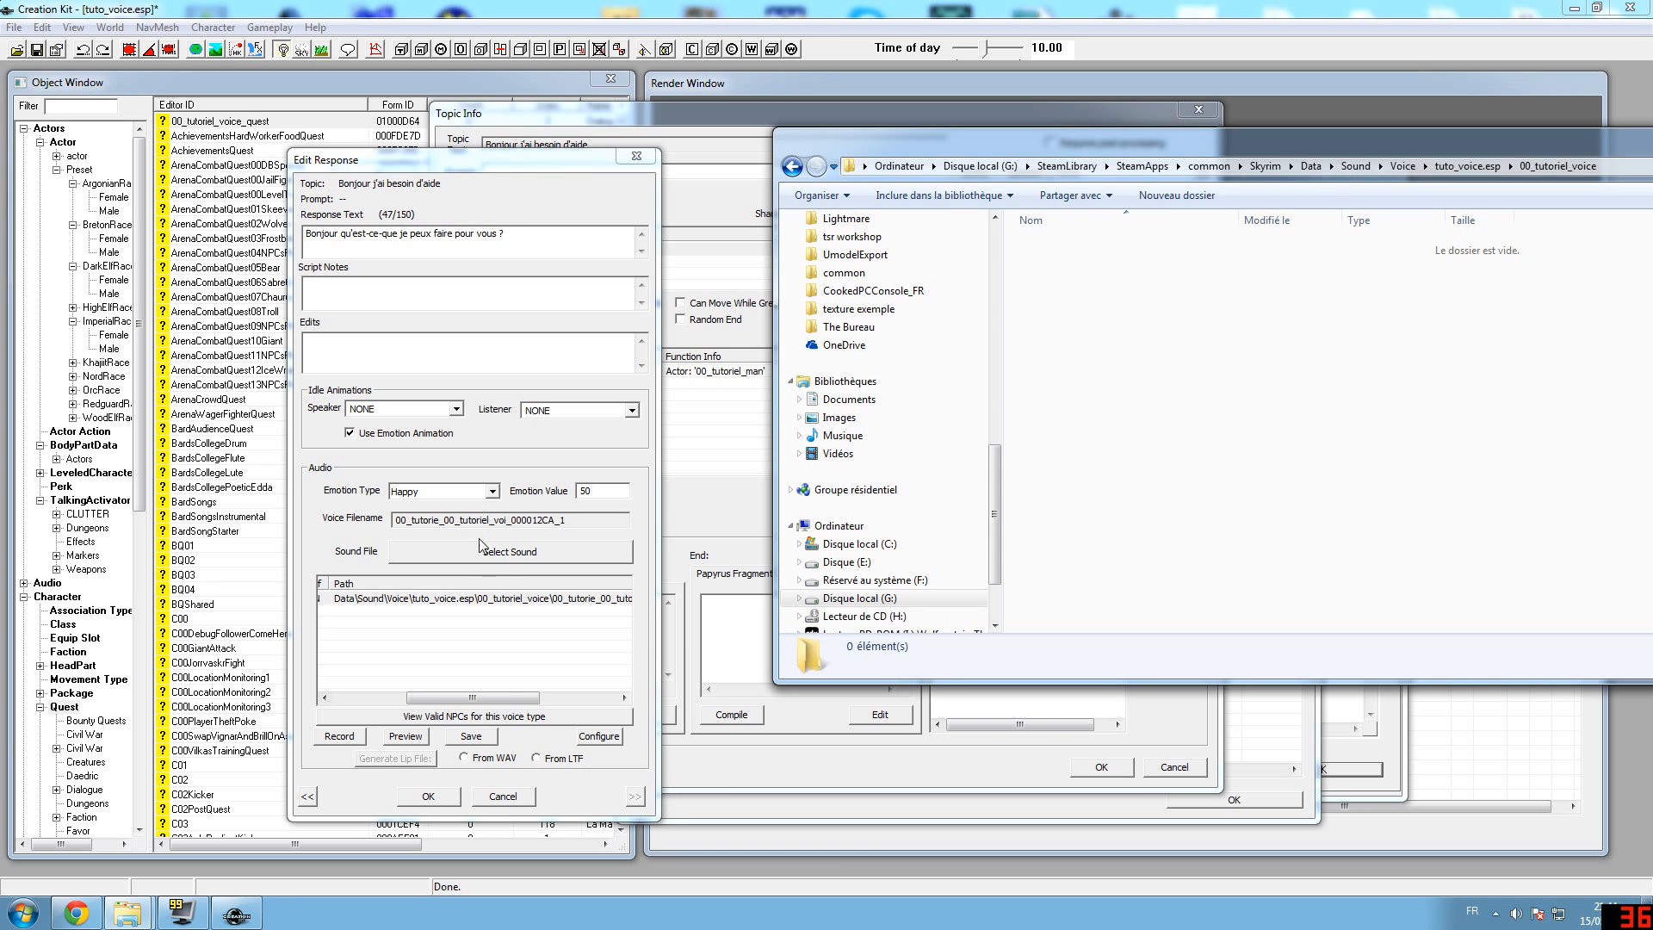
Reveal the end of the response's voice path and copy the voice filename 00_tutorie_00_tutoriel_voi_000012CA_1
{"action": "left_click_drag", "start_coordinate": [531, 696], "coordinate": [583, 699]}
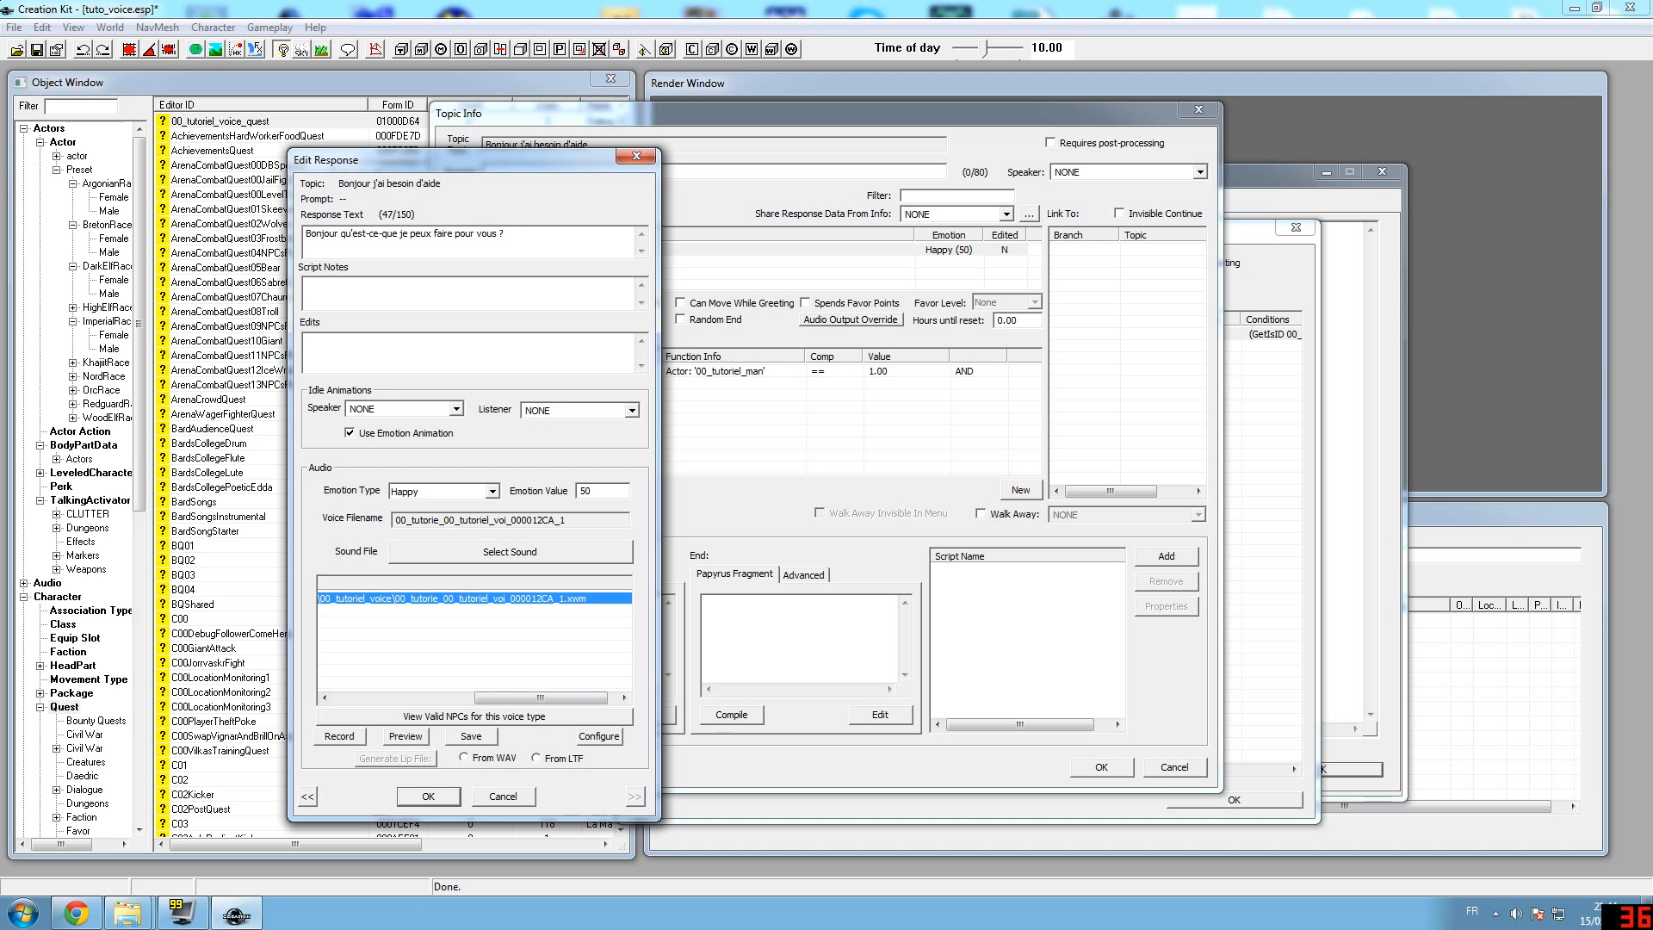
{"action": "left_click_drag", "start_coordinate": [566, 519], "coordinate": [408, 520]}
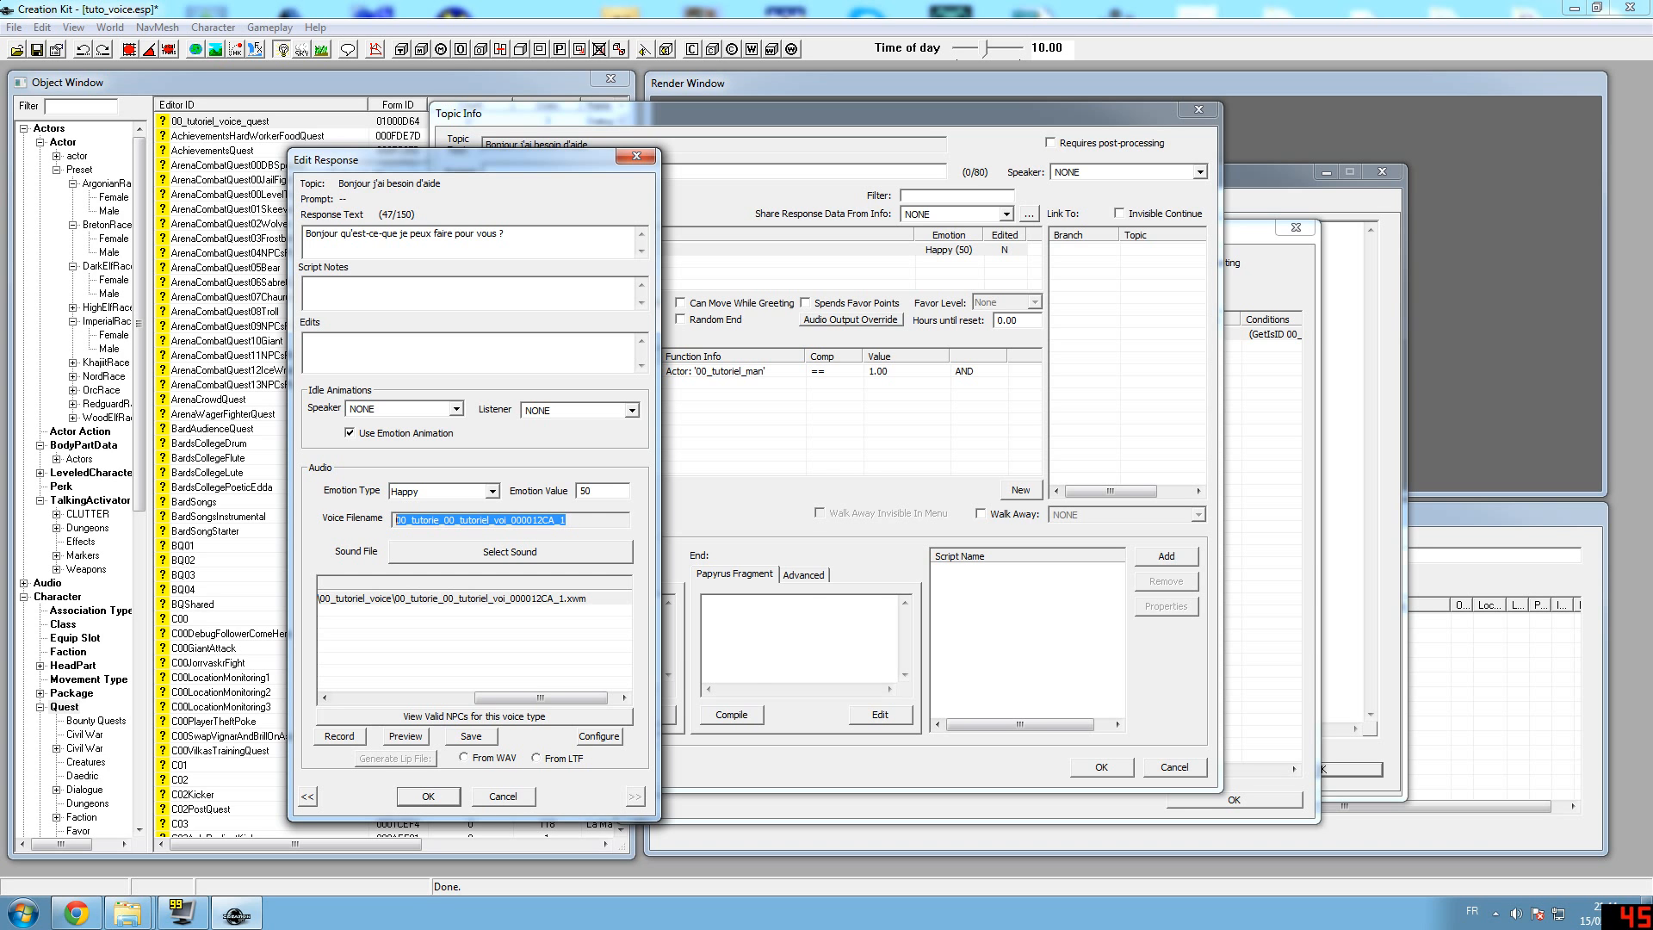
{"action": "right_click", "coordinate": [544, 520]}
{"action": "left_click", "coordinate": [591, 582]}
Bring up the 00_tutoriel_voice folder window, then copy the tuto1, tuto2 and tuto3 .wav and .xwm files from the skyrim tuto folder
{"action": "left_click", "coordinate": [128, 912]}
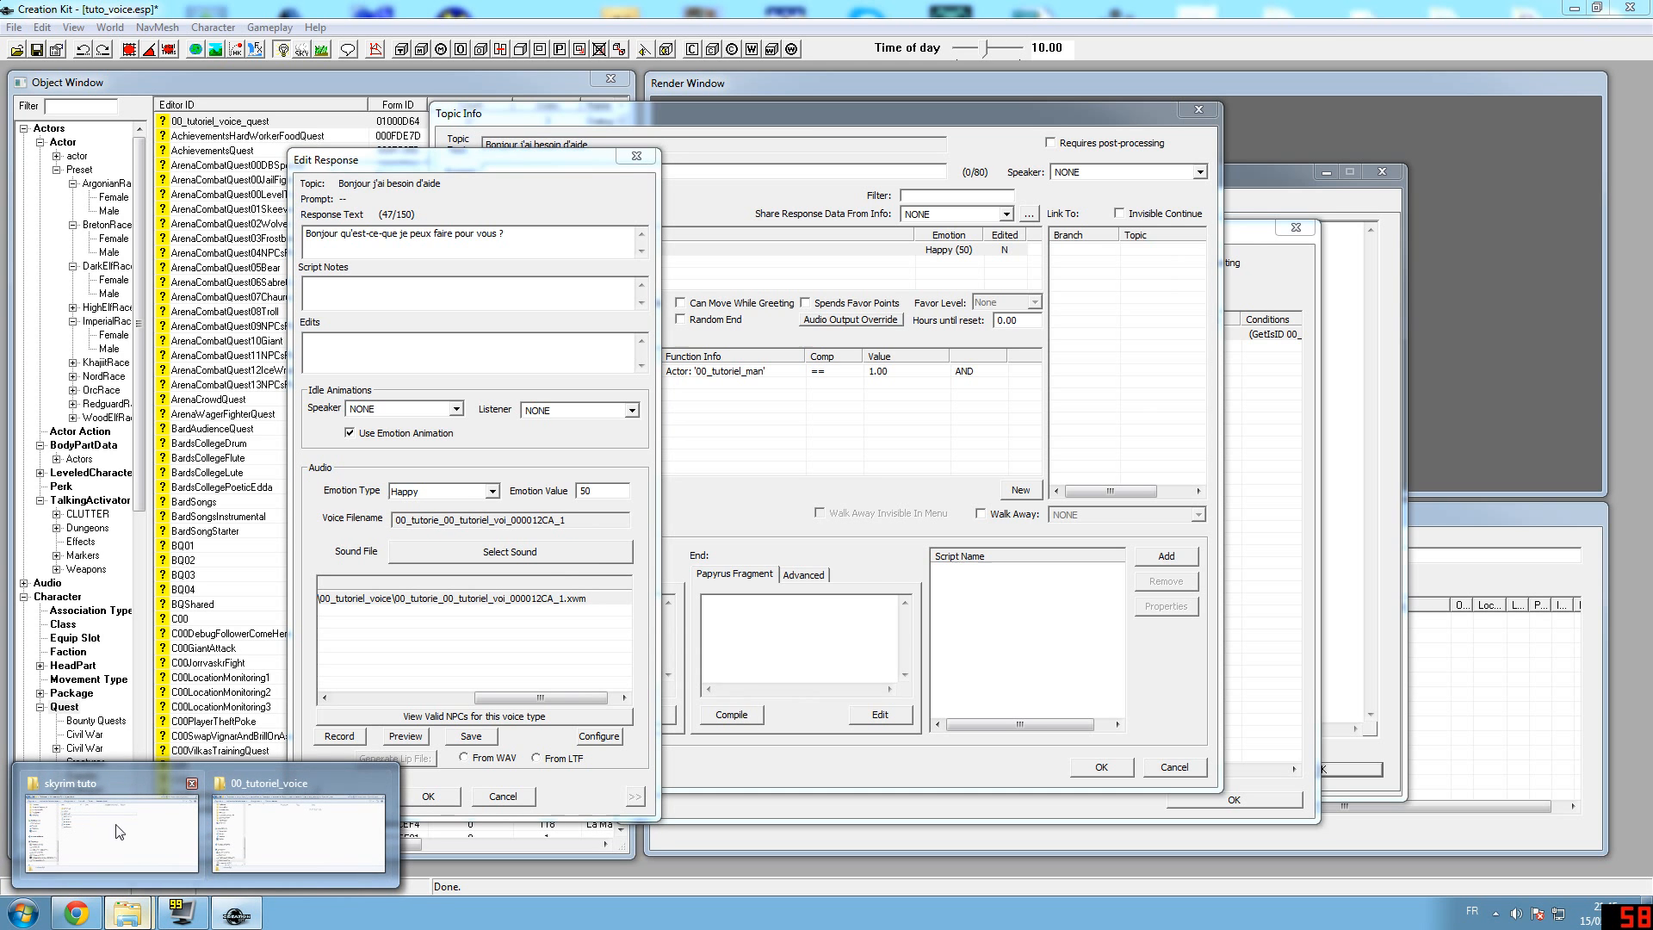
{"action": "left_click", "coordinate": [248, 833]}
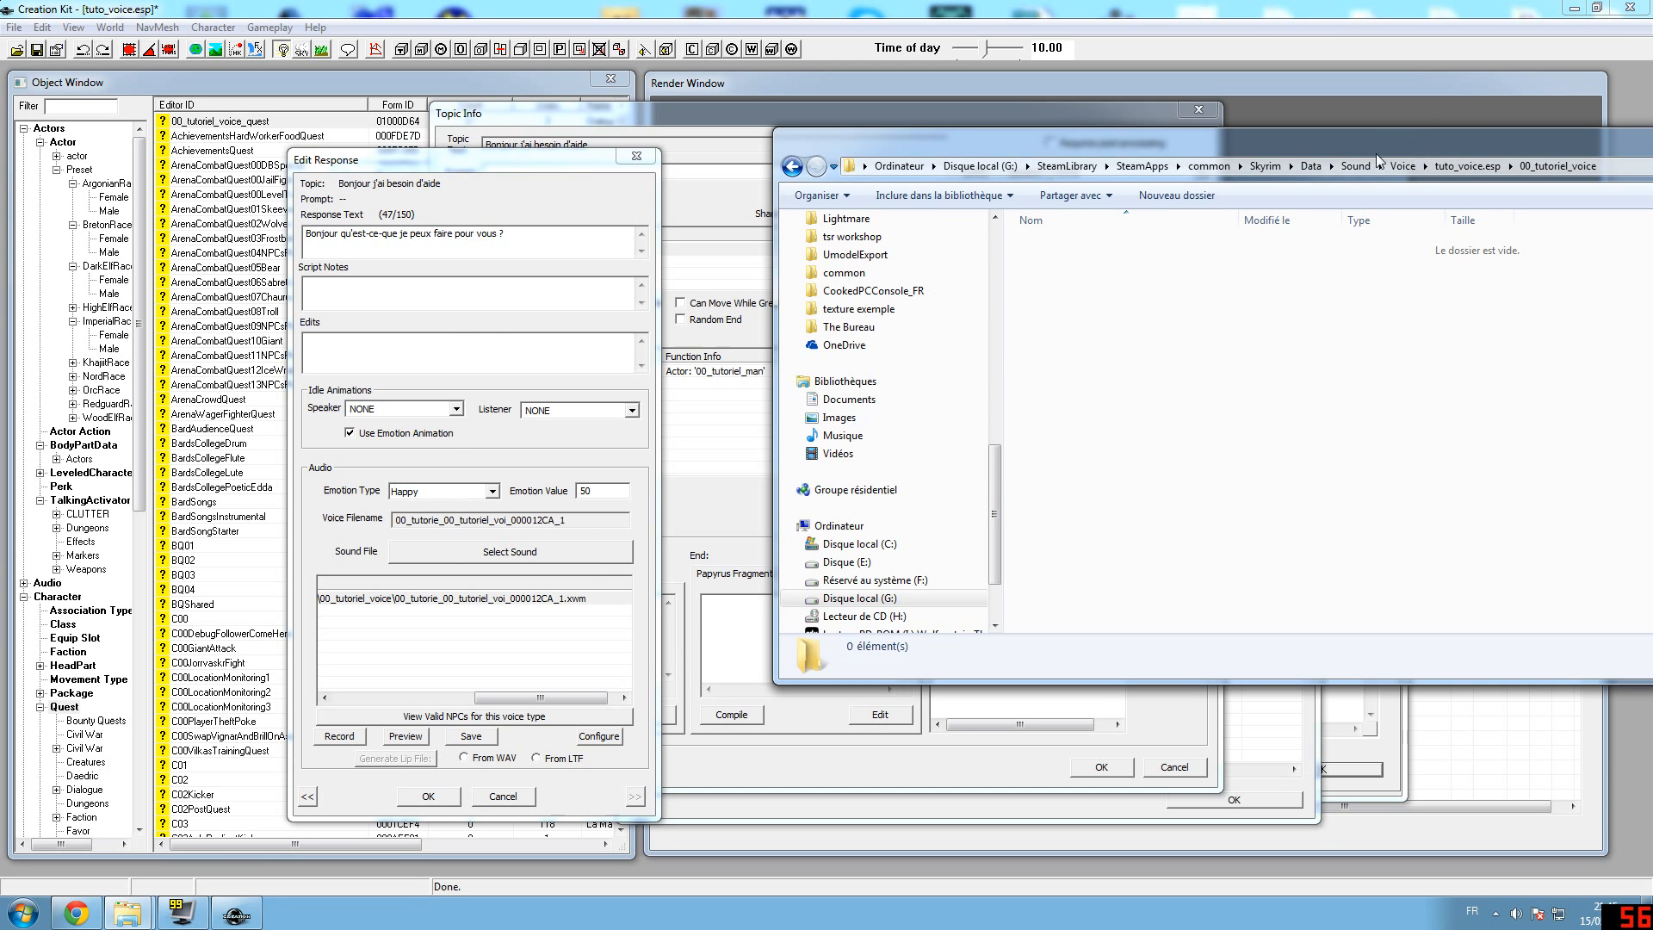
{"action": "left_click_drag", "start_coordinate": [1411, 148], "coordinate": [1086, 195]}
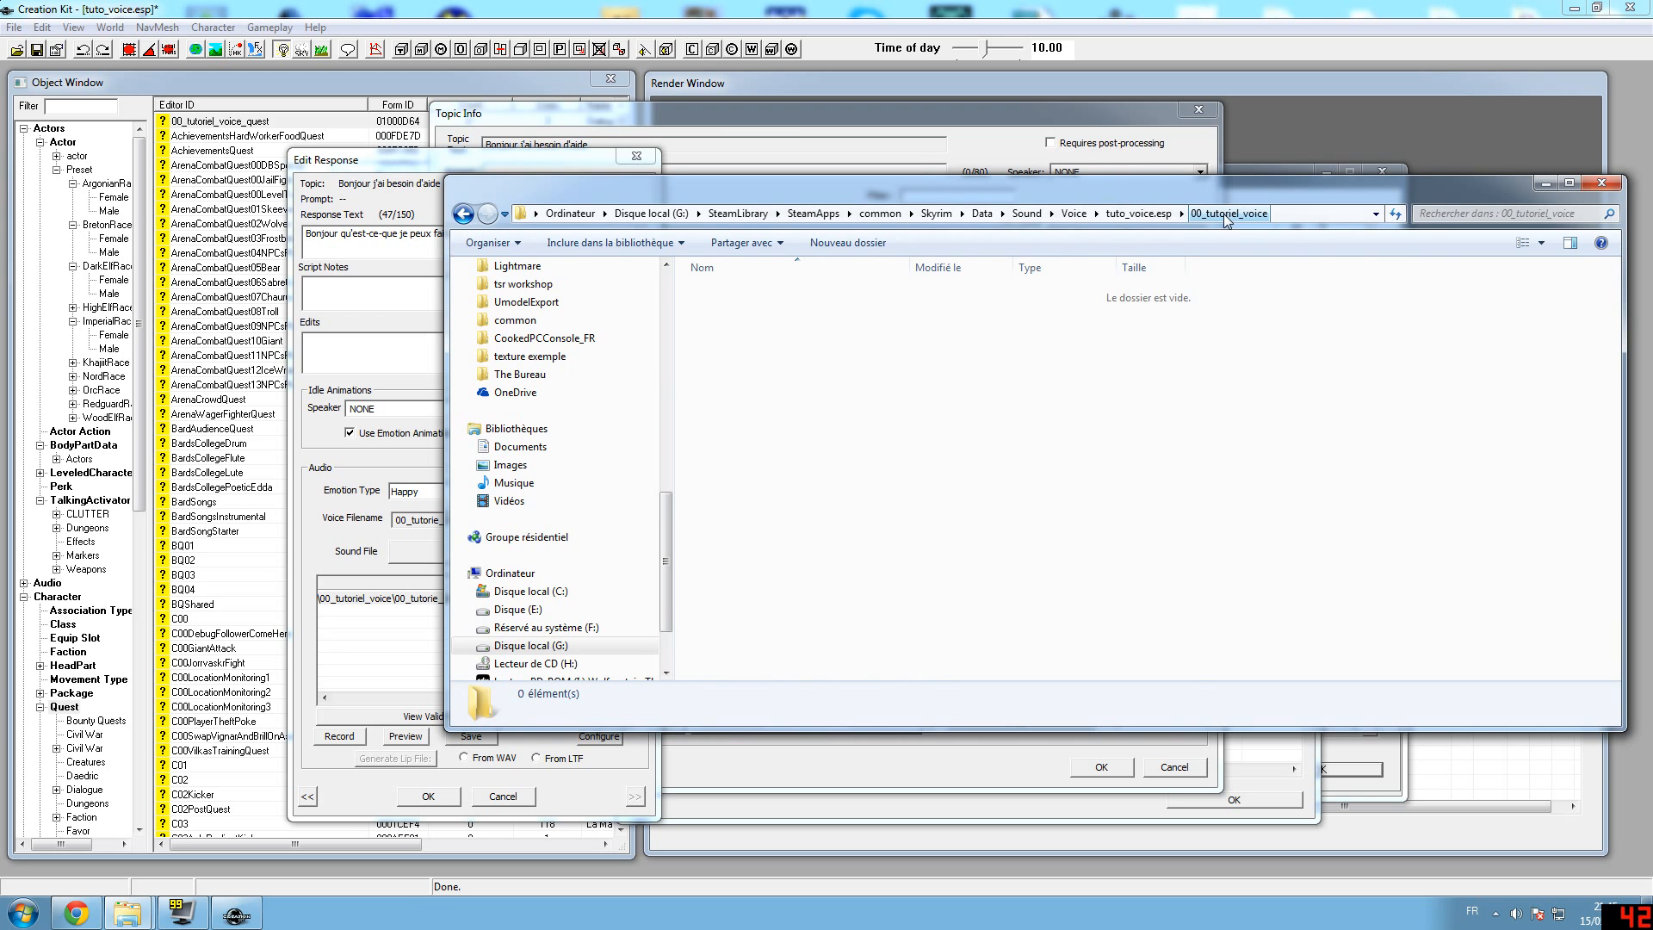
{"action": "mouse_move", "coordinate": [127, 916]}
{"action": "left_click", "coordinate": [306, 826]}
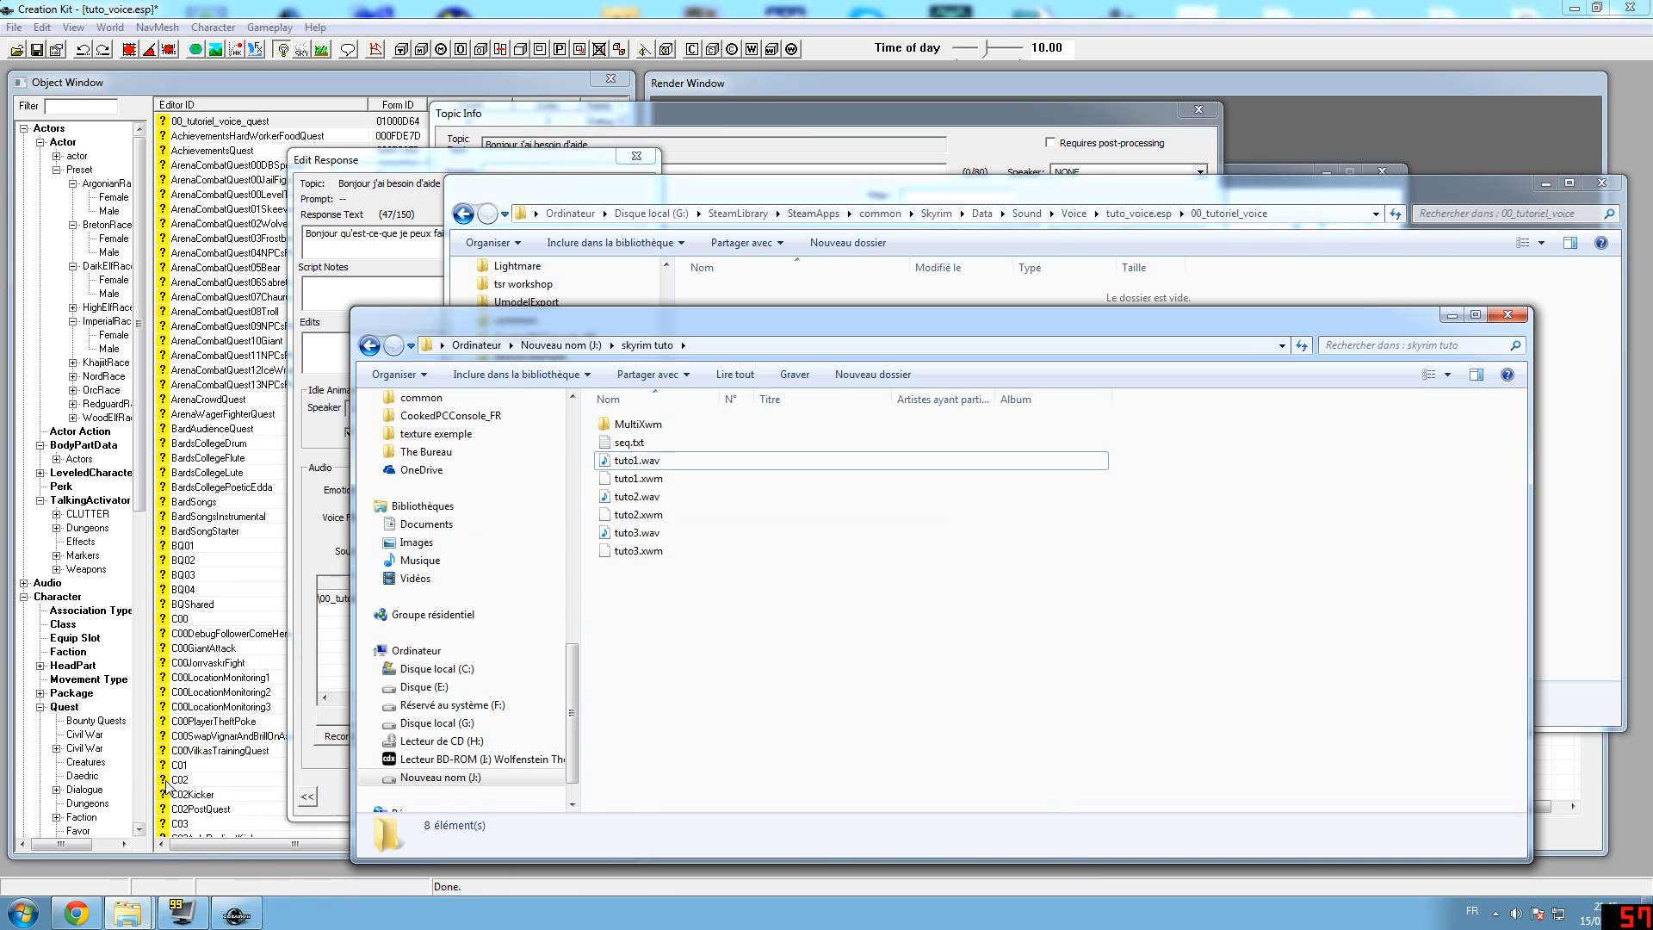
{"action": "left_click_drag", "start_coordinate": [670, 620], "coordinate": [633, 456]}
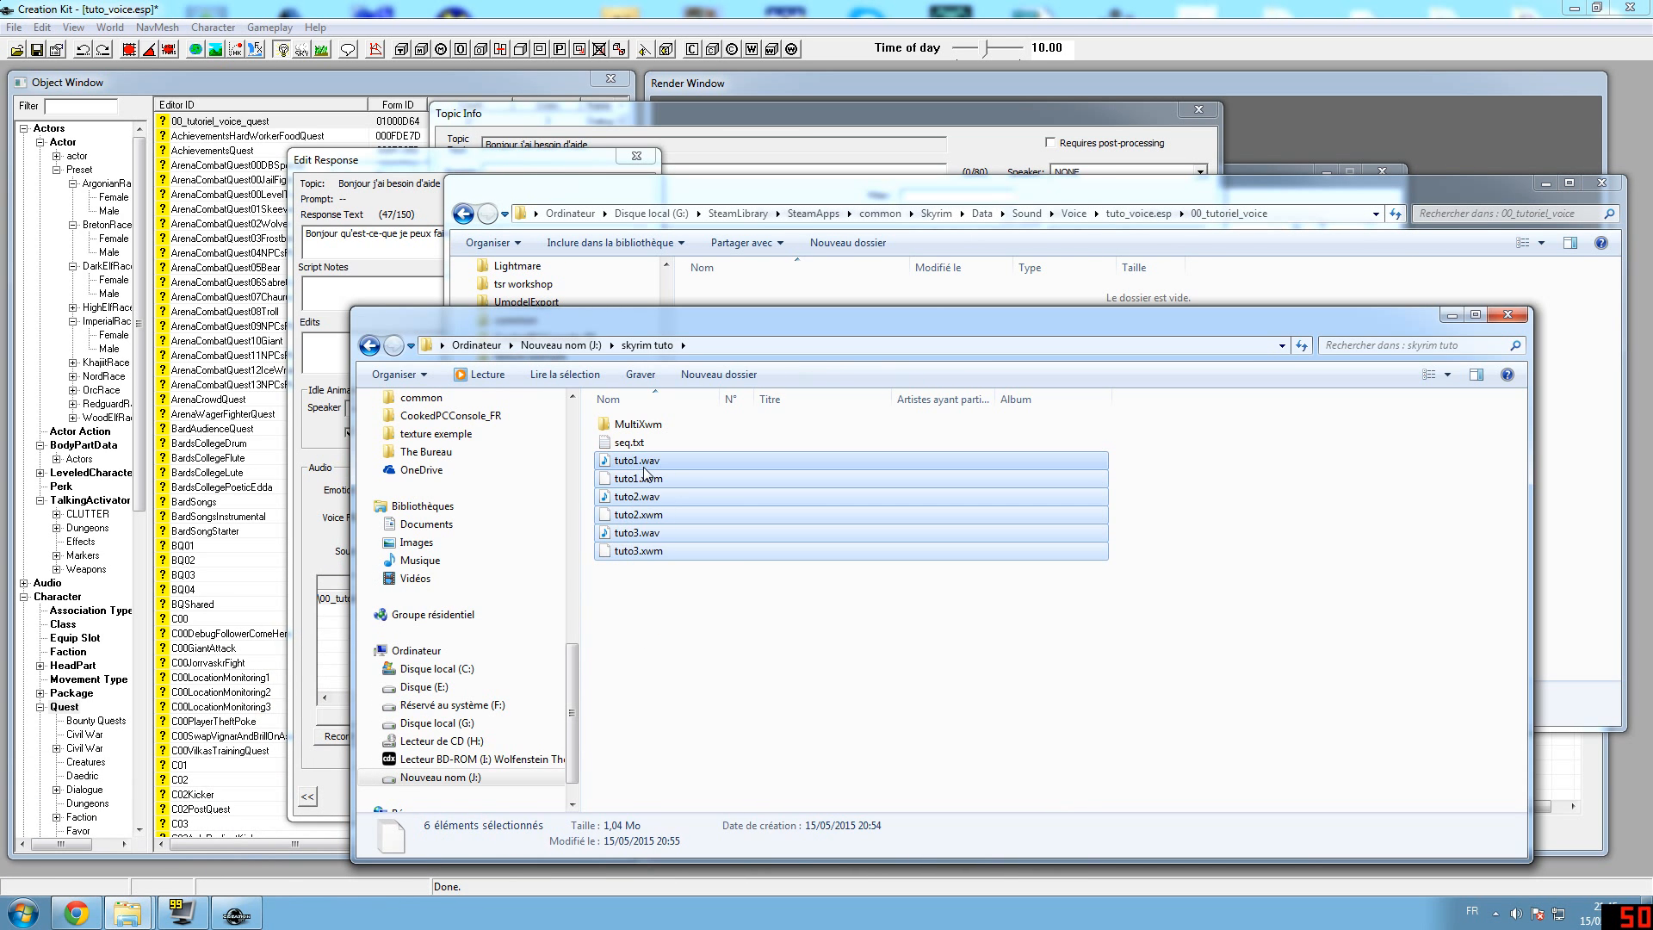
{"action": "right_click", "coordinate": [664, 463]}
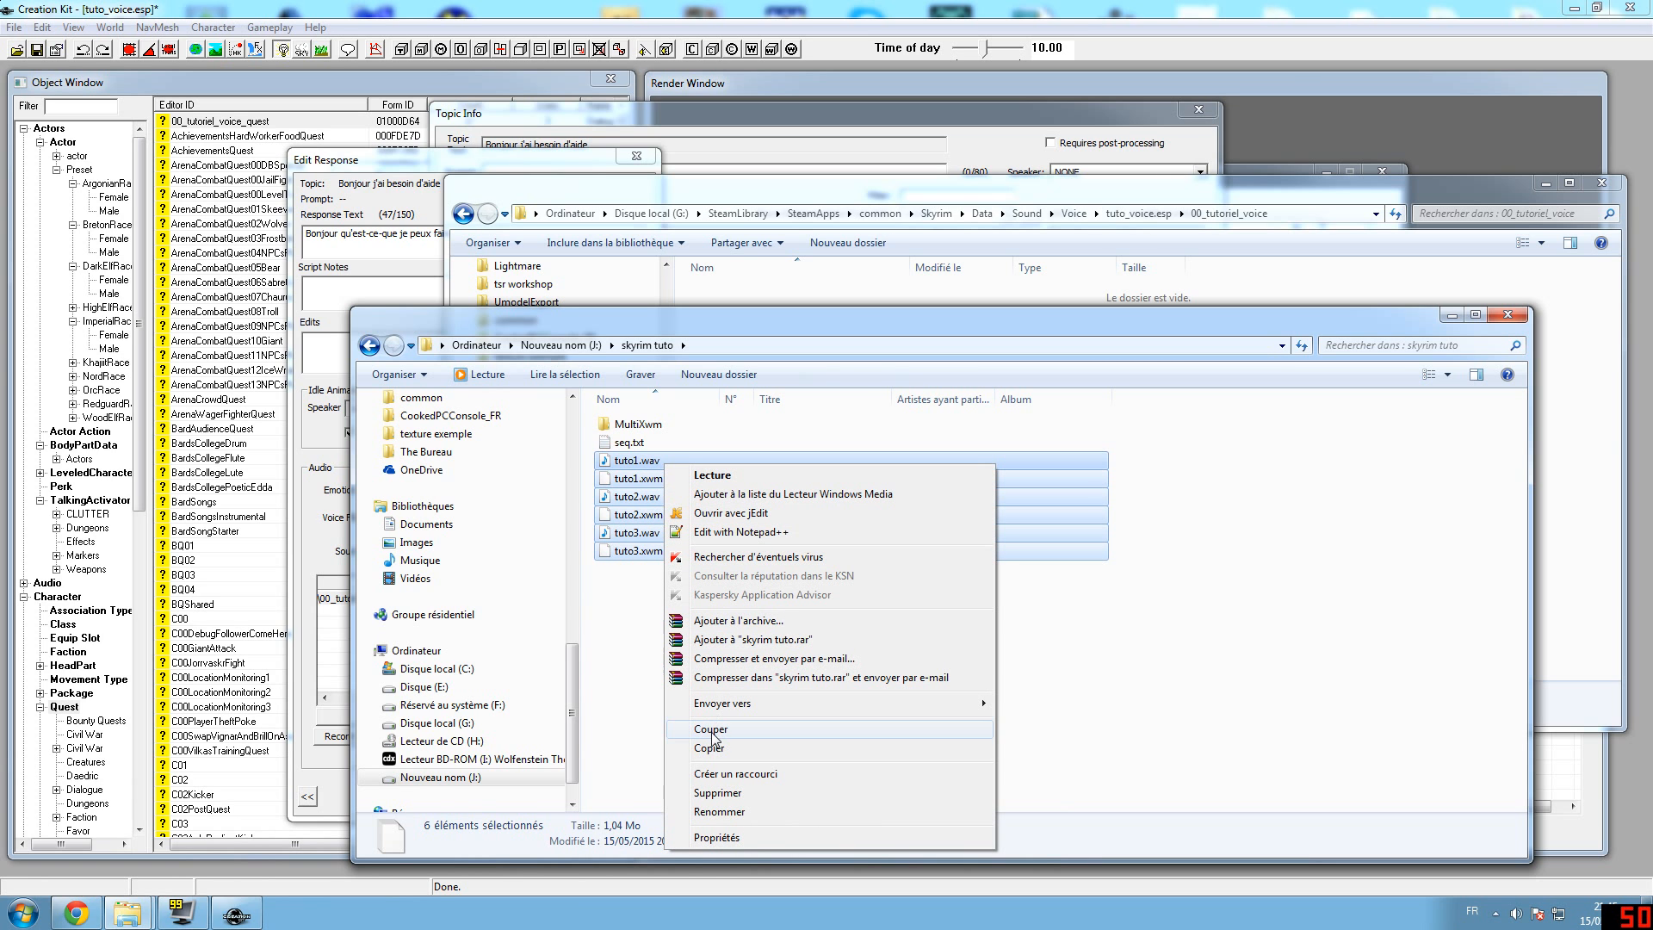
{"action": "left_click", "coordinate": [719, 756]}
Paste the six copied audio files into the 00_tutoriel_voice folder and close the skyrim tuto window
{"action": "left_click", "coordinate": [813, 292]}
{"action": "right_click", "coordinate": [847, 354]}
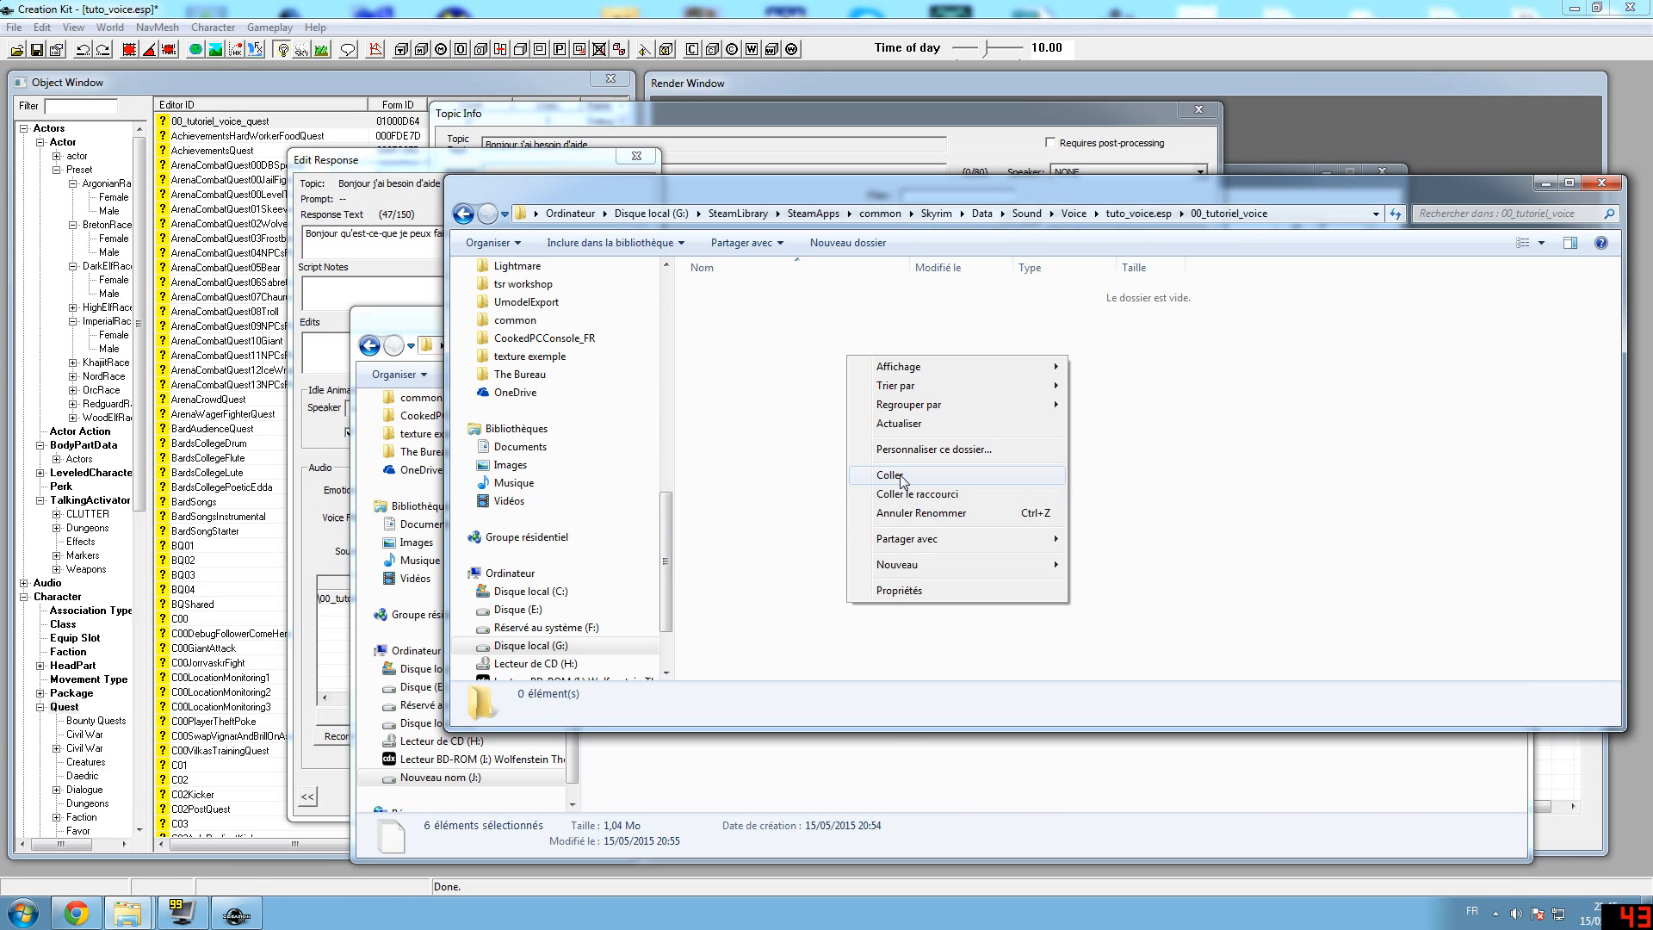
{"action": "left_click", "coordinate": [900, 475]}
{"action": "left_click", "coordinate": [895, 773]}
{"action": "left_click", "coordinate": [1508, 316]}
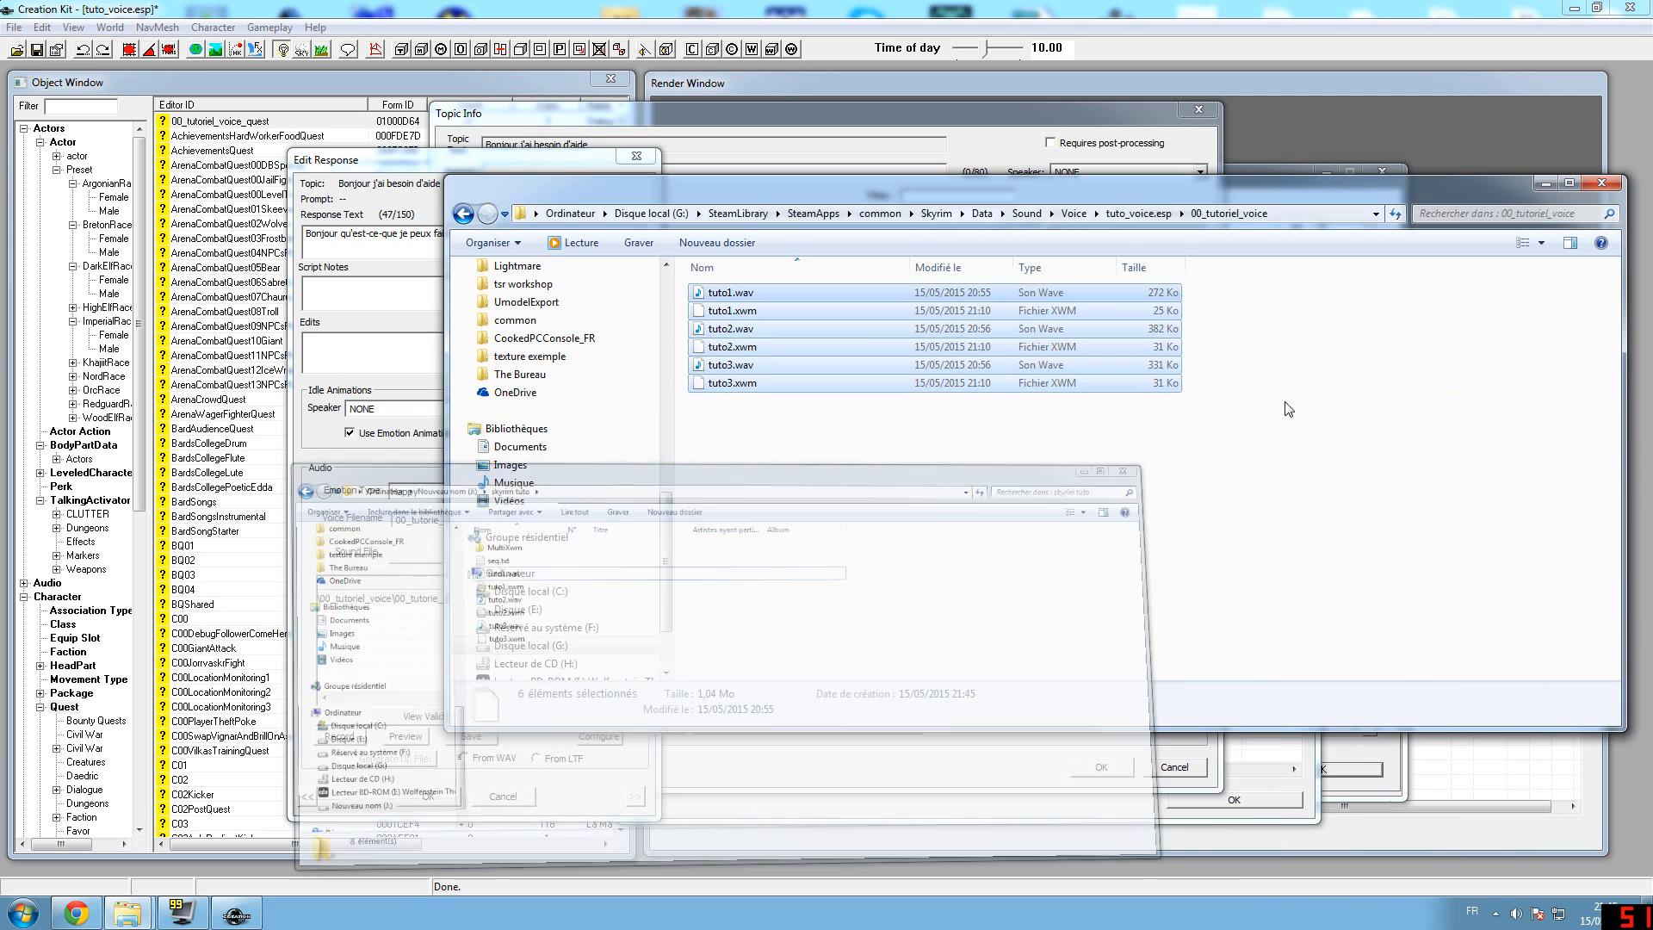
{"action": "left_click", "coordinate": [889, 446]}
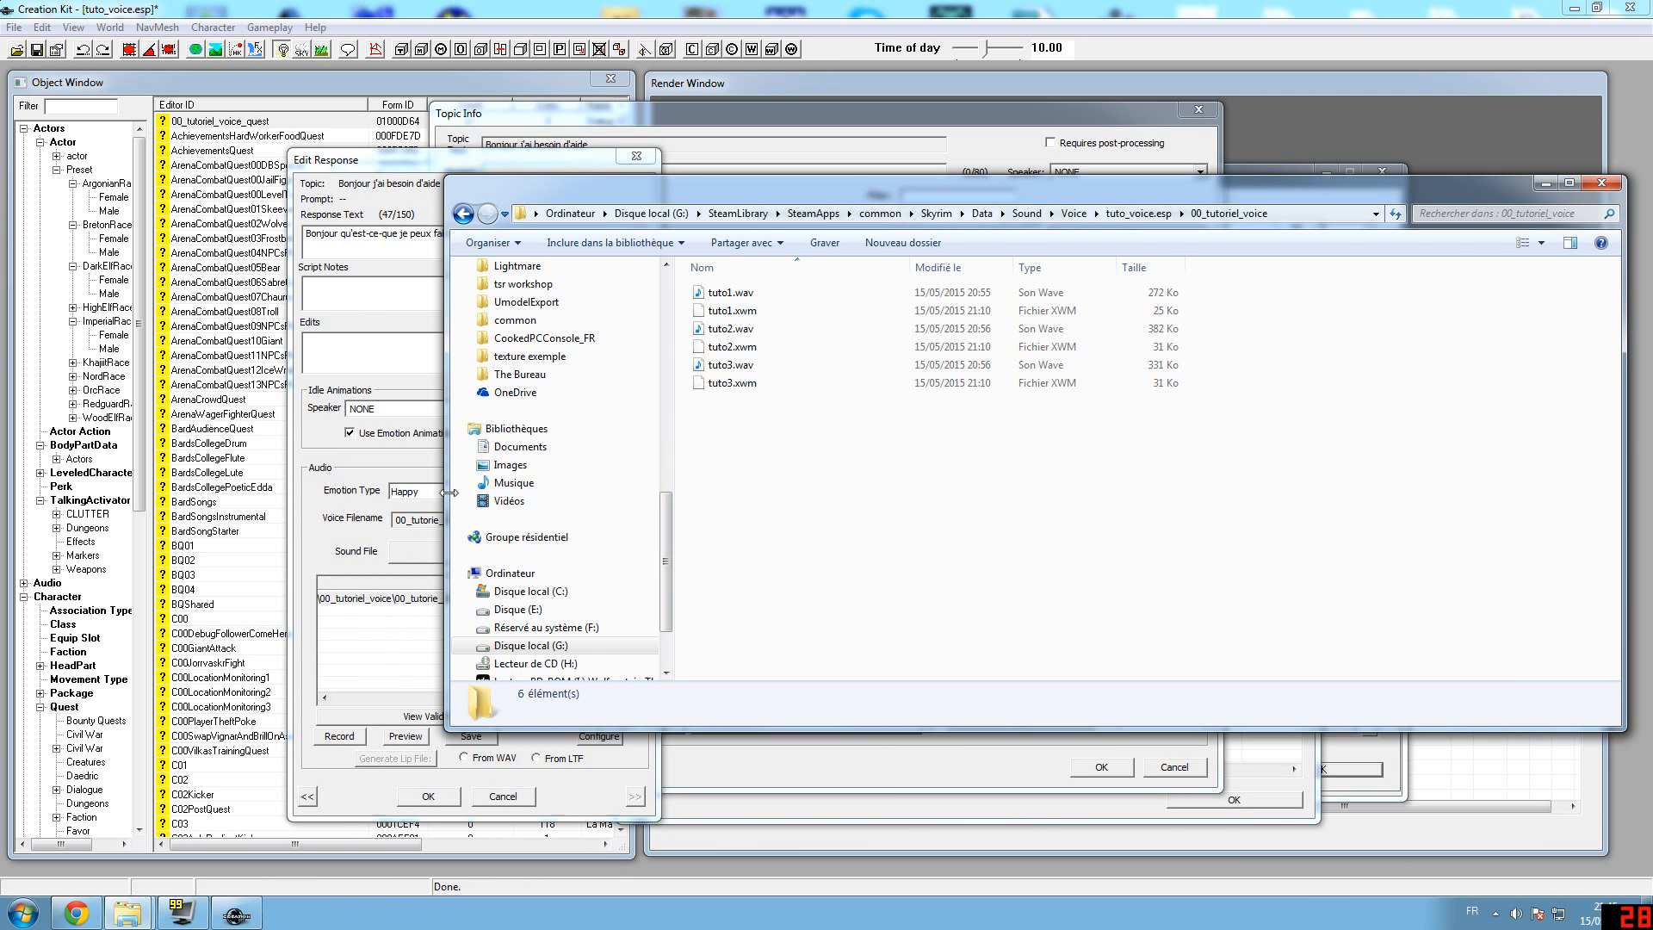
{"action": "left_click", "coordinate": [743, 296]}
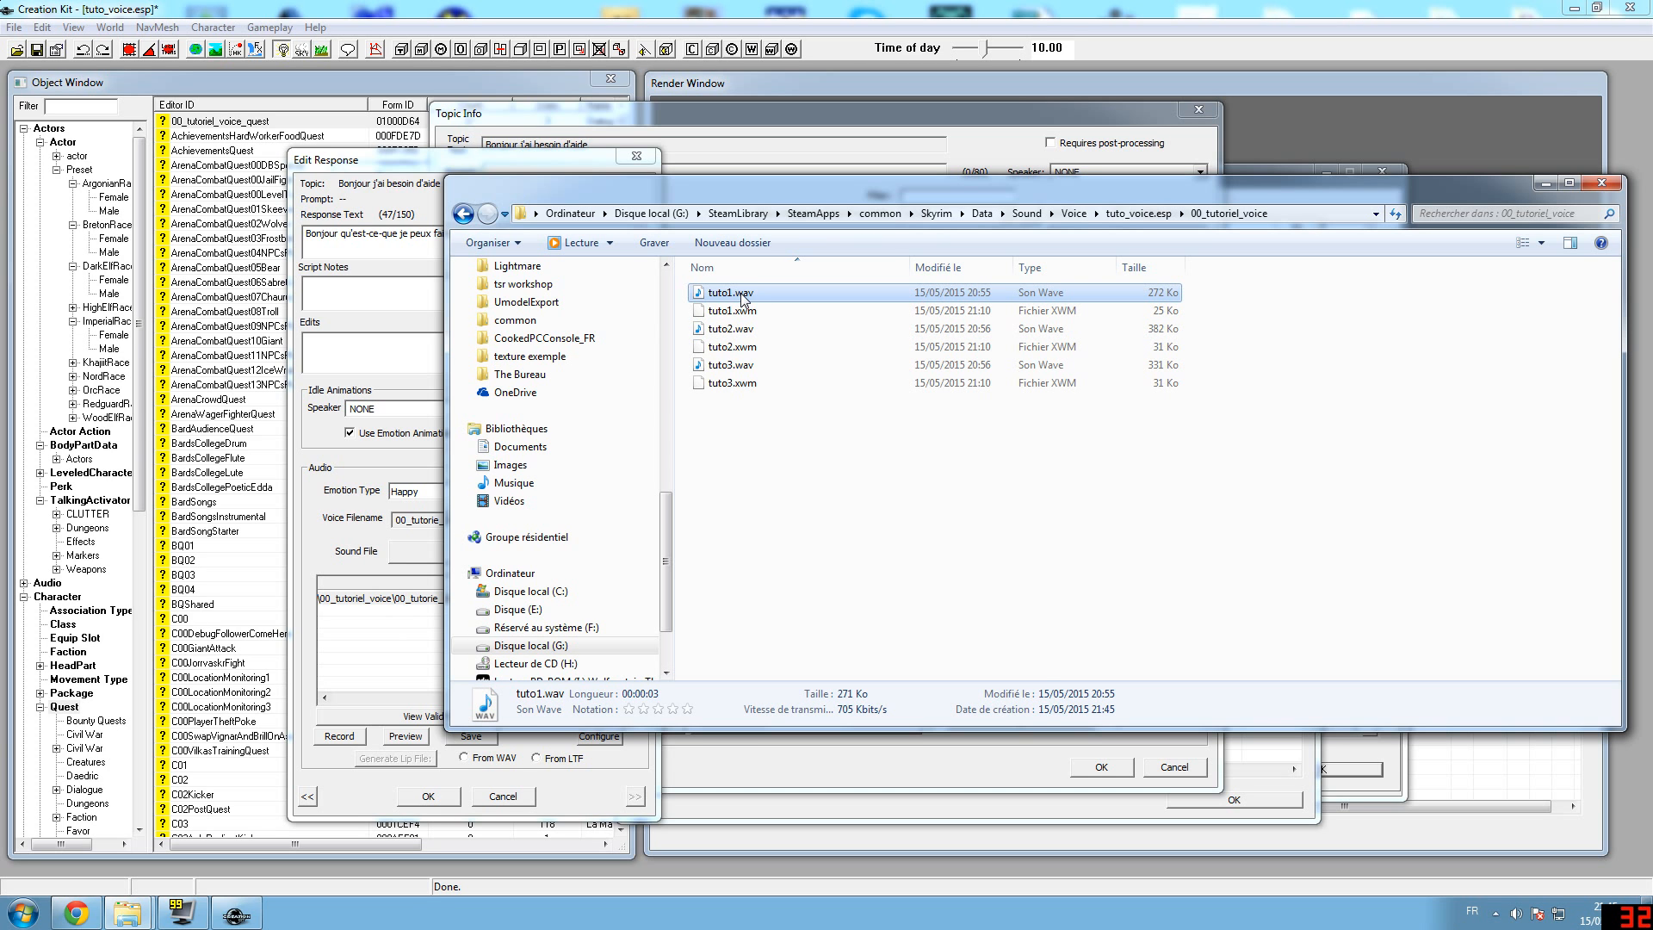
{"action": "right_click", "coordinate": [743, 299]}
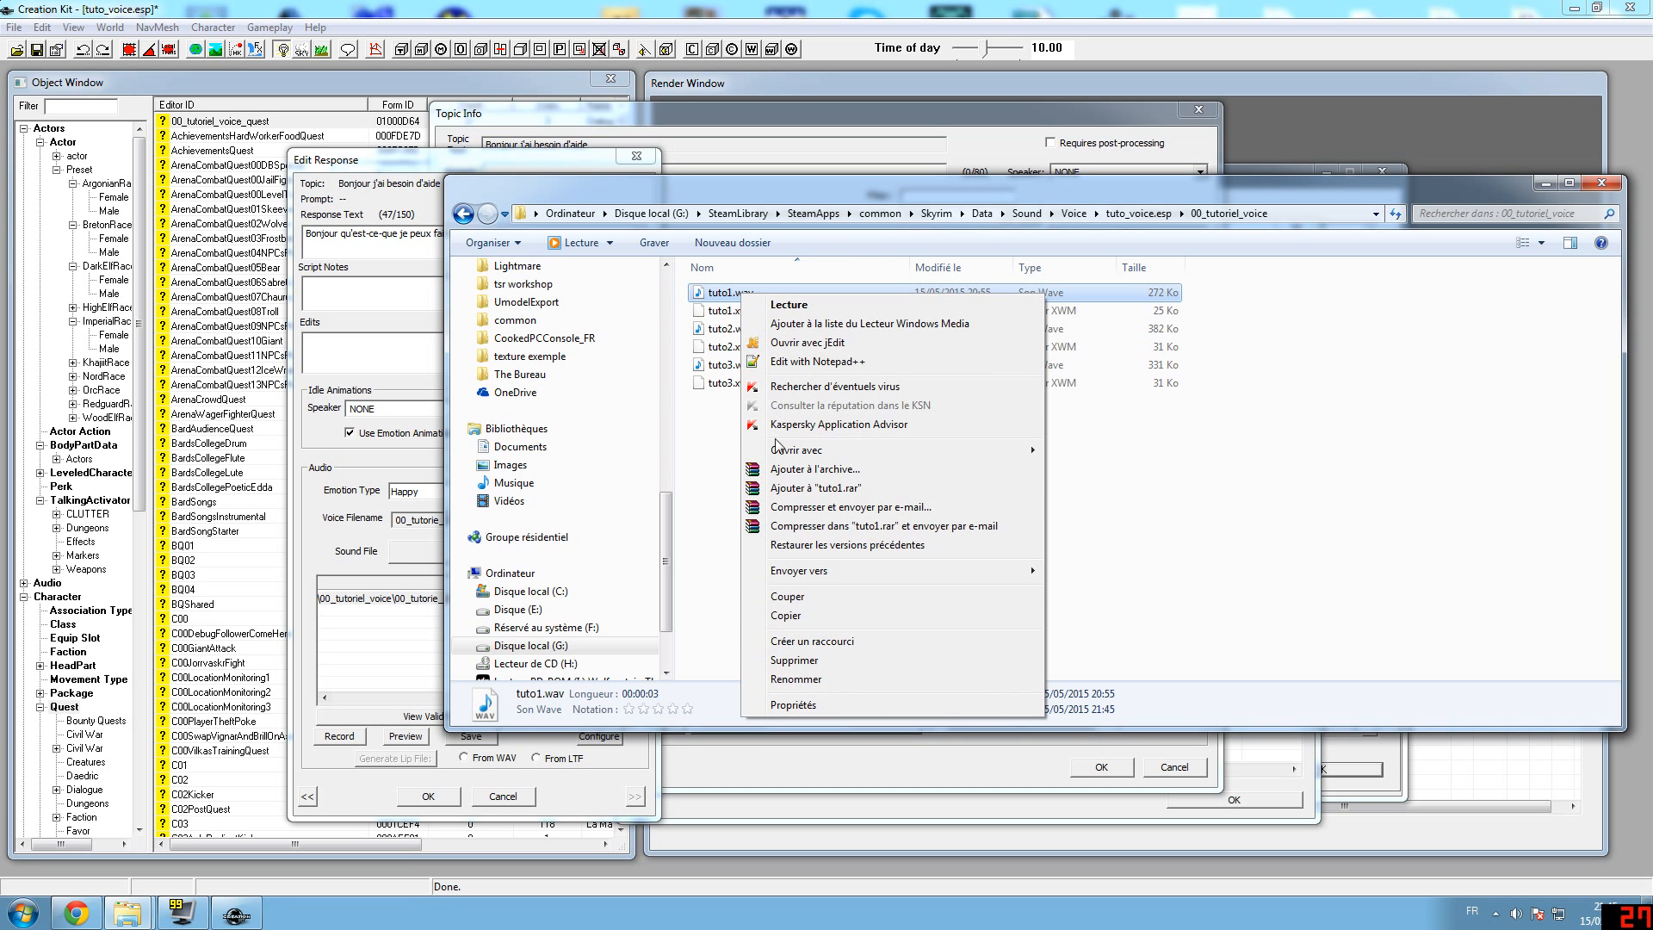
{"action": "left_click", "coordinate": [796, 680]}
{"action": "right_click", "coordinate": [725, 293]}
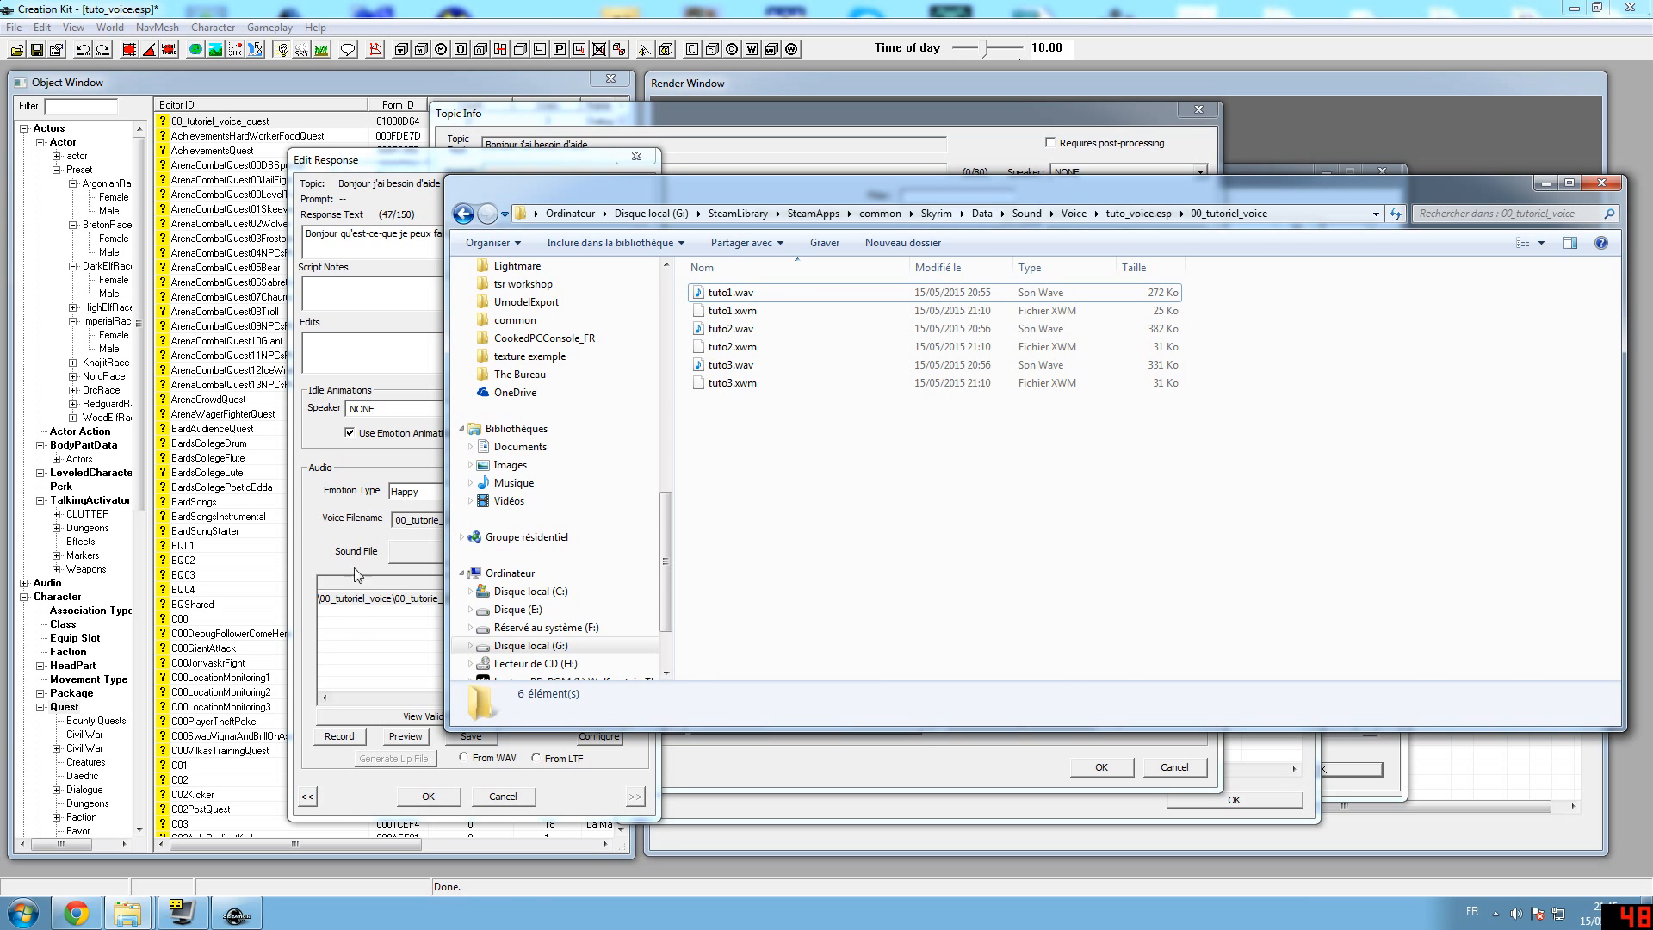
Copy the voice filename from the Edit Response dialog and return to the 00_tutoriel_voice folder window
{"action": "left_click", "coordinate": [353, 523]}
{"action": "right_click", "coordinate": [560, 519]}
{"action": "left_click", "coordinate": [620, 575]}
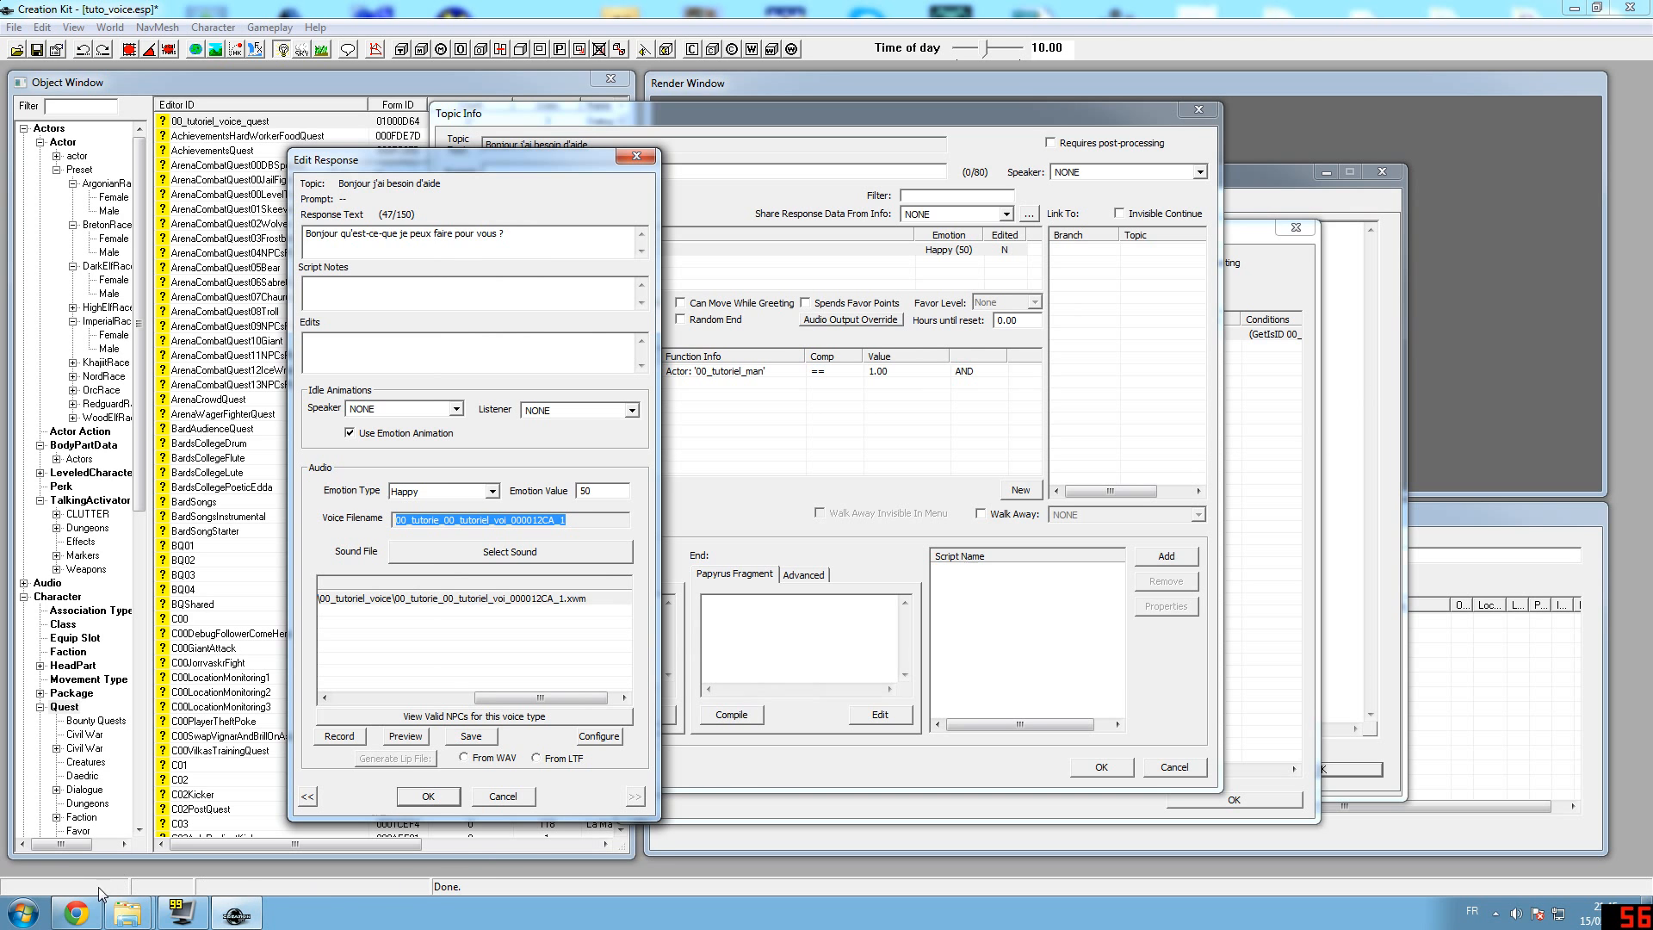
{"action": "left_click", "coordinate": [127, 913]}
{"action": "left_click", "coordinate": [343, 835]}
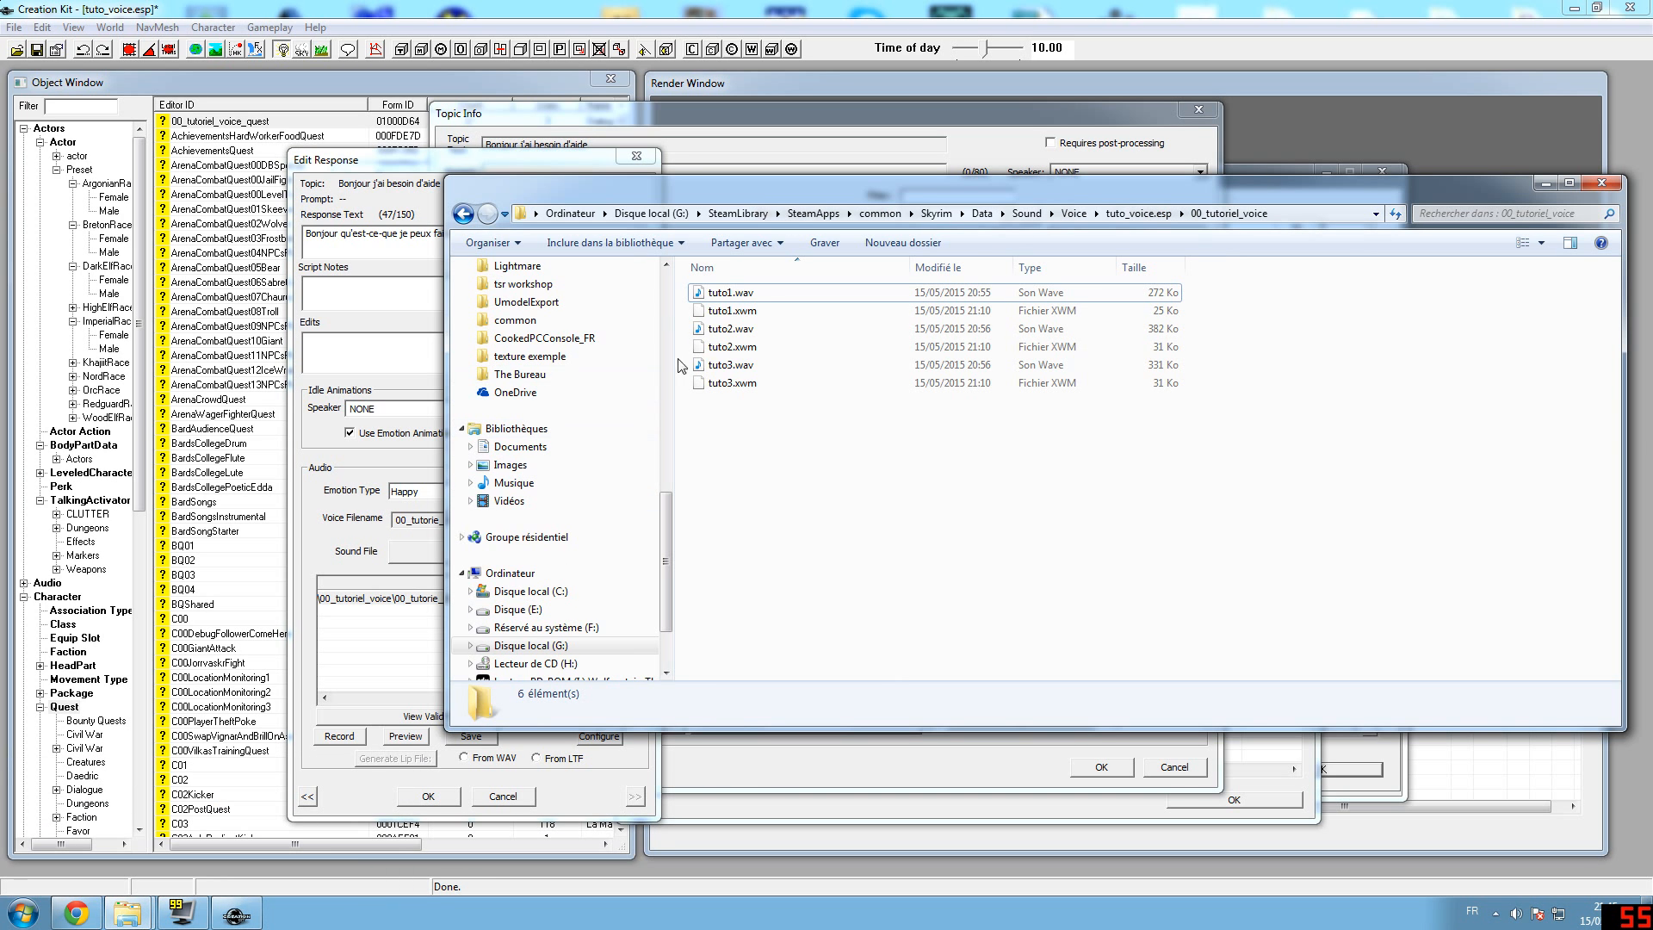
Rename tuto1.wav with the copied voice filename, giving 00_tutorie_00_tutoriel_voi_000012CA_1.wav
{"action": "left_click", "coordinate": [732, 292]}
{"action": "right_click", "coordinate": [734, 293]}
{"action": "left_click", "coordinate": [788, 679]}
{"action": "right_click", "coordinate": [732, 292]}
{"action": "left_click", "coordinate": [780, 366]}
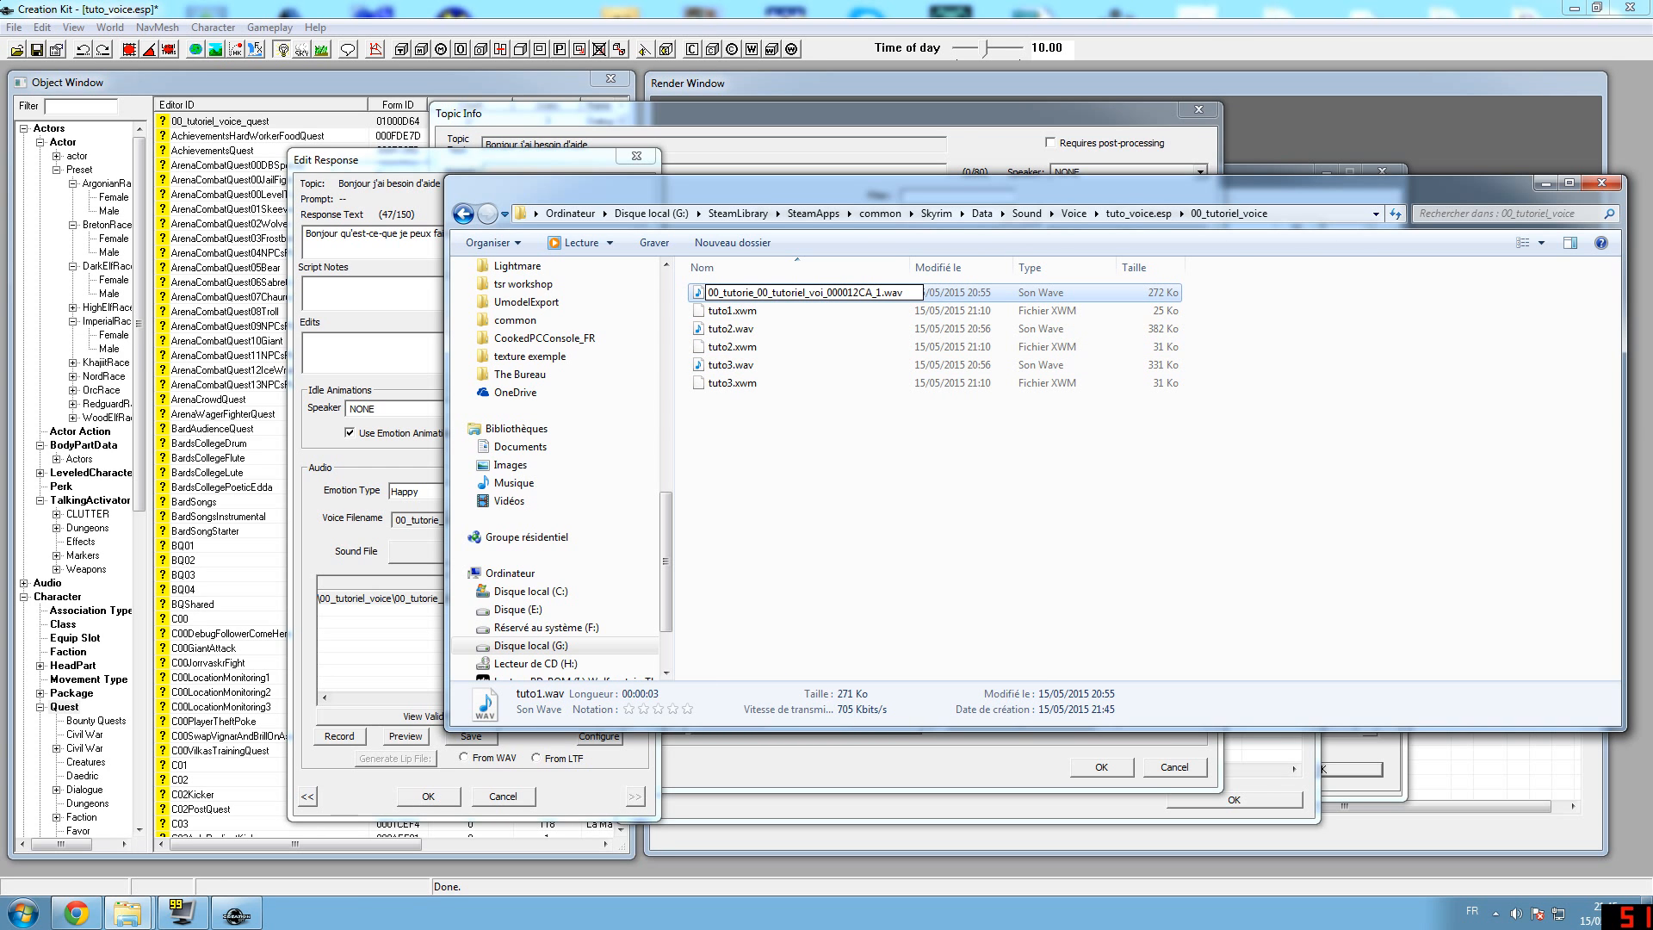
Rename tuto1.xwm with the same copied voice filename, giving 00_tutorie_00_tutoriel_voi_000012CA_1.xwm
{"action": "left_click", "coordinate": [750, 312]}
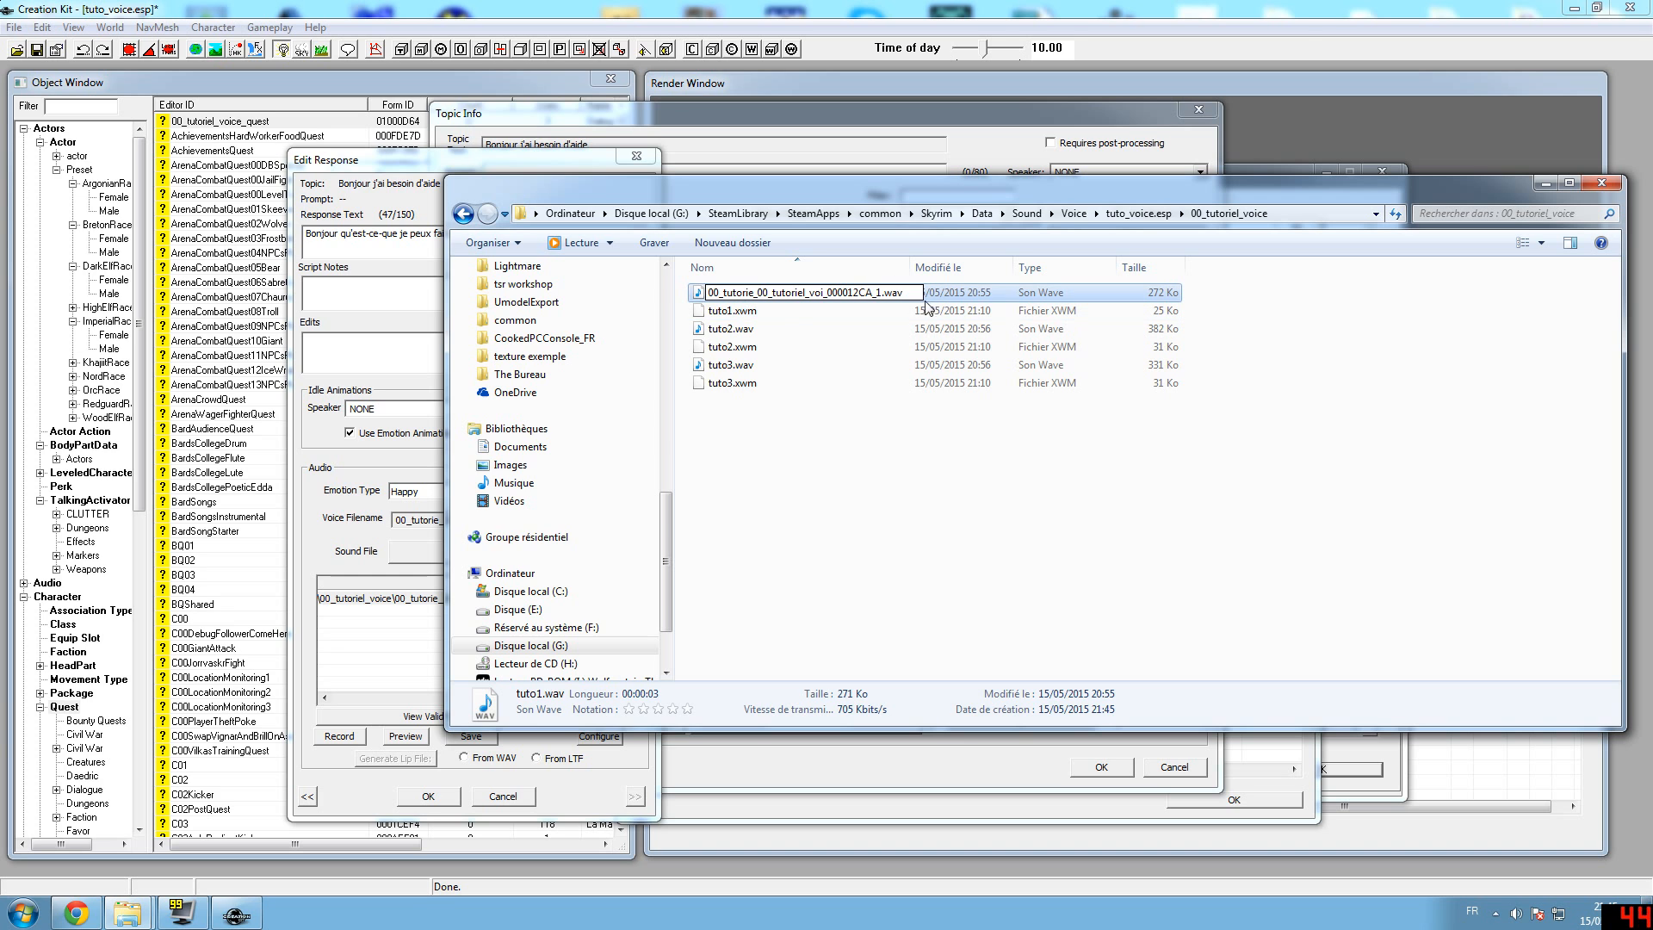
{"action": "right_click", "coordinate": [752, 317]}
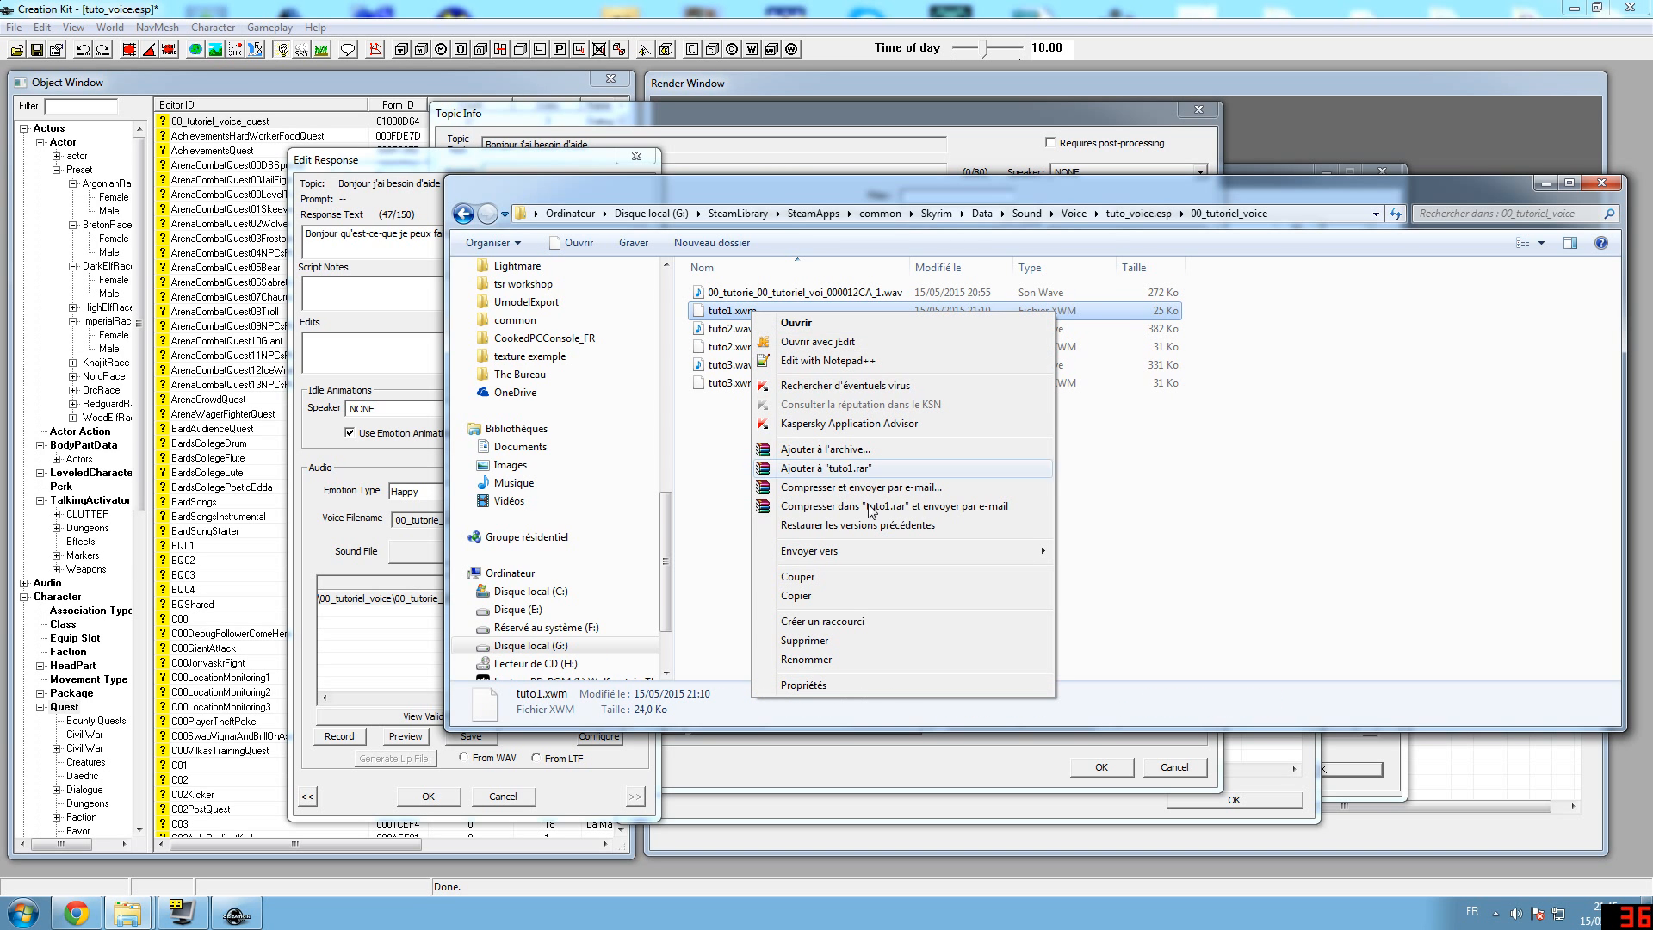
{"action": "left_click", "coordinate": [825, 659]}
{"action": "right_click", "coordinate": [718, 311]}
{"action": "left_click", "coordinate": [758, 384]}
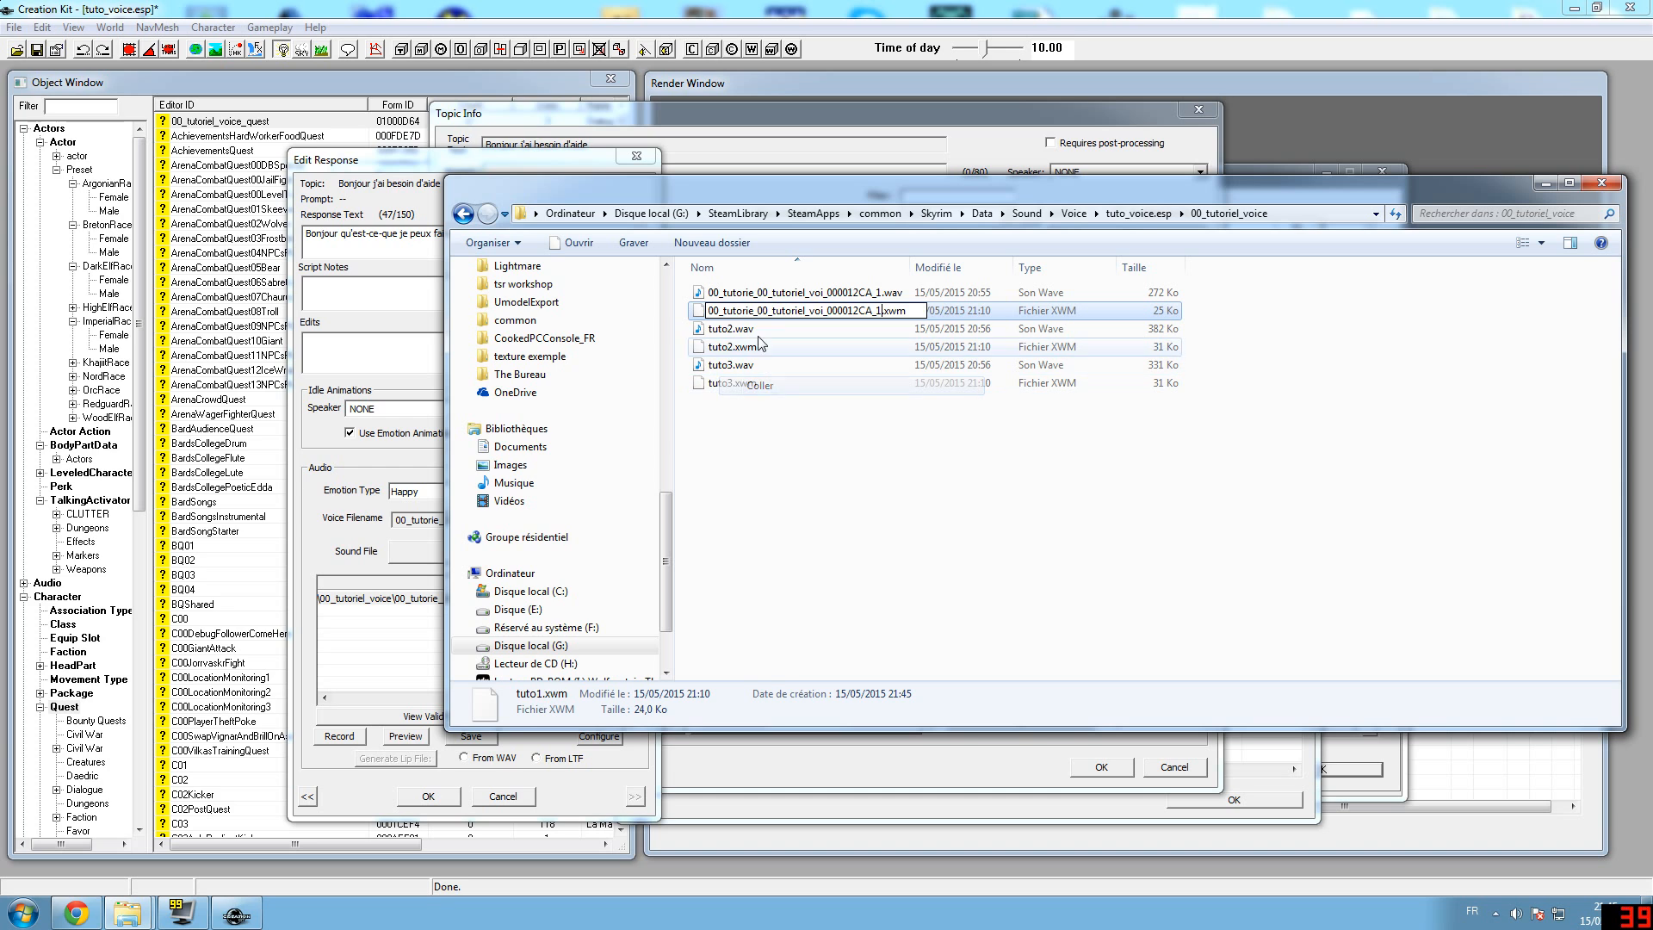
{"action": "left_click", "coordinate": [948, 316]}
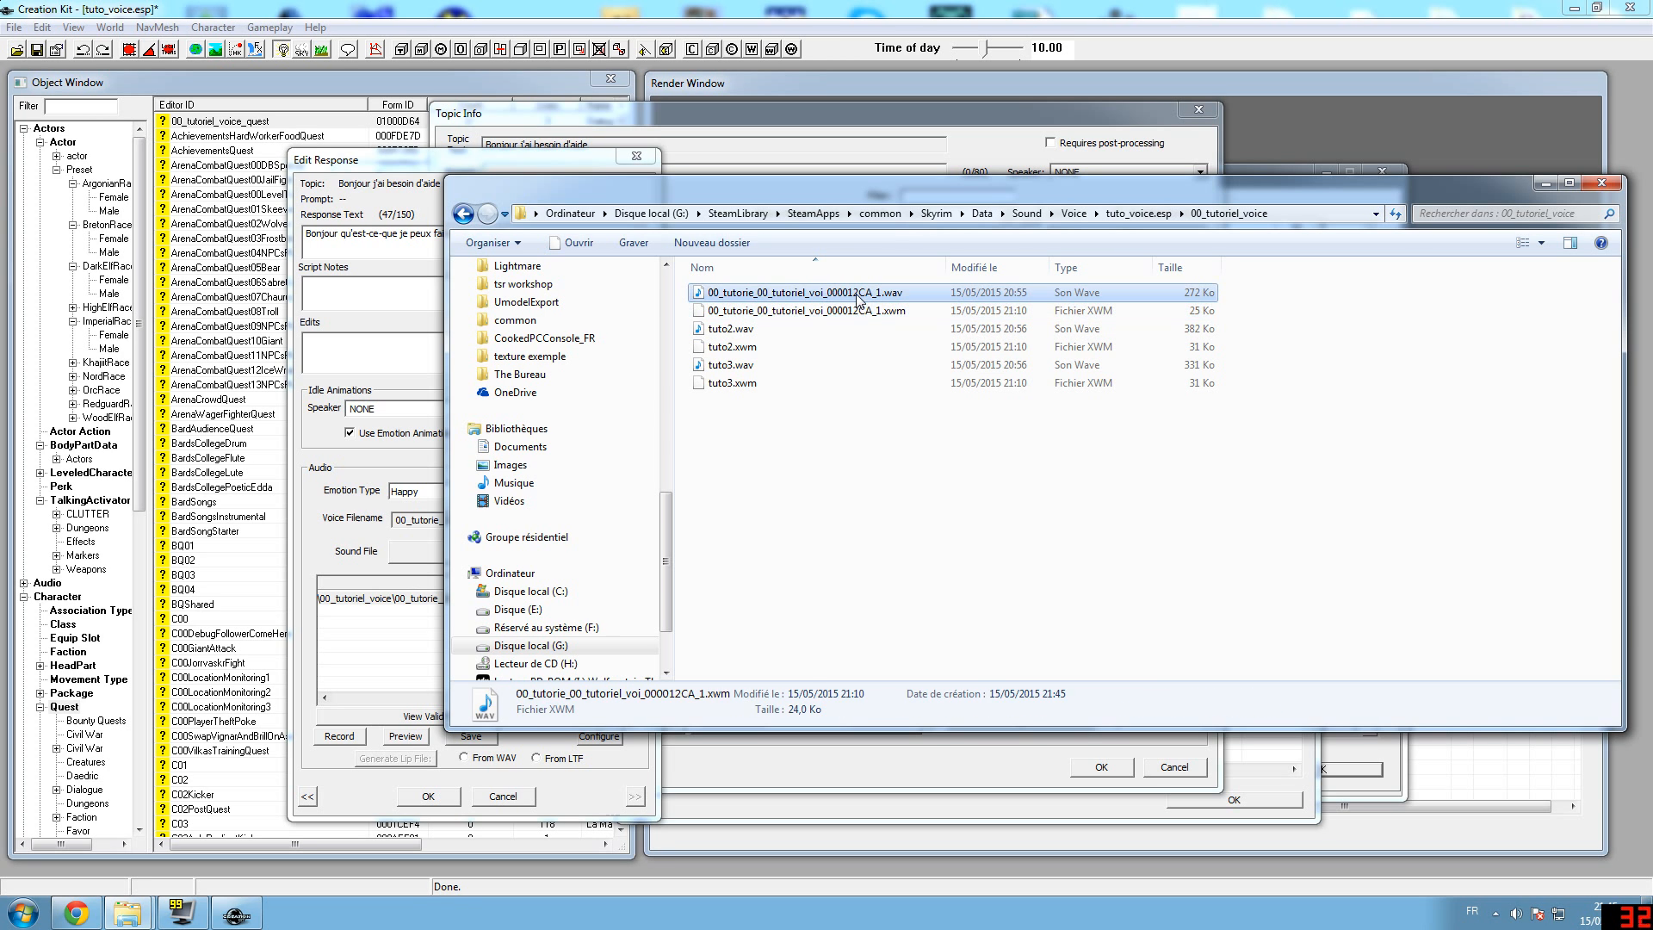
Minimize the folder window, confirm the Edit Response dialog and reopen the same response to refresh its voice file entry
{"action": "left_click", "coordinate": [1545, 184]}
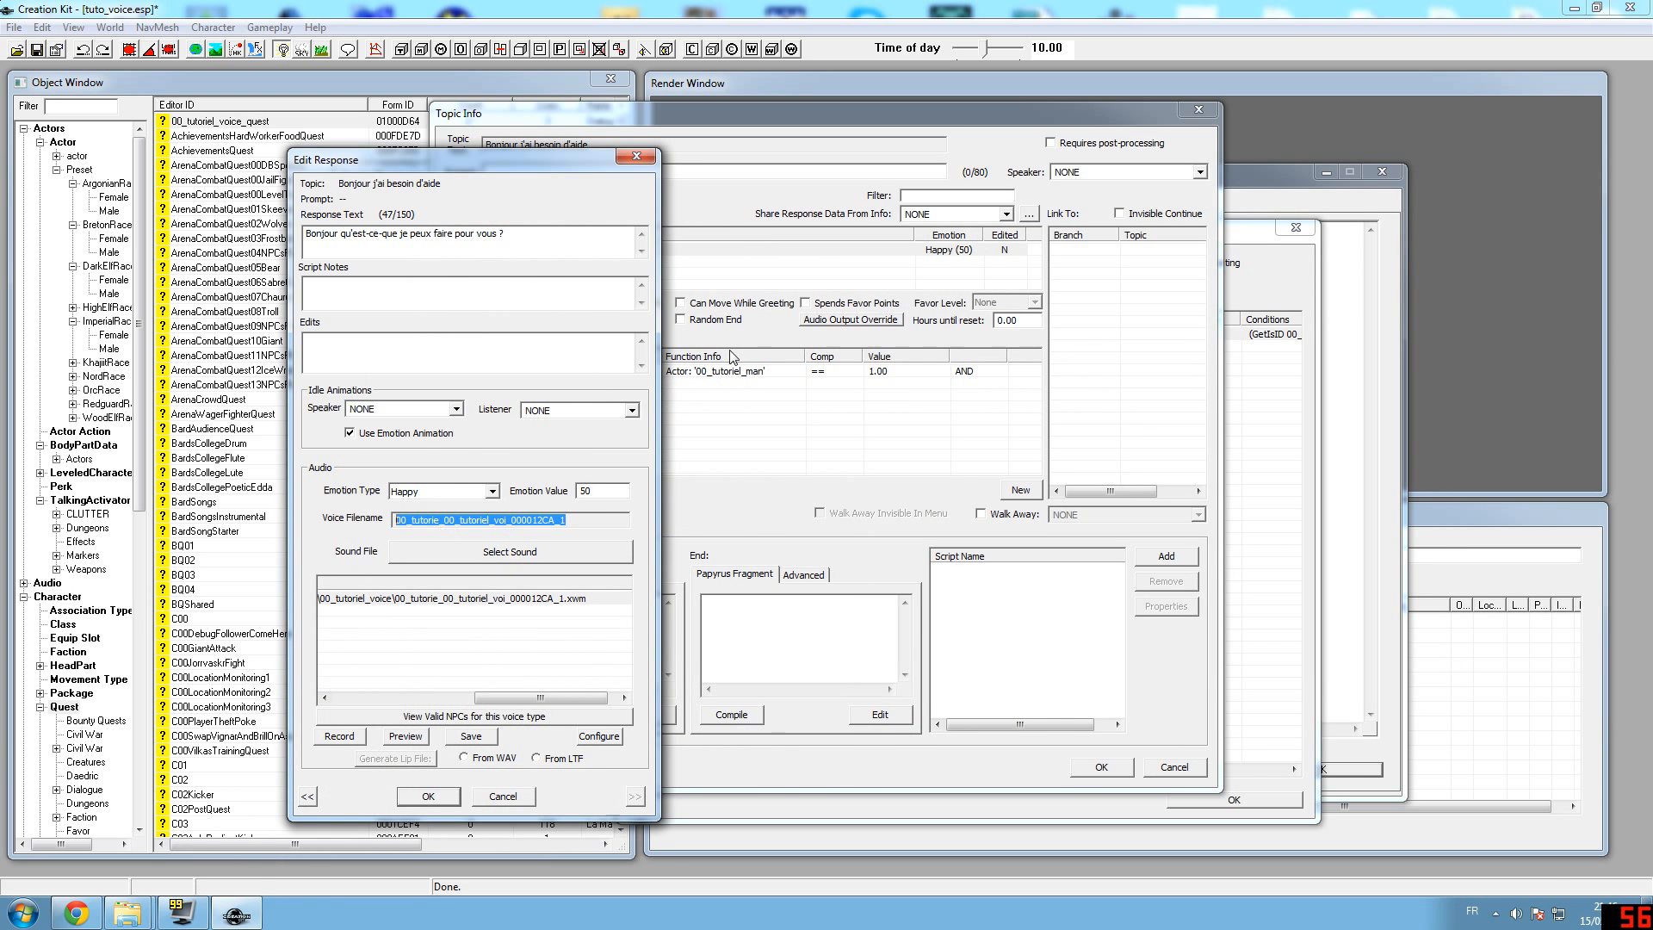
{"action": "left_click", "coordinate": [438, 797]}
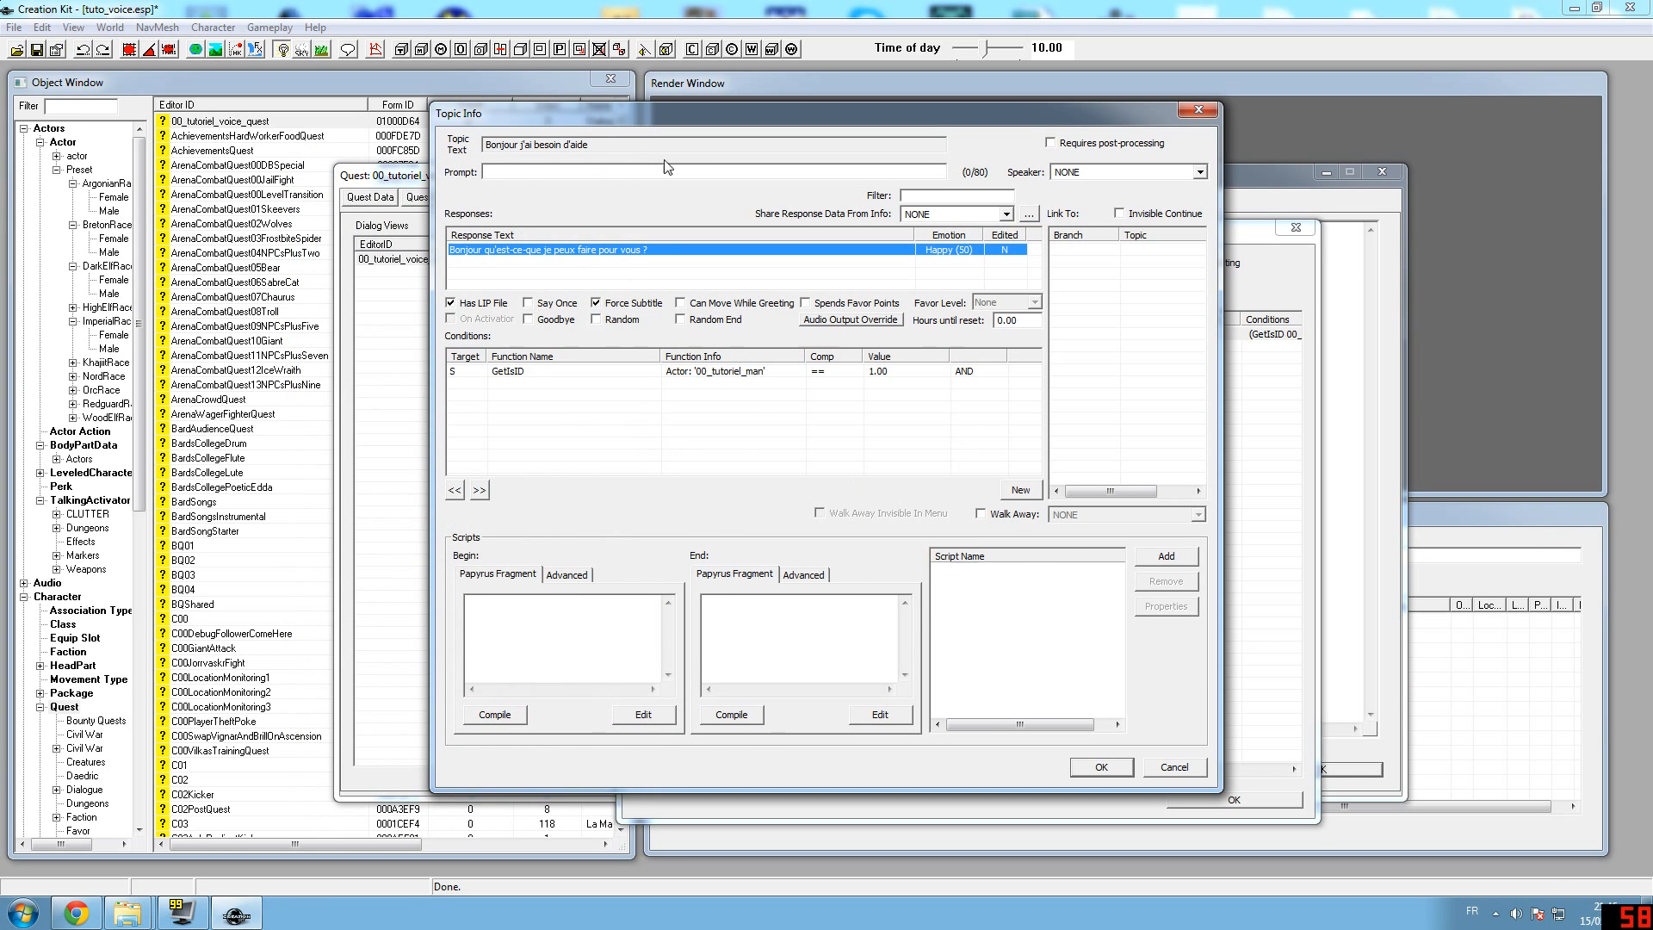
{"action": "double_click", "coordinate": [632, 251]}
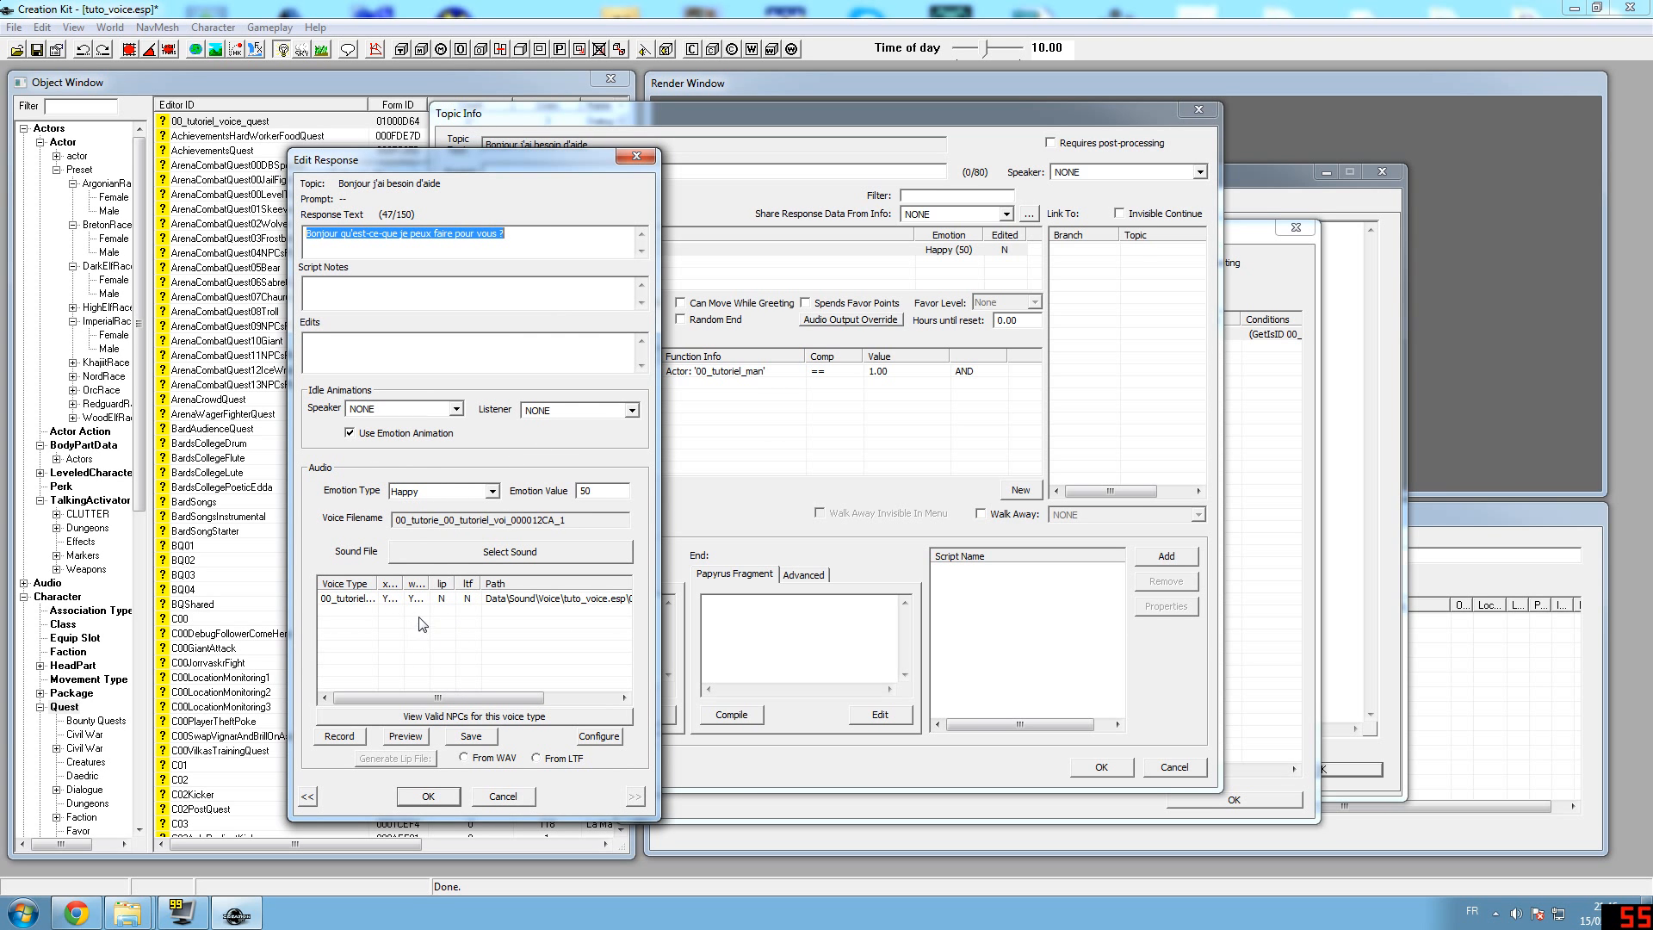
Select the response's voice type entry with the WAV source chosen and generate its lip file
{"action": "left_click_drag", "start_coordinate": [403, 579], "coordinate": [480, 583]}
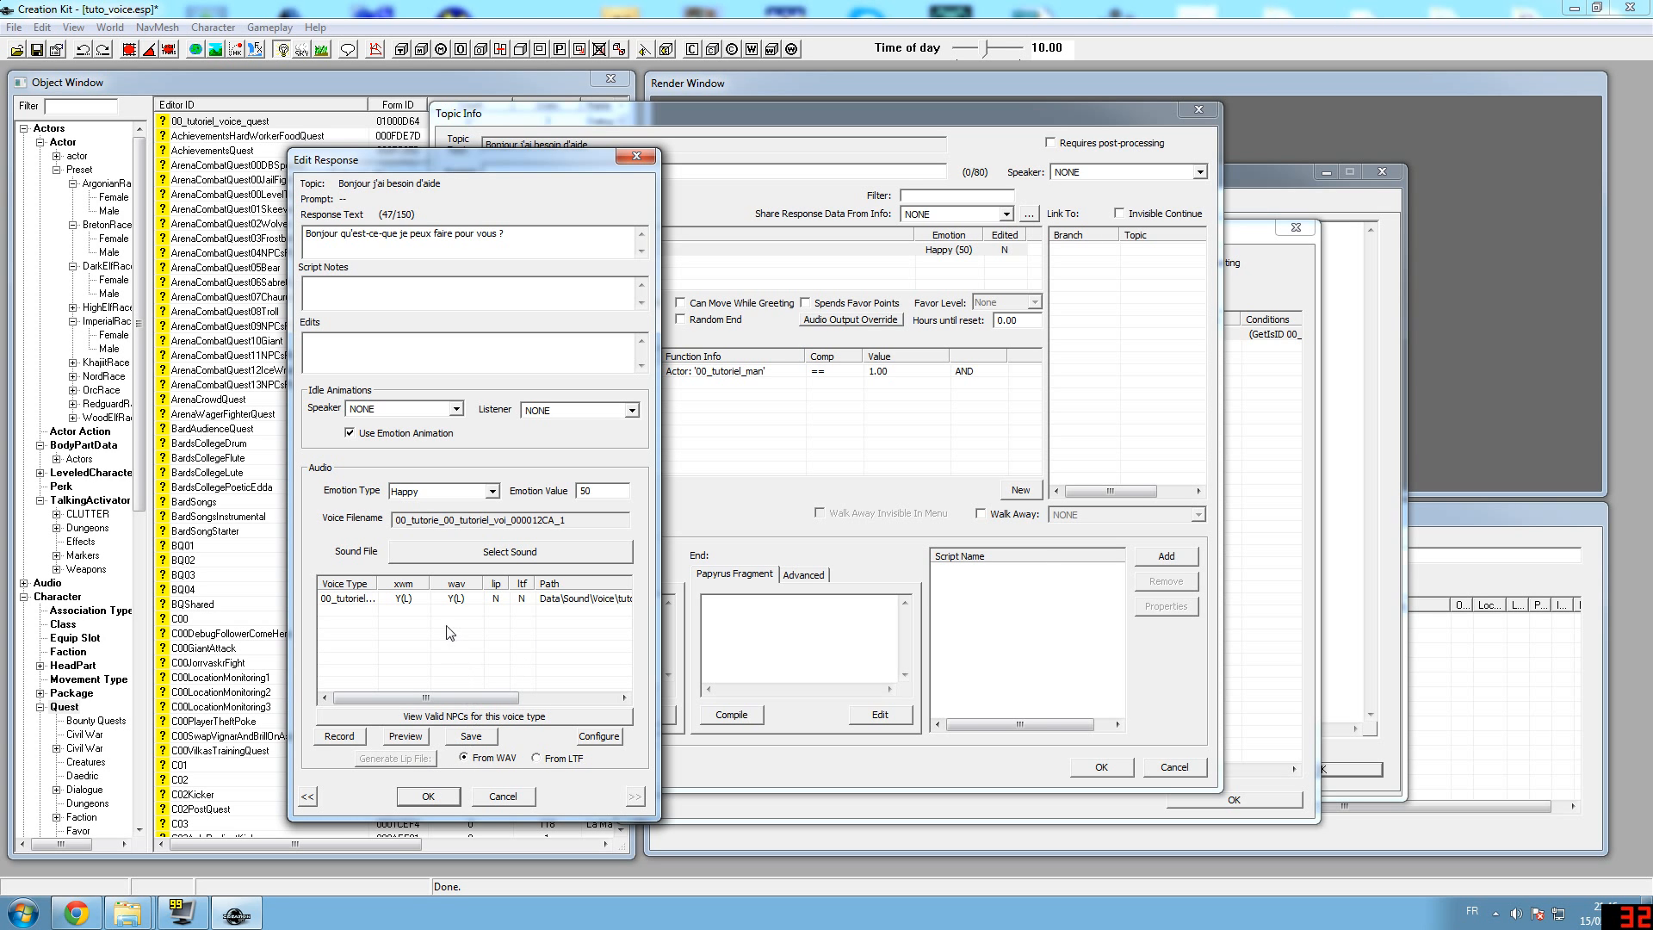
{"action": "left_click", "coordinate": [556, 606]}
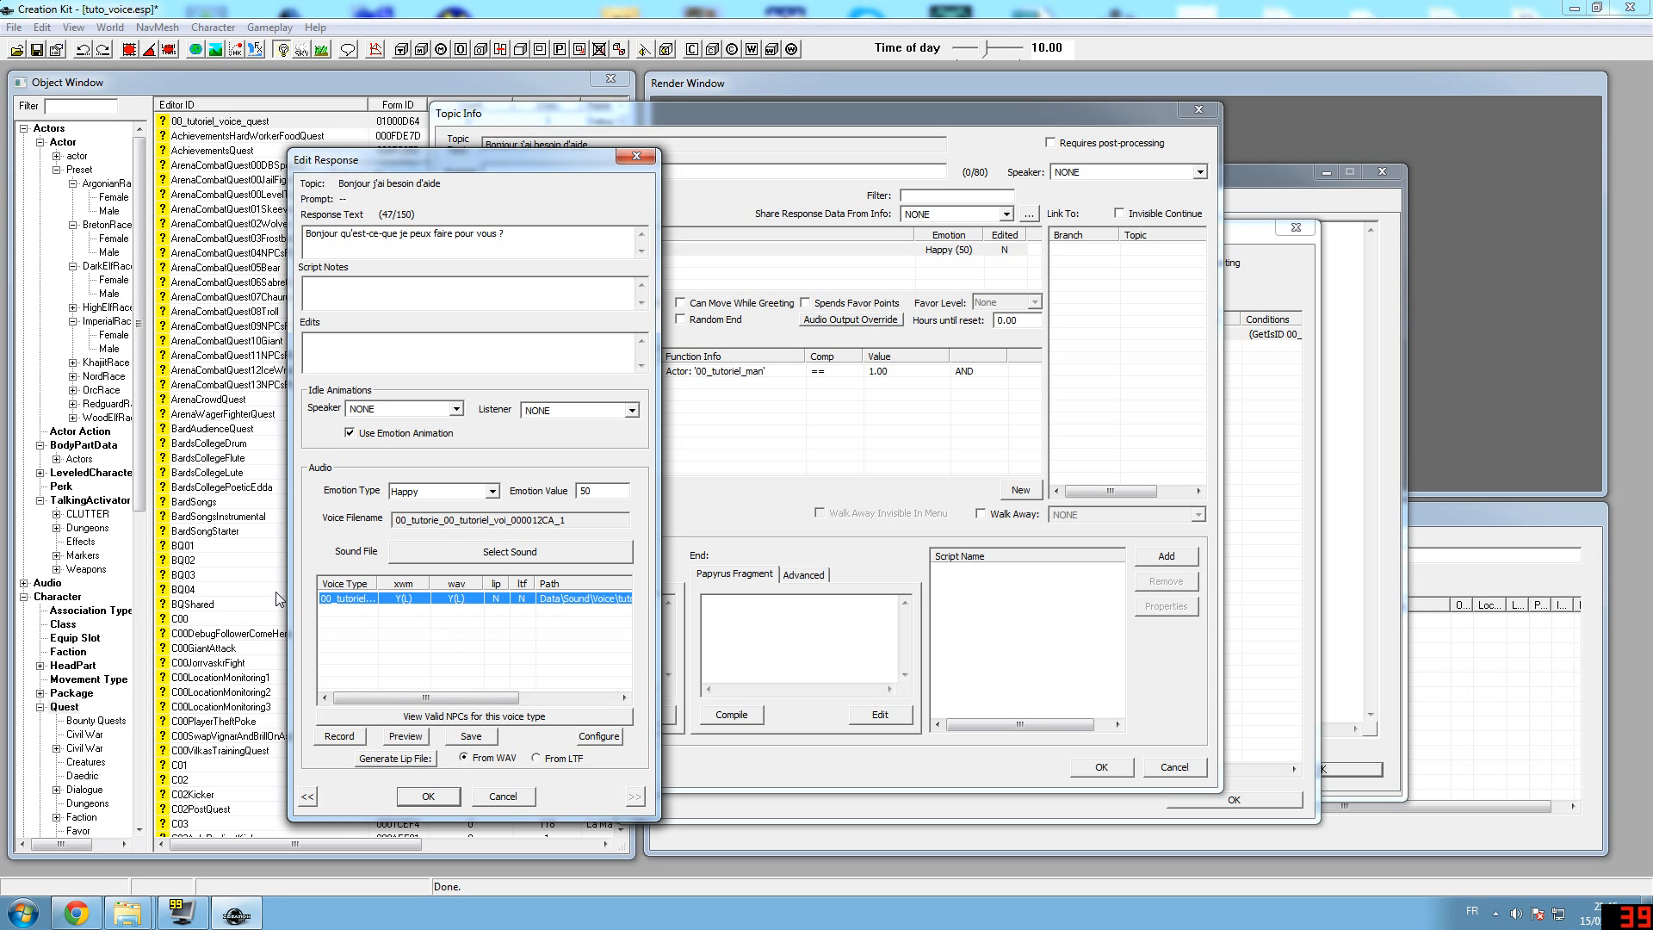
{"action": "left_click_drag", "start_coordinate": [445, 696], "coordinate": [393, 596]}
{"action": "left_click", "coordinate": [399, 761]}
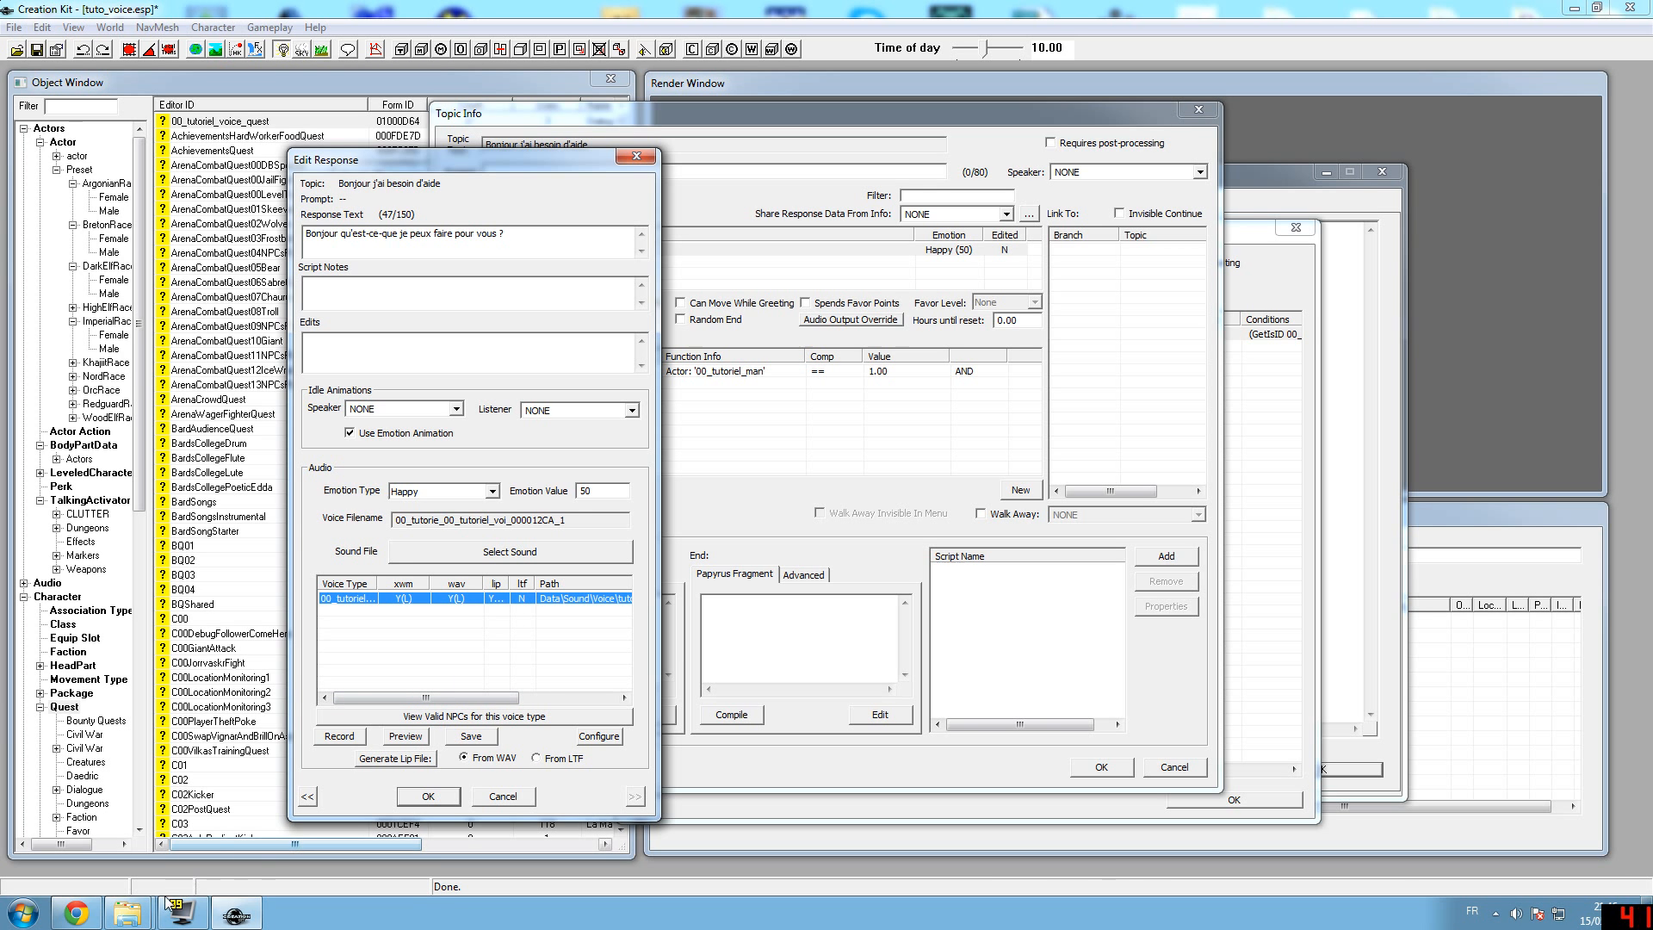
Check the 00_tutoriel_voice folder for the generated .lip file, then return to the Edit Response dialog
{"action": "left_click", "coordinate": [137, 914]}
{"action": "left_click", "coordinate": [319, 825]}
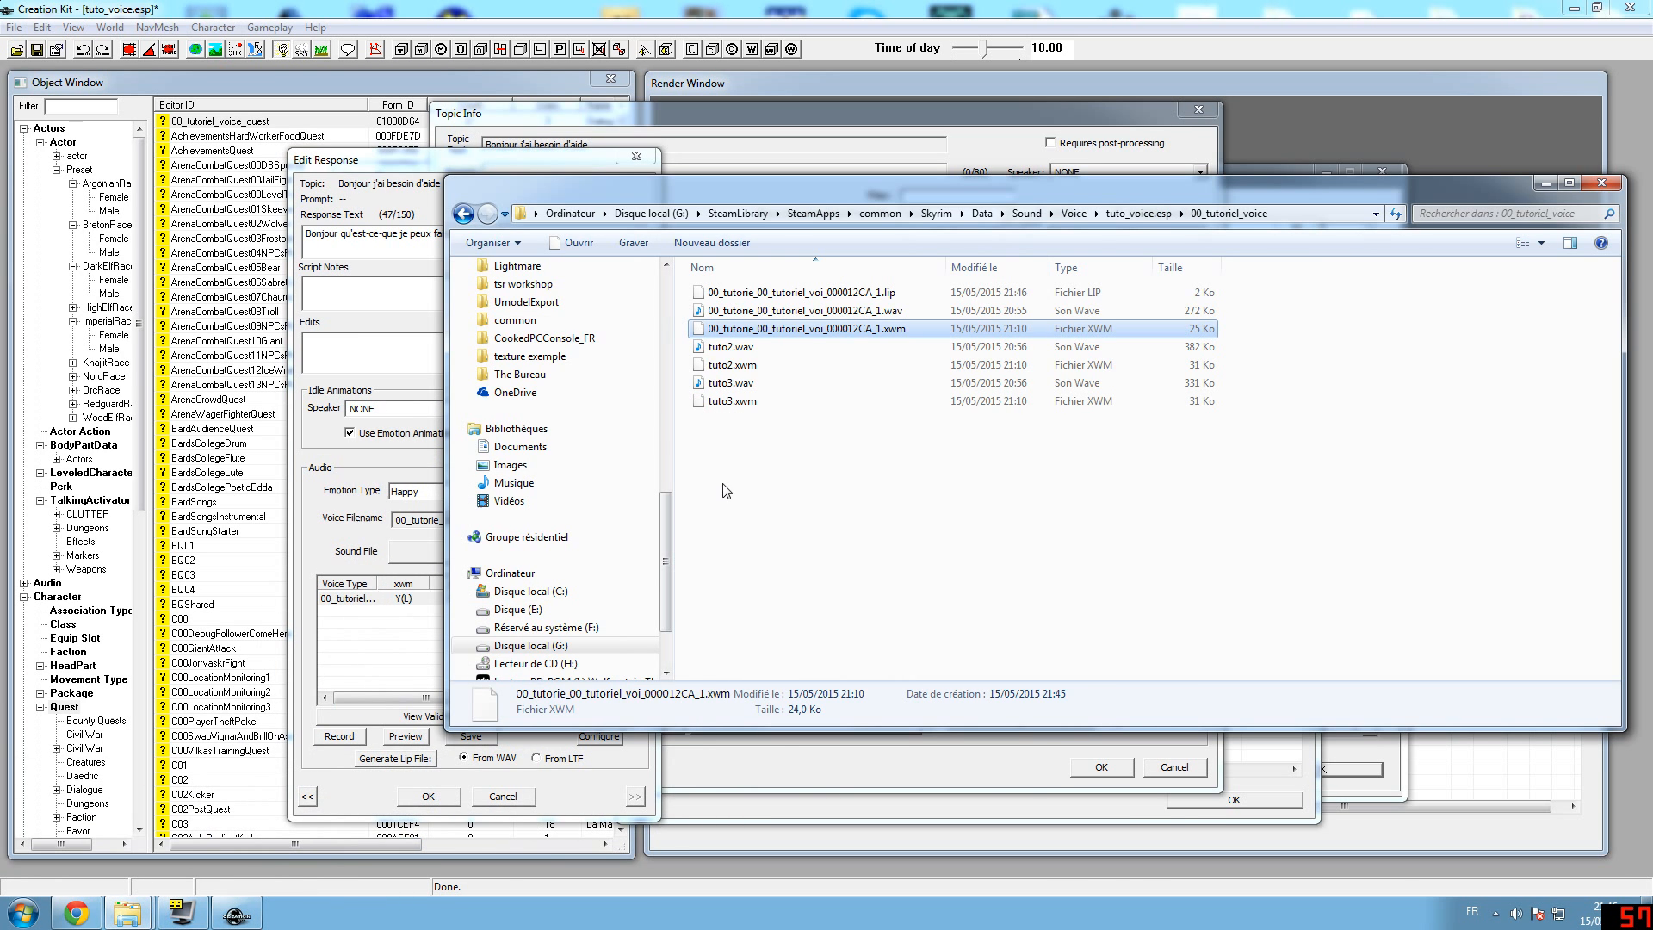
{"action": "left_click", "coordinate": [891, 297]}
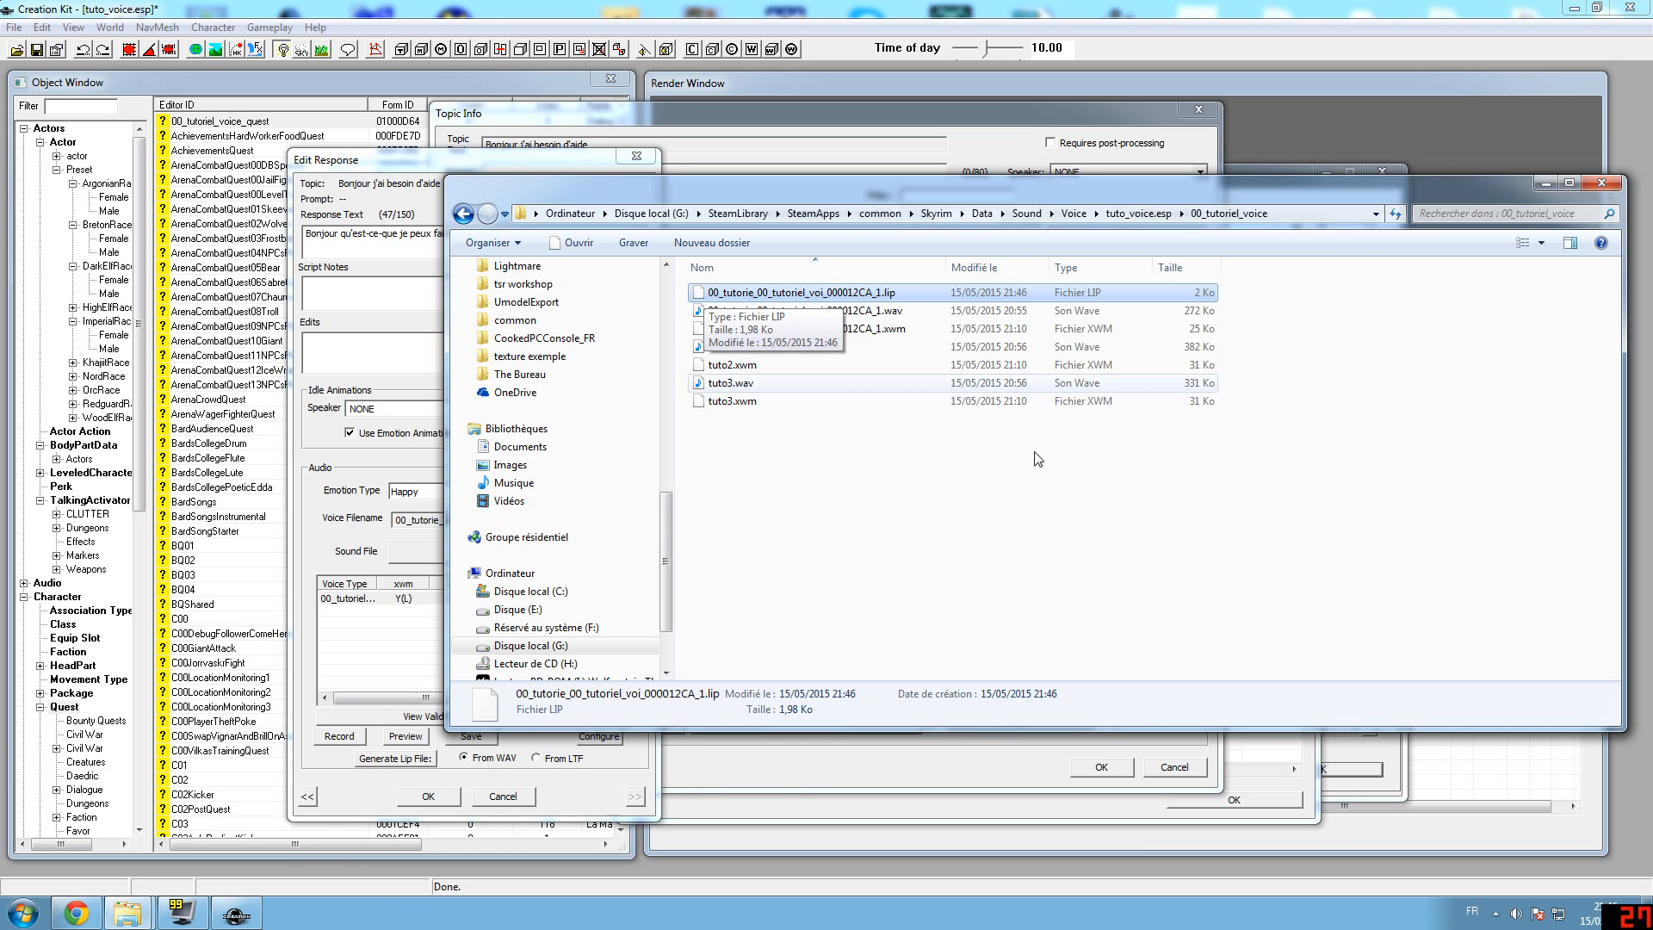
{"action": "left_click", "coordinate": [874, 470]}
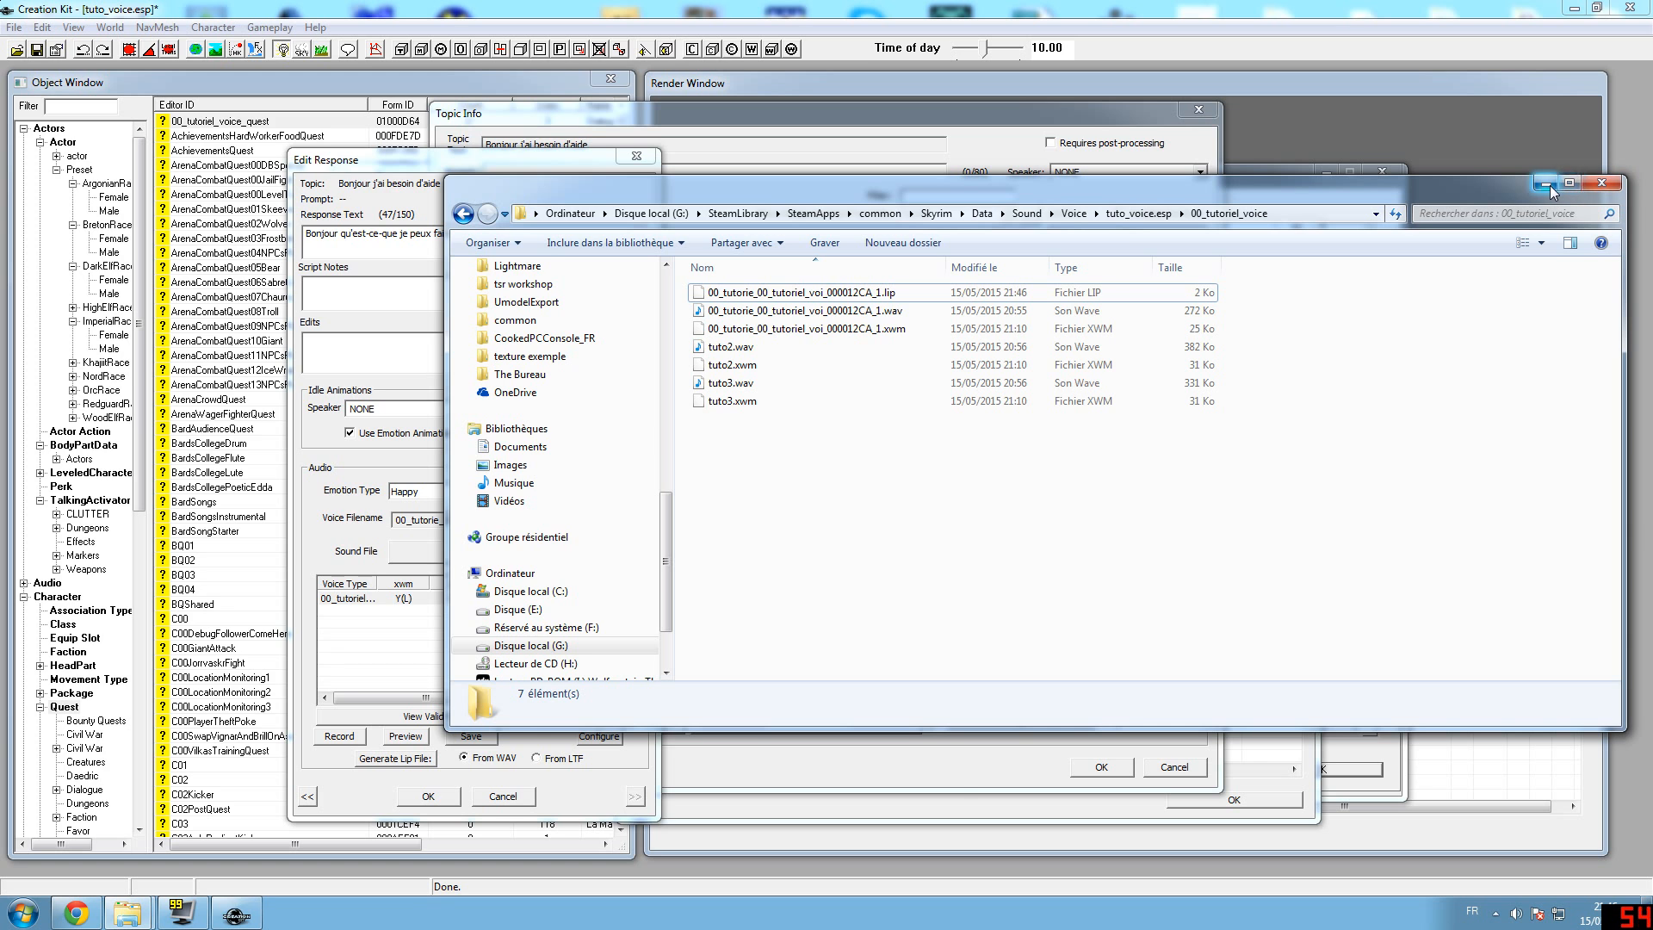
{"action": "left_click", "coordinate": [1547, 183]}
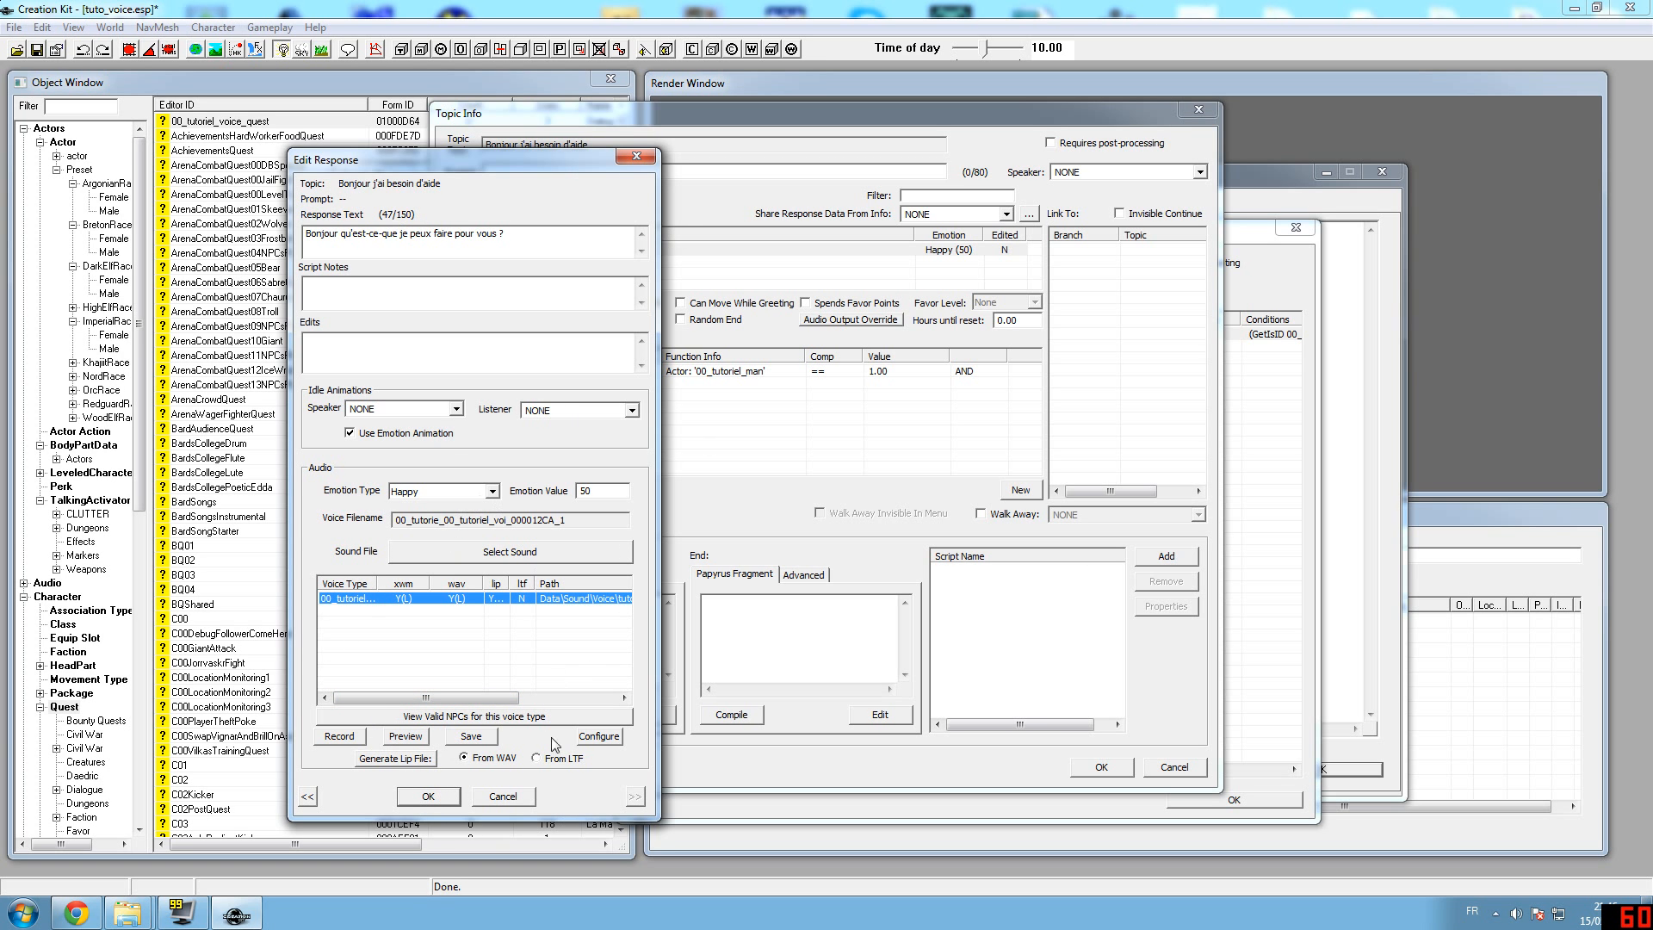
Confirm the response, topic info and topic dialogs, and widen the bonjour topic box in the dialogue view
{"action": "left_click", "coordinate": [435, 797]}
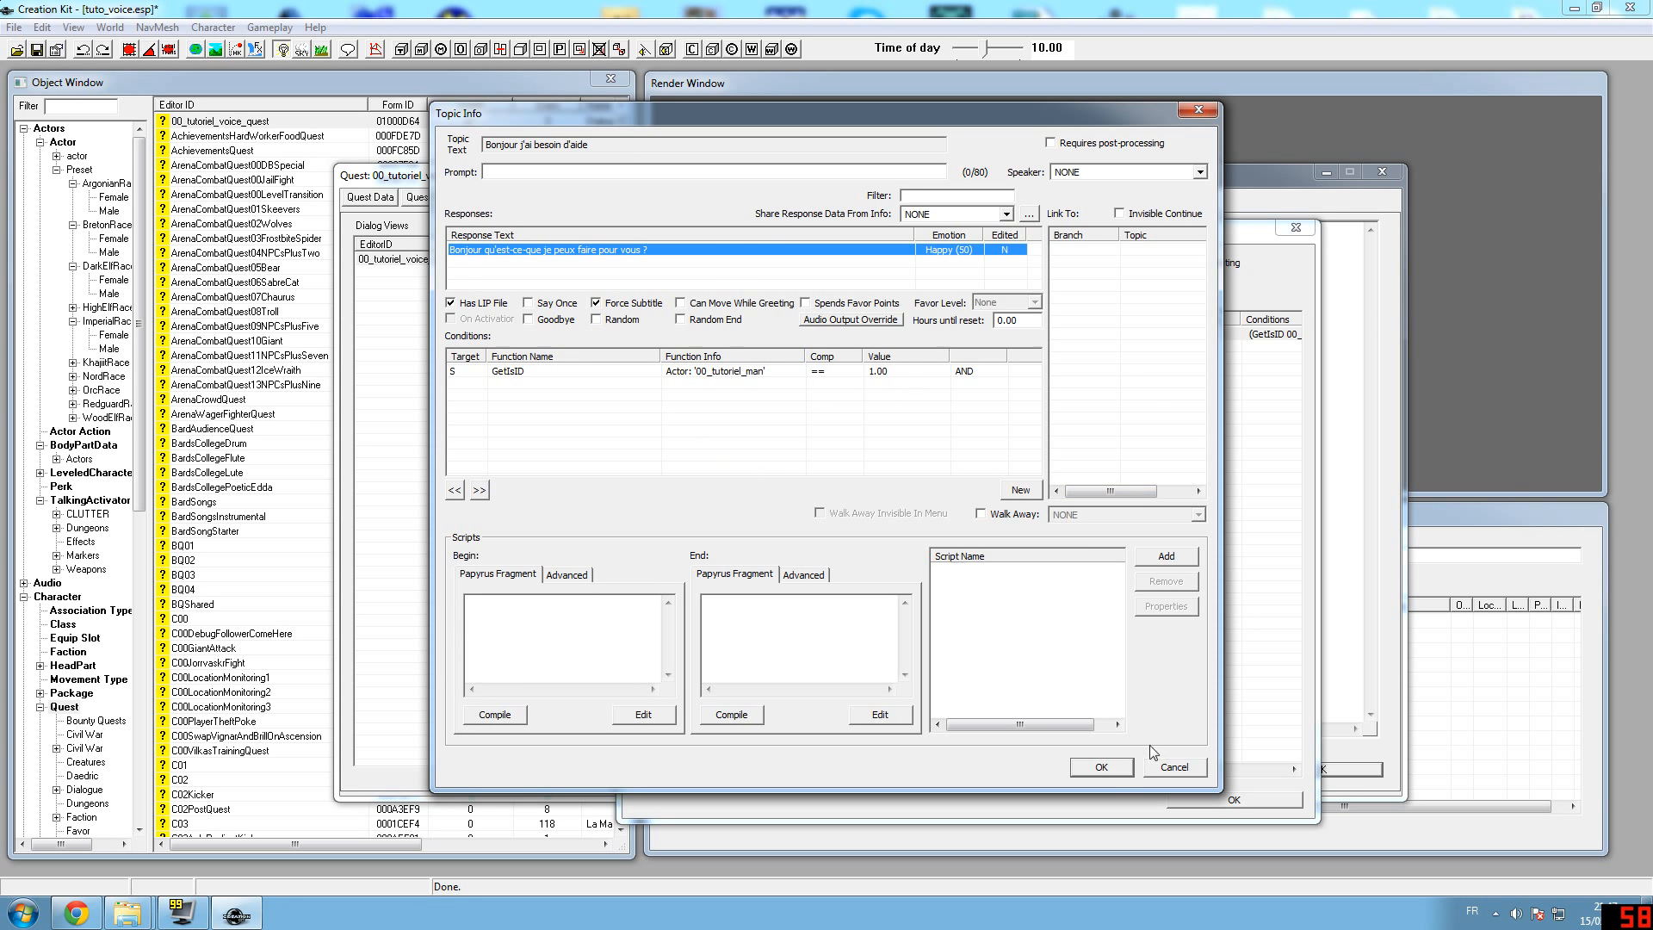
{"action": "left_click", "coordinate": [1099, 767]}
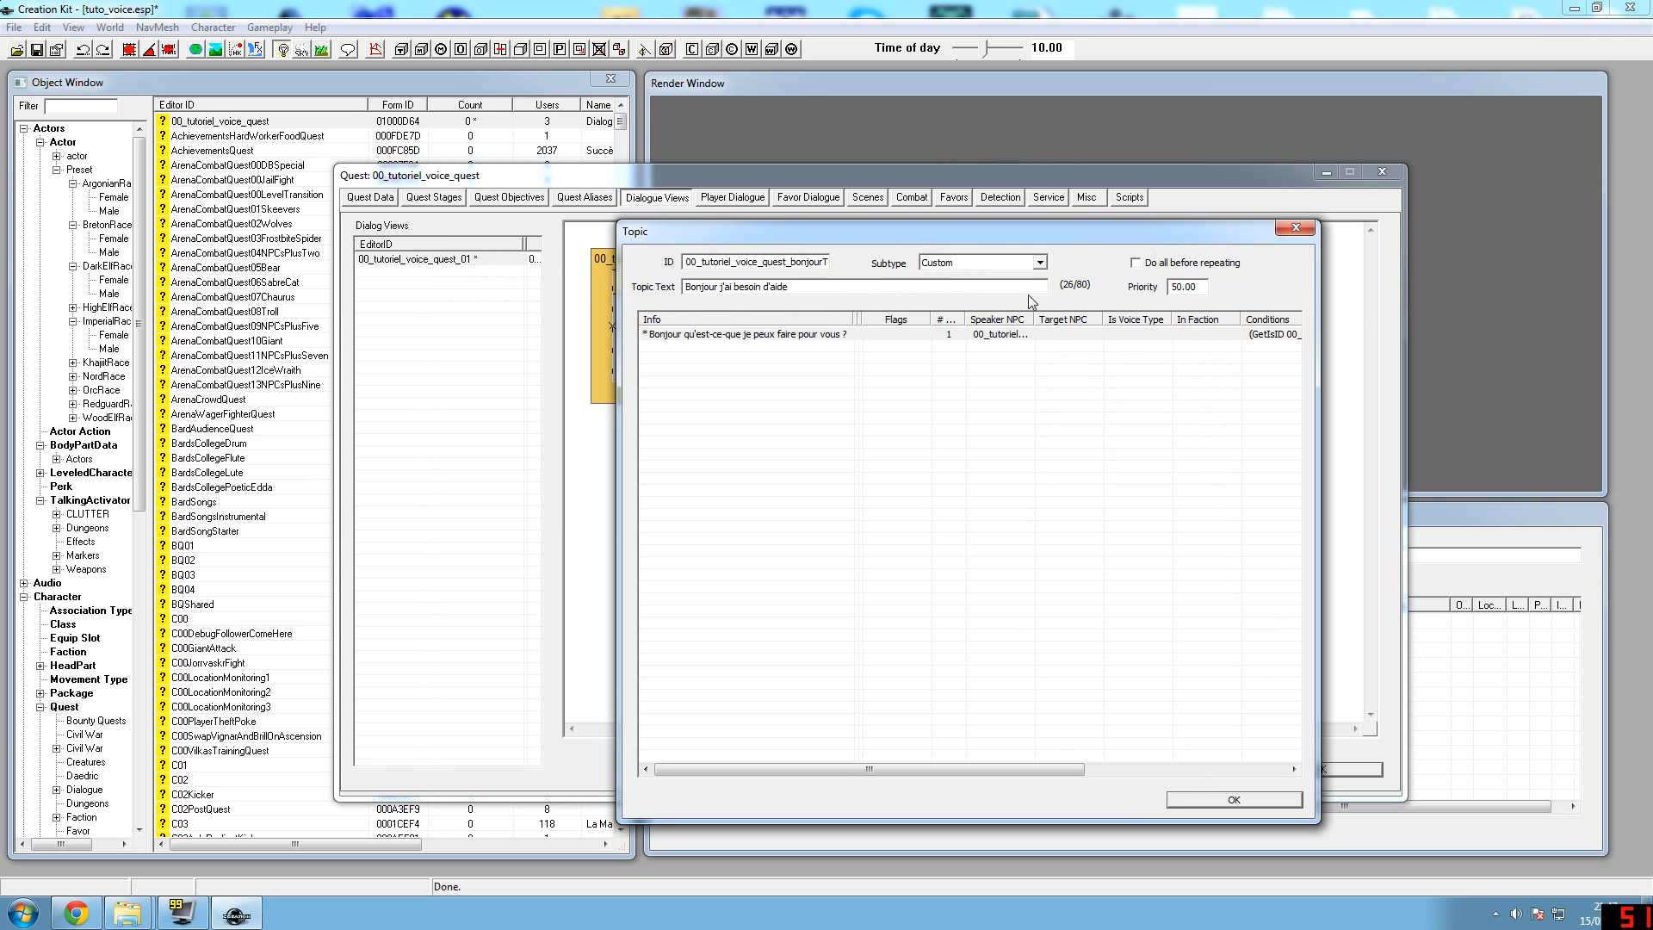
{"action": "left_click", "coordinate": [1213, 801]}
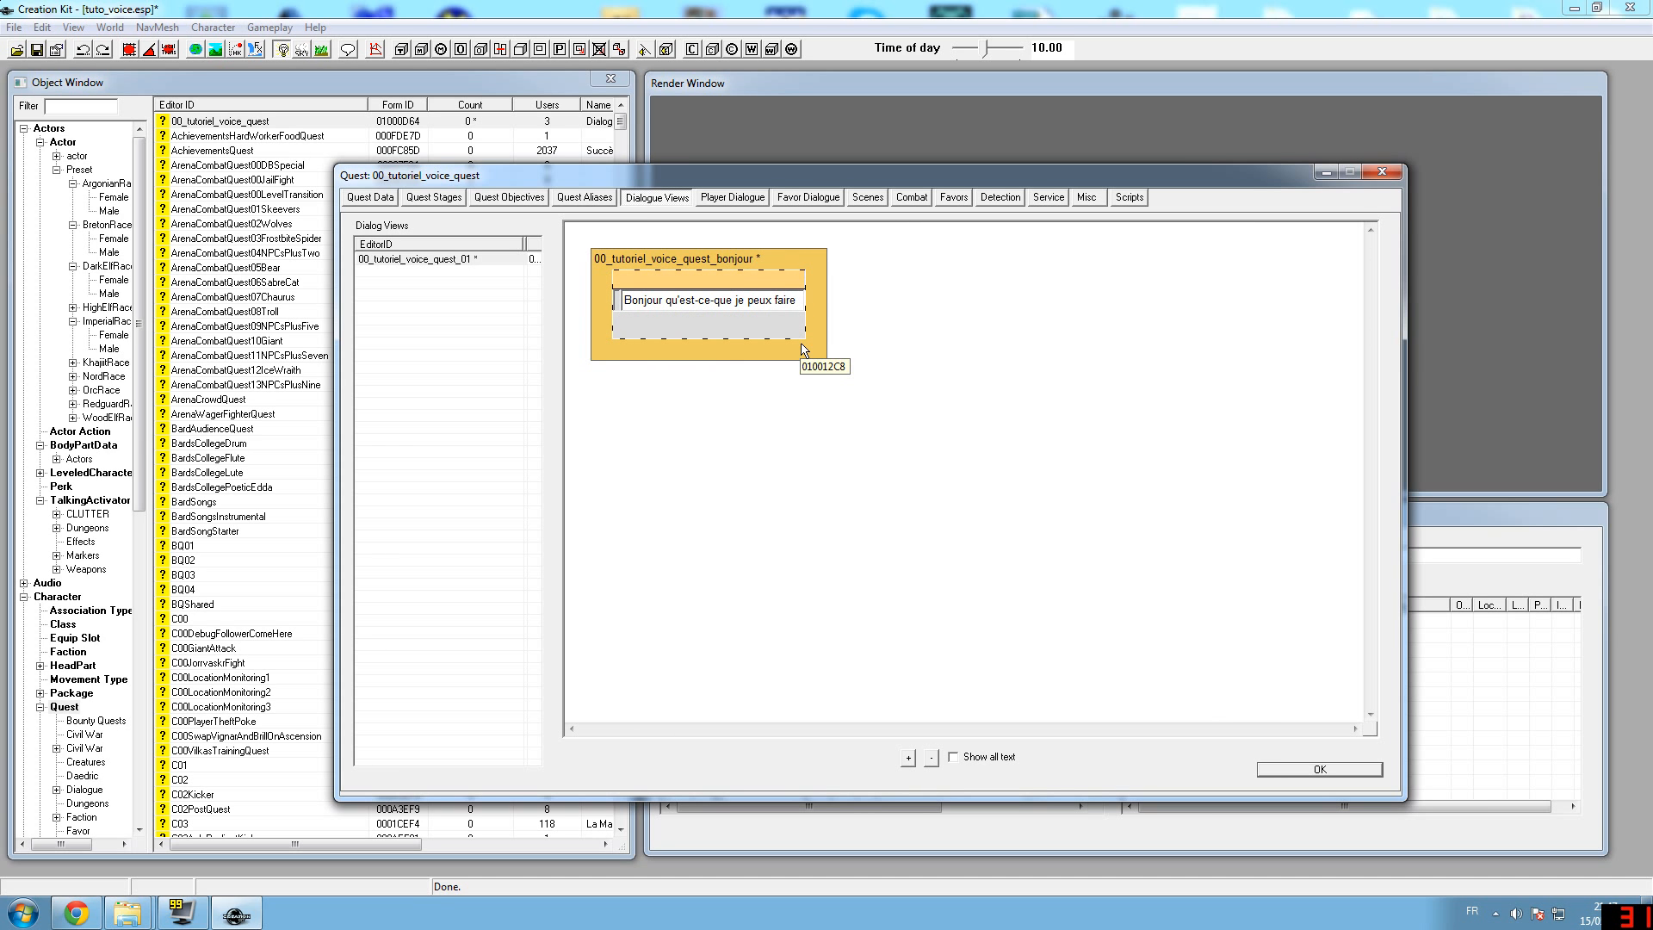
{"action": "left_click_drag", "start_coordinate": [802, 339], "coordinate": [818, 338]}
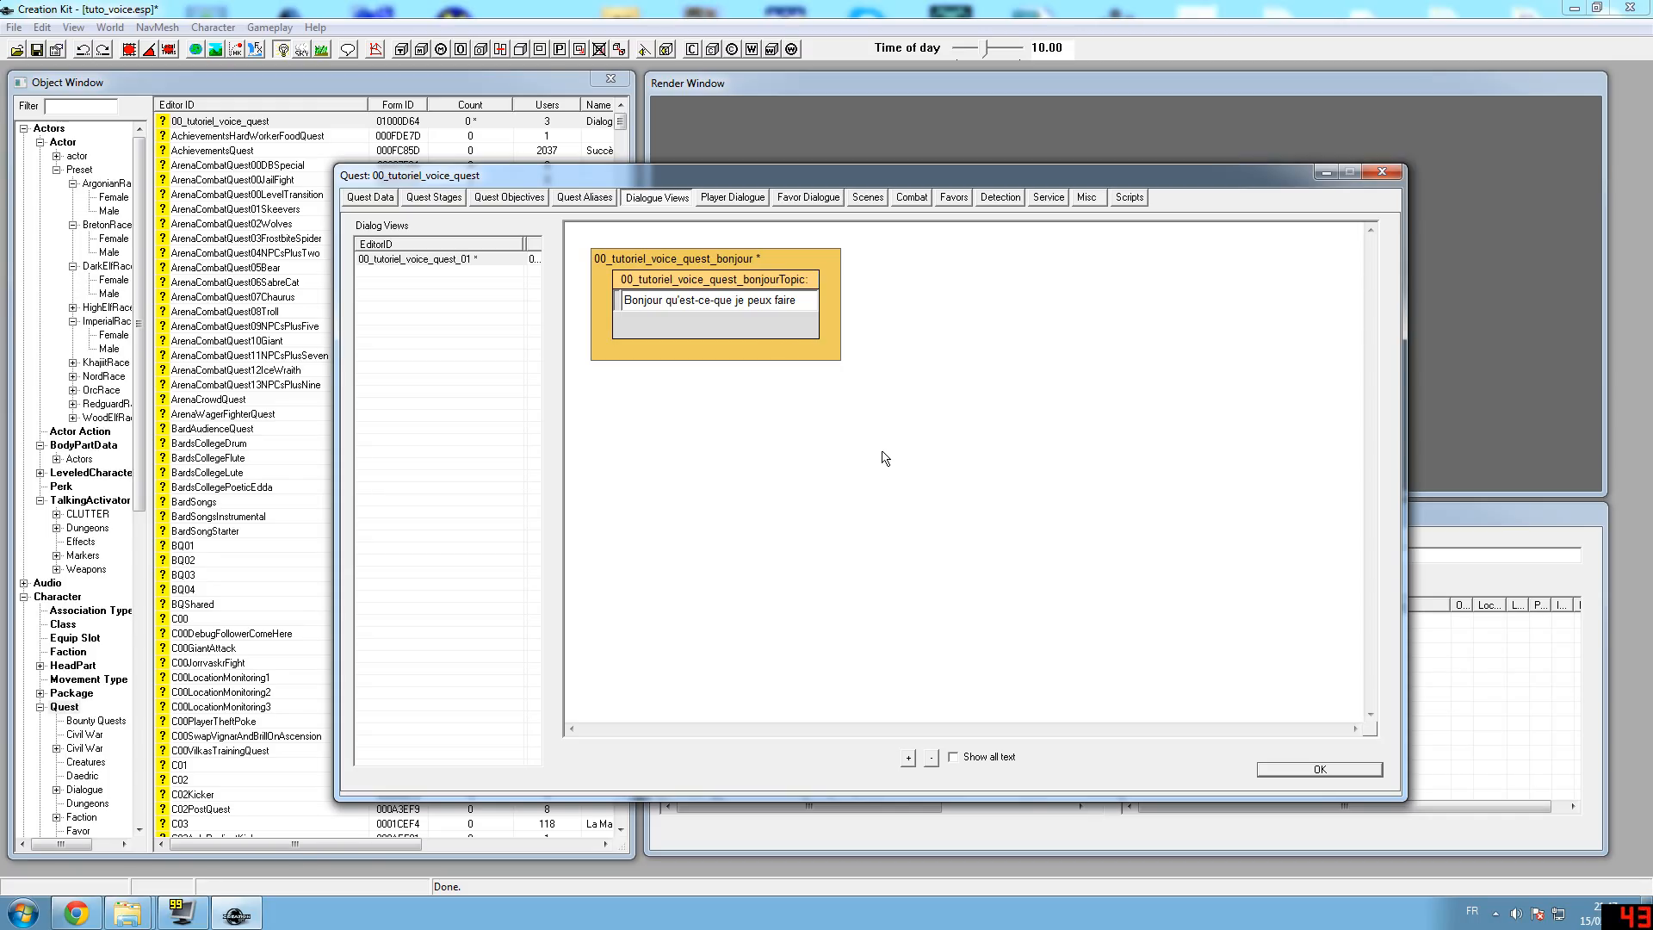
Create the branch 00_tutoriel_voice_quest_aide with starting topic 00_tutoriel_voice_quest_aideTopic and place it beside the bonjour branch
{"action": "right_click", "coordinate": [919, 403]}
{"action": "left_click", "coordinate": [952, 412]}
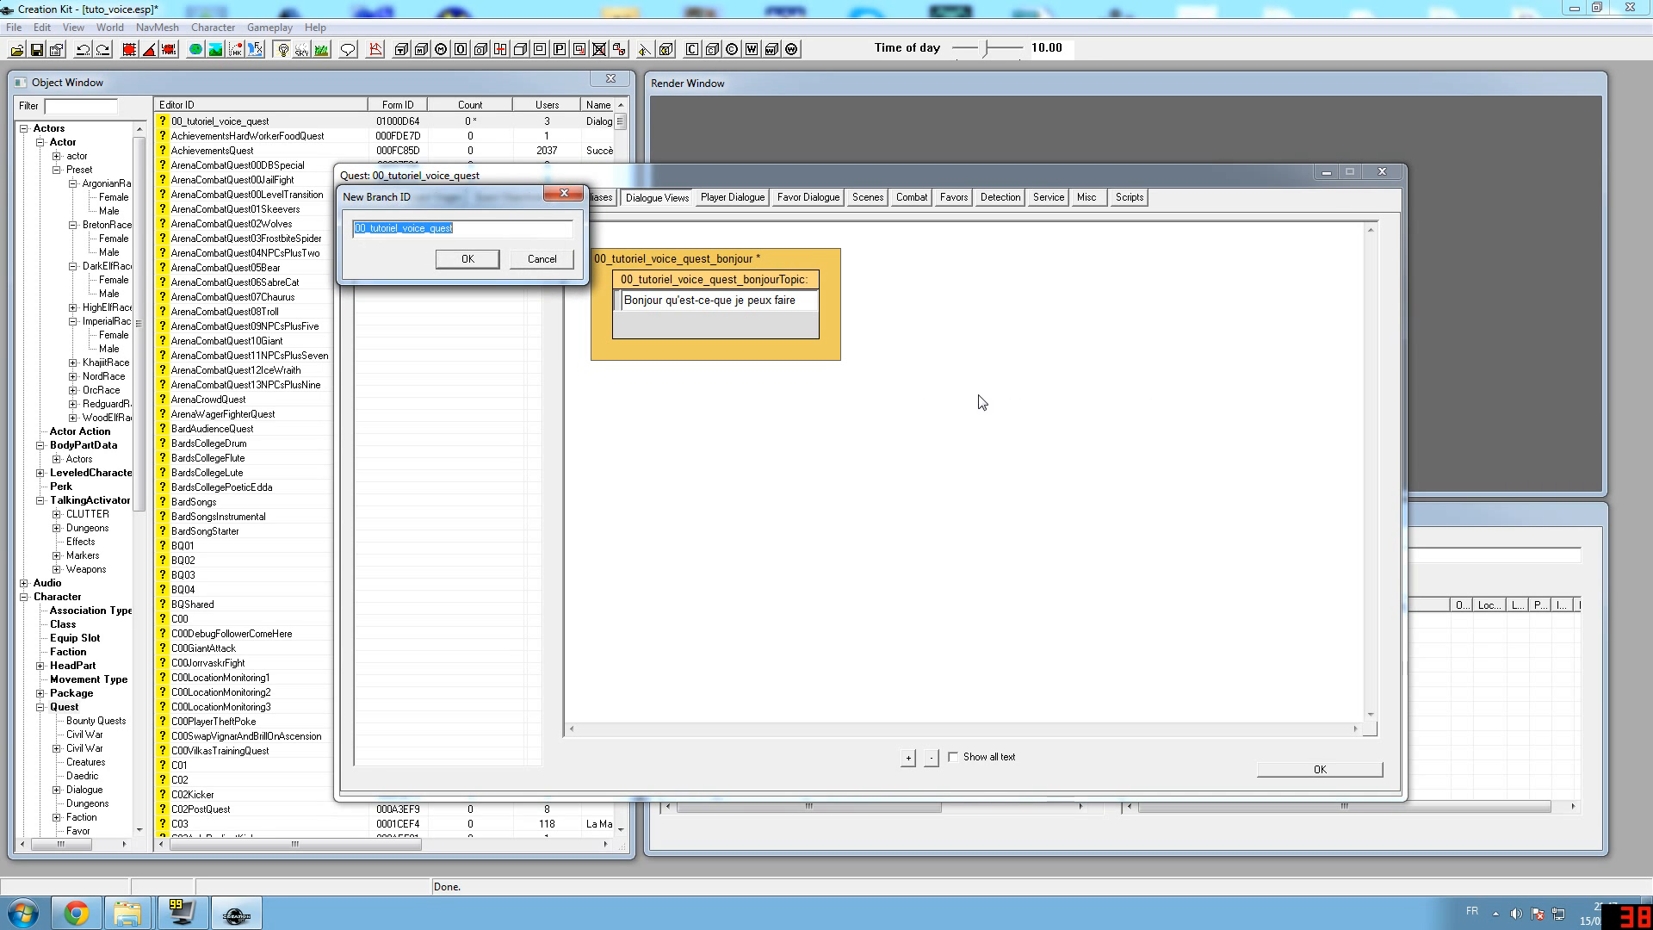
{"action": "key", "text": "End"}
{"action": "left_click", "coordinate": [472, 262]}
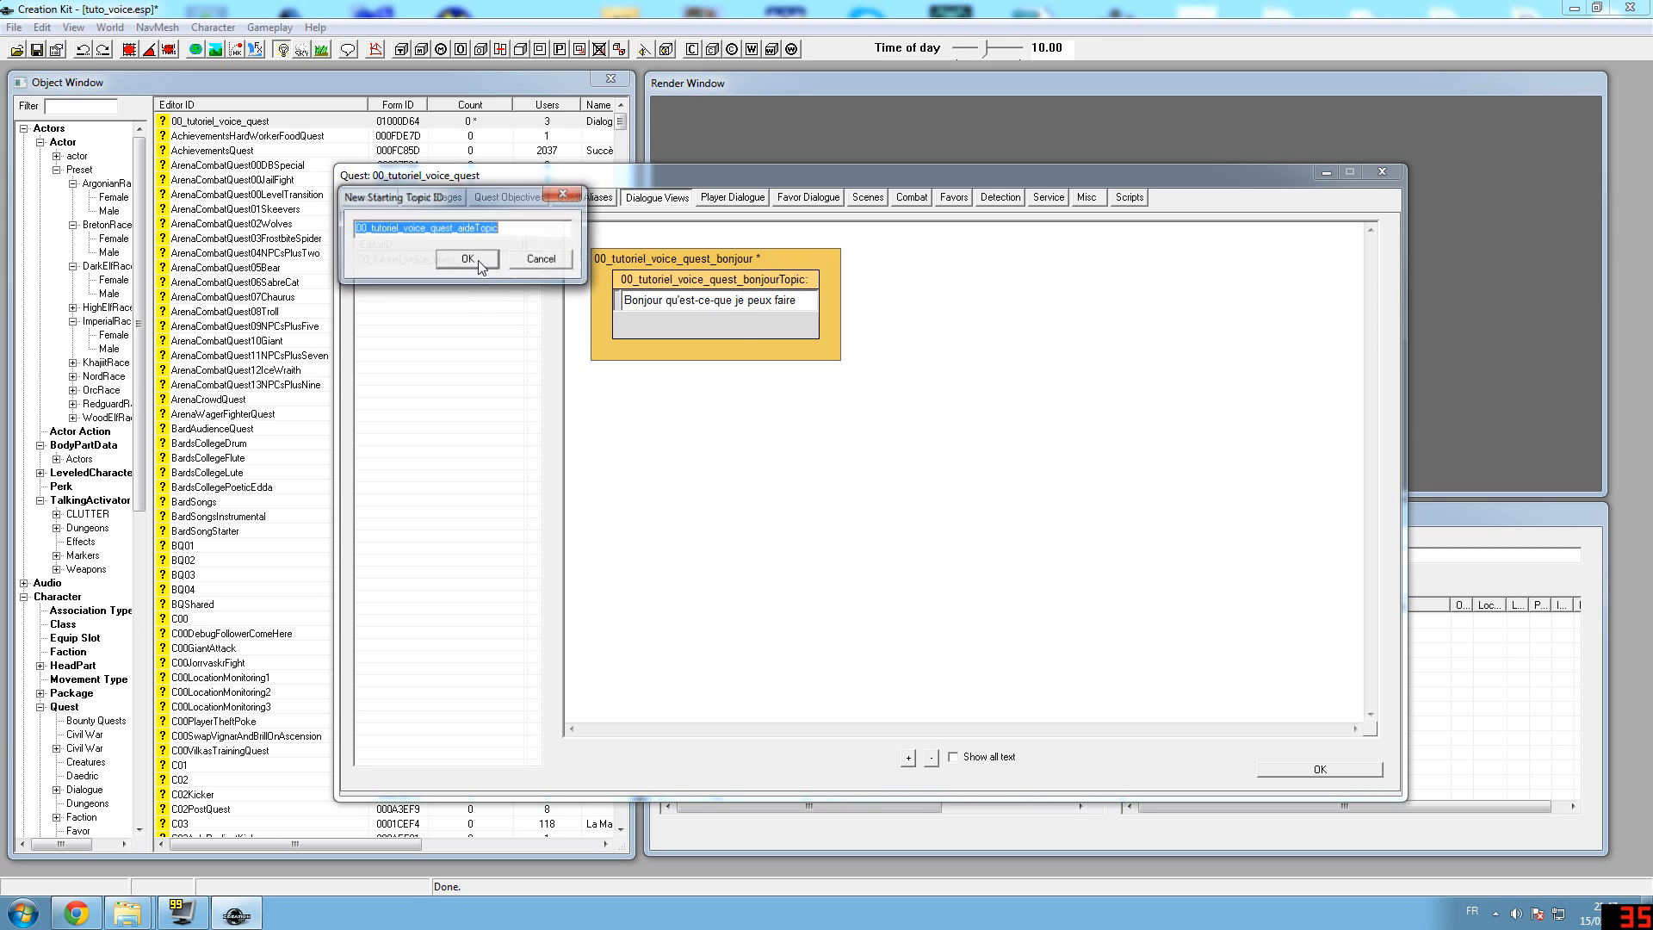
{"action": "left_click", "coordinate": [466, 260]}
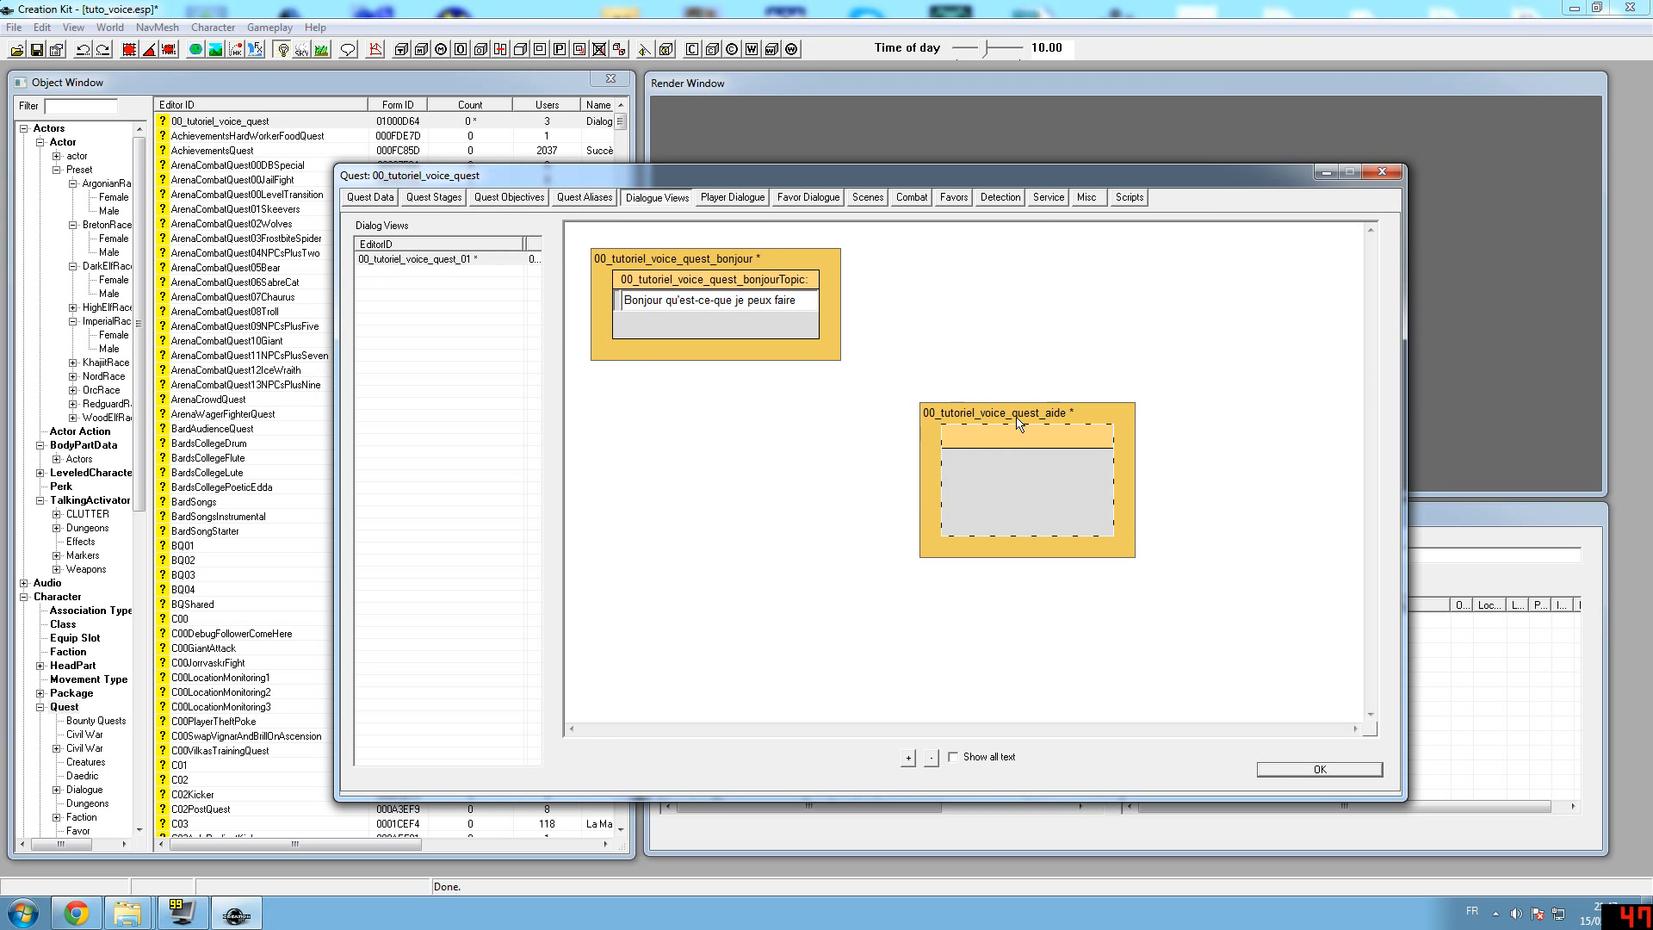
{"action": "left_click_drag", "start_coordinate": [999, 437], "coordinate": [1020, 284]}
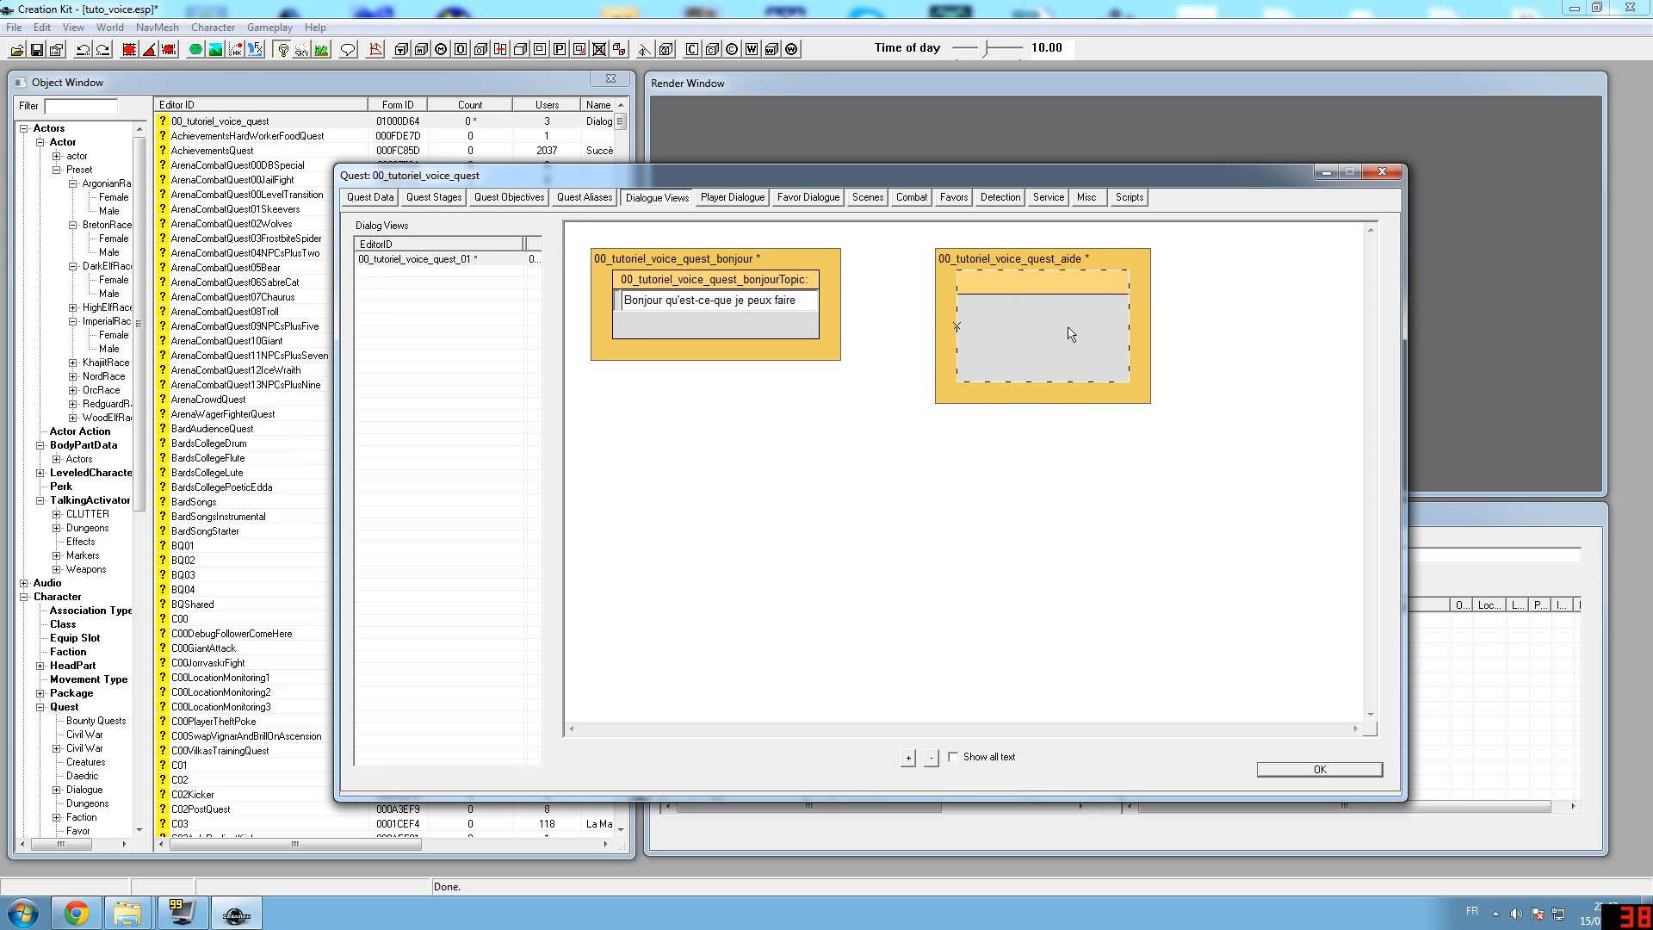
Open the aide topic and set its topic text to "j'ai besoin de votre voix pour un tuto", skipping the spelling check
{"action": "double_click", "coordinate": [1088, 369]}
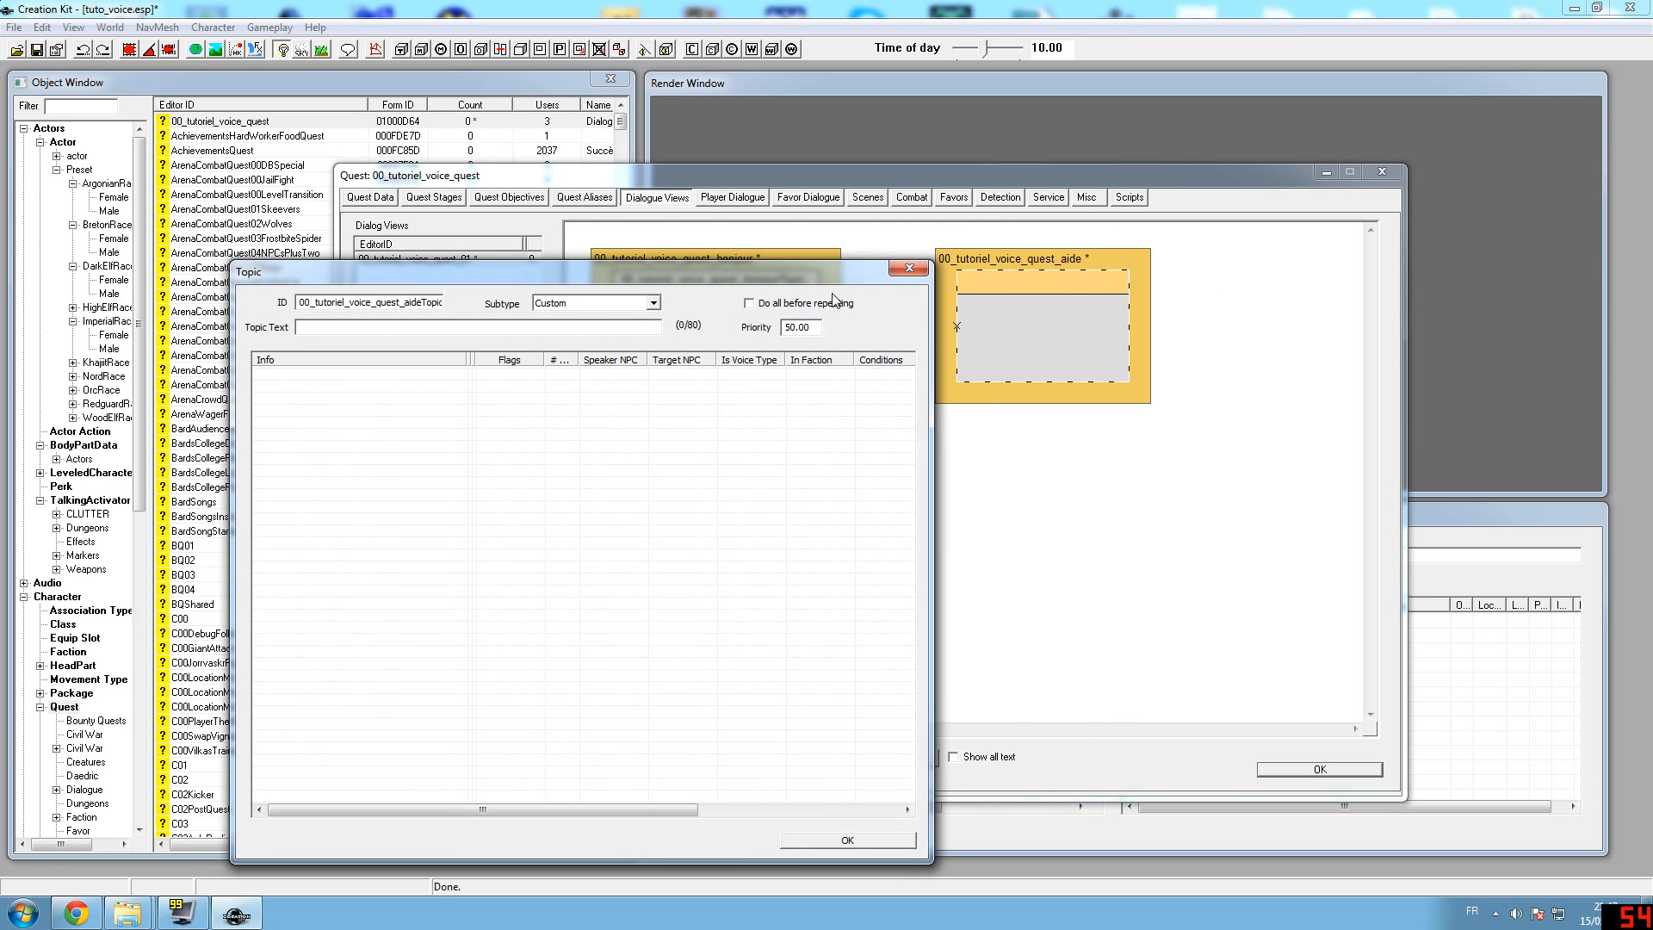
{"action": "left_click_drag", "start_coordinate": [676, 278], "coordinate": [753, 249]}
{"action": "left_click", "coordinate": [457, 302]}
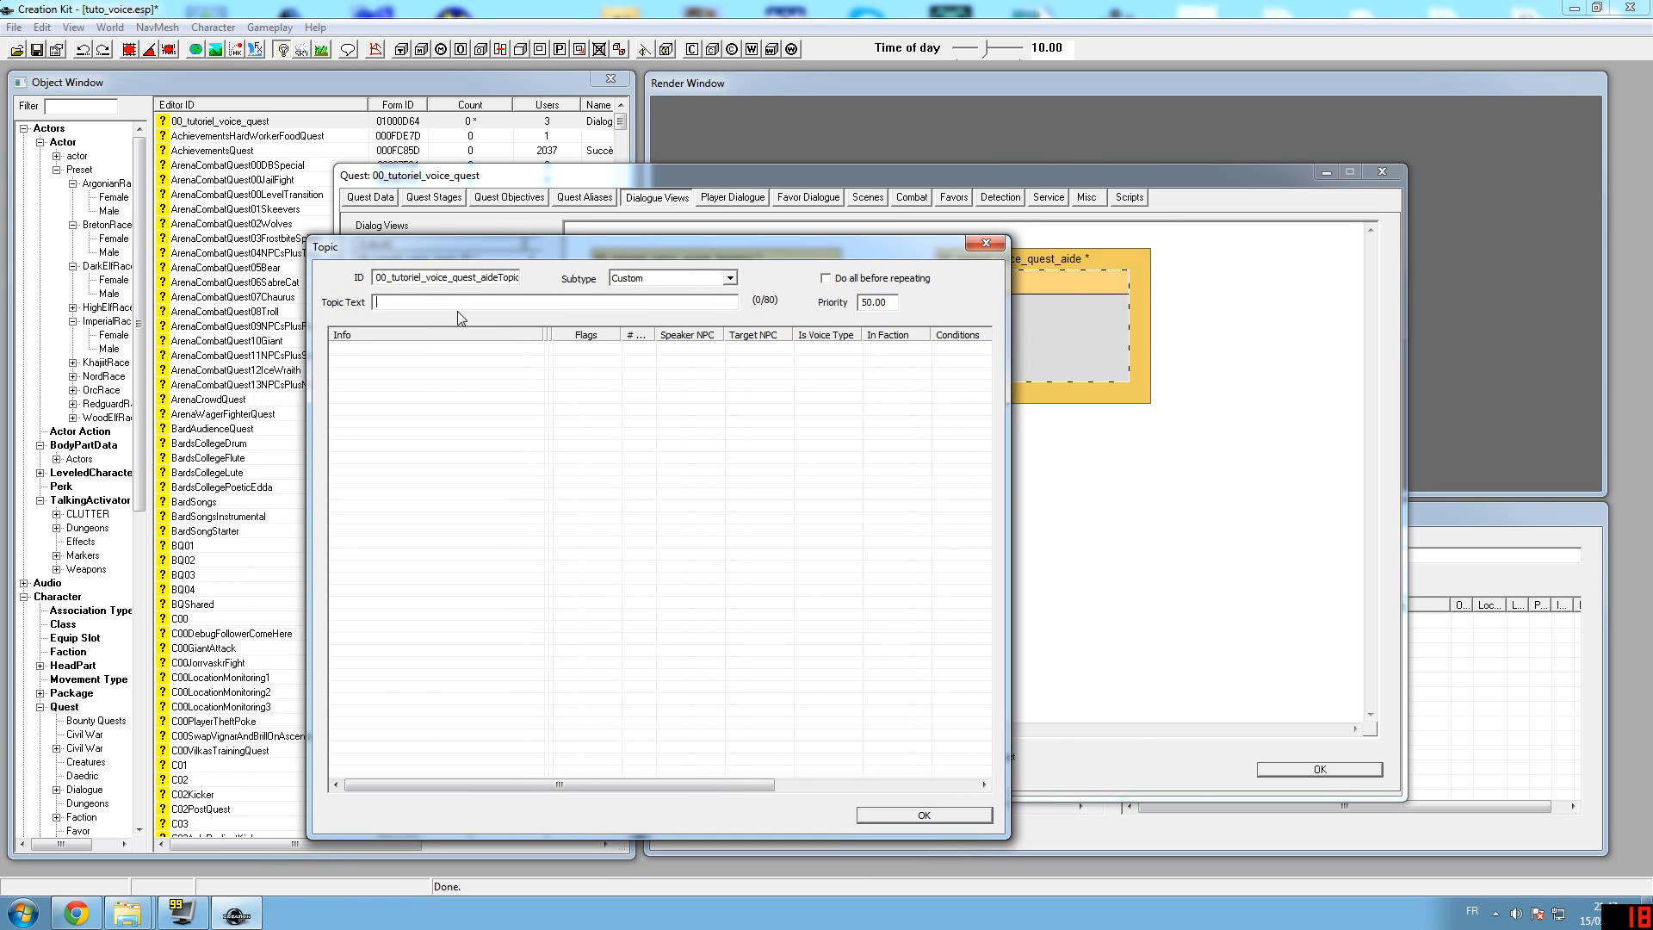
{"action": "type", "text": "j'ai besoin de votre voix pour un tuto."}
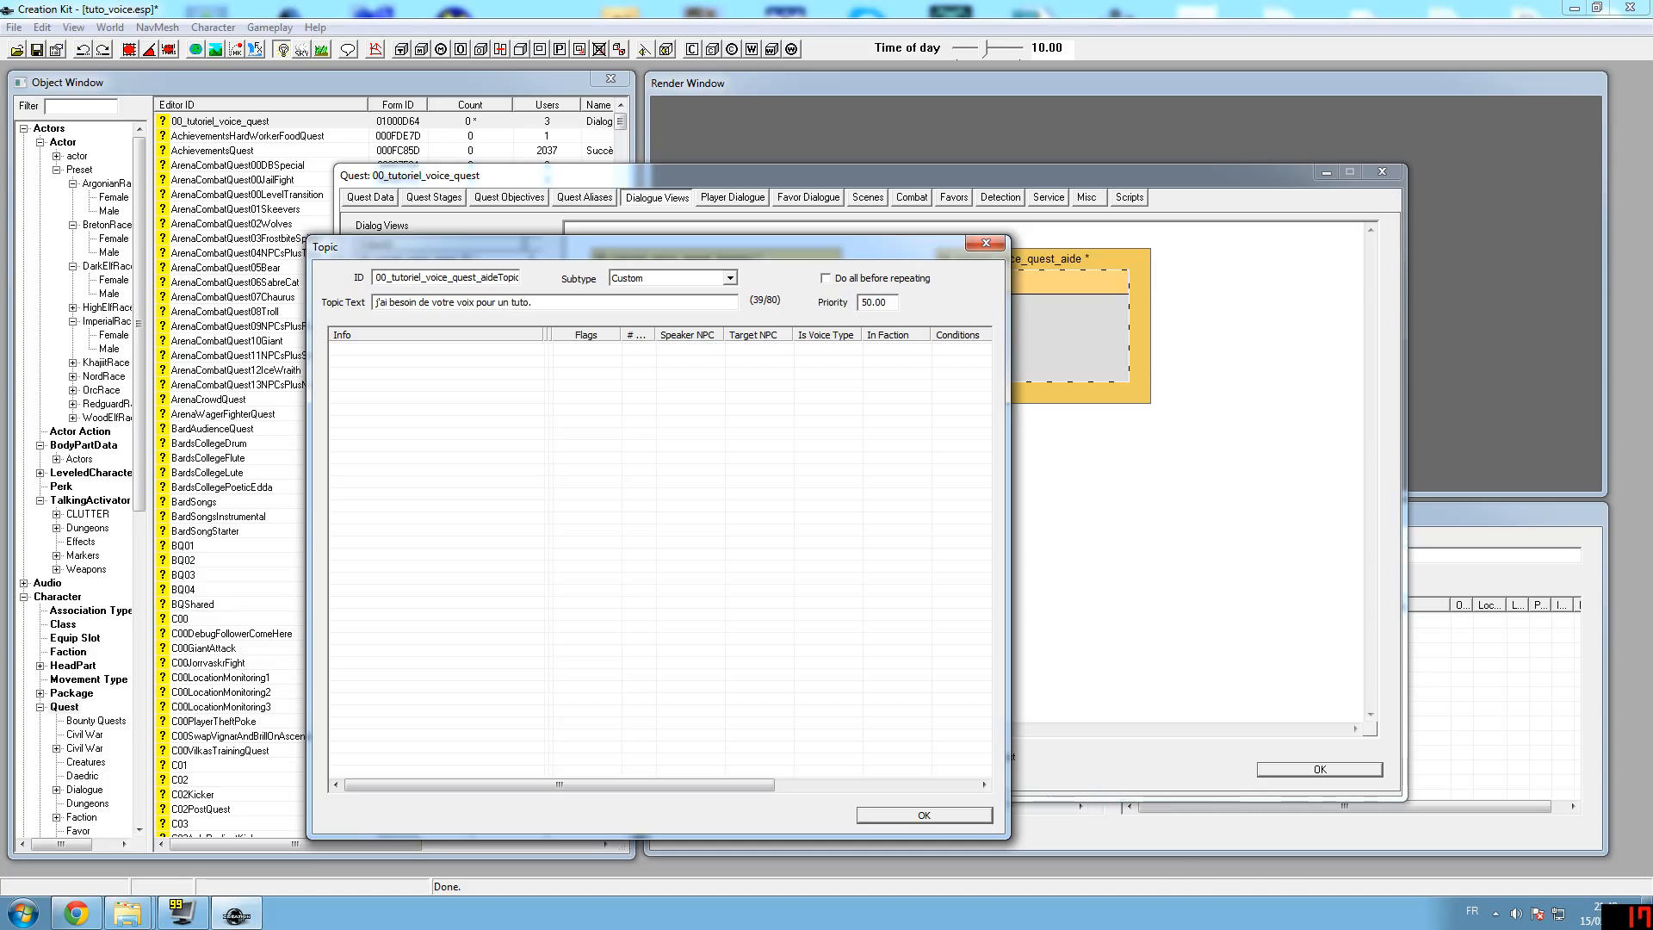
{"action": "key", "text": "BackSpace"}
{"action": "left_click", "coordinate": [487, 349]}
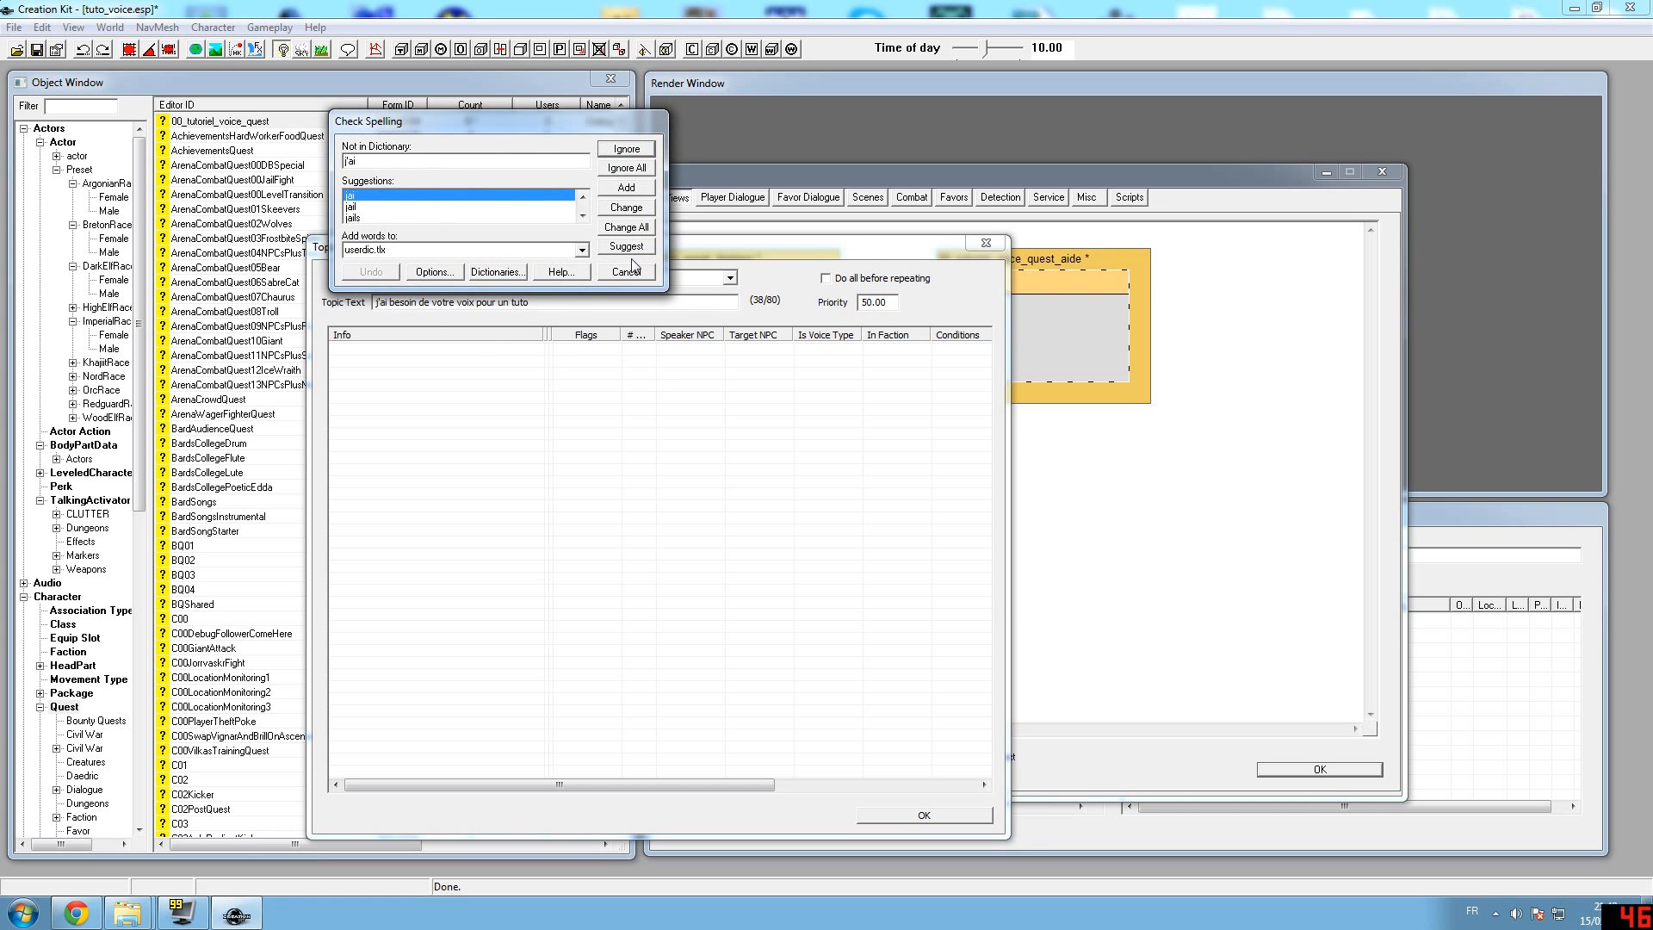
{"action": "left_click", "coordinate": [626, 272]}
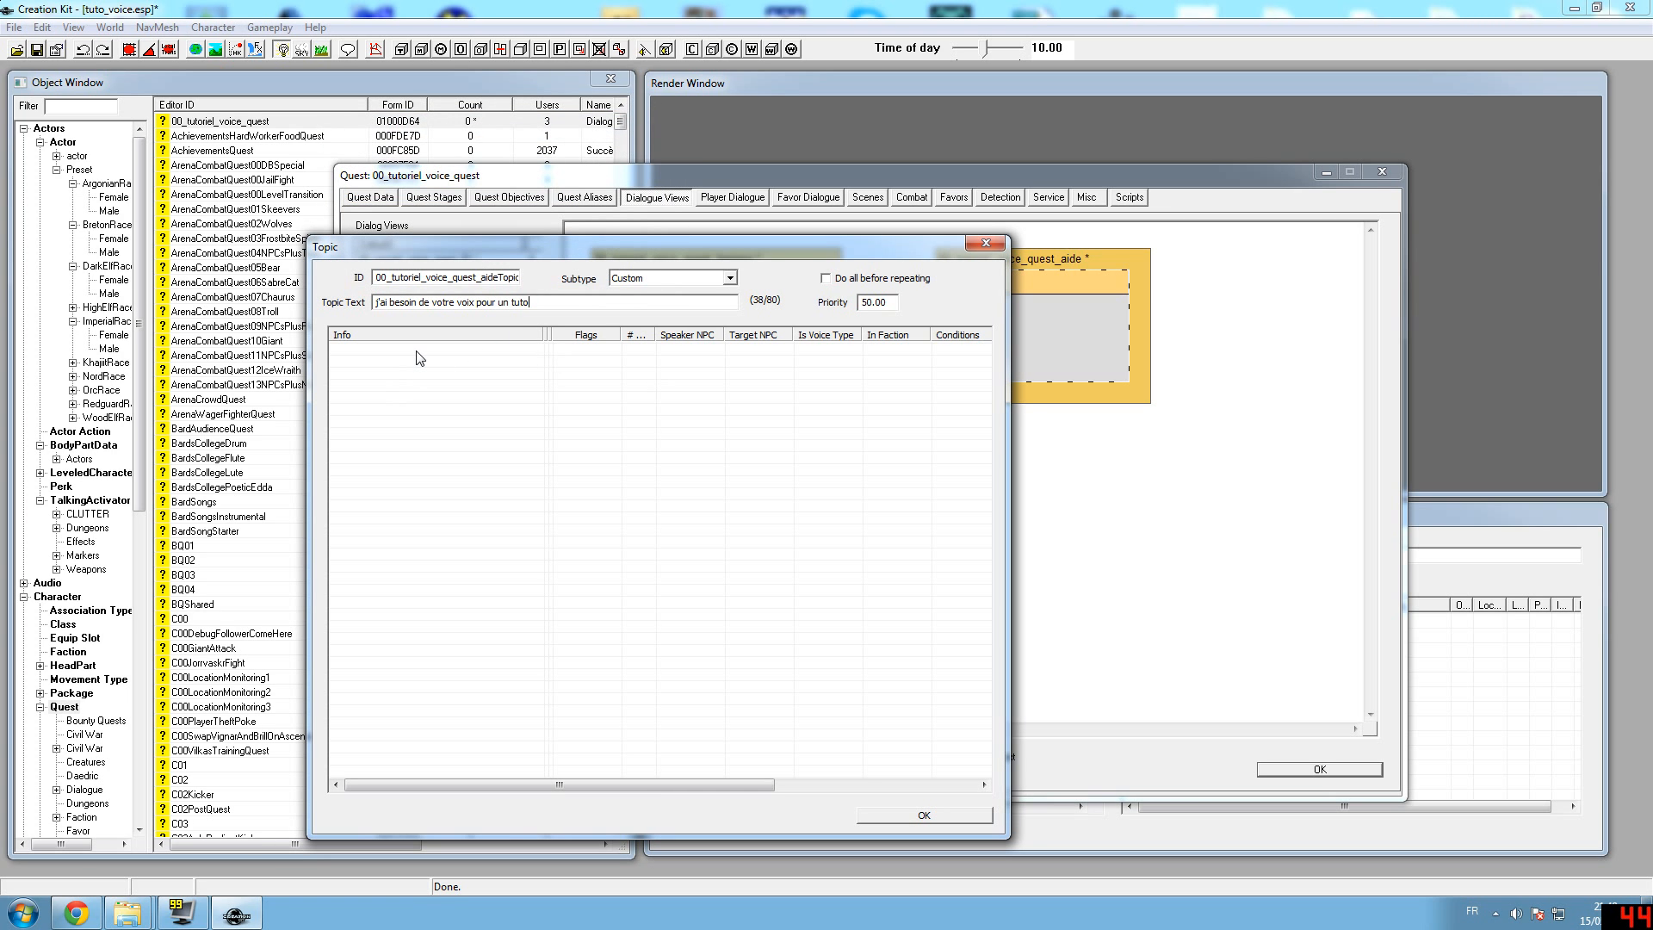
Add a new info to the aide topic with the response text "Ma voix vous dite ! C'est que je ne sais pas trop ..."
{"action": "right_click", "coordinate": [419, 357]}
{"action": "left_click", "coordinate": [435, 361]}
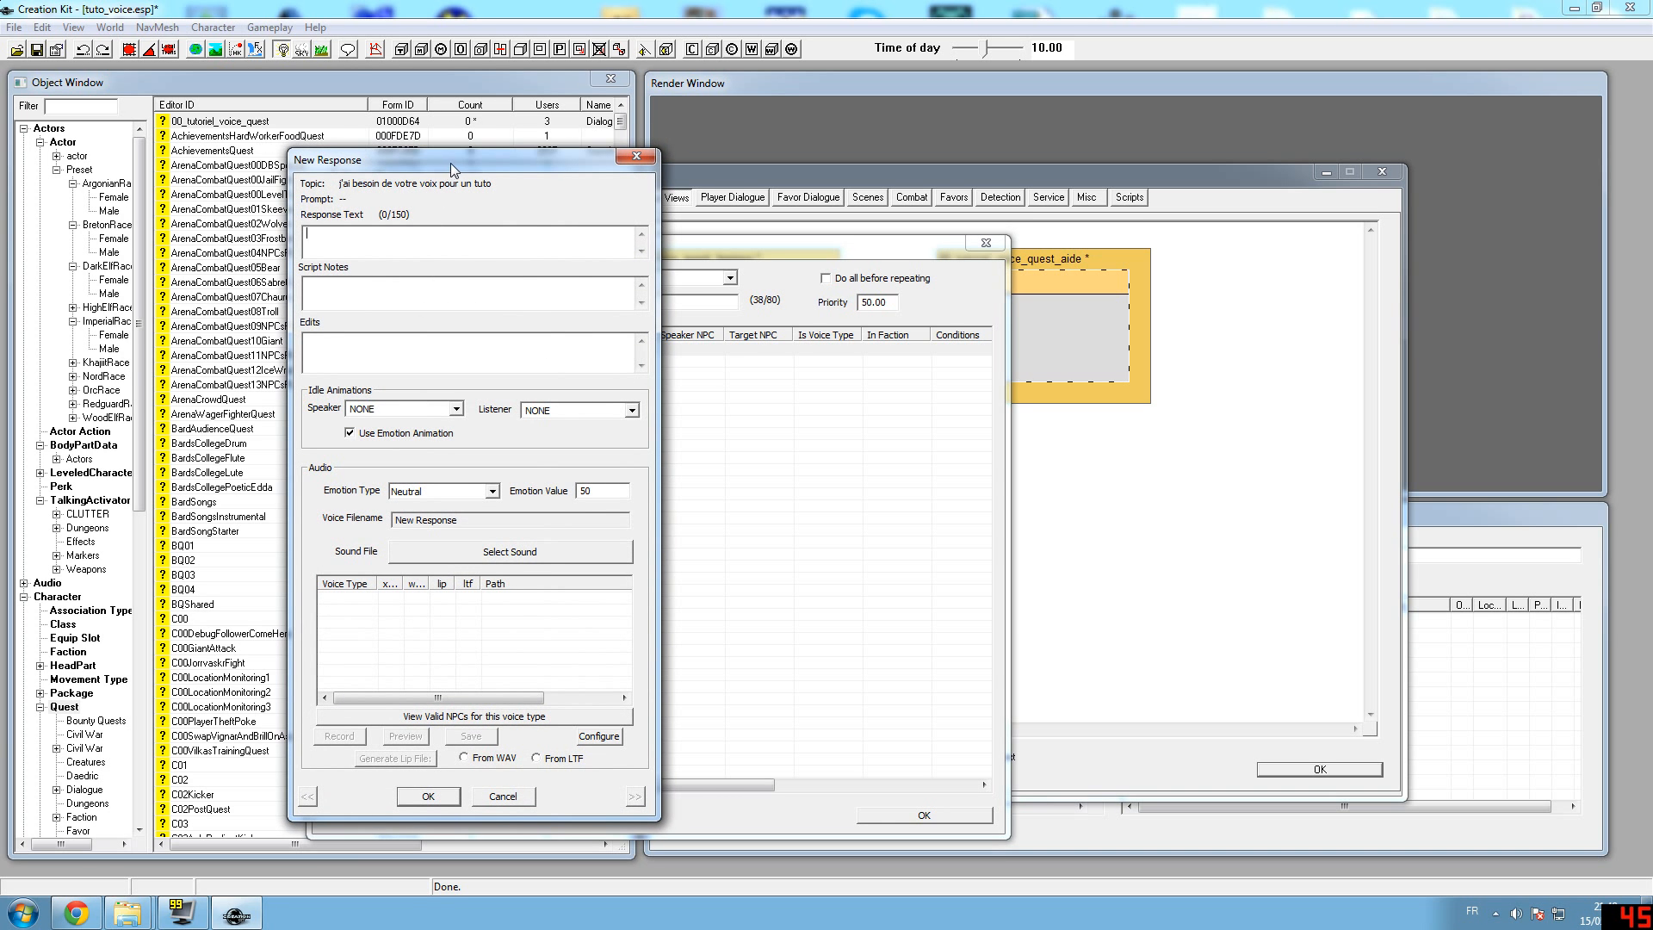
{"action": "left_click_drag", "start_coordinate": [448, 163], "coordinate": [514, 174]}
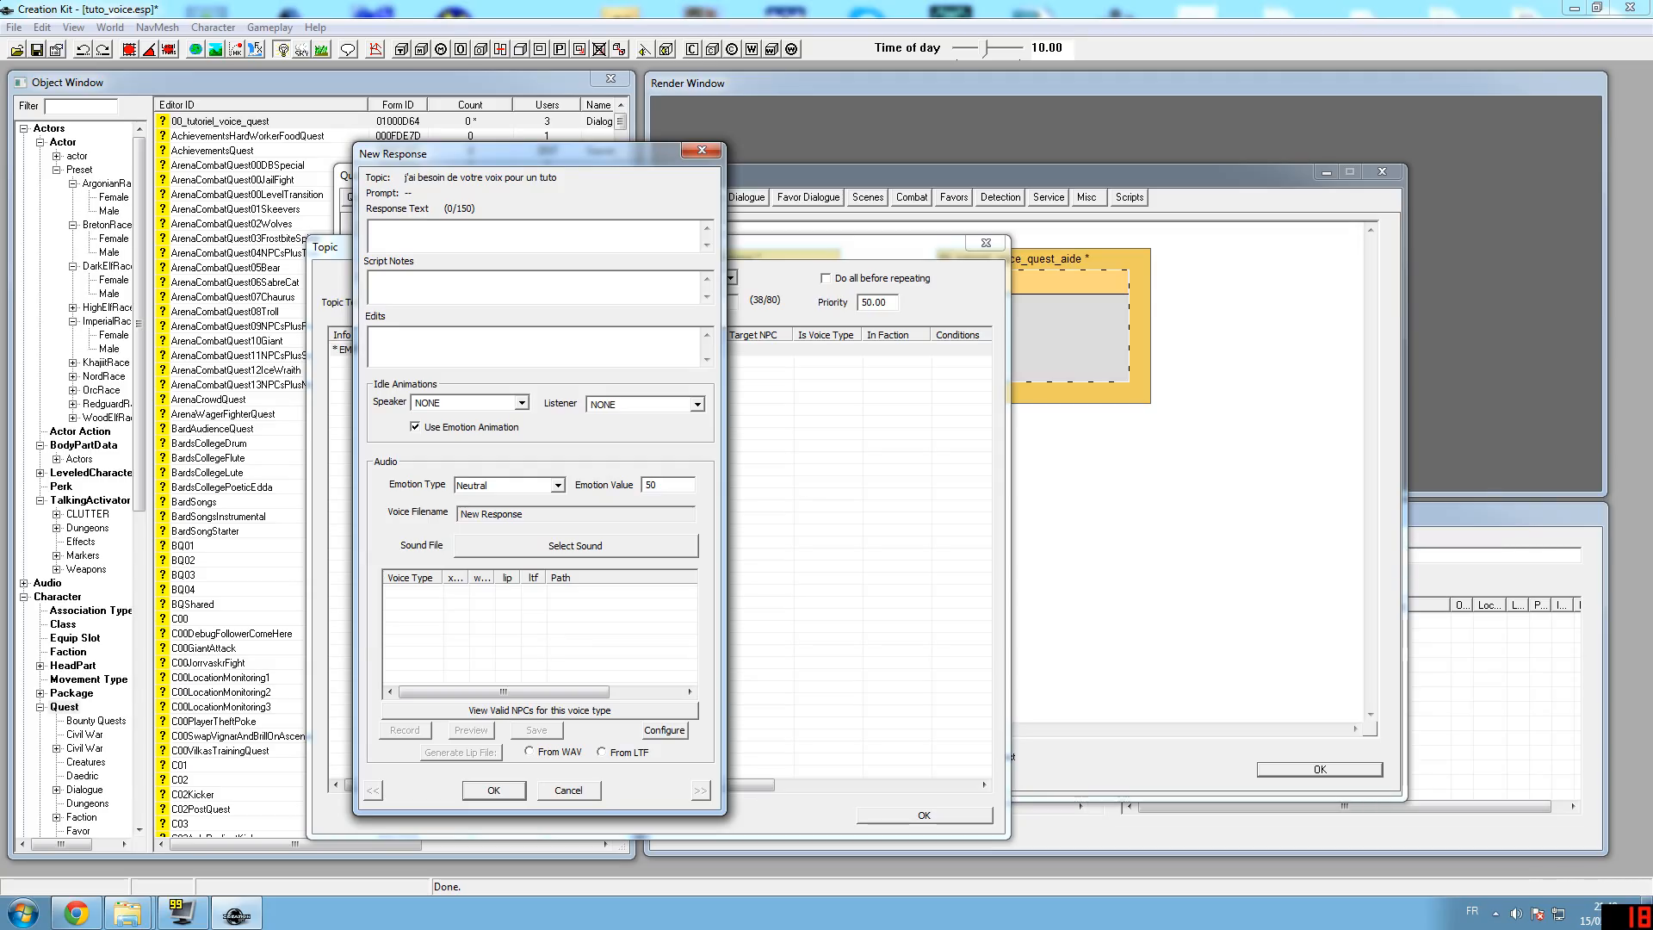
{"action": "type", "text": "Ma voix vous dite !"}
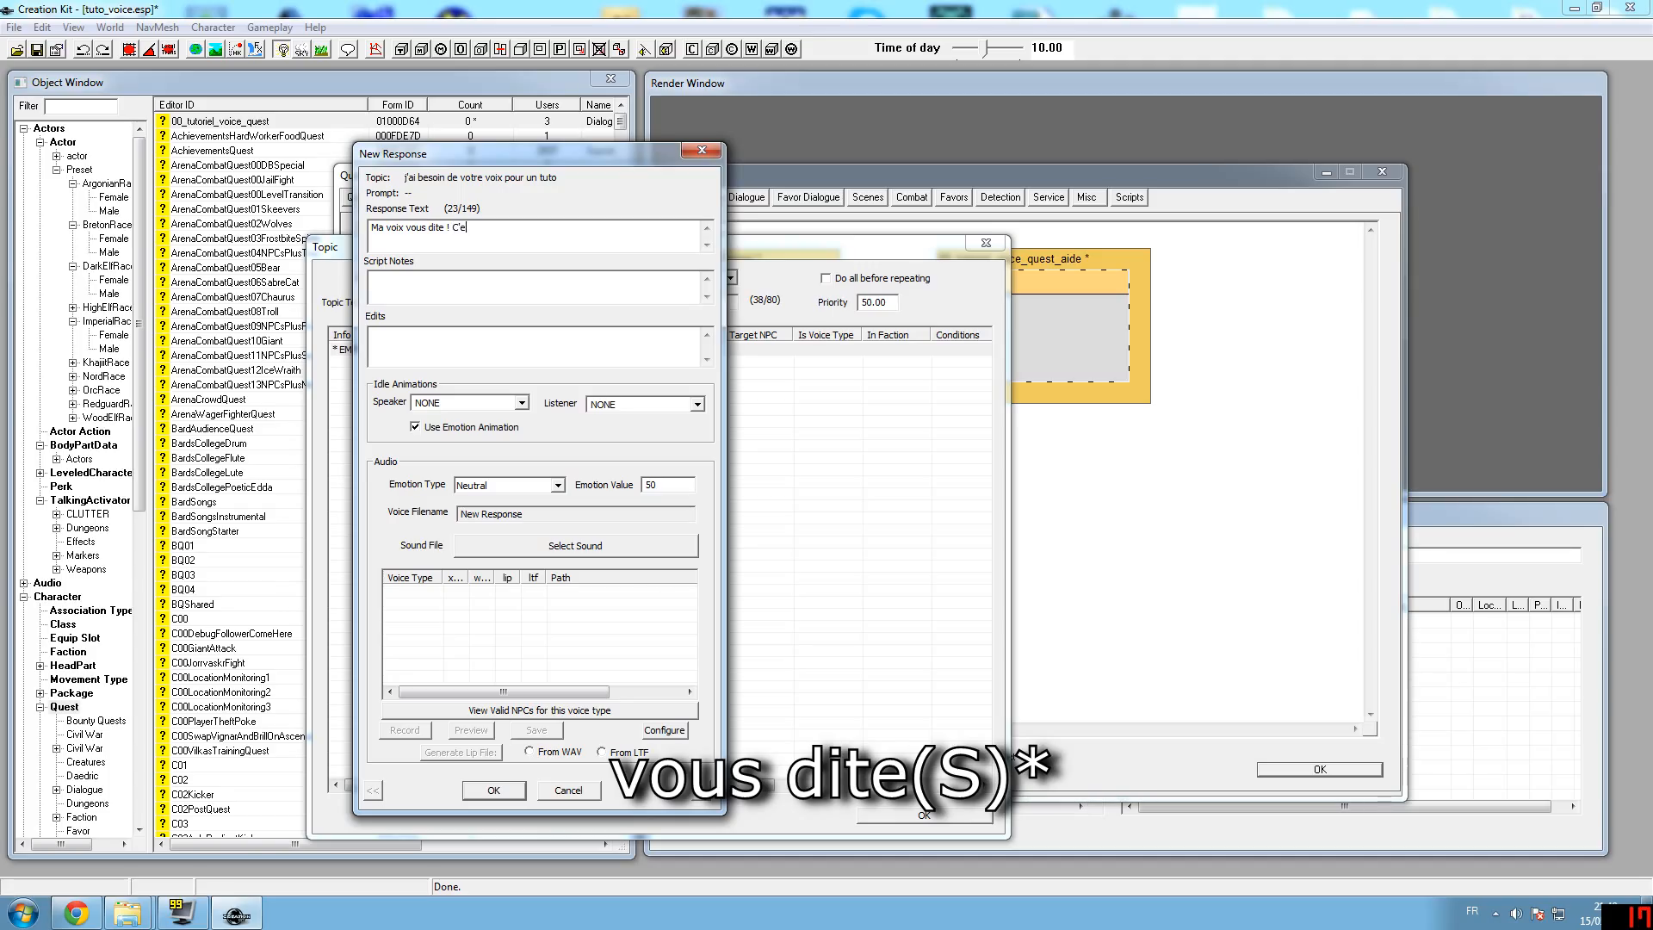
{"action": "type", "text": " C'est que je ne"}
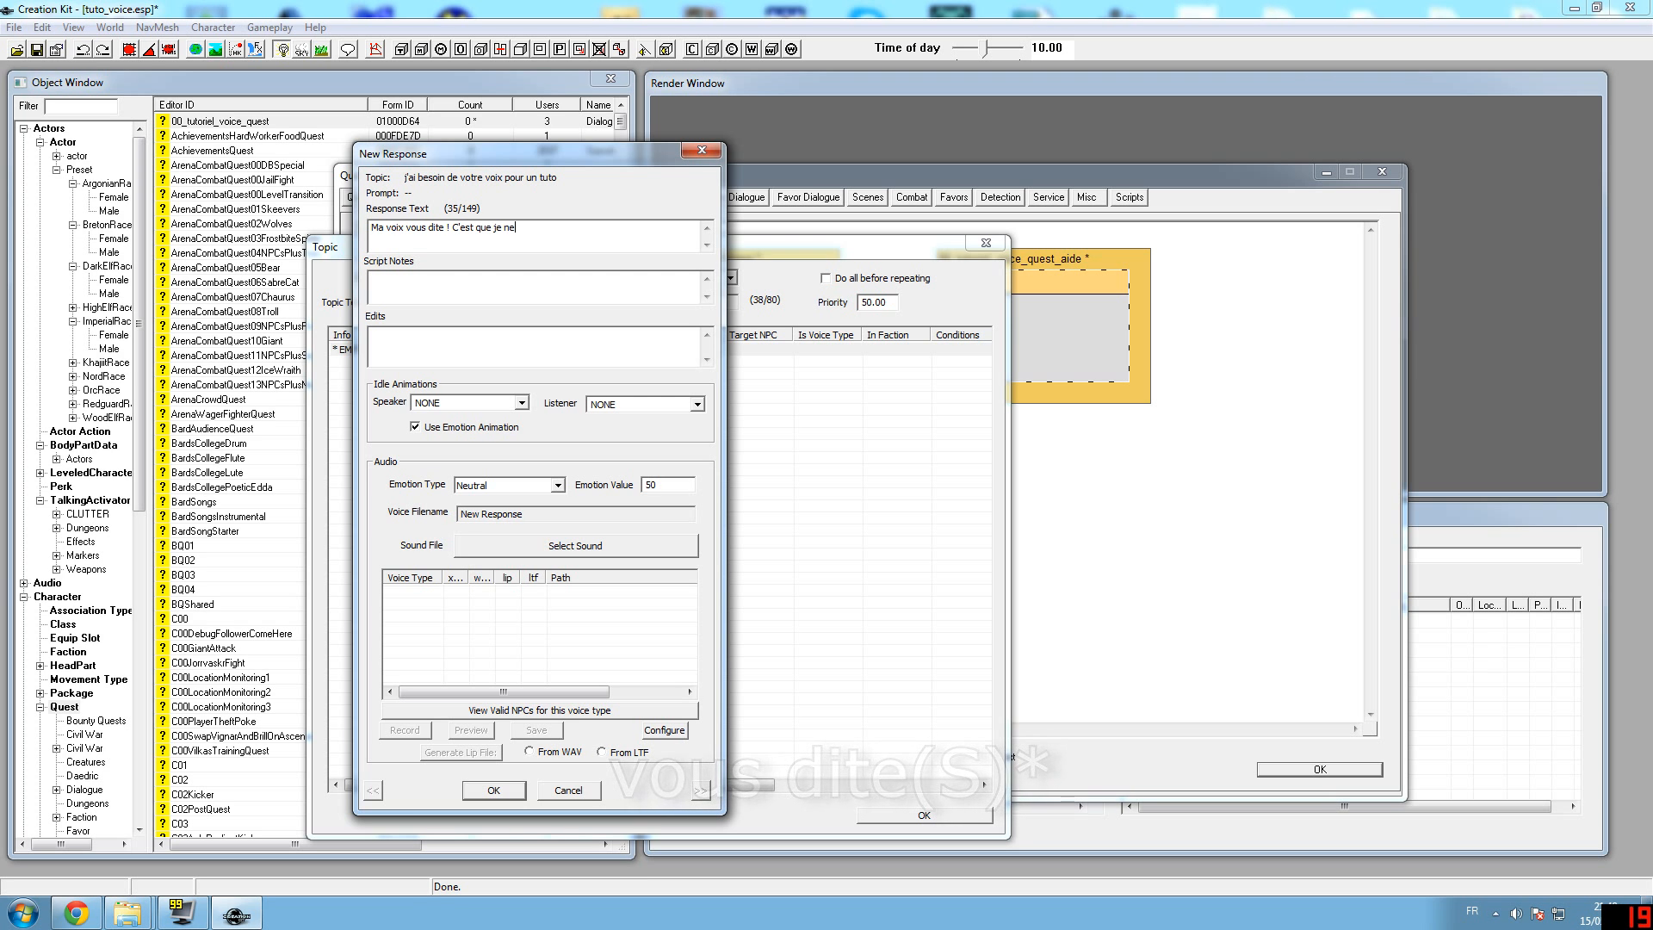
{"action": "type", "text": " sais pas "}
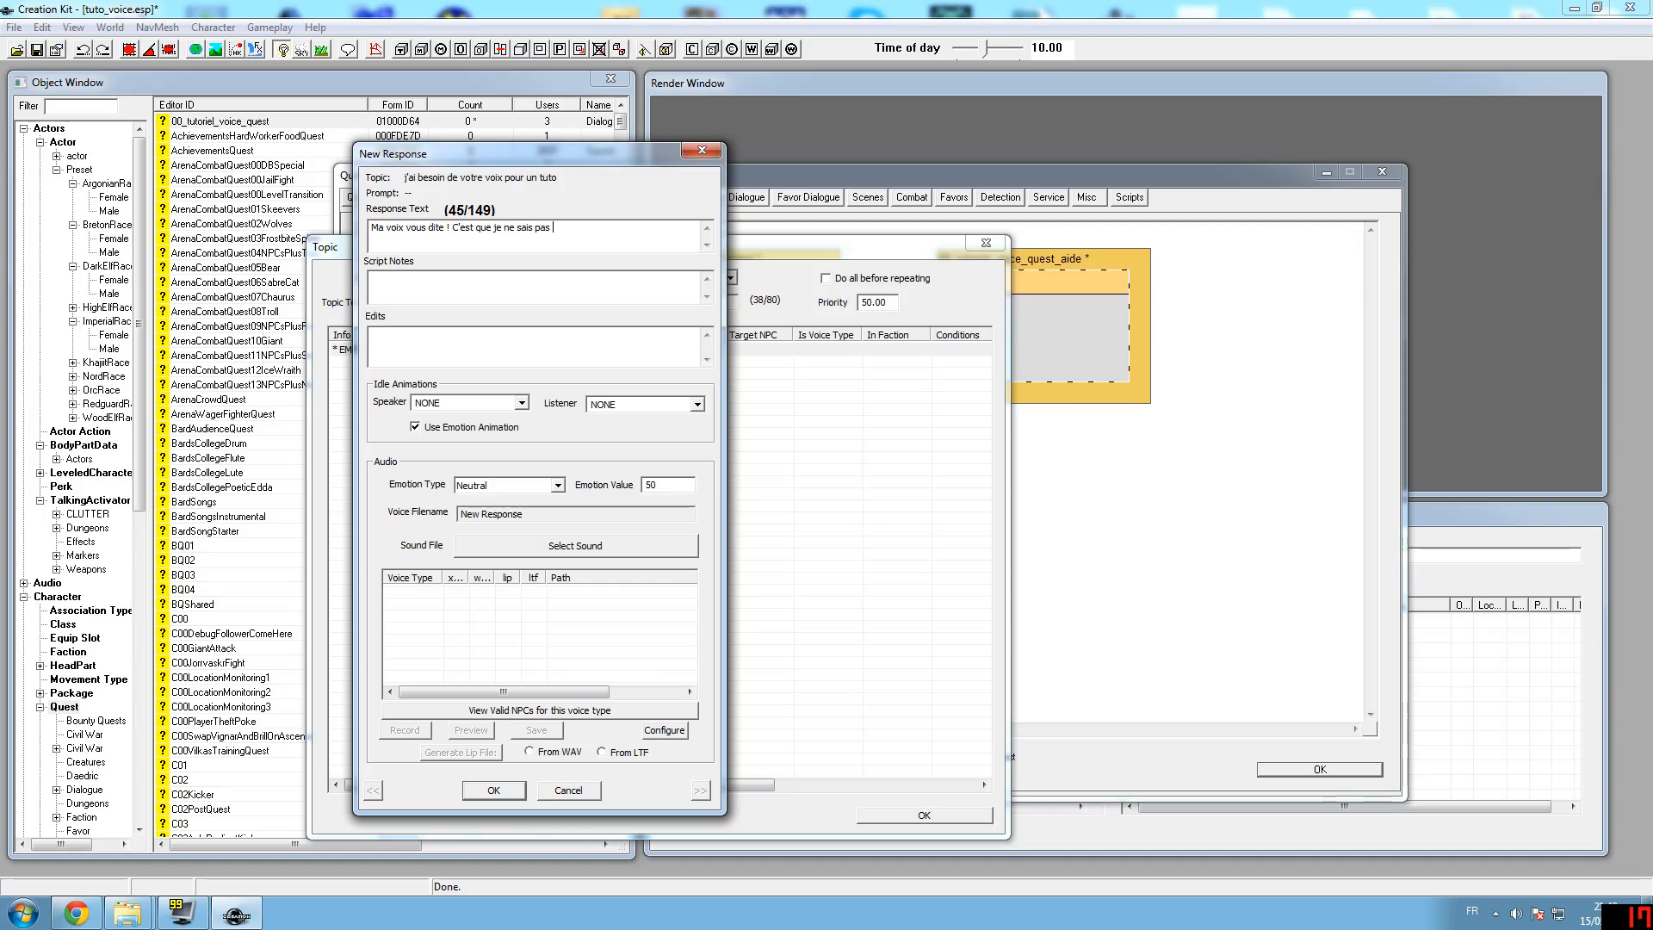
{"action": "type", "text": "trop ..."}
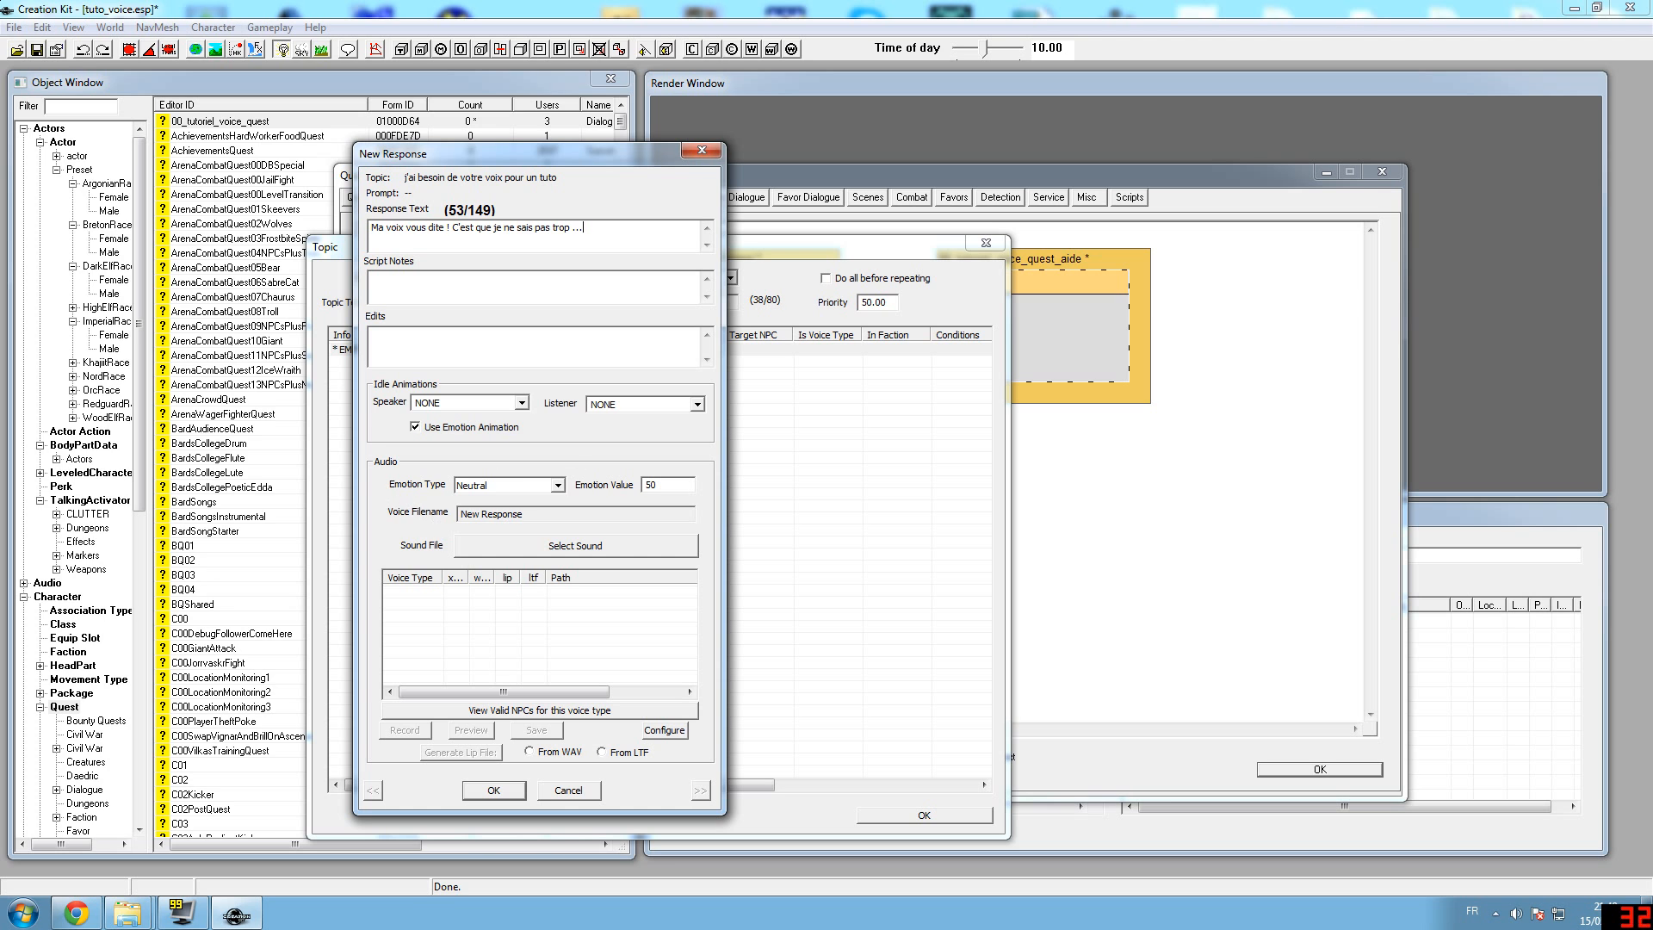
Set the new response's emotion type to Surprise and confirm the response
{"action": "left_click", "coordinate": [674, 198]}
{"action": "left_click", "coordinate": [557, 487]}
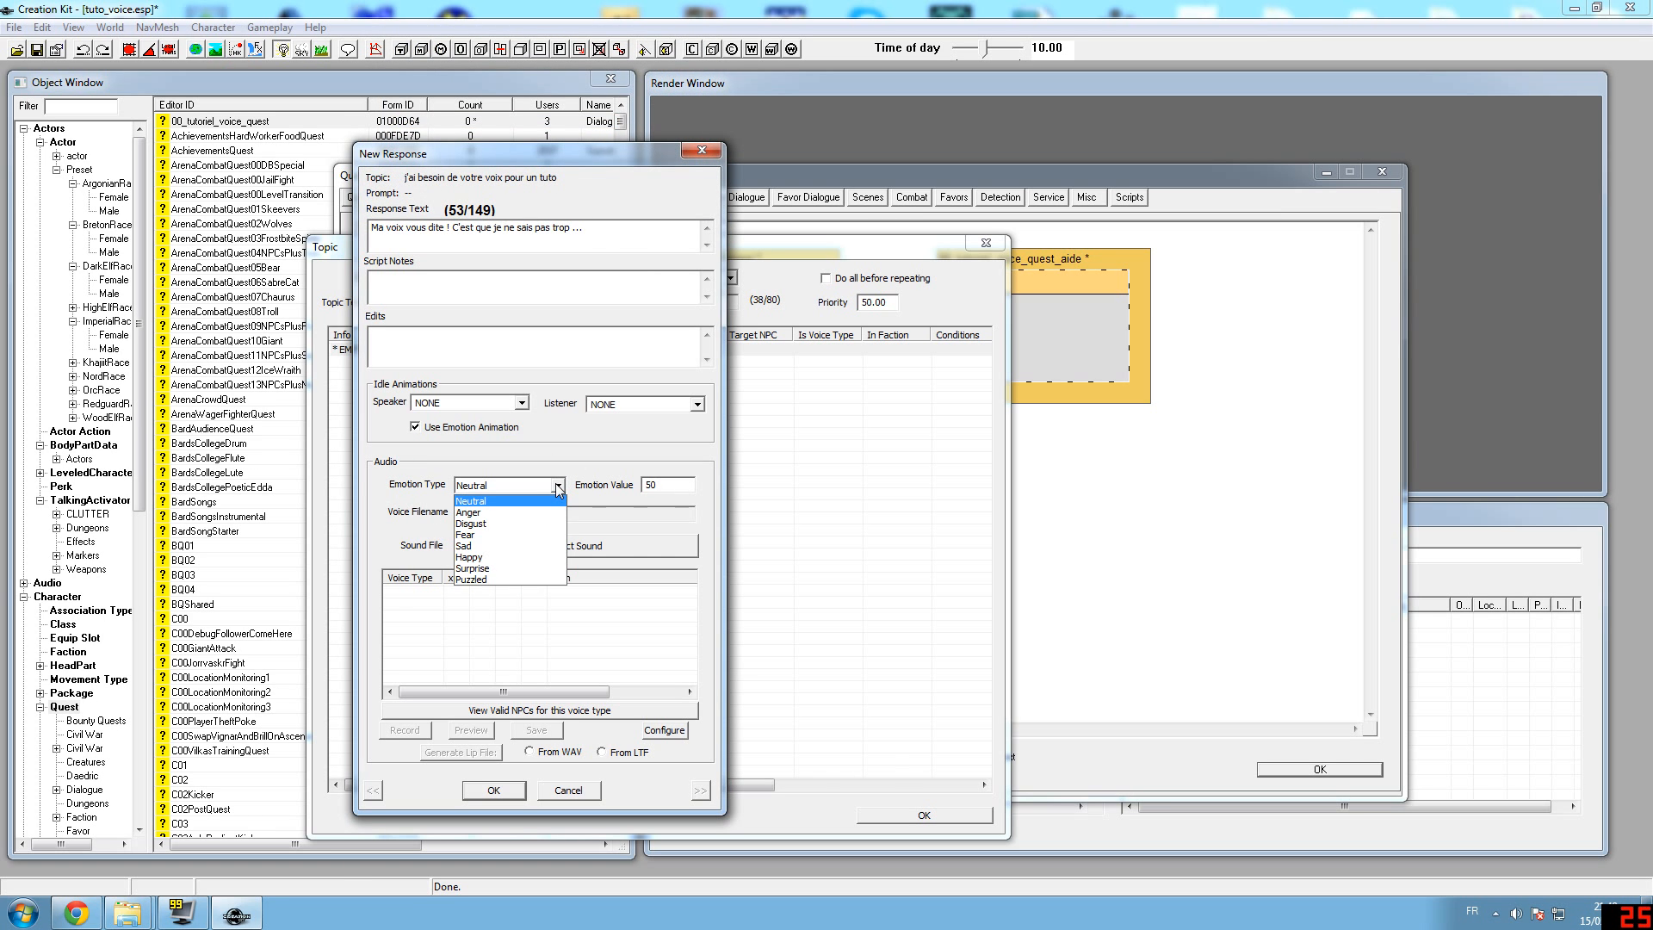
{"action": "left_click", "coordinate": [491, 571]}
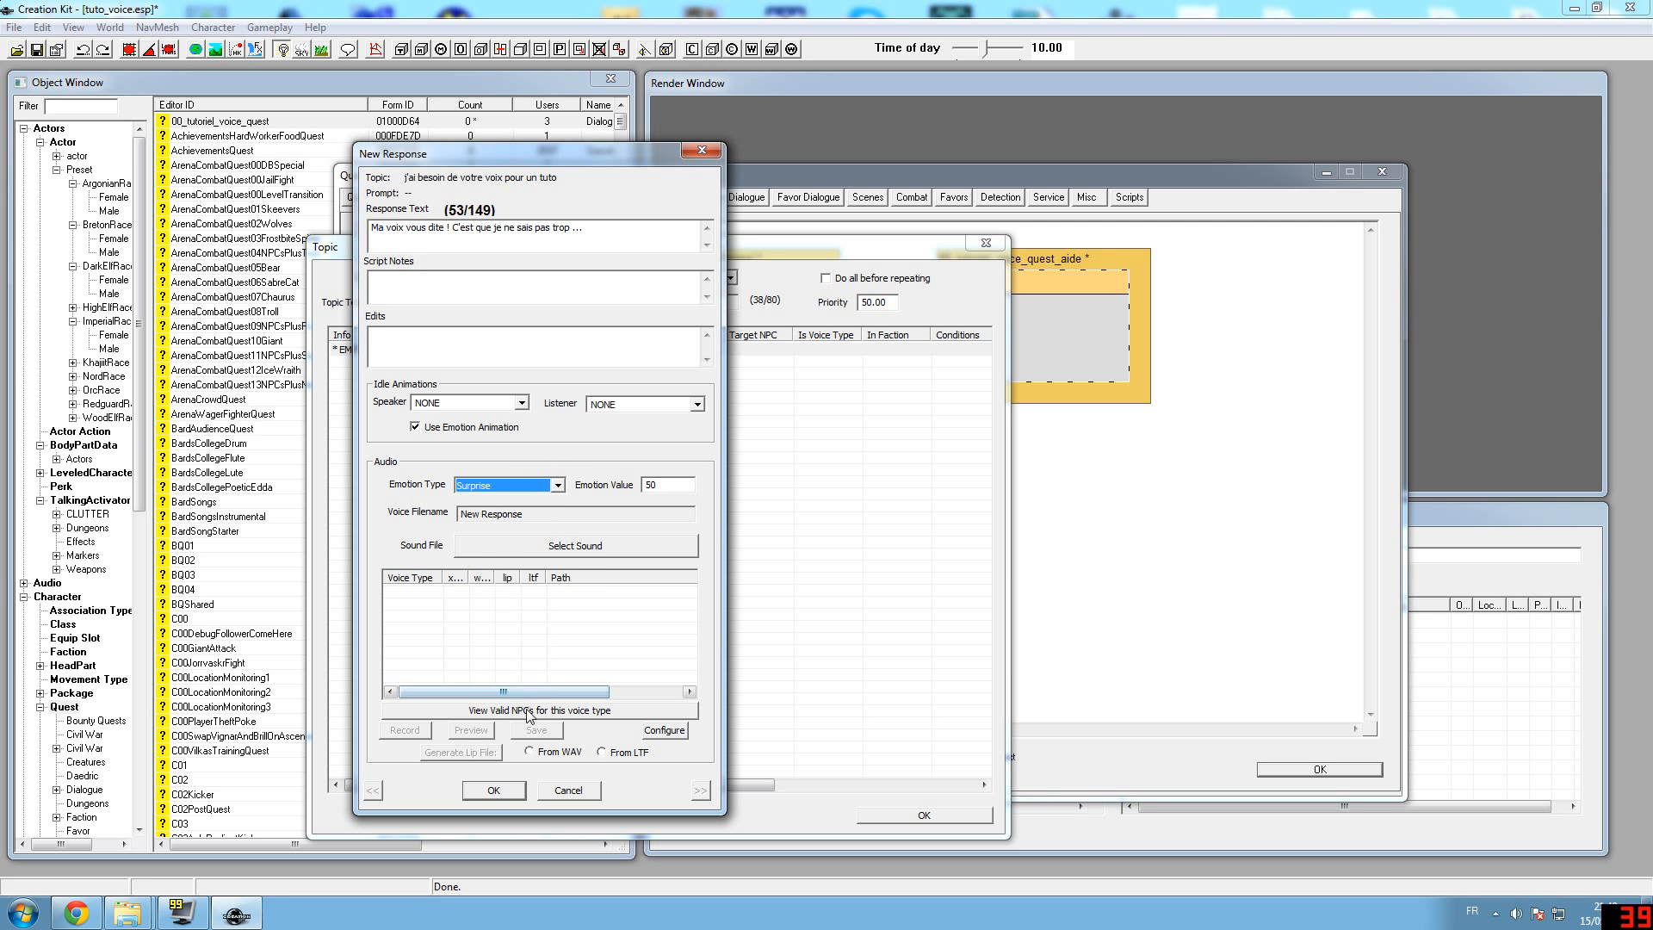
{"action": "left_click", "coordinate": [509, 795]}
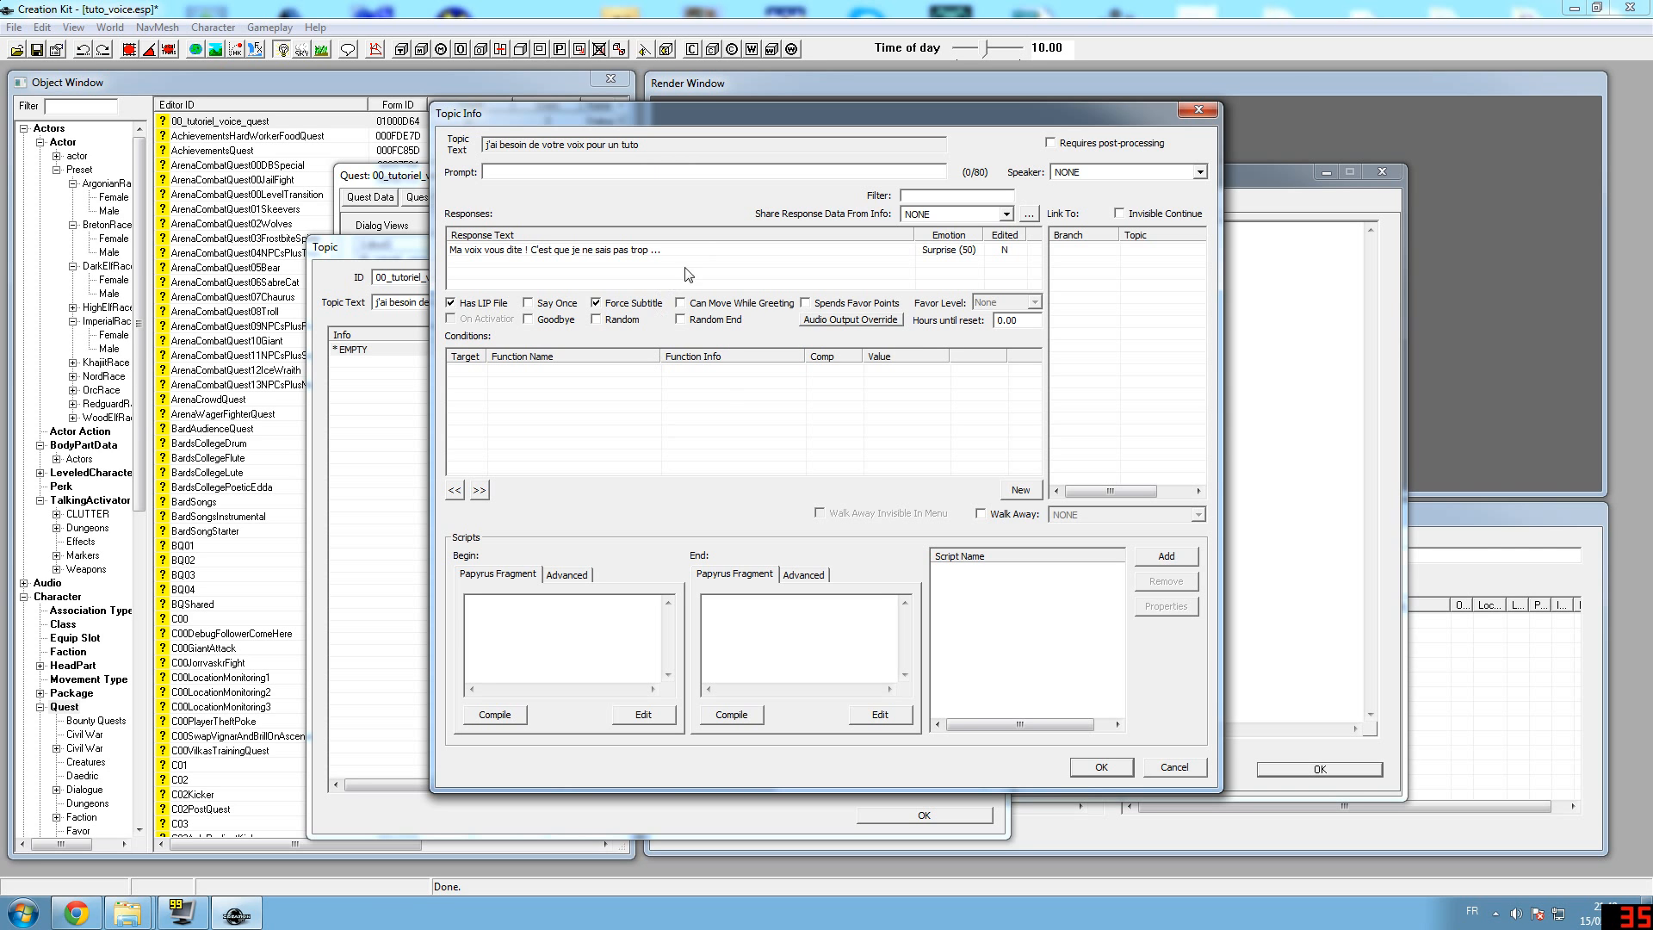
Add a GetIsID condition for actor 00_tutoriel_man, equal to 1.00, to the aide topic's info and confirm the info
{"action": "left_click_drag", "start_coordinate": [711, 126], "coordinate": [711, 158]}
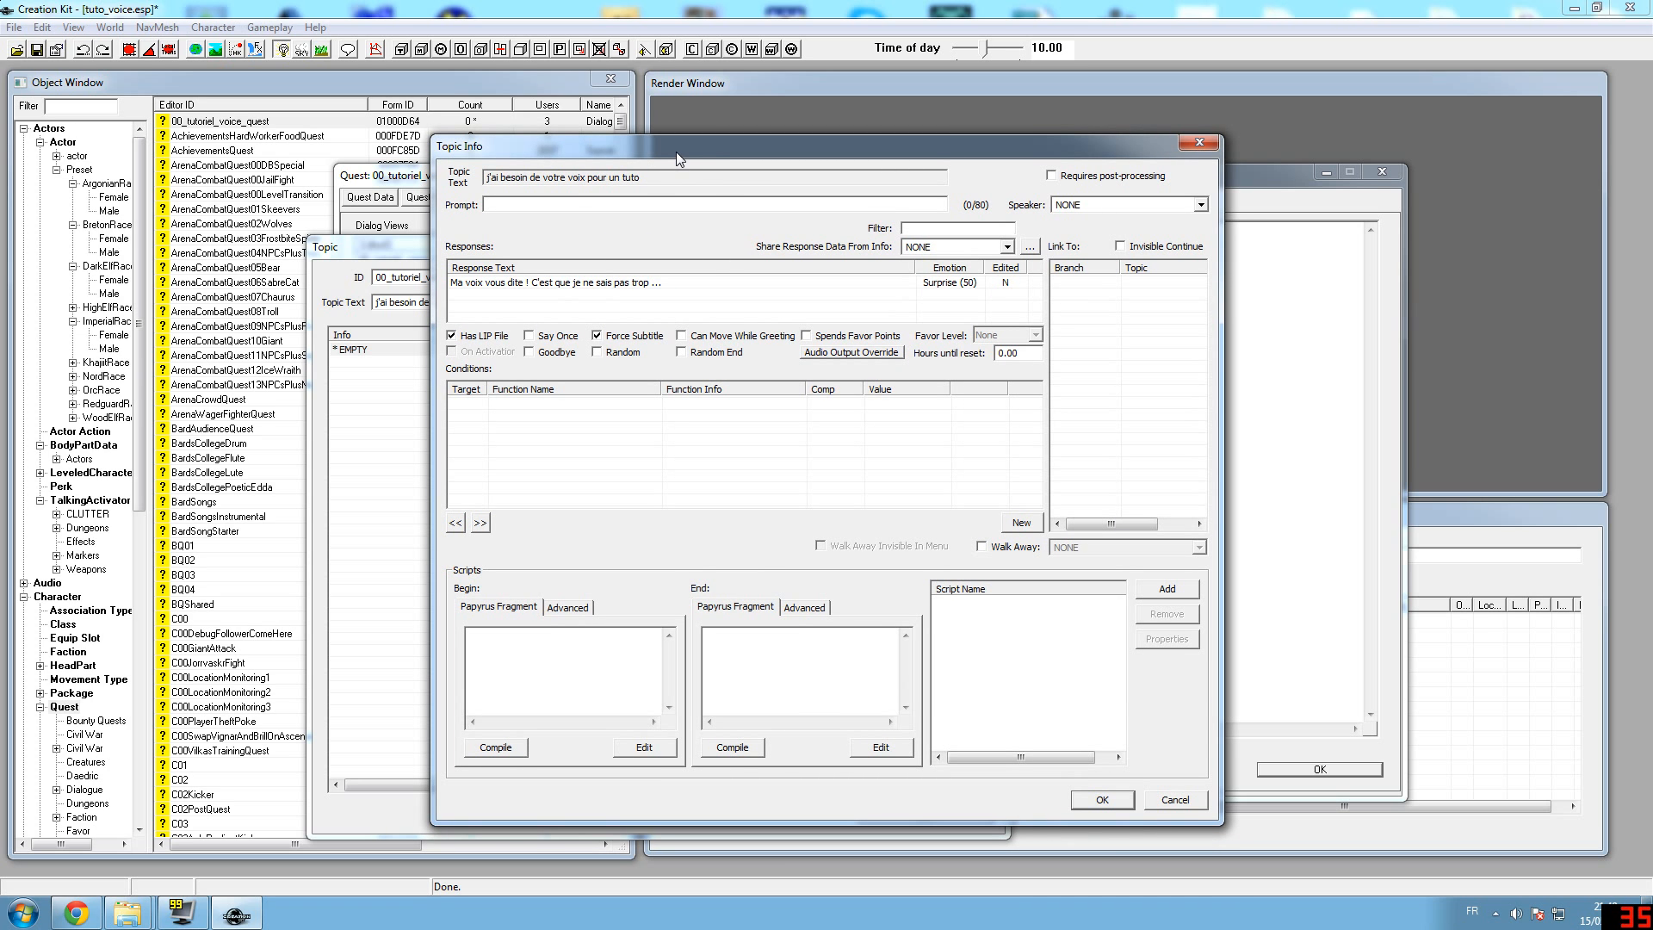
{"action": "left_click_drag", "start_coordinate": [675, 151], "coordinate": [674, 155]}
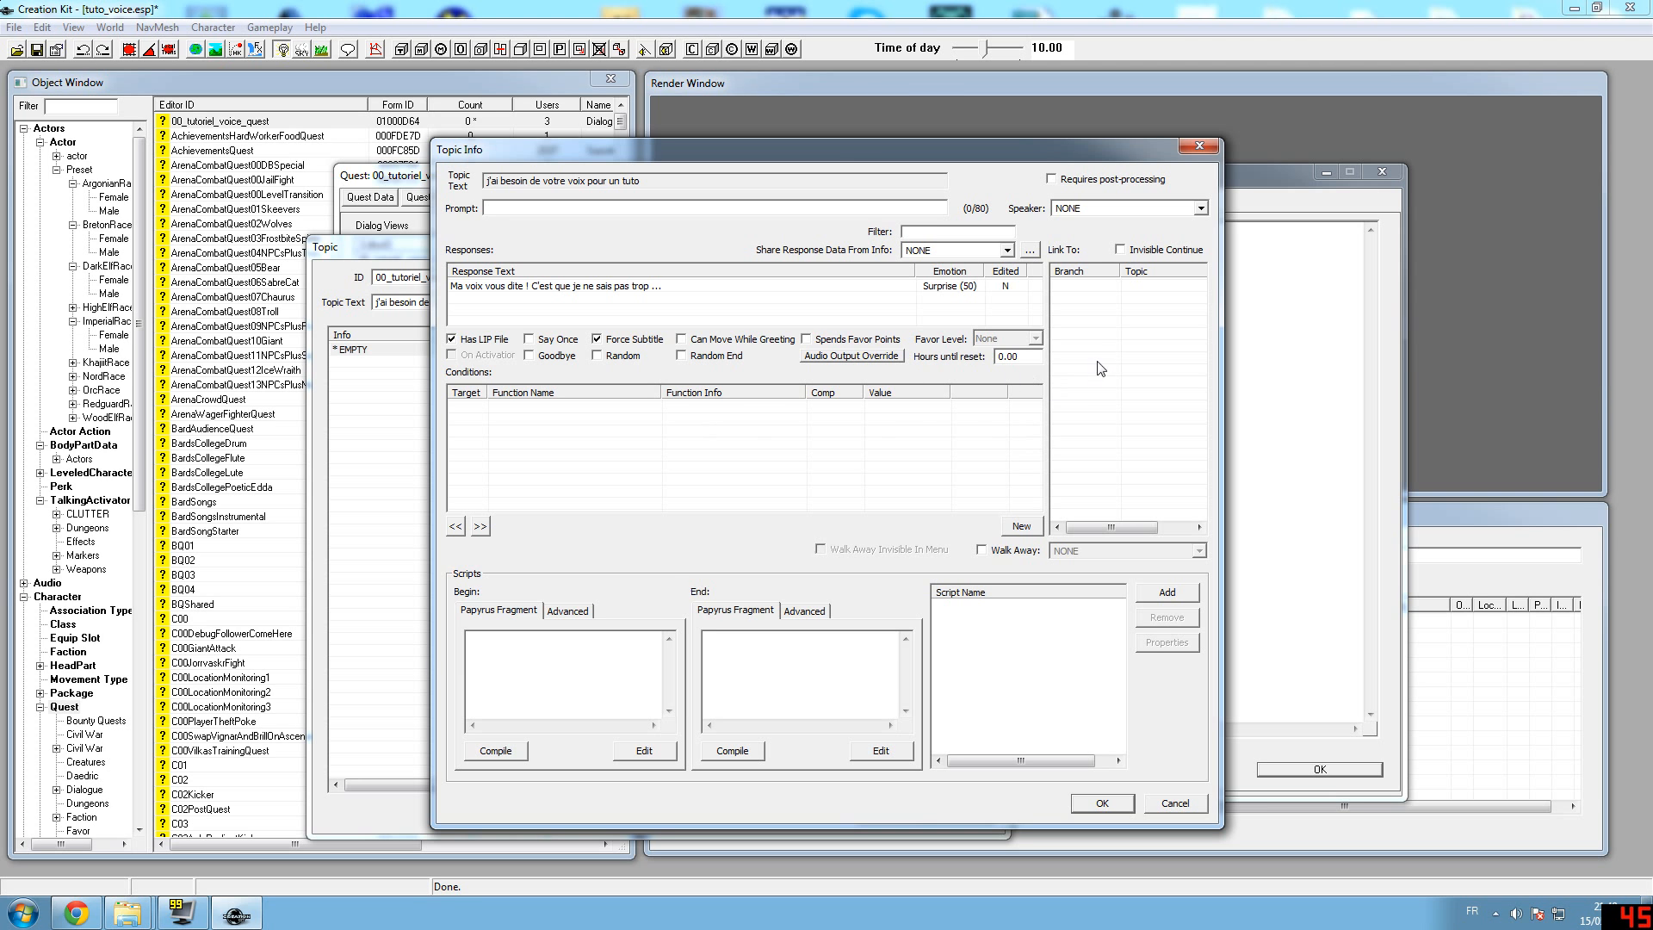
{"action": "right_click", "coordinate": [589, 415]}
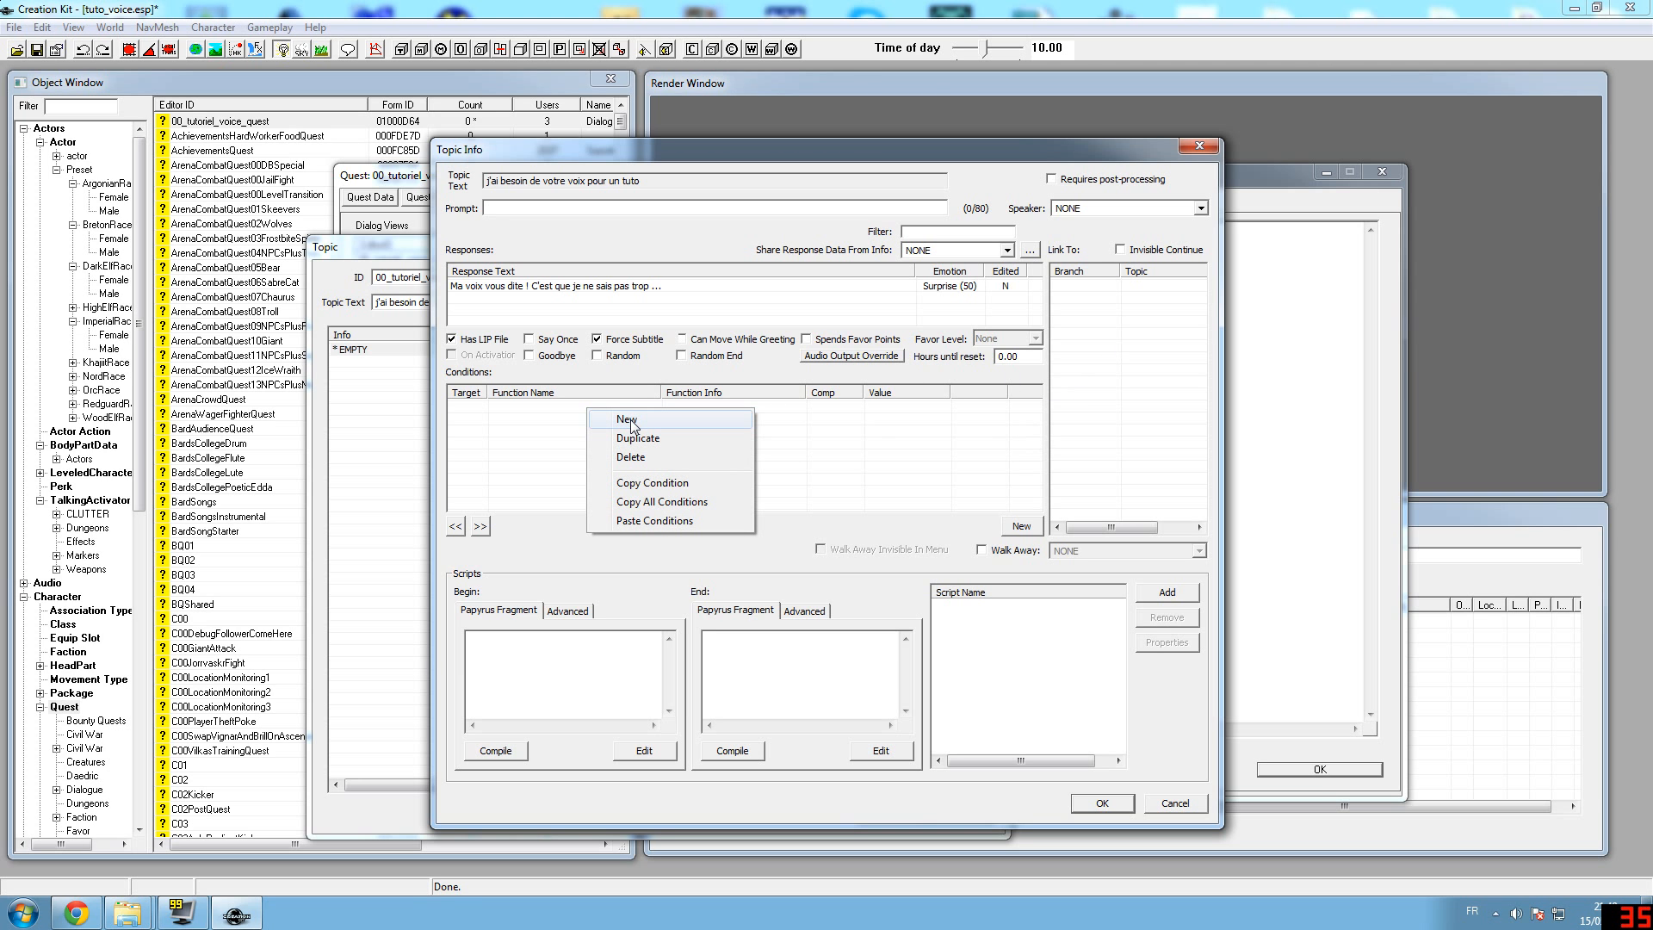
{"action": "left_click", "coordinate": [628, 418]}
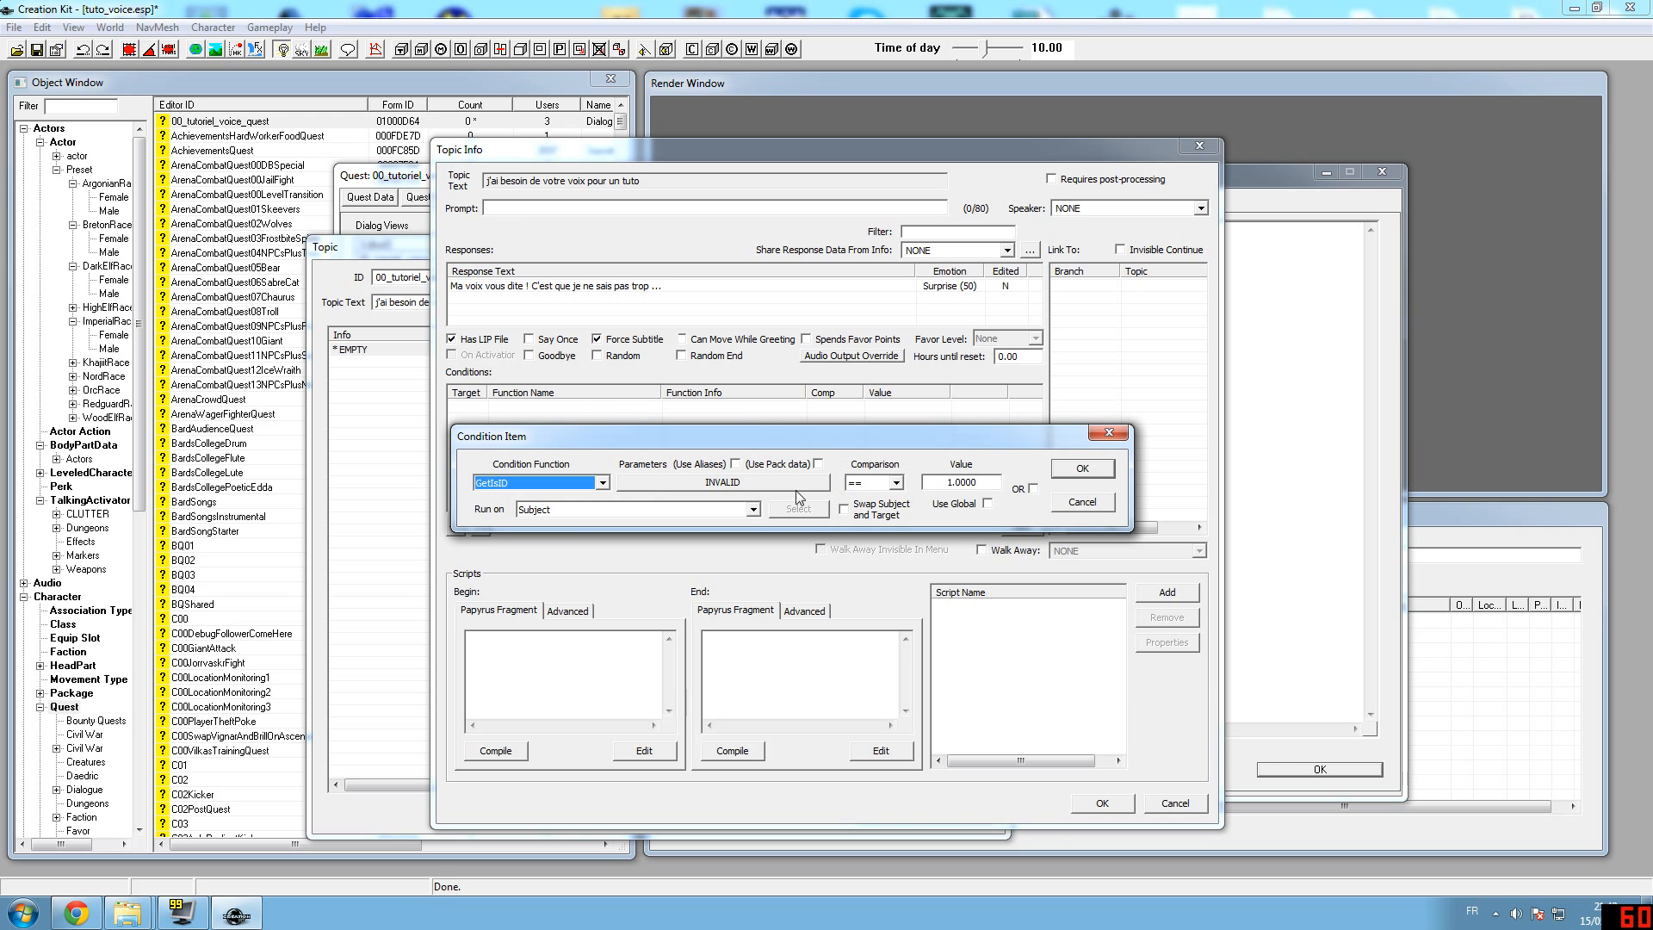
{"action": "left_click", "coordinate": [742, 485]}
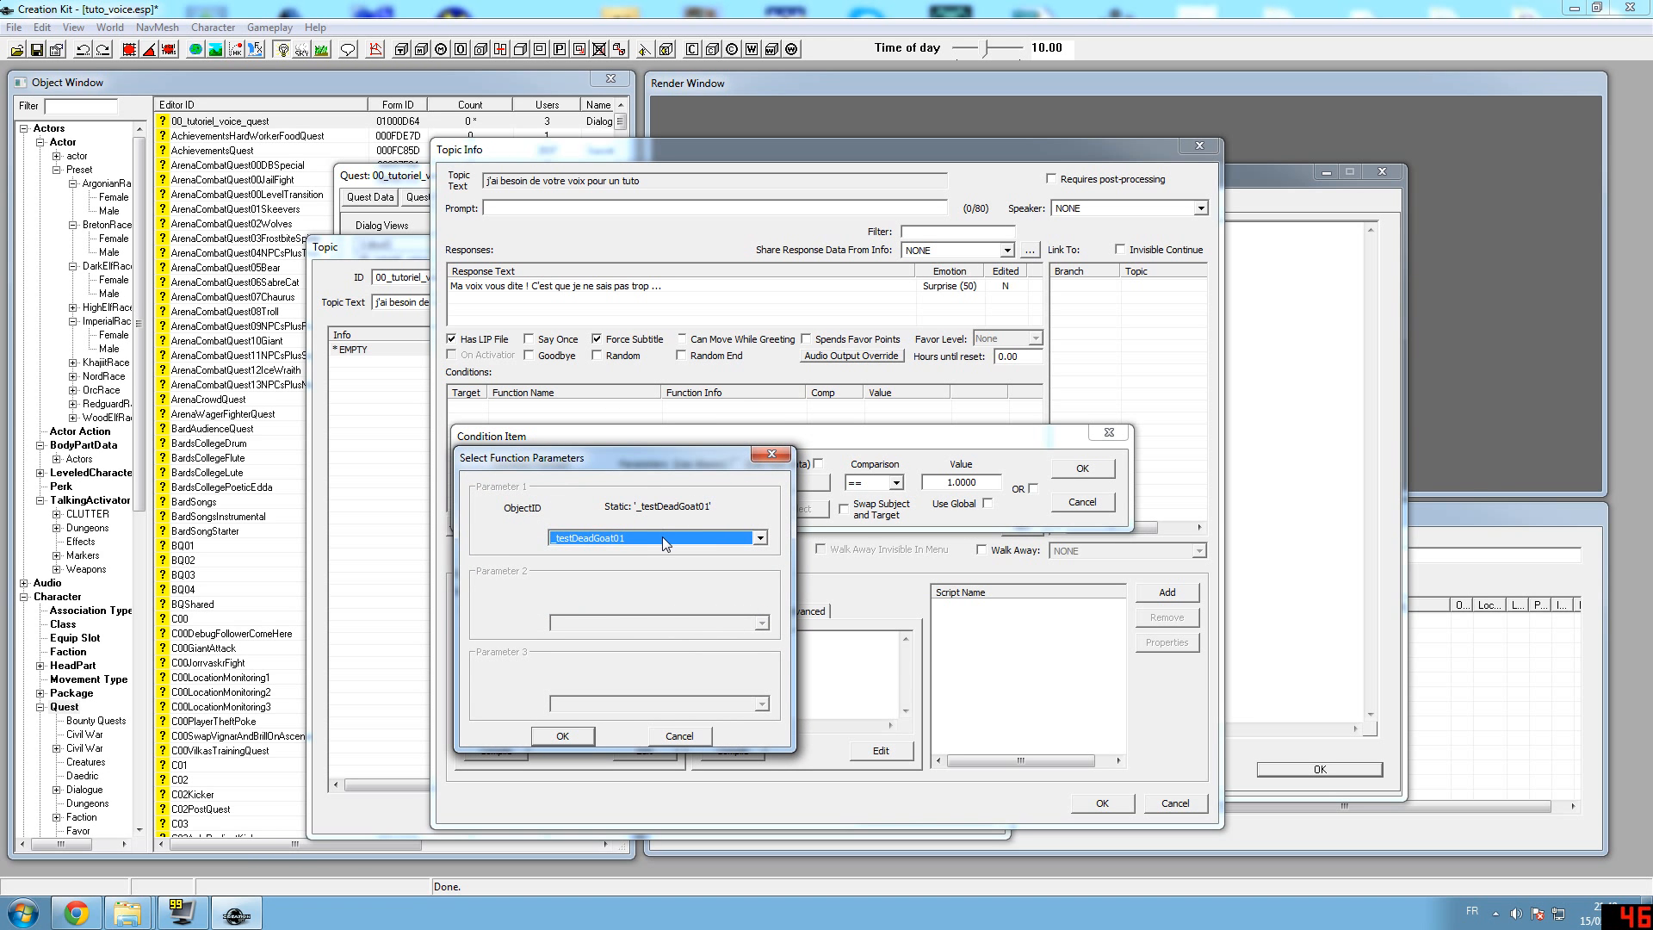
{"action": "left_click", "coordinate": [663, 536]}
{"action": "left_click", "coordinate": [584, 565]}
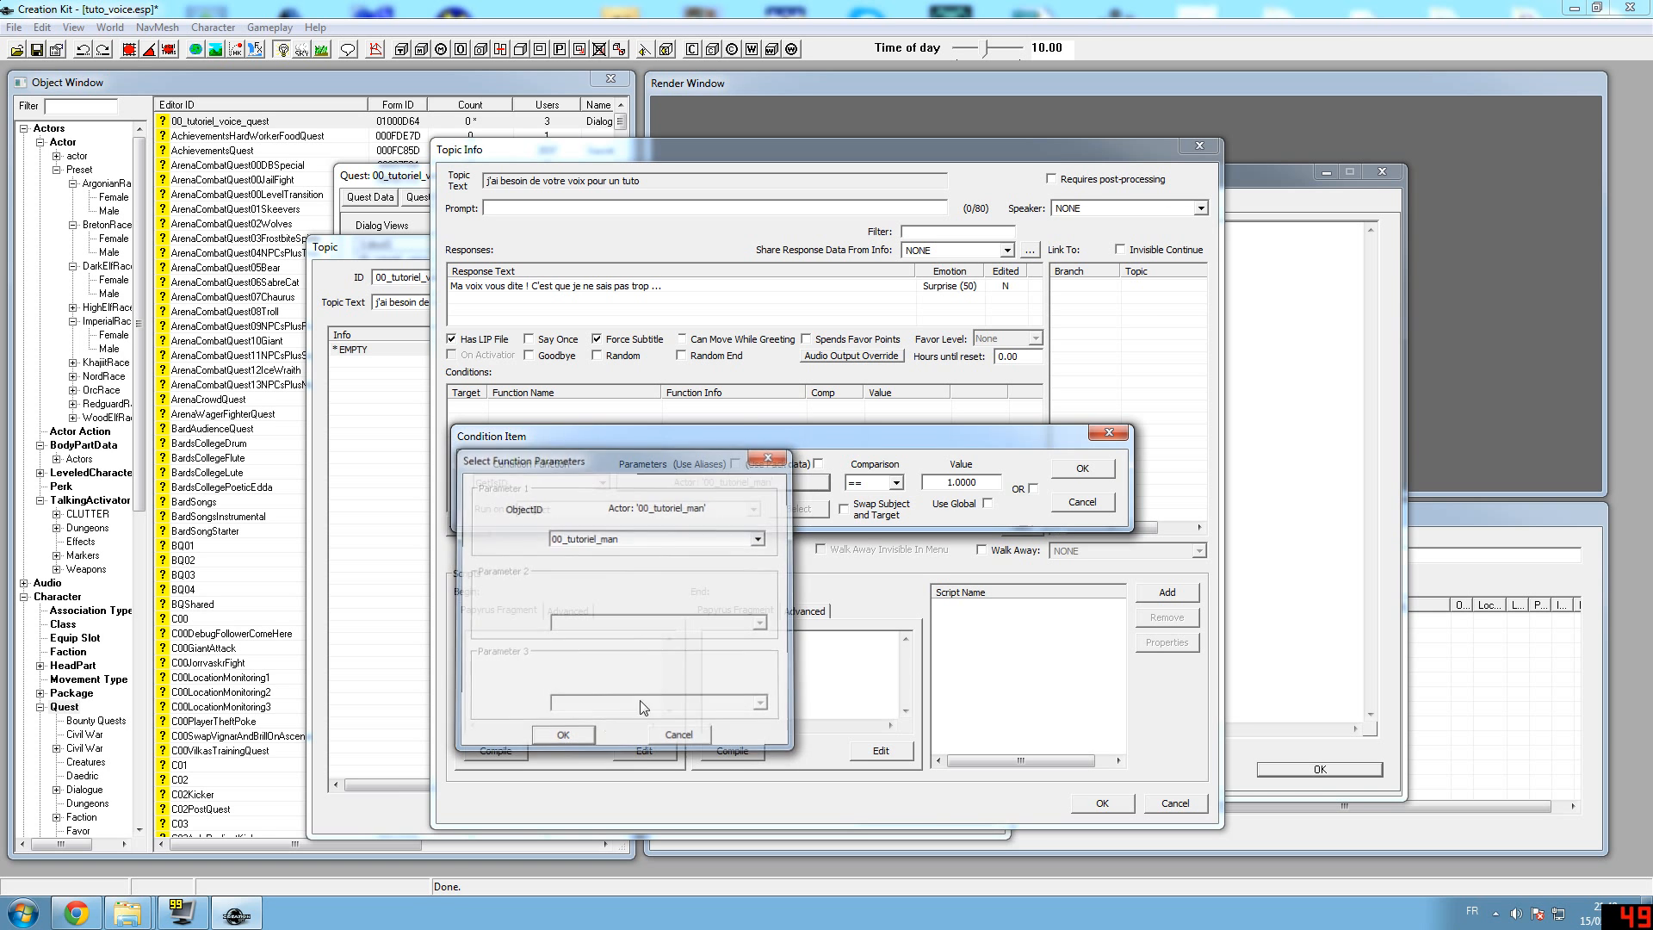
{"action": "left_click", "coordinate": [562, 735]}
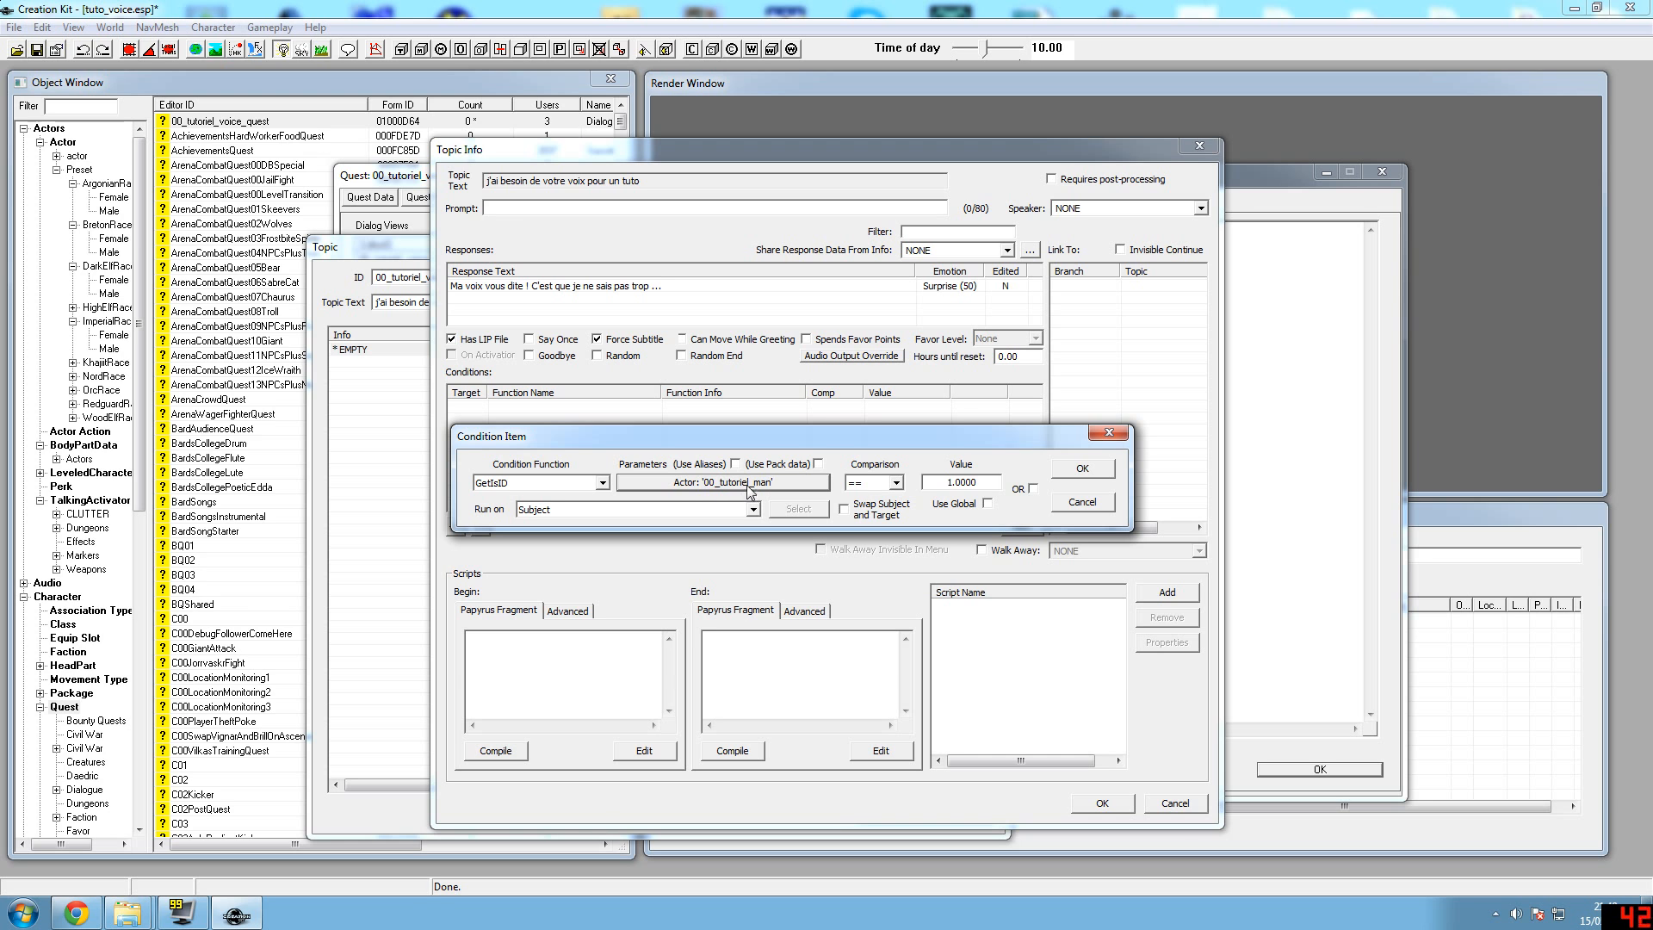
{"action": "left_click", "coordinate": [1082, 468]}
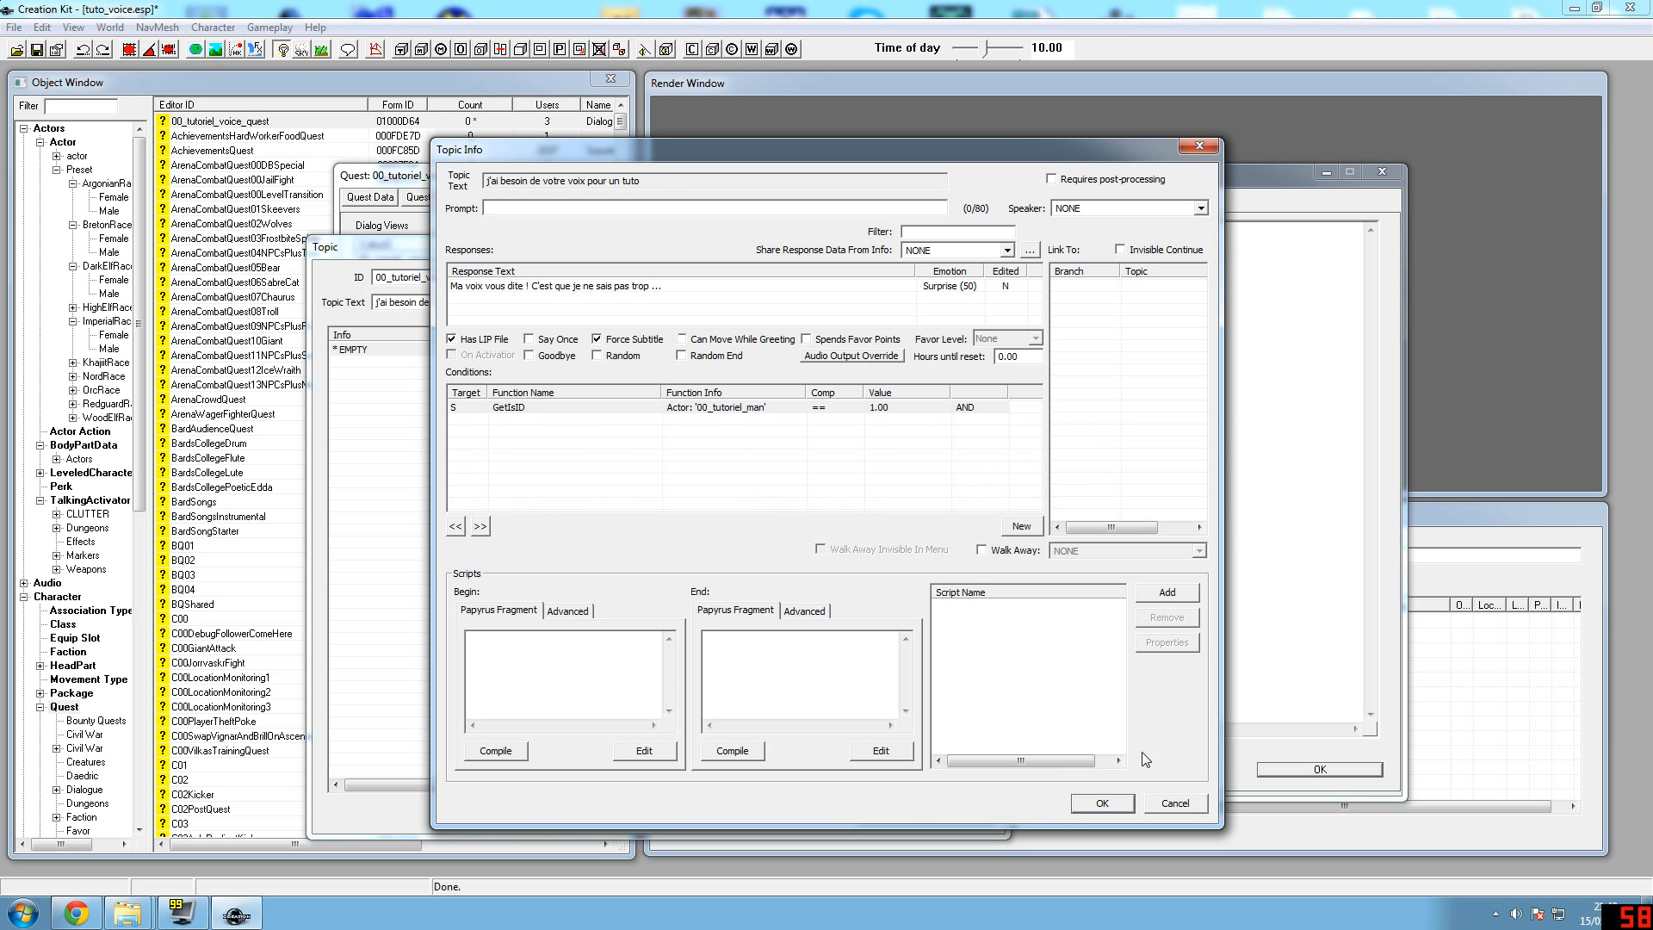
{"action": "left_click", "coordinate": [1102, 802]}
Reopen the aide info's response and examine its voice filename and the full path of its expected sound file
{"action": "double_click", "coordinate": [492, 353]}
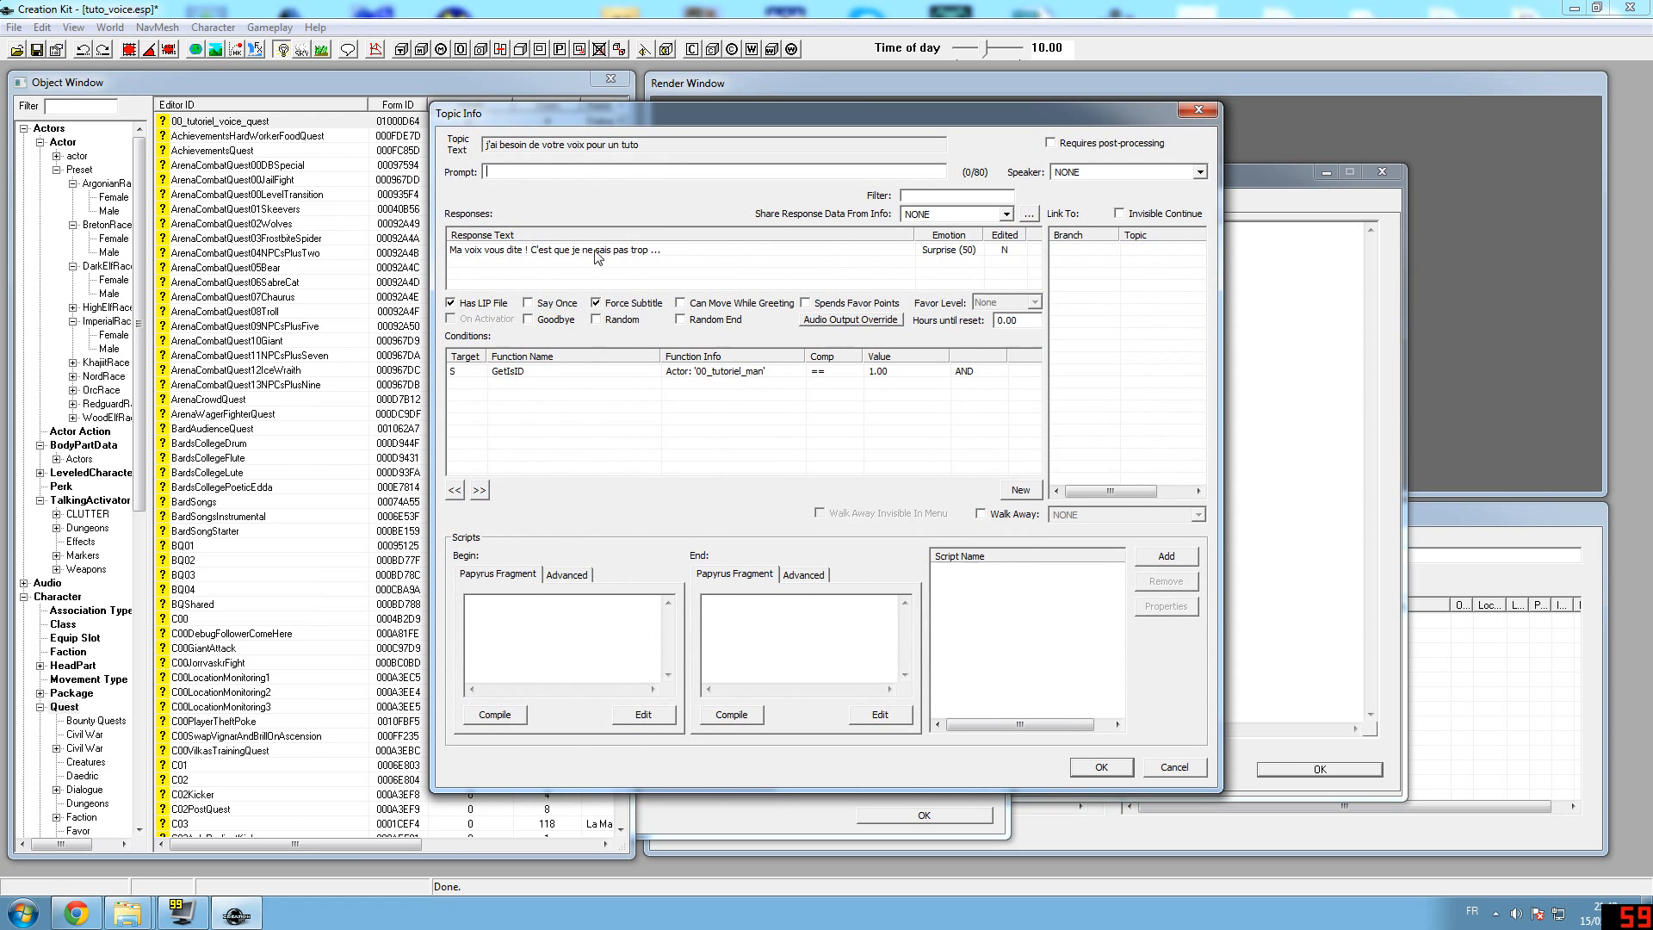
{"action": "left_click", "coordinate": [580, 251]}
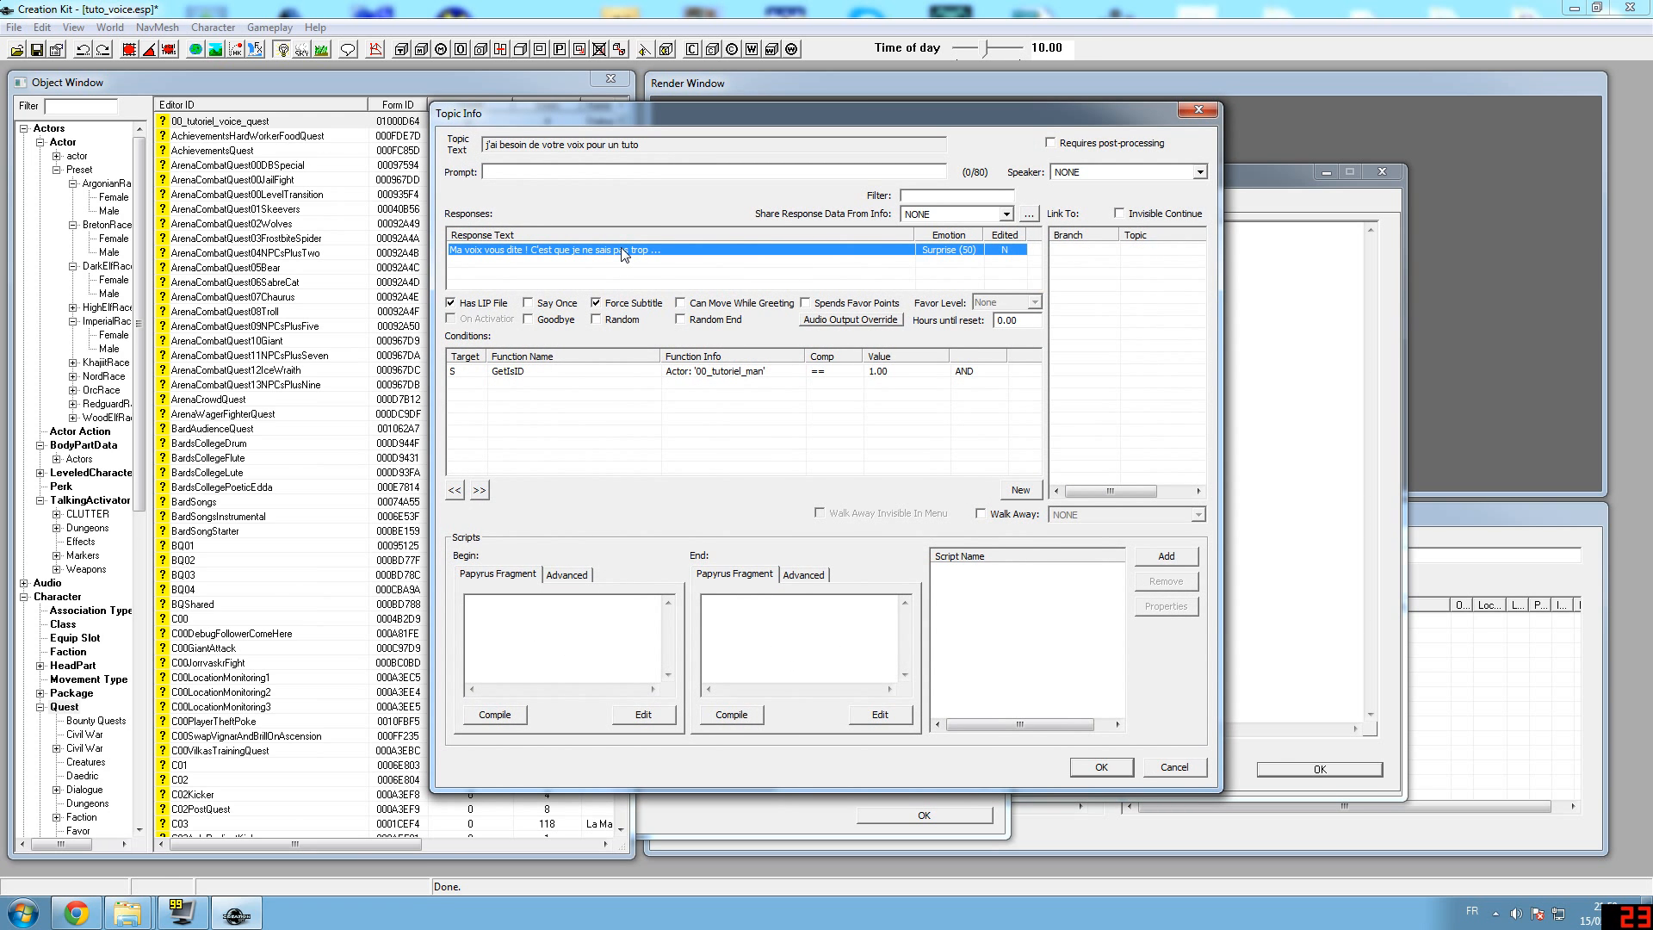
{"action": "double_click", "coordinate": [622, 249]}
{"action": "left_click_drag", "start_coordinate": [570, 145], "coordinate": [1013, 160]}
{"action": "left_click", "coordinate": [1043, 236]}
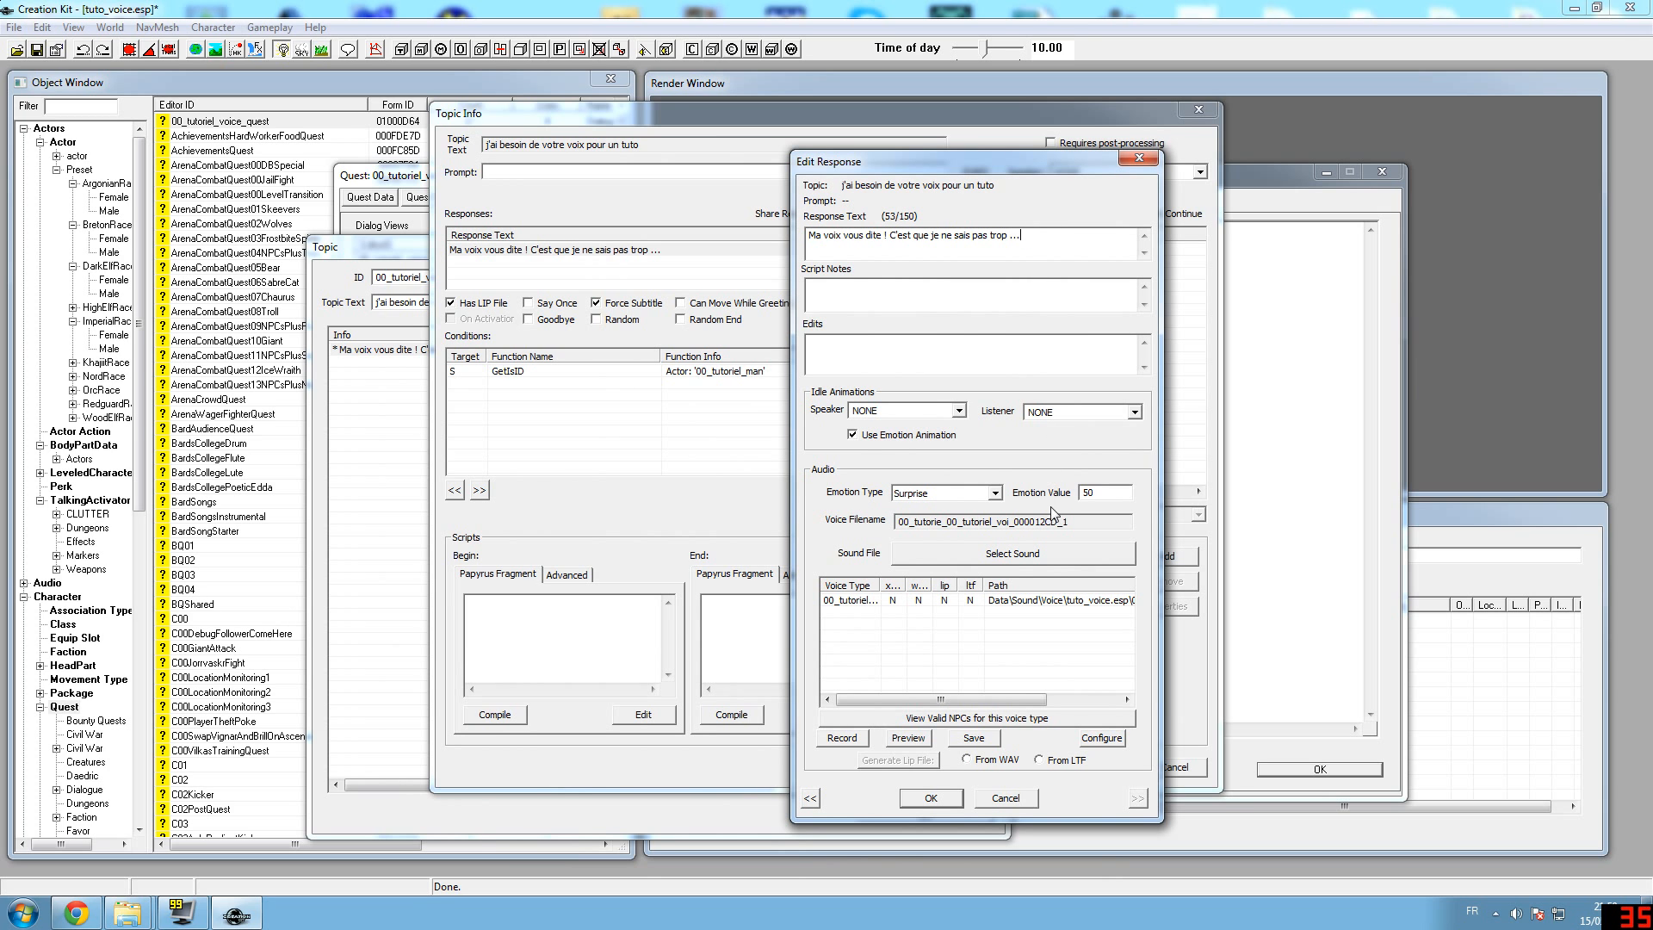
{"action": "left_click_drag", "start_coordinate": [969, 698], "coordinate": [1052, 697]}
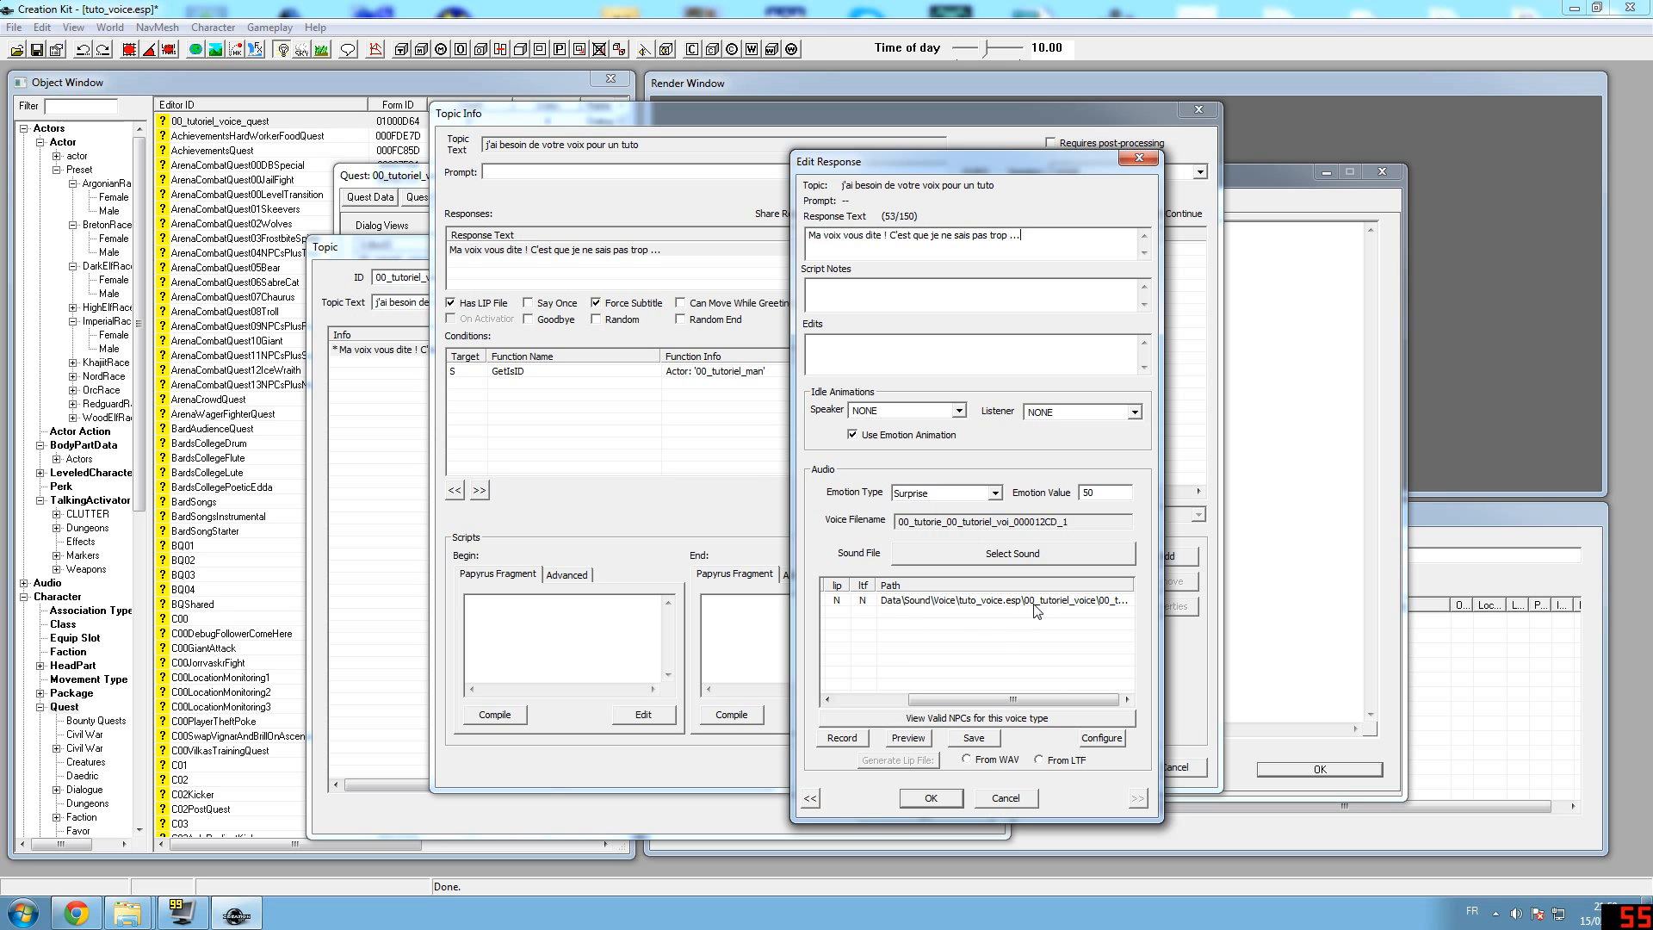
{"action": "left_click_drag", "start_coordinate": [1357, 575], "coordinate": [1359, 576]}
{"action": "left_click_drag", "start_coordinate": [994, 699], "coordinate": [1097, 695]}
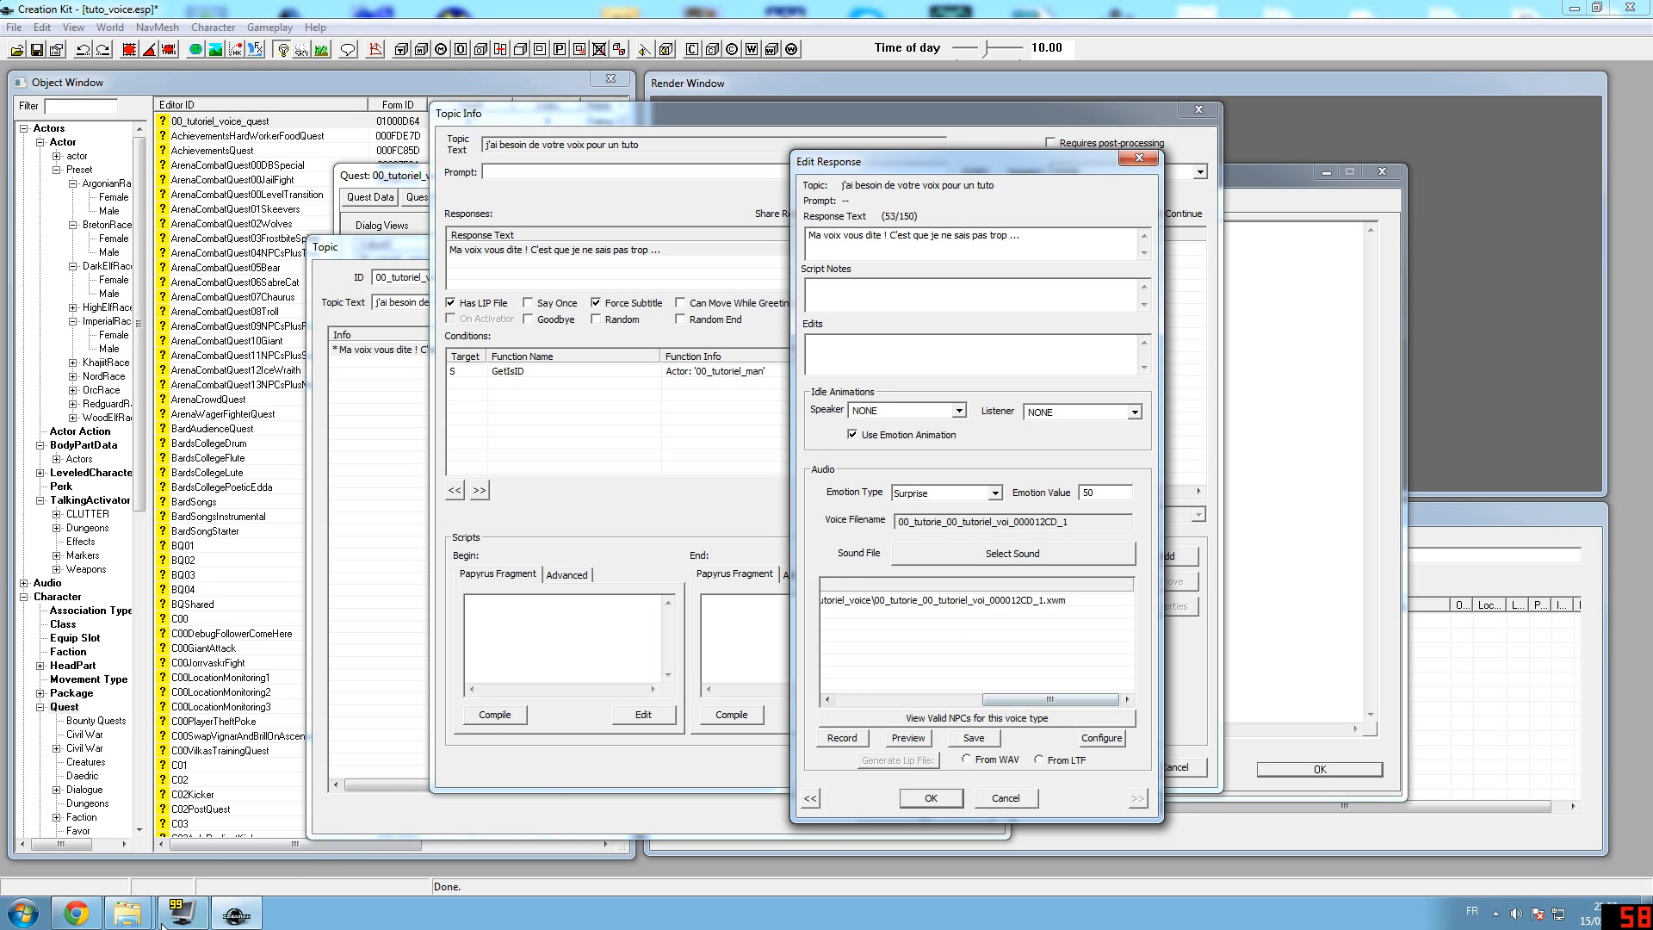
Bring up the 00_tutoriel_voice folder in Windows Explorer, then copy the aide response's voice filename in the Creation Kit
{"action": "left_click", "coordinate": [127, 912]}
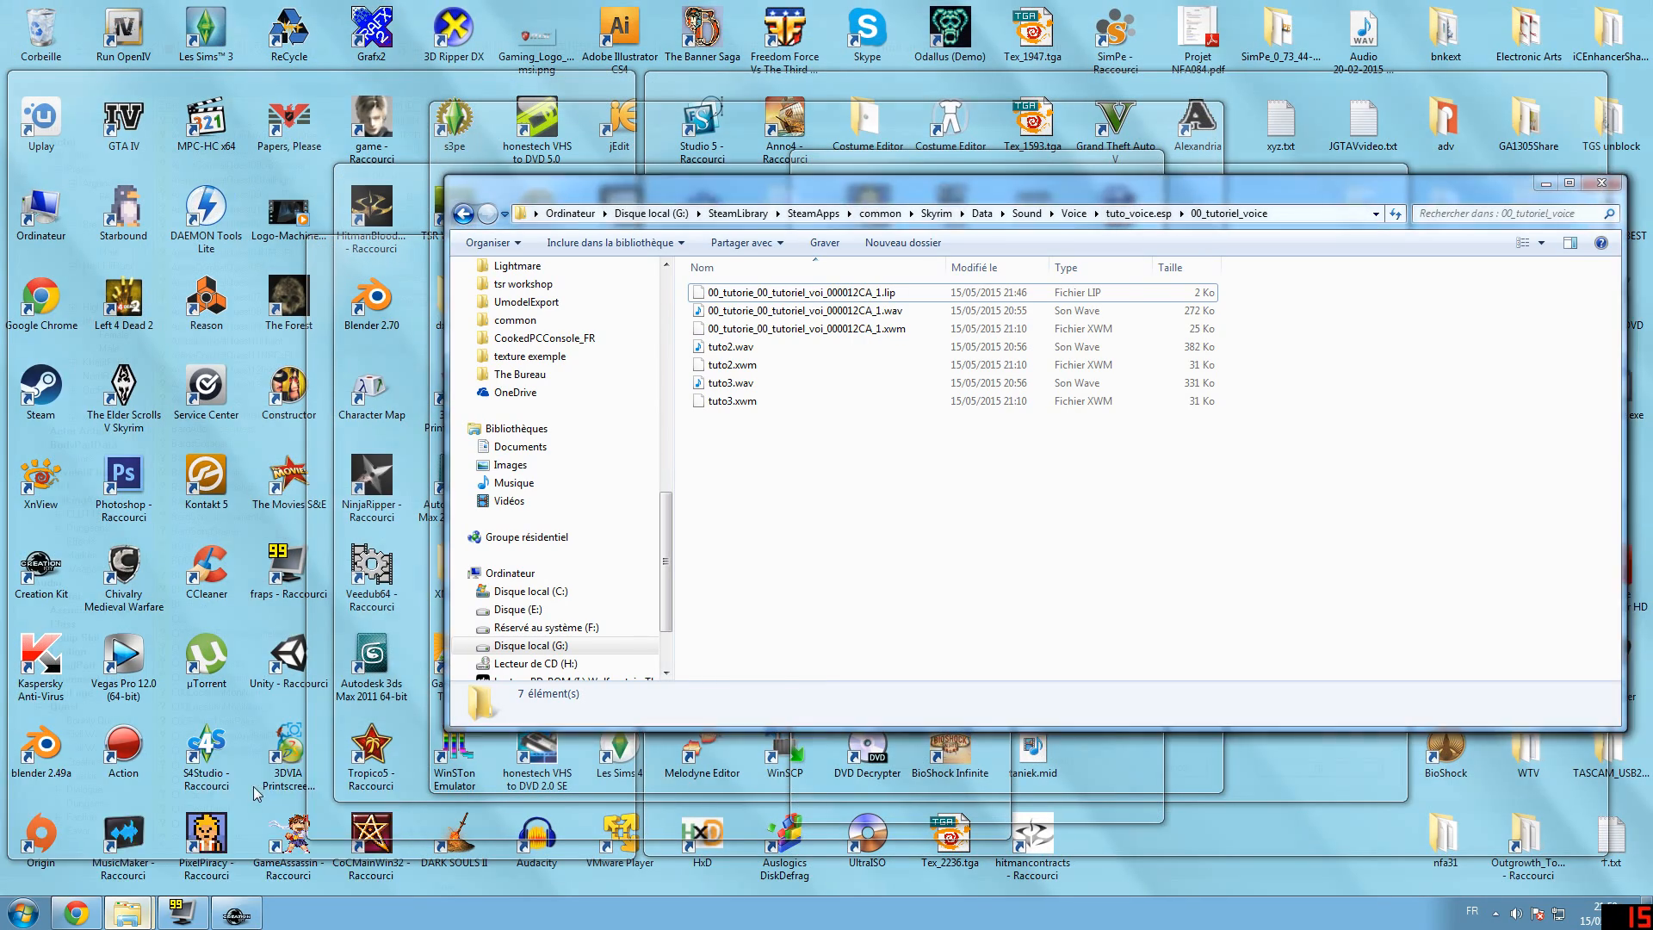
{"action": "left_click", "coordinate": [252, 786]}
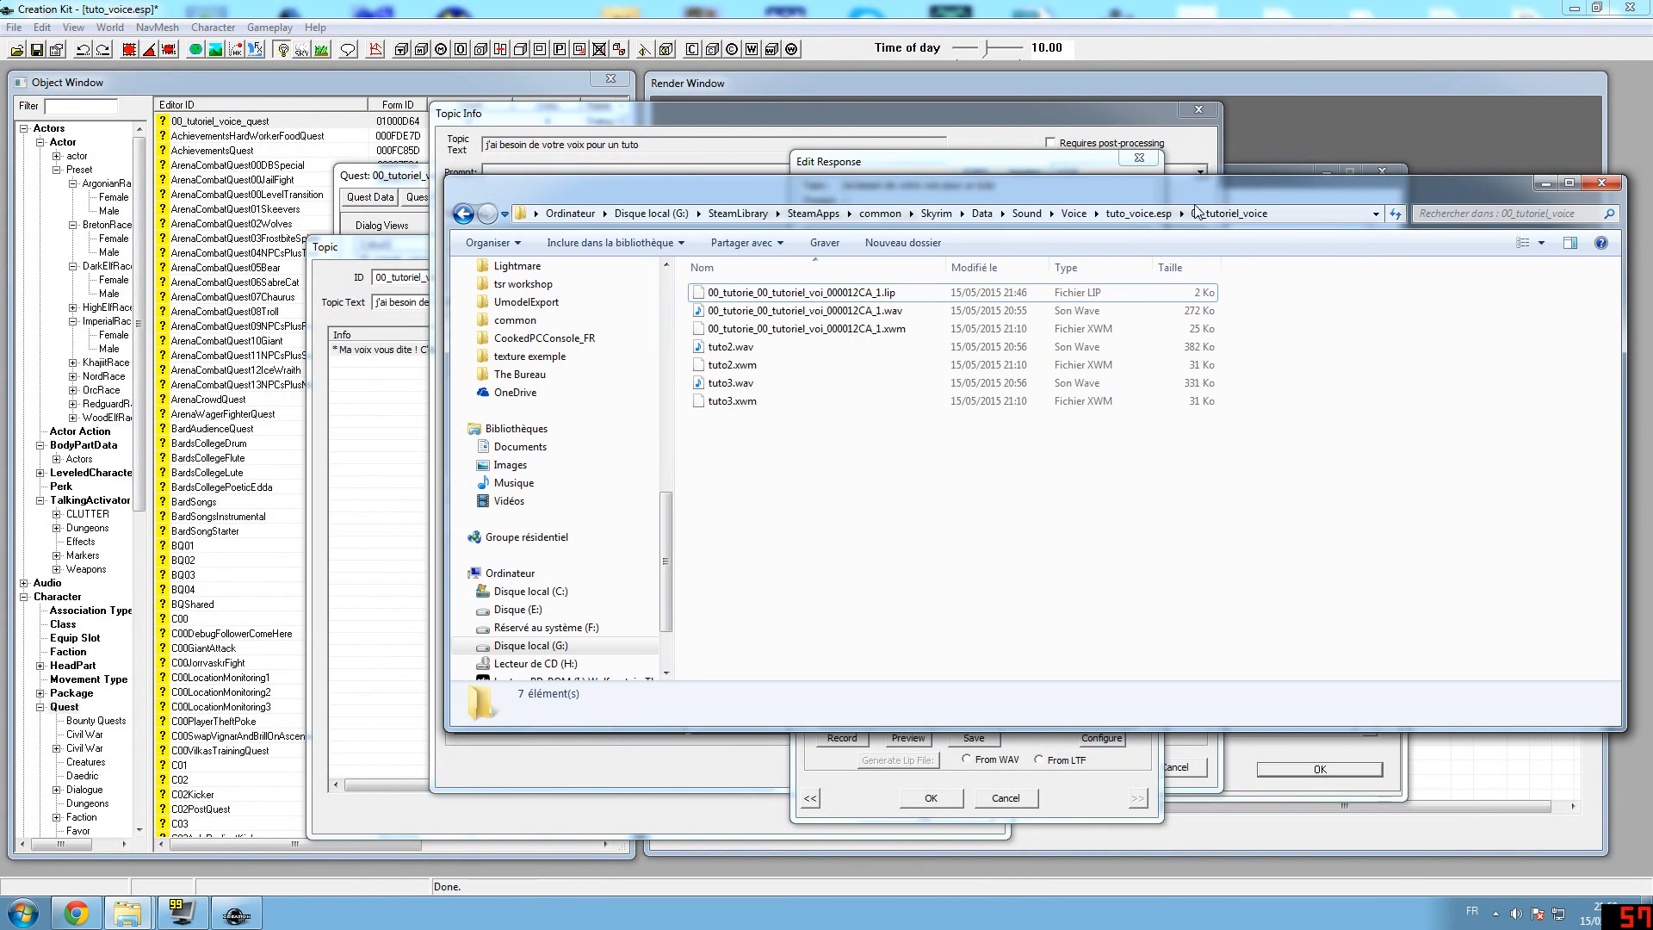
{"action": "left_click_drag", "start_coordinate": [1221, 195], "coordinate": [793, 452]}
{"action": "left_click", "coordinate": [1015, 167]}
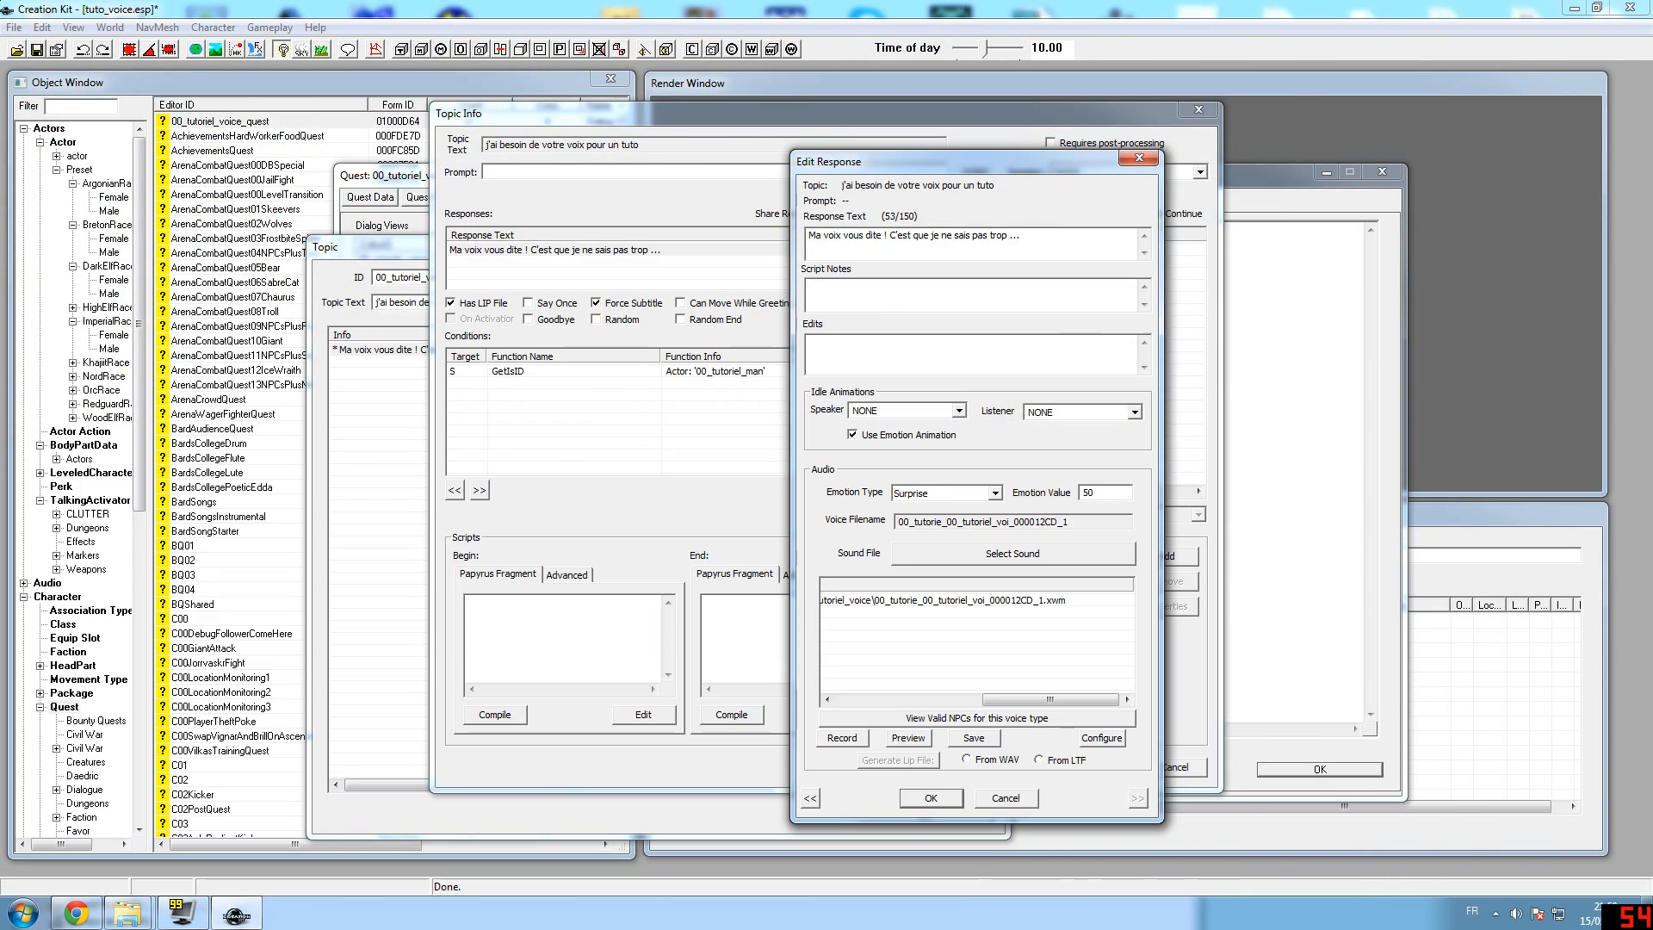
{"action": "left_click_drag", "start_coordinate": [1071, 522], "coordinate": [898, 522]}
{"action": "right_click", "coordinate": [955, 520]}
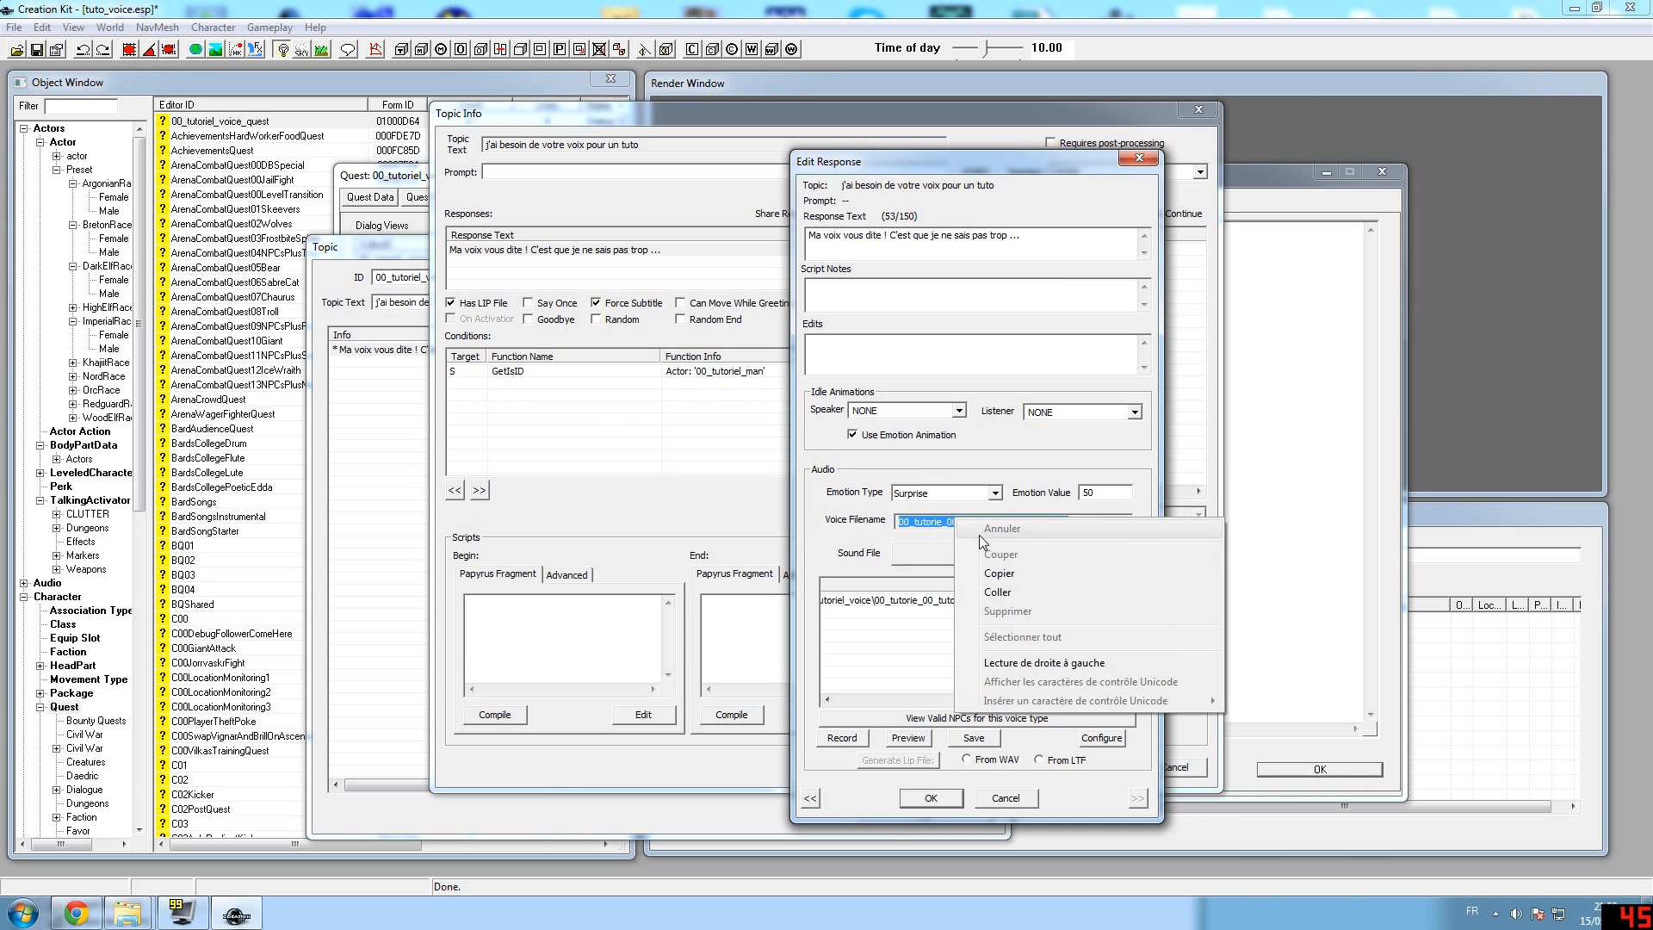
{"action": "left_click", "coordinate": [1012, 578]}
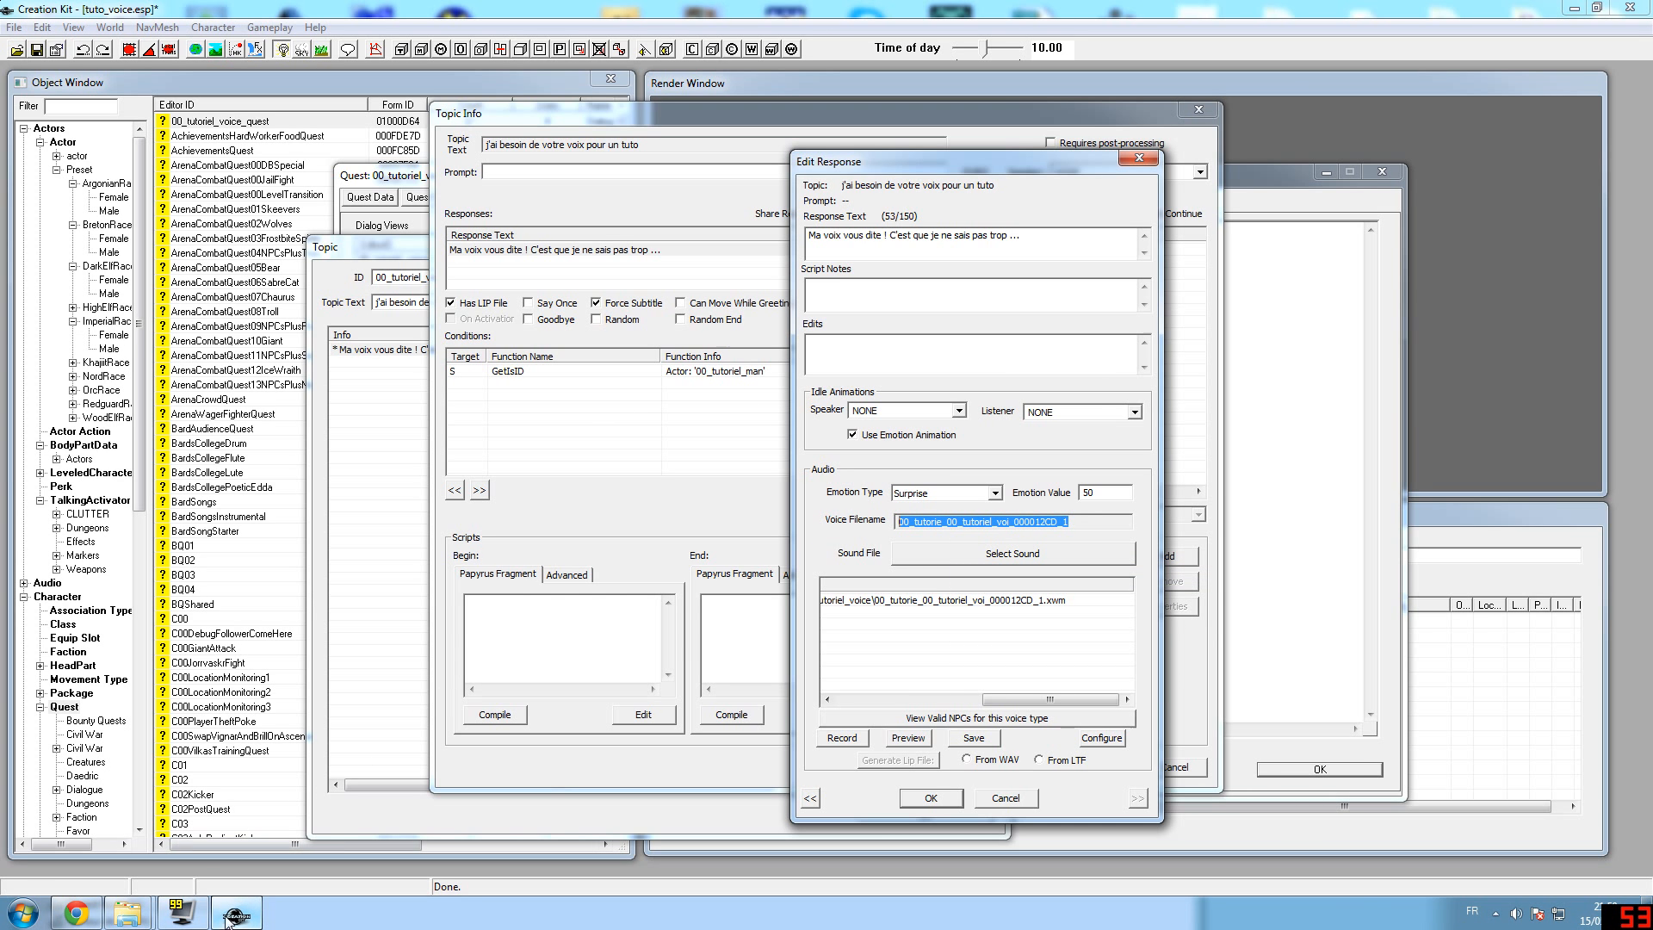
In Windows Explorer, rename tuto2.wav in the 00_tutoriel_voice folder as 00_tutorie_00_tutoriel_voi_000012CD_1.wav using the copied voice filename
{"action": "left_click", "coordinate": [127, 912]}
{"action": "left_click", "coordinate": [299, 824]}
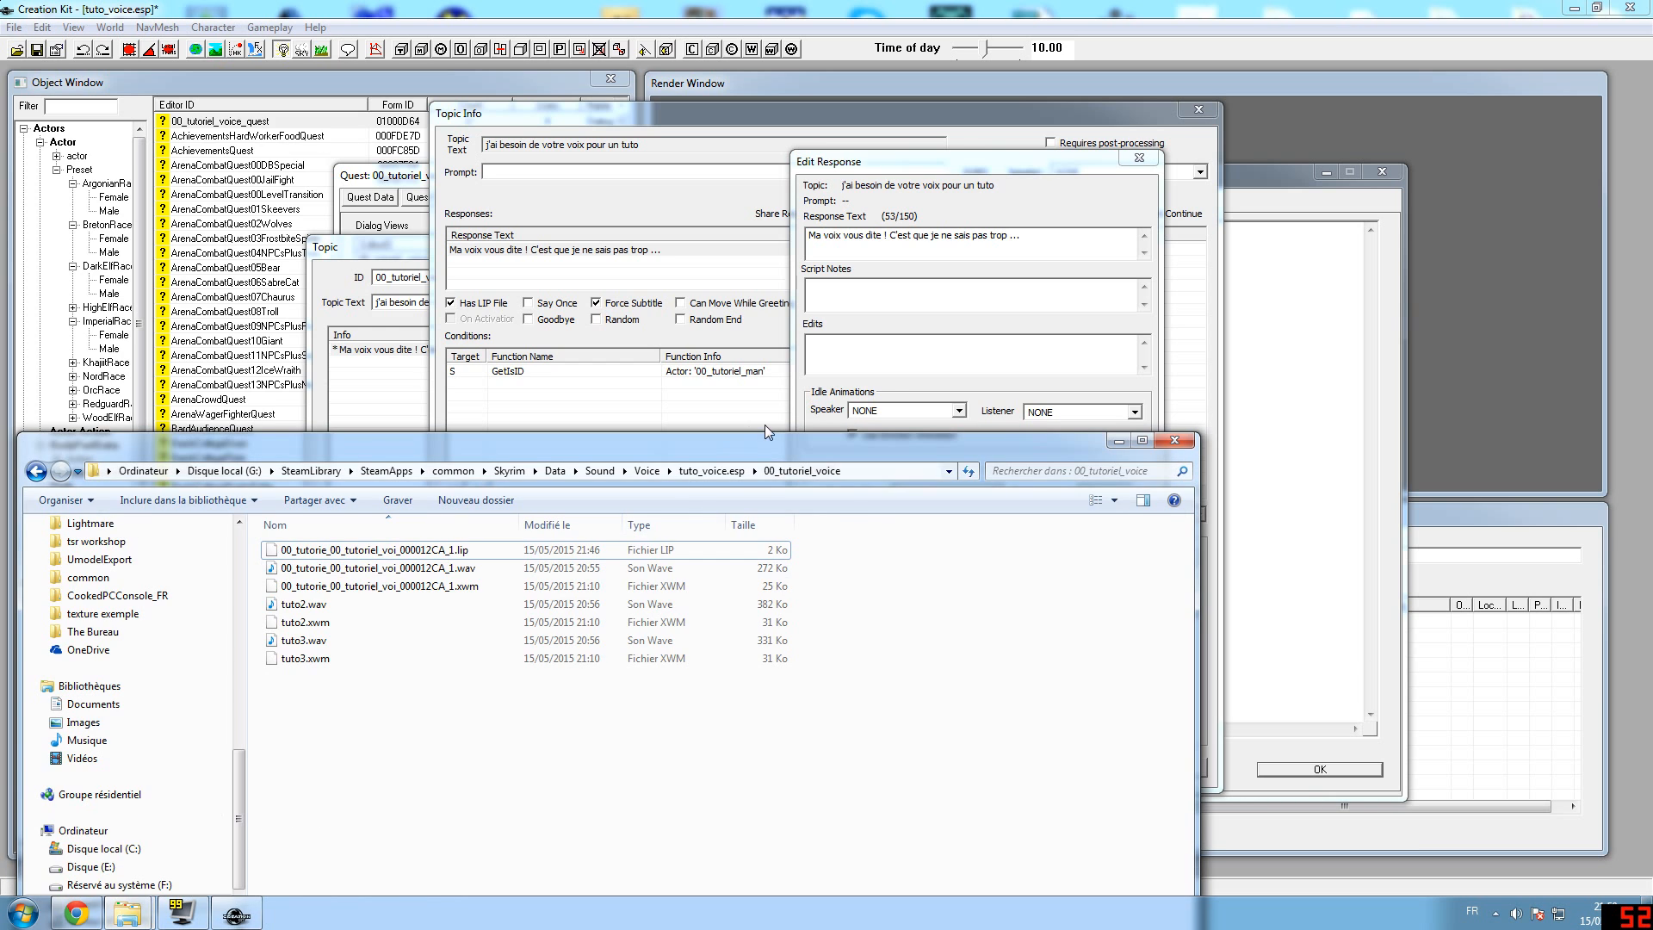
{"action": "left_click", "coordinate": [343, 605]}
{"action": "right_click", "coordinate": [343, 605]}
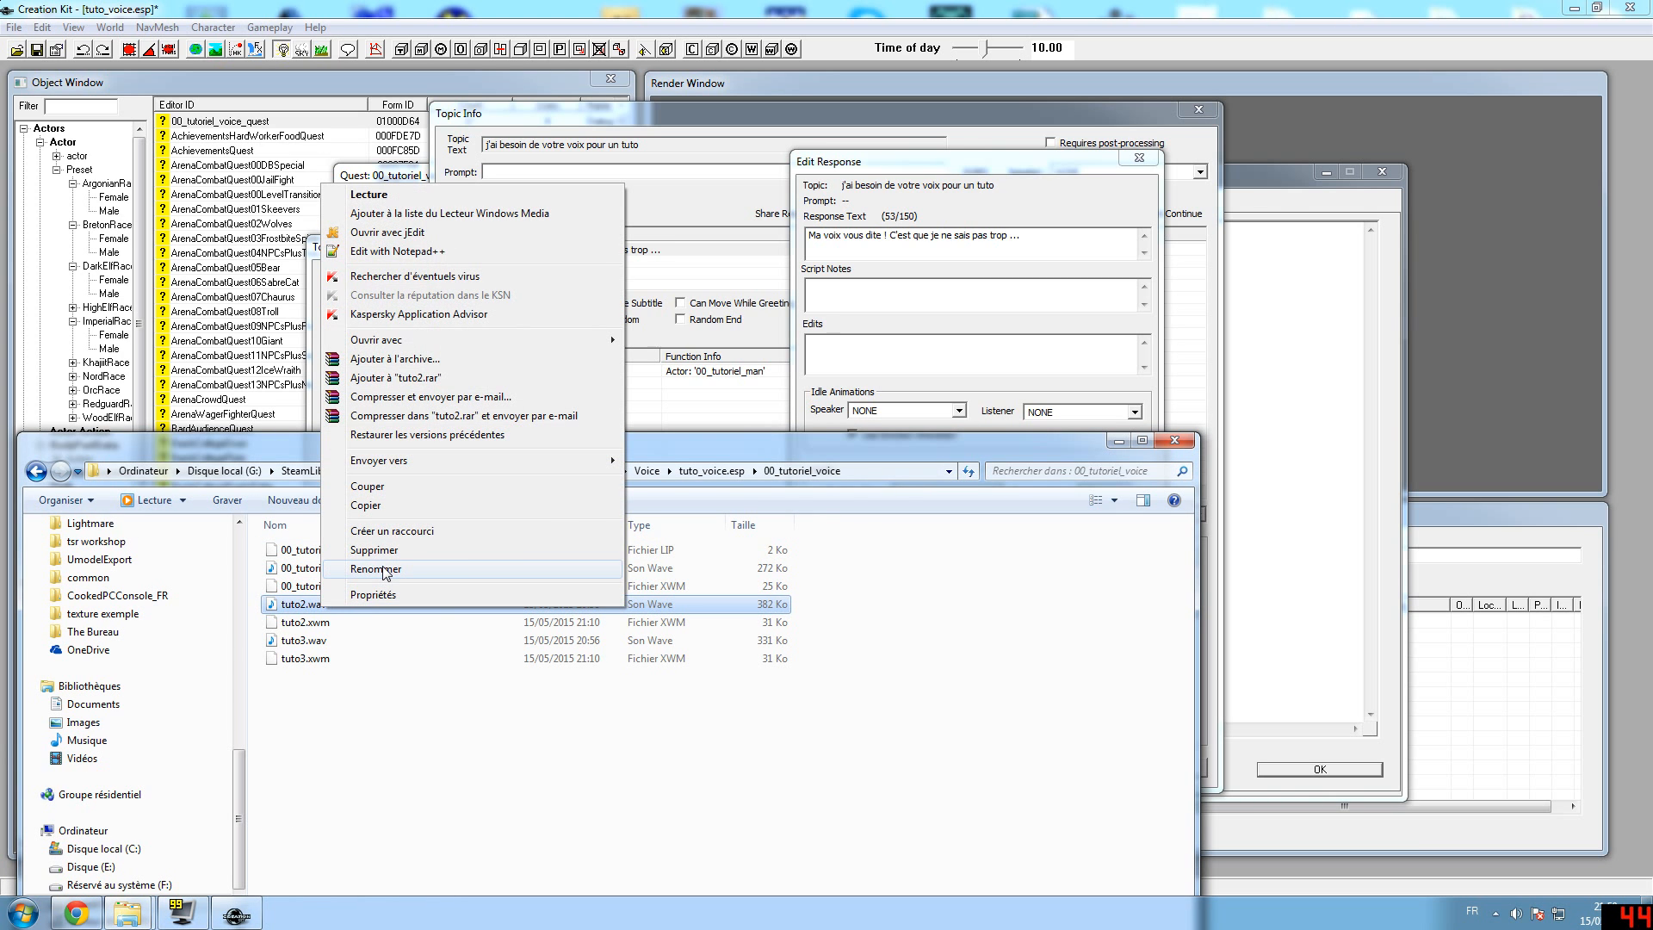
{"action": "left_click", "coordinate": [370, 568]}
{"action": "right_click", "coordinate": [297, 605]}
{"action": "left_click", "coordinate": [331, 678]}
{"action": "key", "text": "Return"}
Rename tuto2.xwm as 00_tutorie_00_tutoriel_voi_000012CD_1.xwm with the copied filename and minimize the folder window
{"action": "right_click", "coordinate": [314, 622]}
{"action": "left_click", "coordinate": [369, 584]}
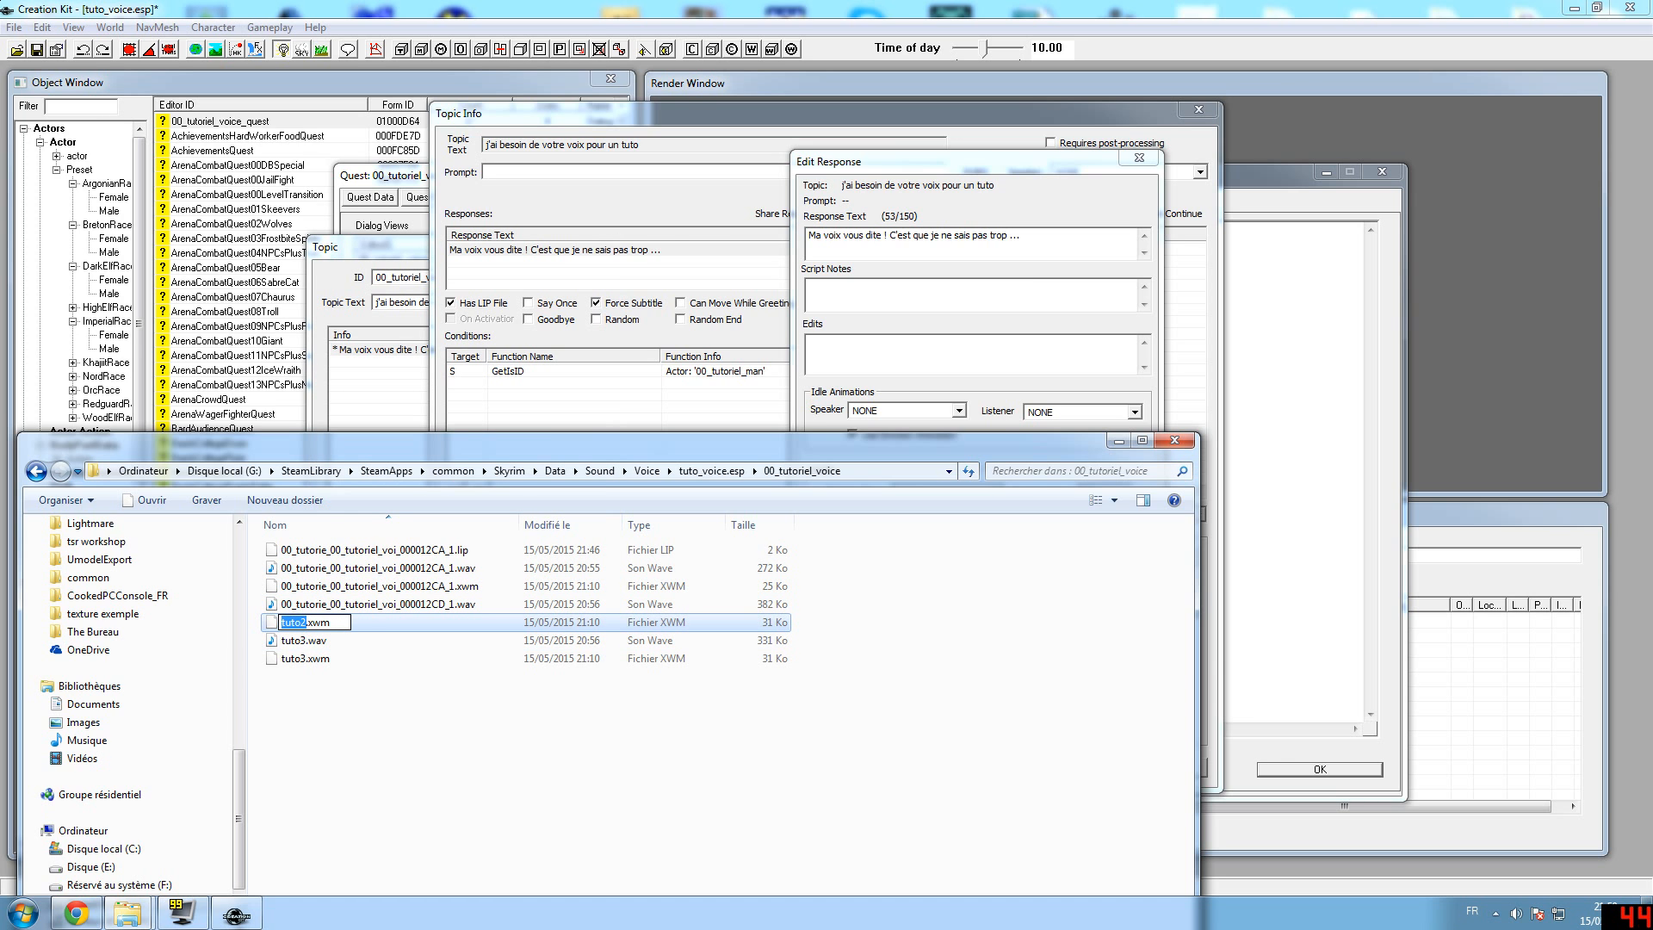
{"action": "right_click", "coordinate": [302, 624]}
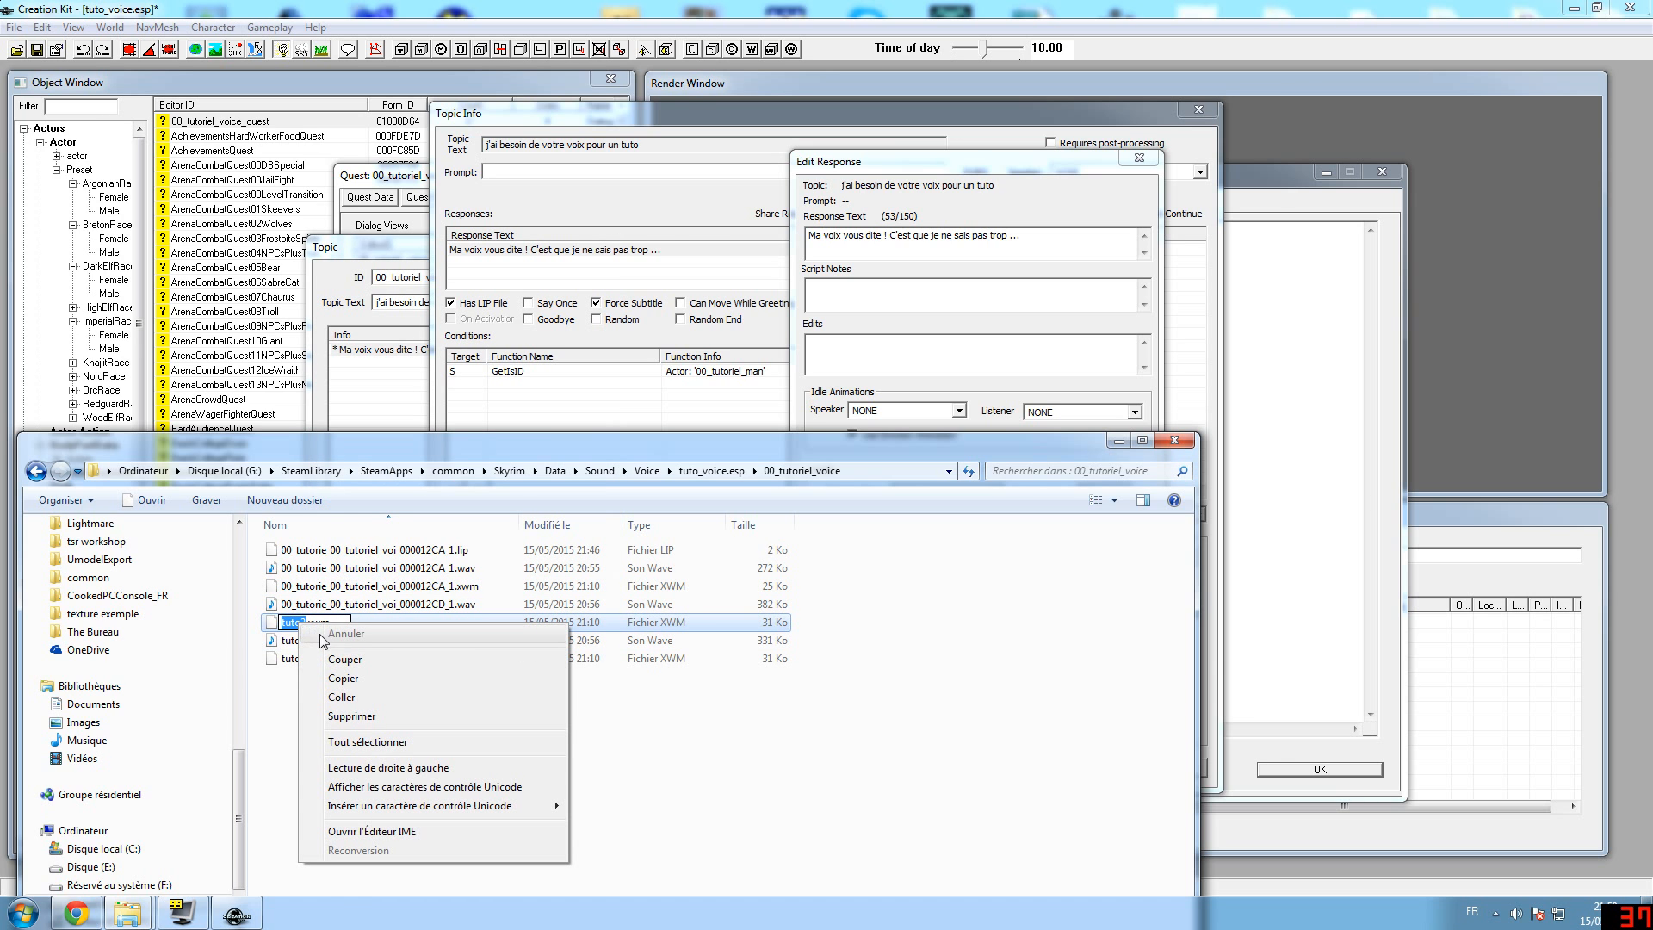
{"action": "left_click", "coordinate": [360, 697]}
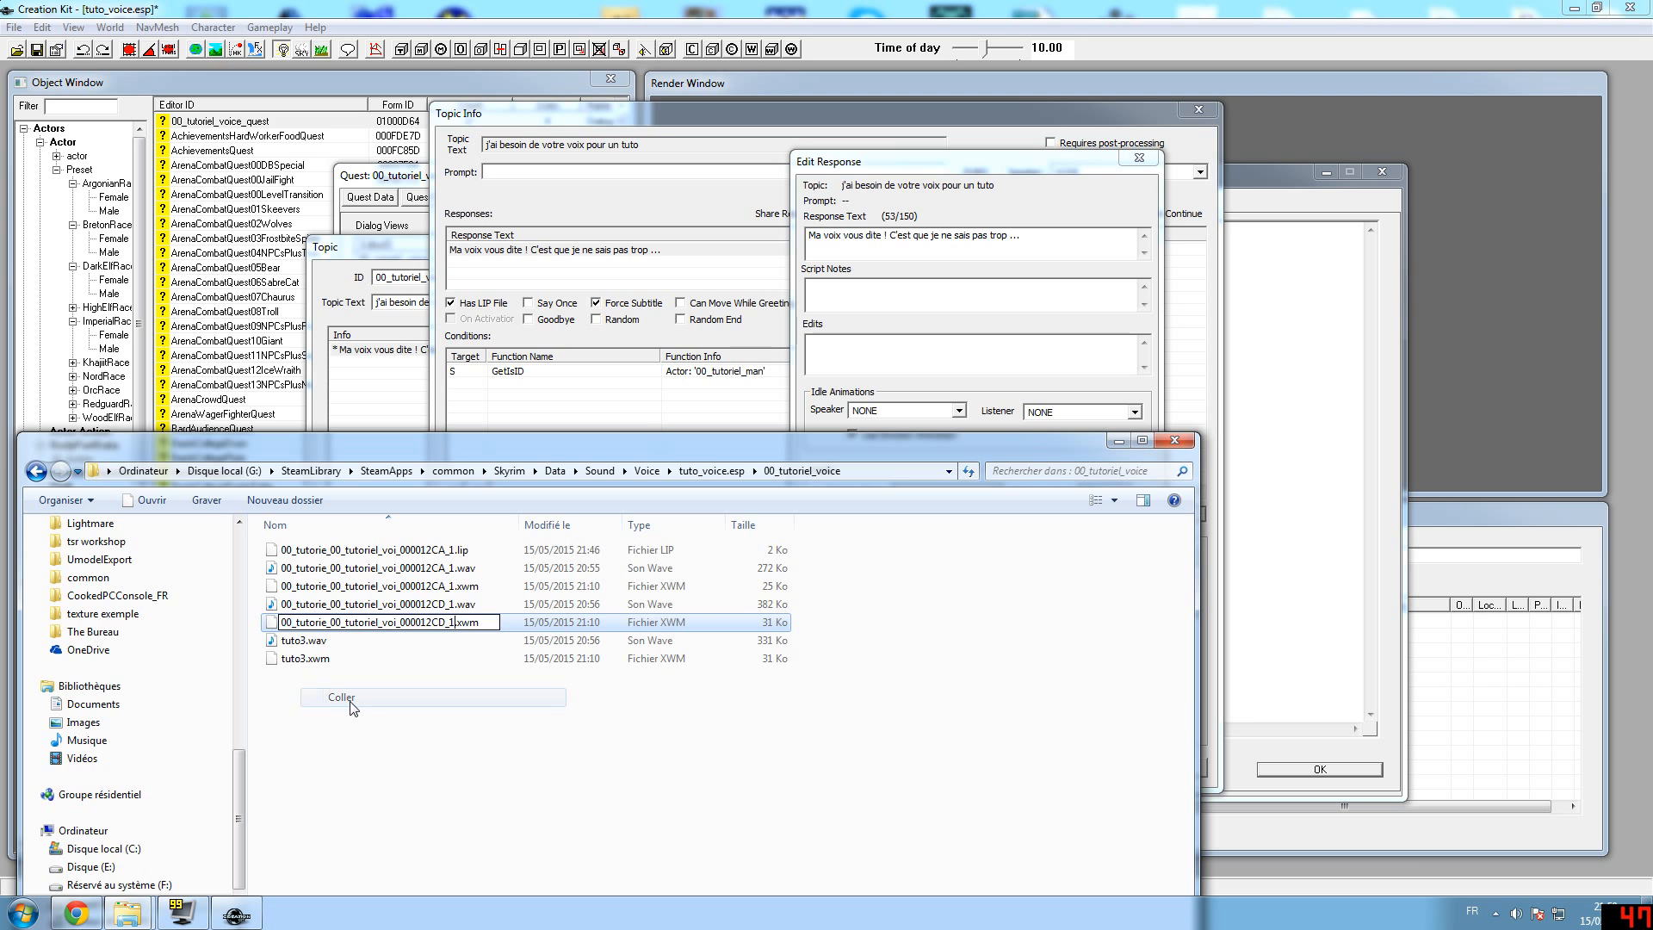
{"action": "key", "text": "Return"}
{"action": "left_click", "coordinate": [1118, 440]}
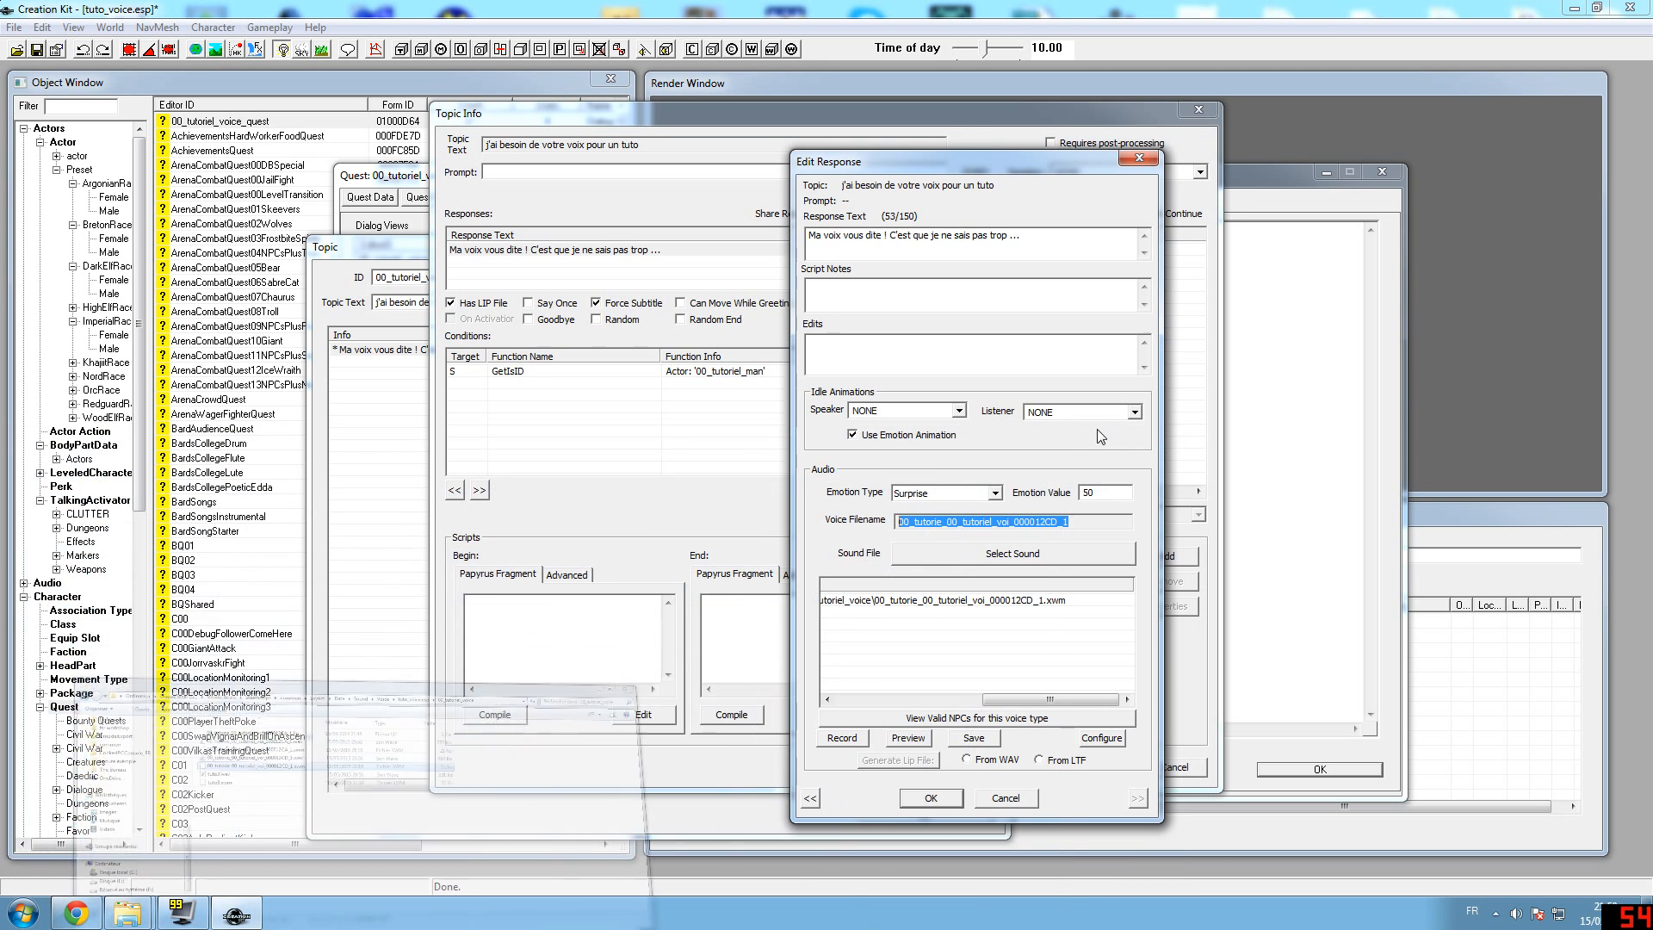
Reload the aide response, generate its lip file from the WAV, and confirm the response, info and topic
{"action": "left_click", "coordinate": [930, 797]}
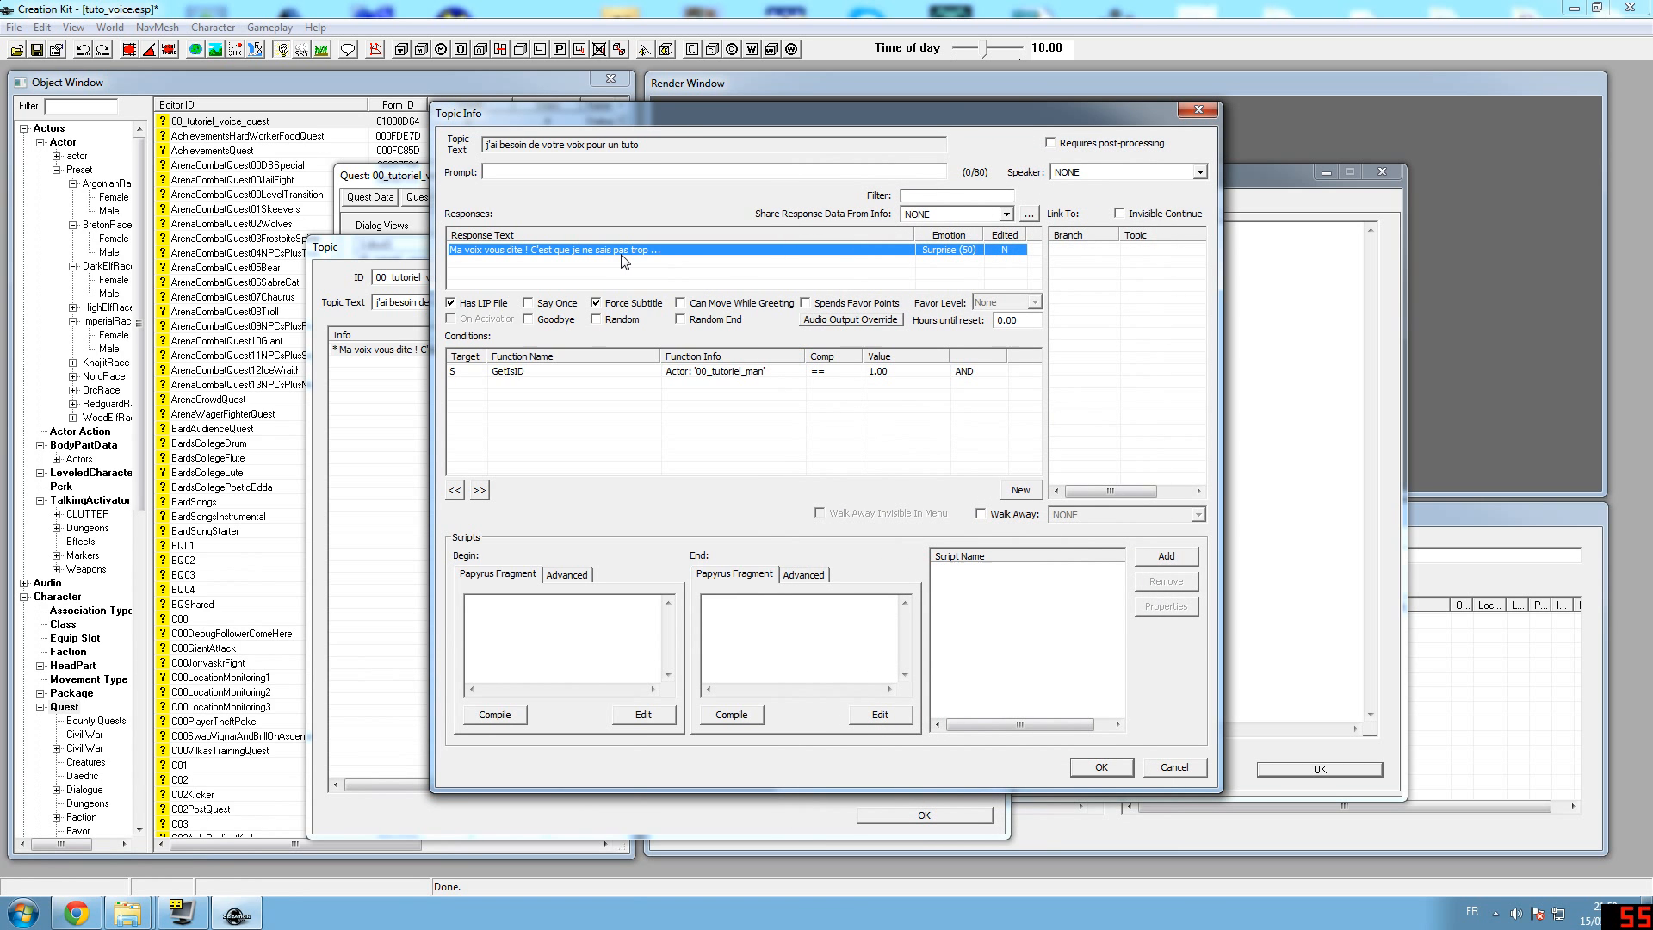
{"action": "double_click", "coordinate": [618, 251]}
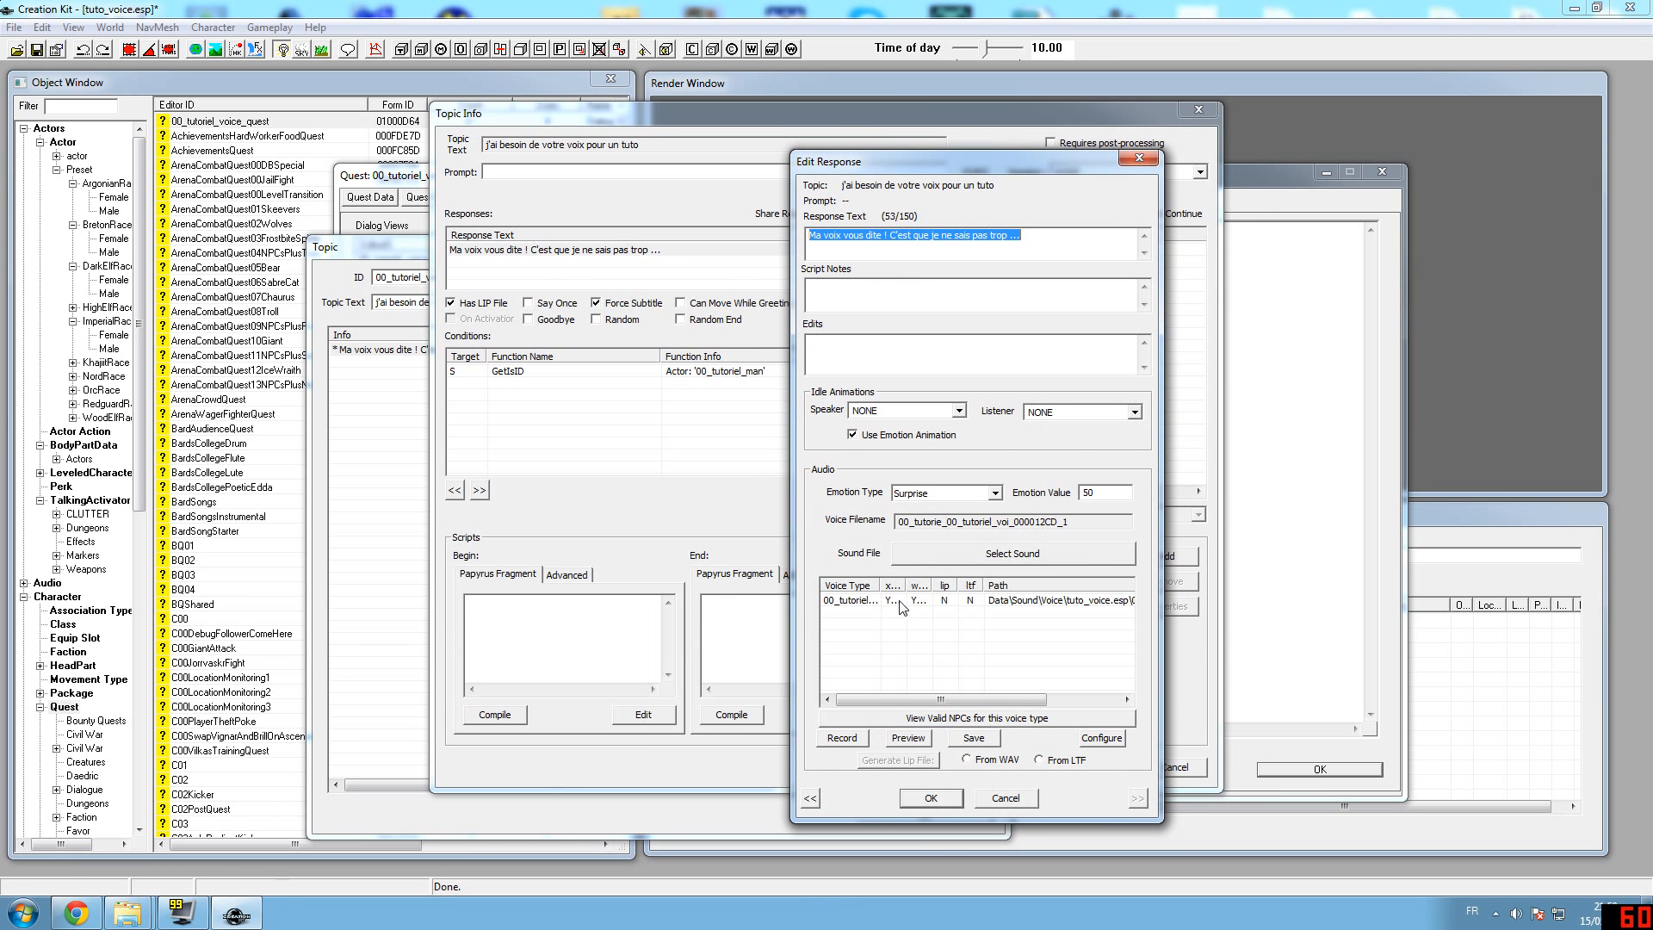
{"action": "left_click", "coordinate": [1037, 605]}
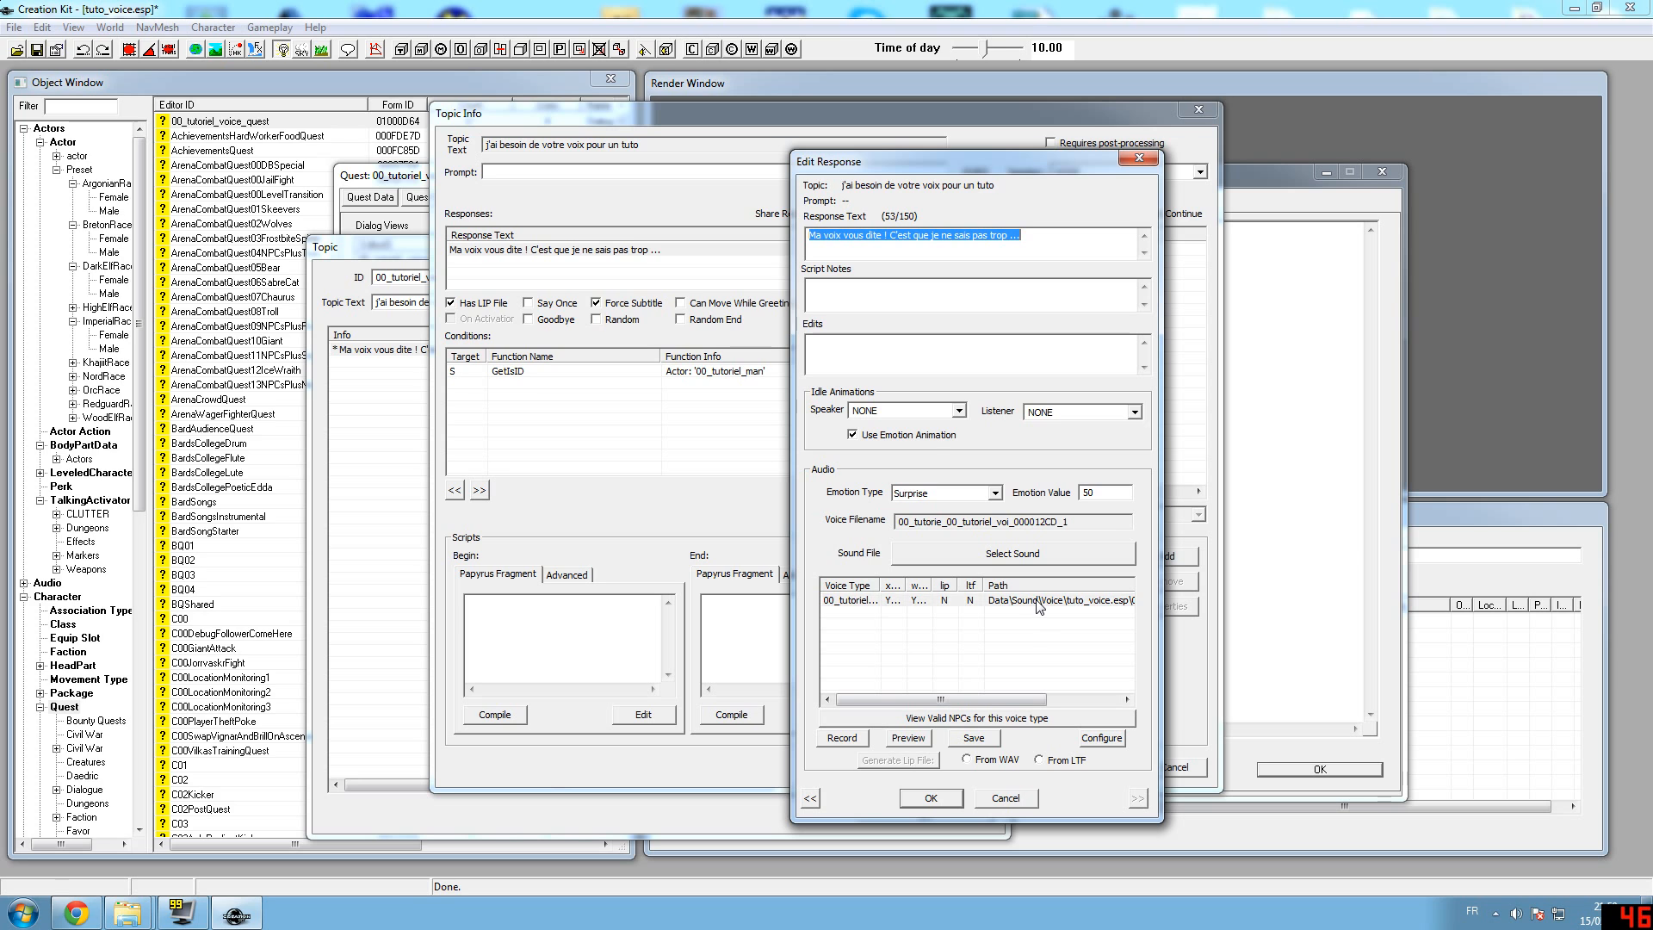
{"action": "left_click", "coordinate": [967, 759]}
{"action": "left_click", "coordinate": [912, 760]}
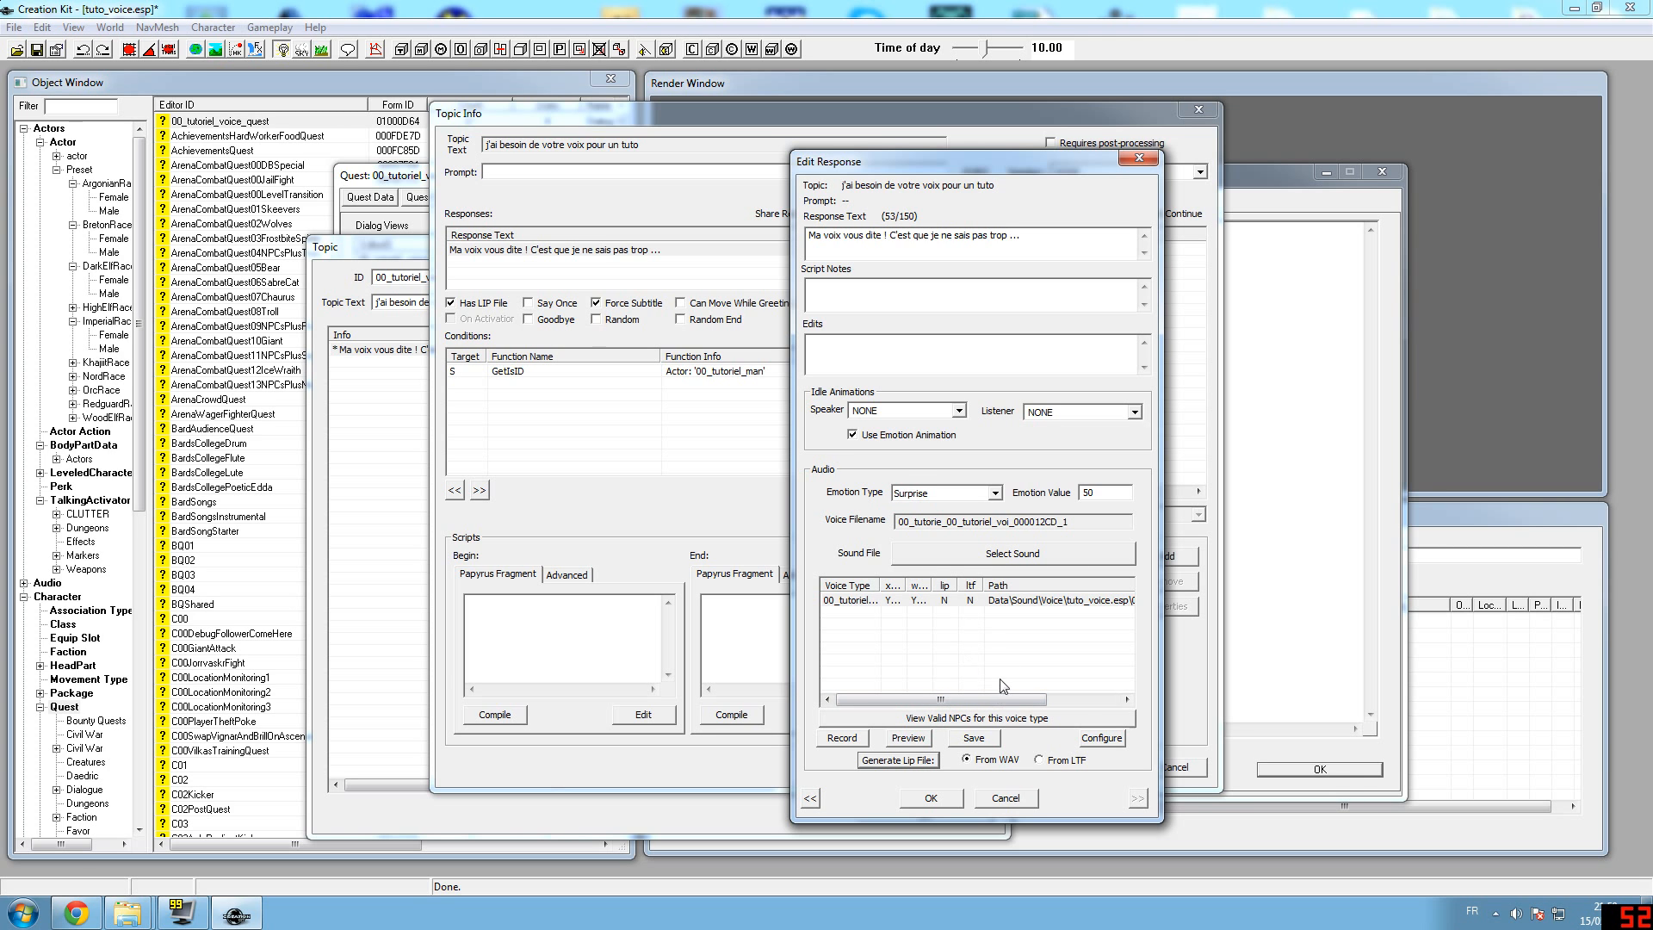
{"action": "left_click", "coordinate": [965, 600]}
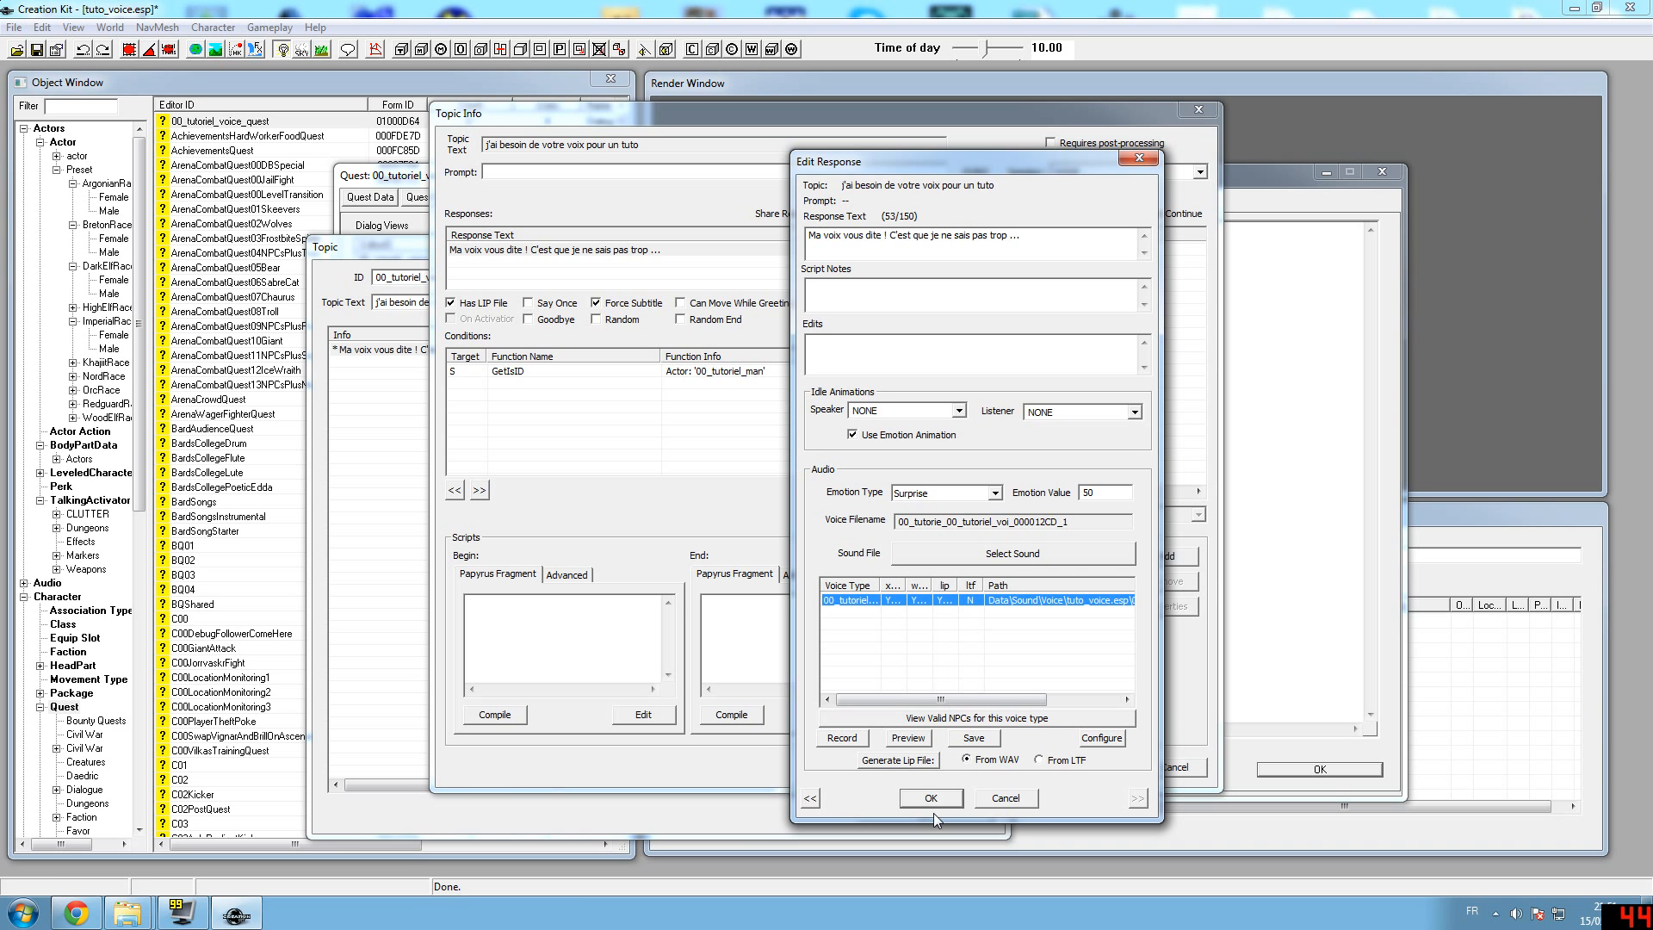
{"action": "left_click", "coordinate": [947, 796]}
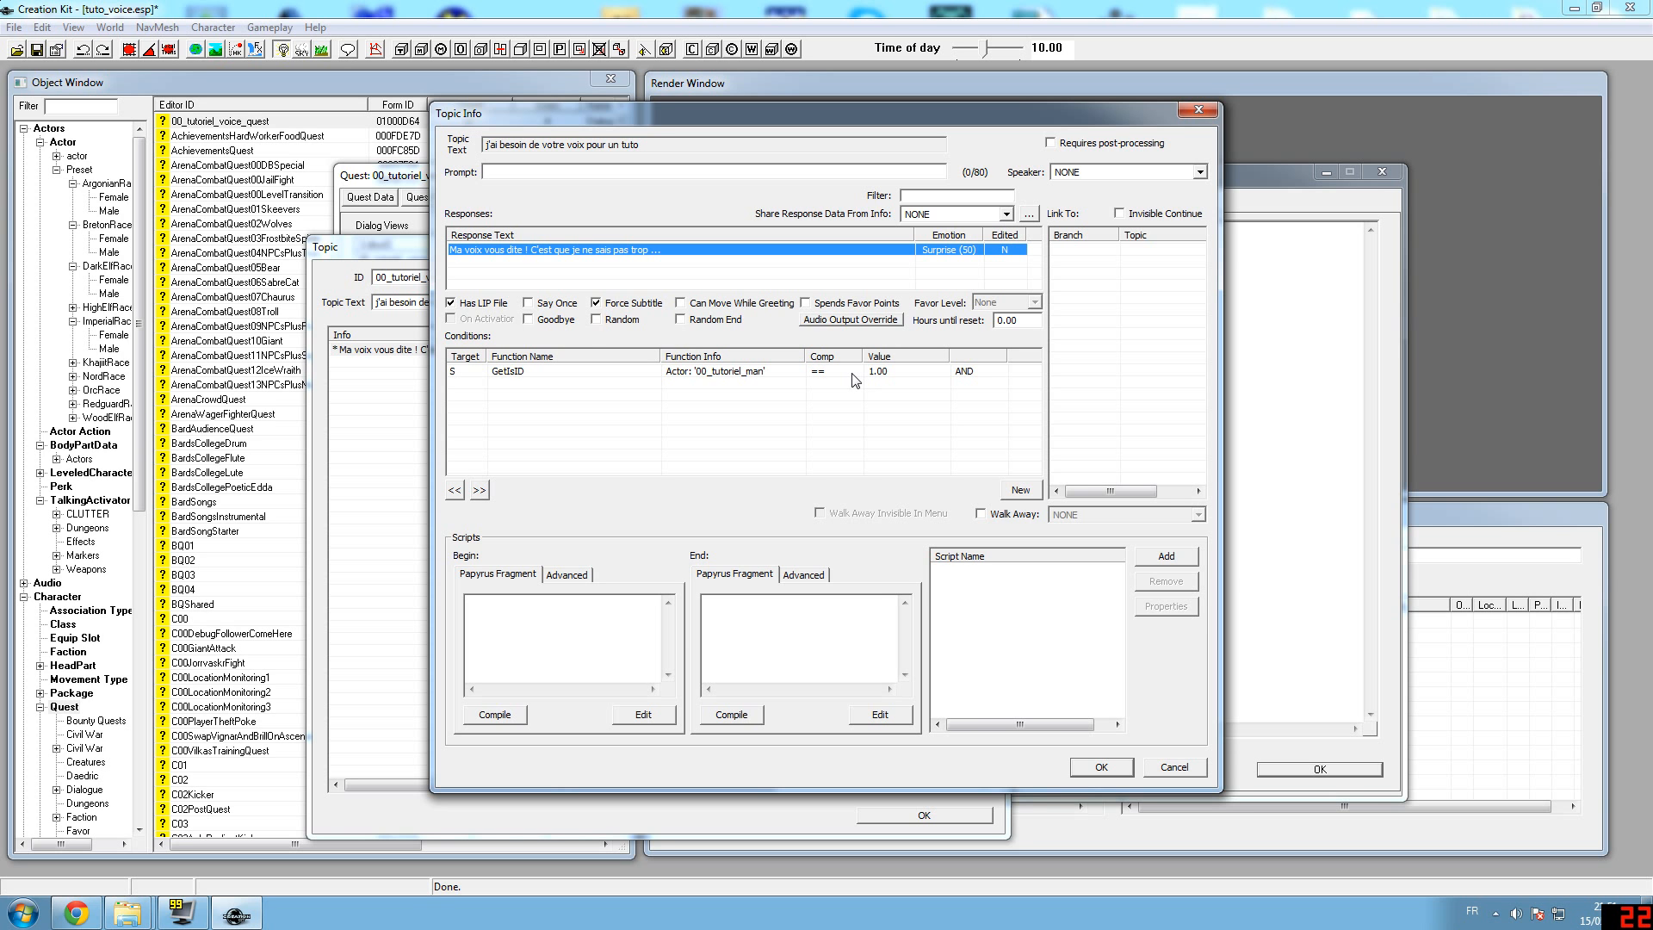
{"action": "left_click", "coordinate": [1091, 768]}
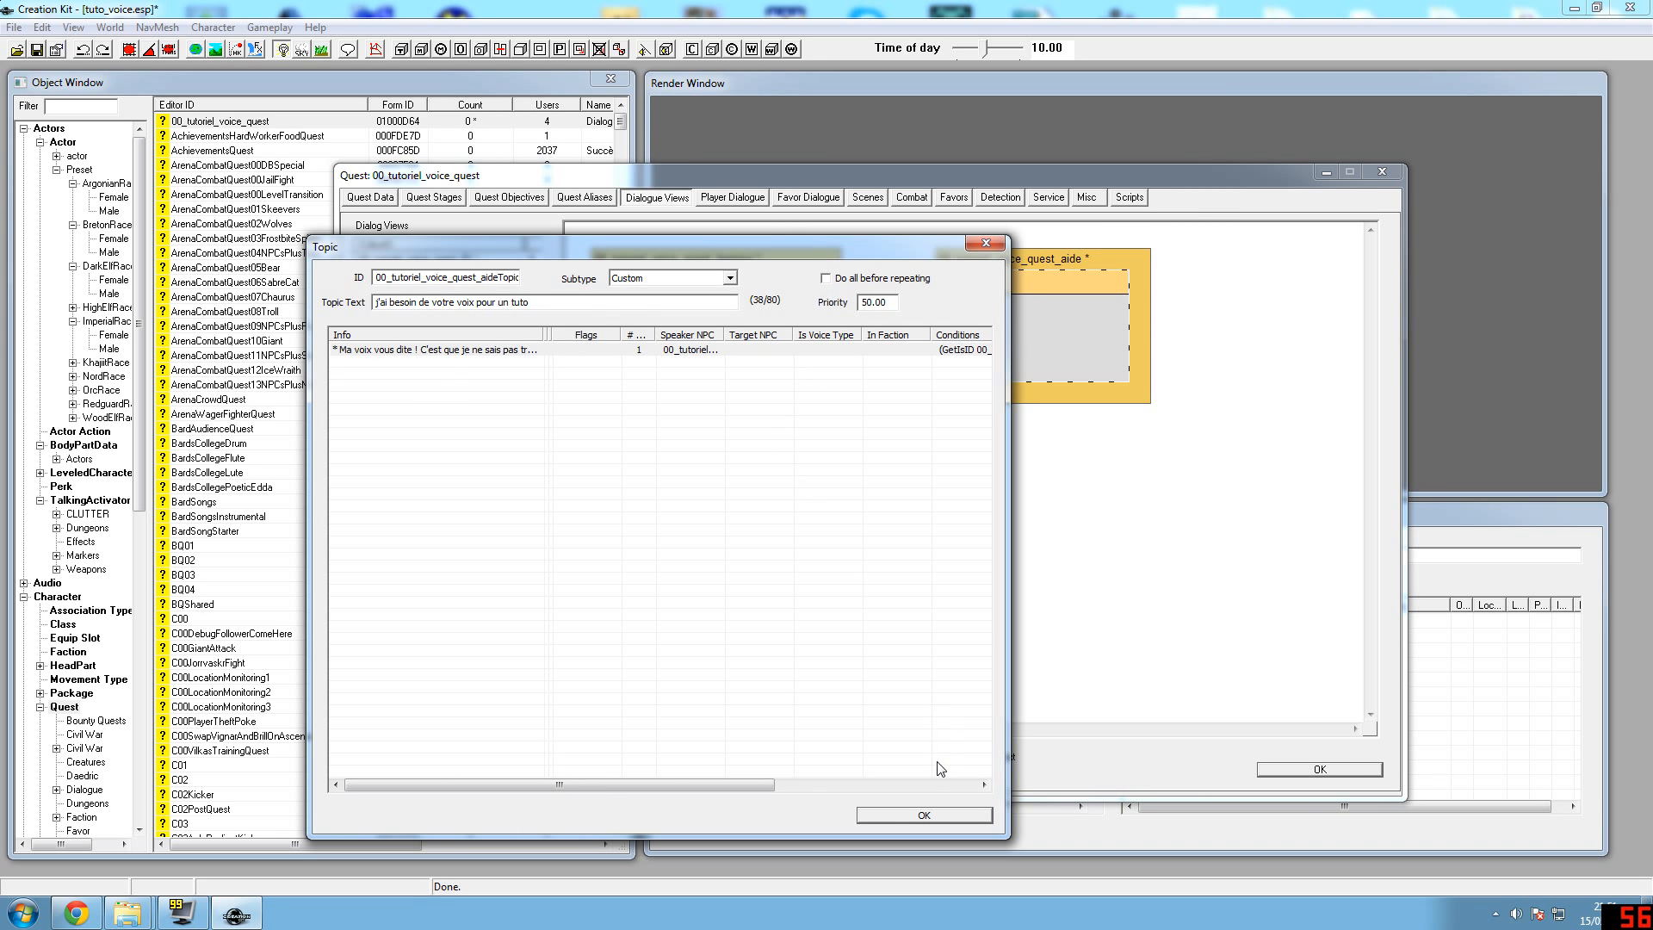
{"action": "left_click", "coordinate": [914, 814]}
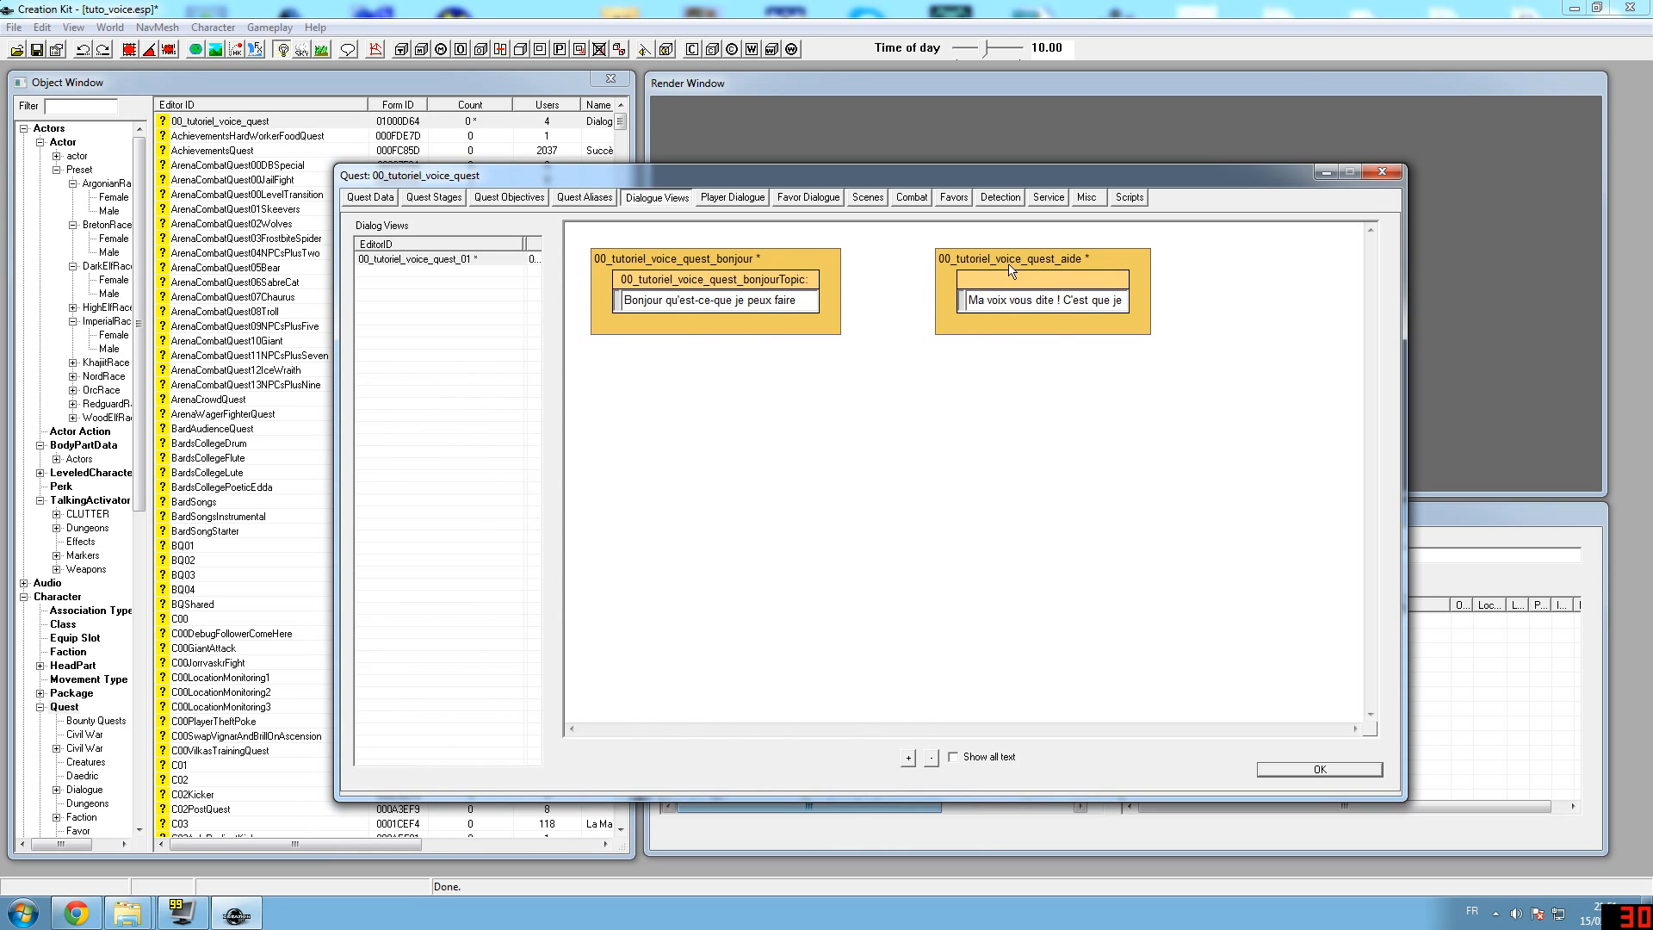
Create the branch 00_tutoriel_voice_quest_allez below the bonjour and aide branches, accepting the proposed starting topic ID
{"action": "right_click", "coordinate": [832, 522]}
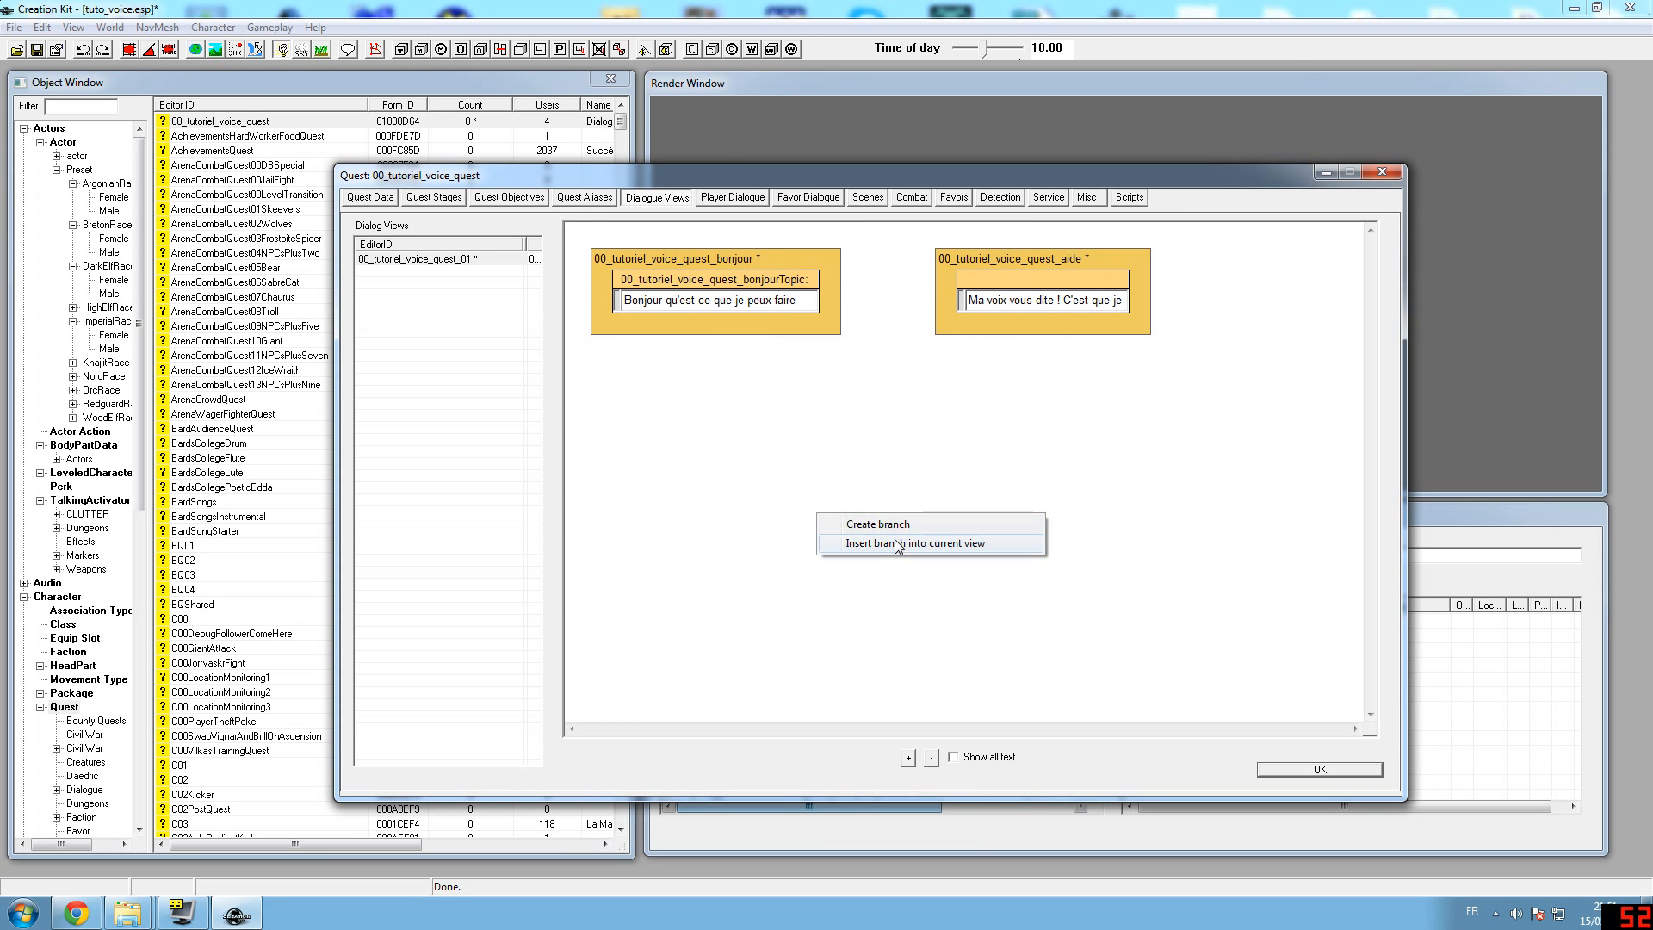
{"action": "left_click", "coordinate": [878, 520]}
{"action": "key", "text": "End"}
{"action": "type", "text": "_"}
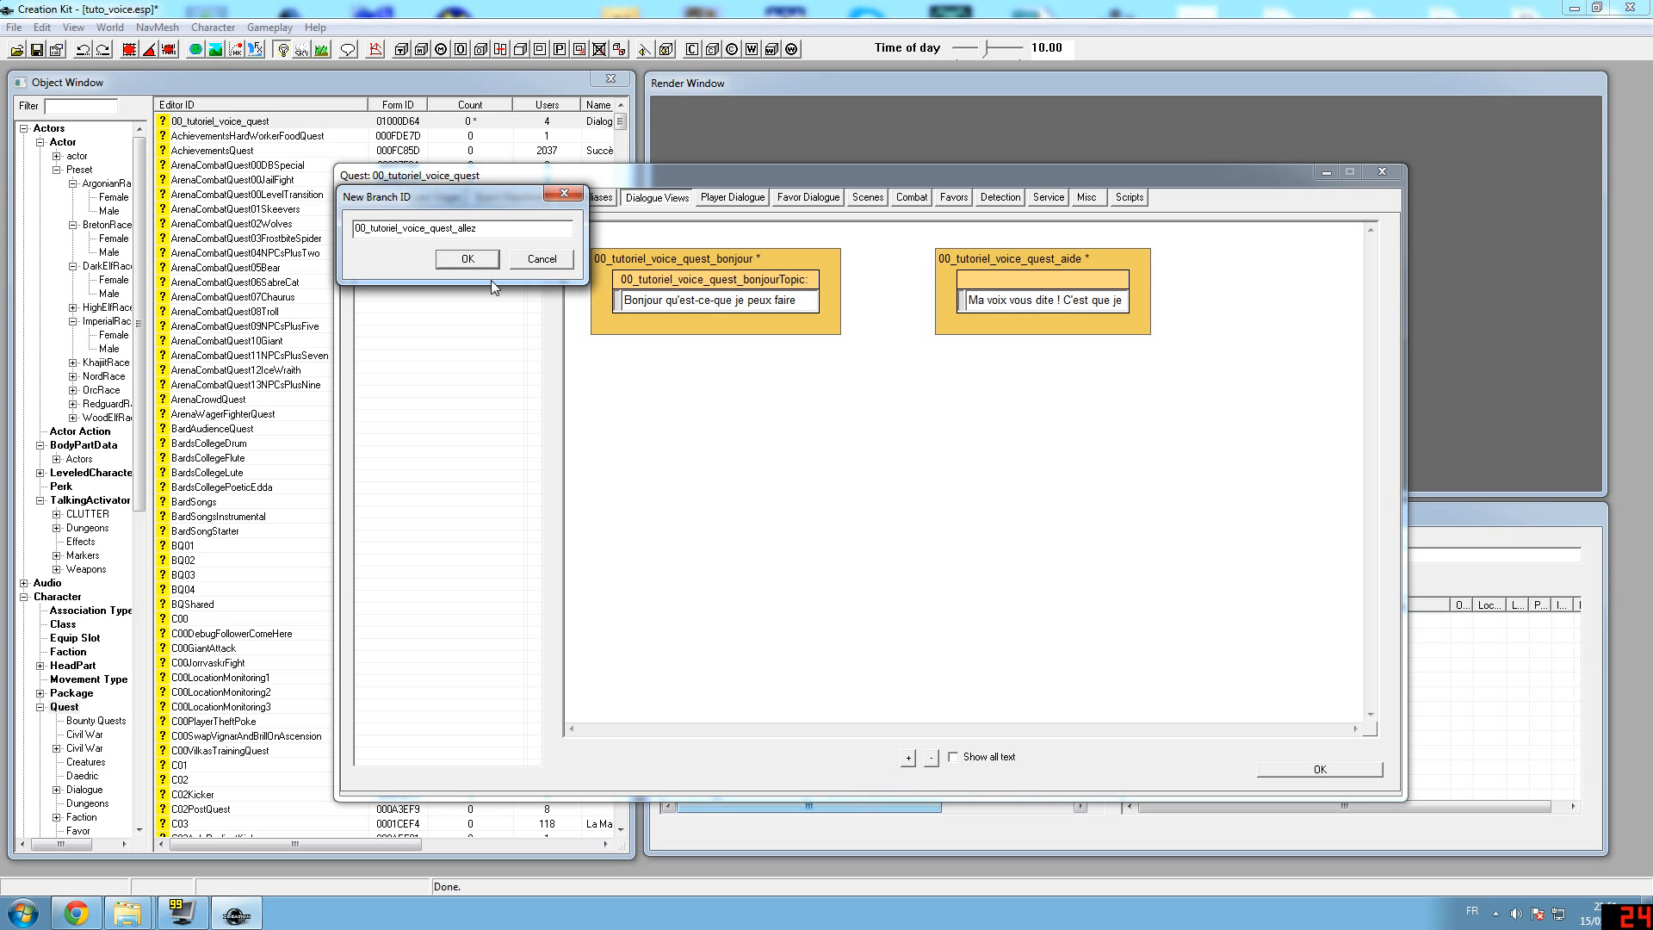
{"action": "left_click", "coordinate": [470, 262]}
{"action": "left_click", "coordinate": [475, 259]}
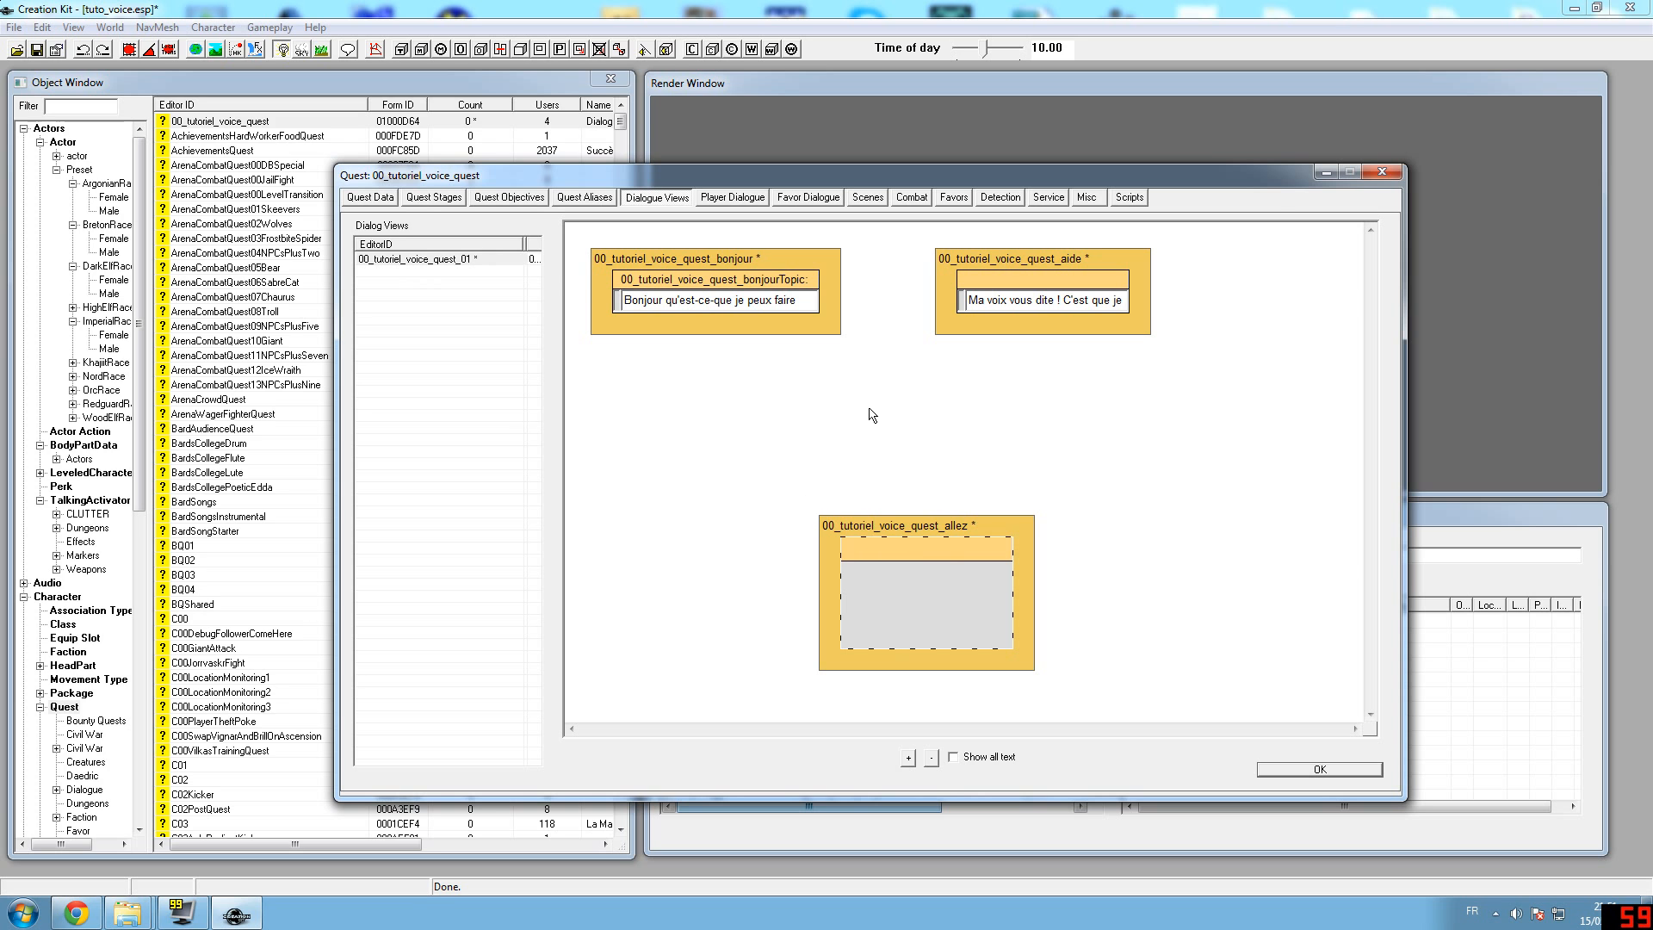
Open the allez branch's starting topic and enter the topic text "Oh allez ! Juste pour un petit tuto !"
{"action": "double_click", "coordinate": [925, 571]}
{"action": "left_click", "coordinate": [544, 213]}
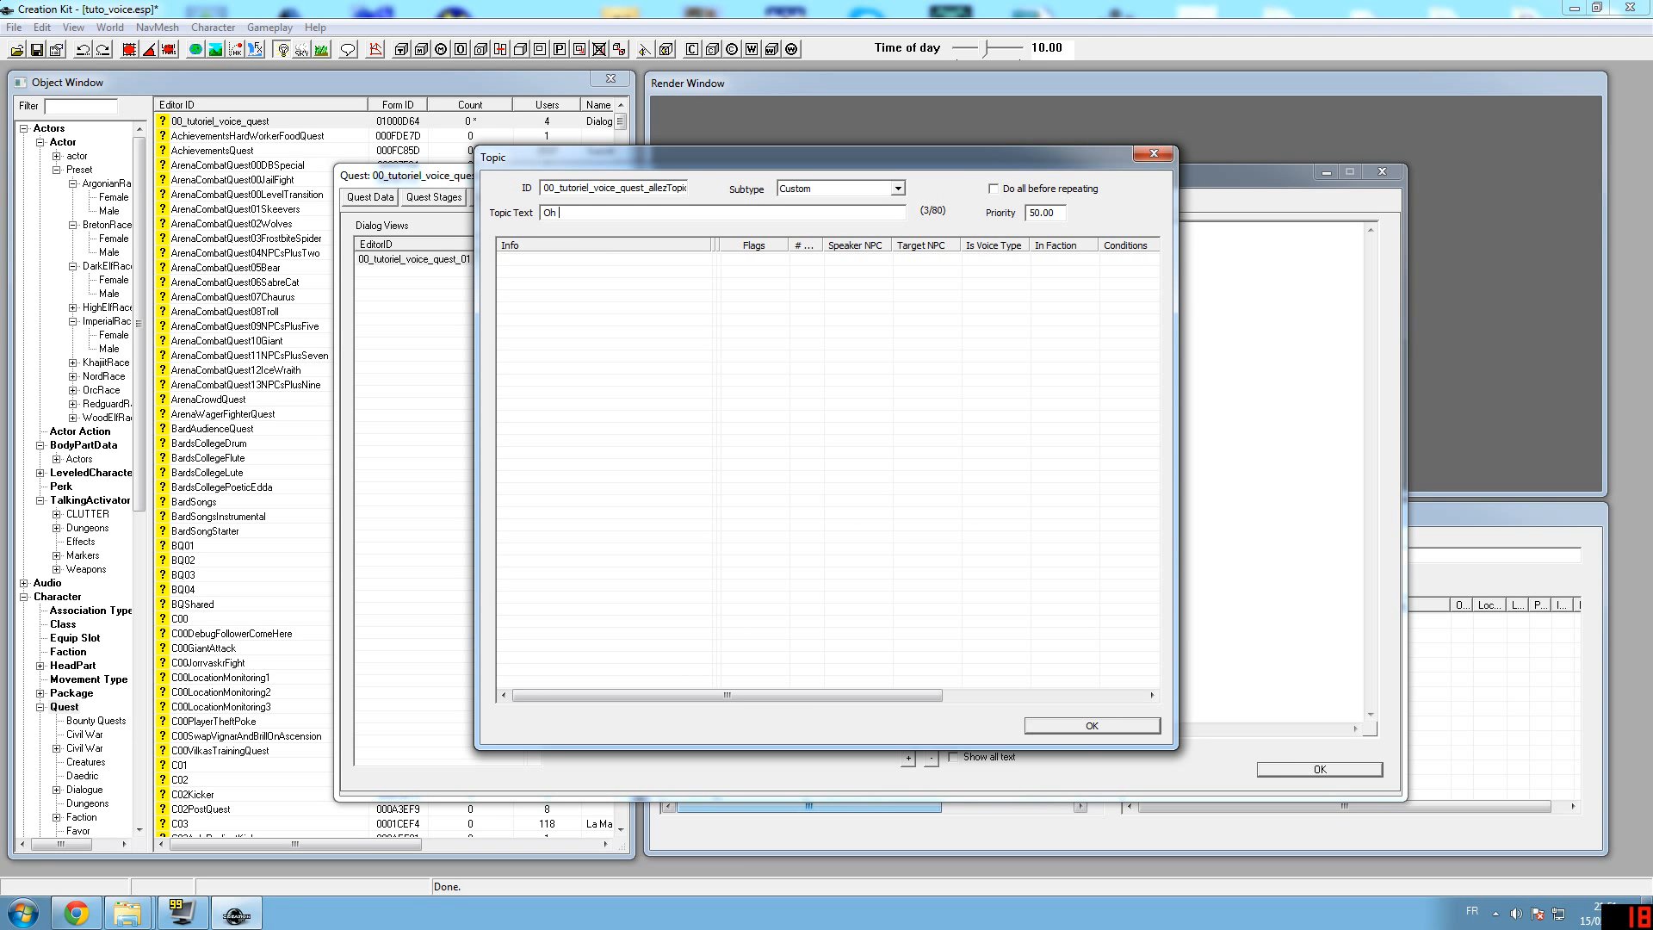
{"action": "type", "text": "Oh allez ! "}
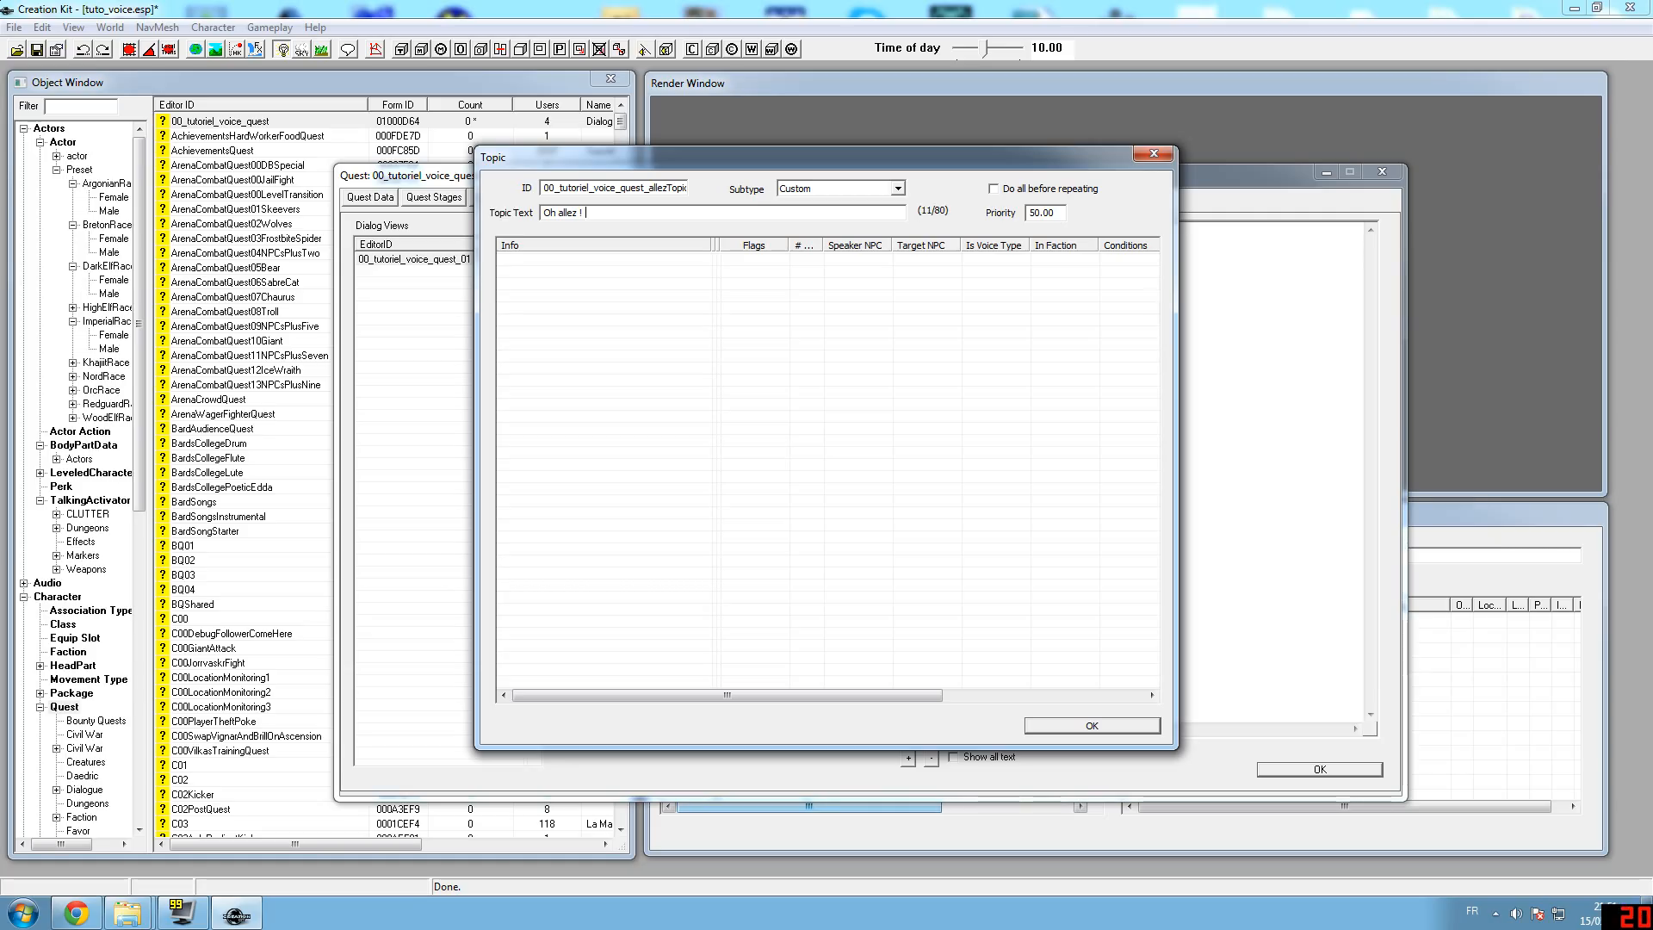
{"action": "type", "text": "Juste pour un petit tuto !"}
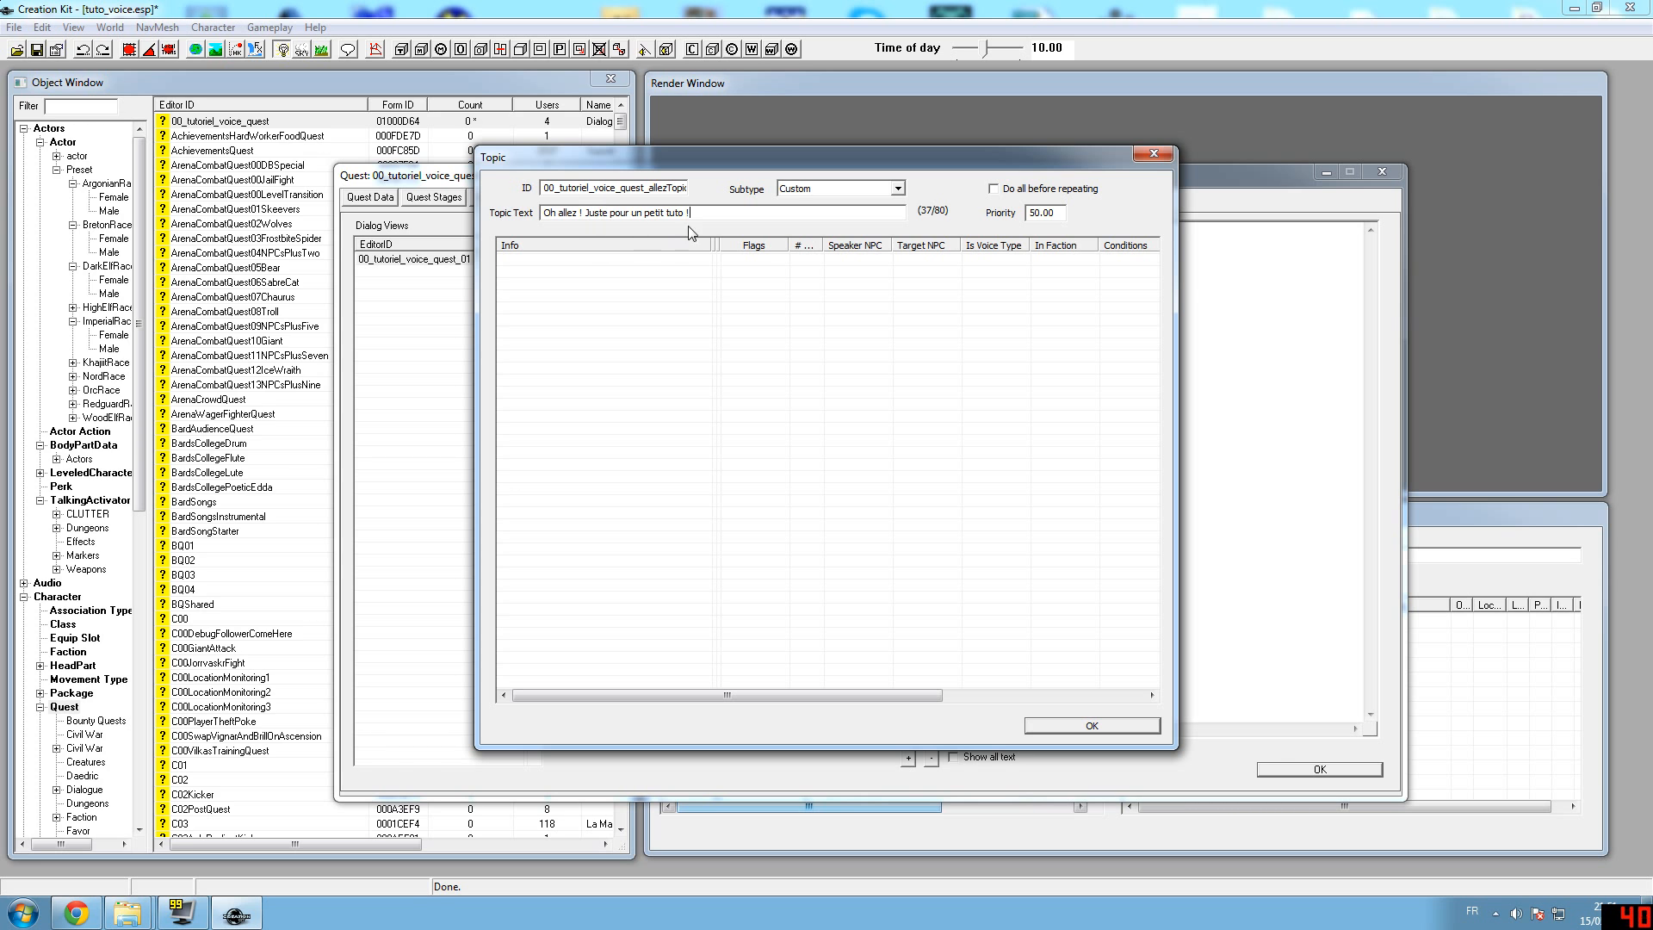
{"action": "left_click", "coordinate": [1059, 734]}
{"action": "left_click", "coordinate": [798, 191]}
{"action": "left_click", "coordinate": [1088, 726]}
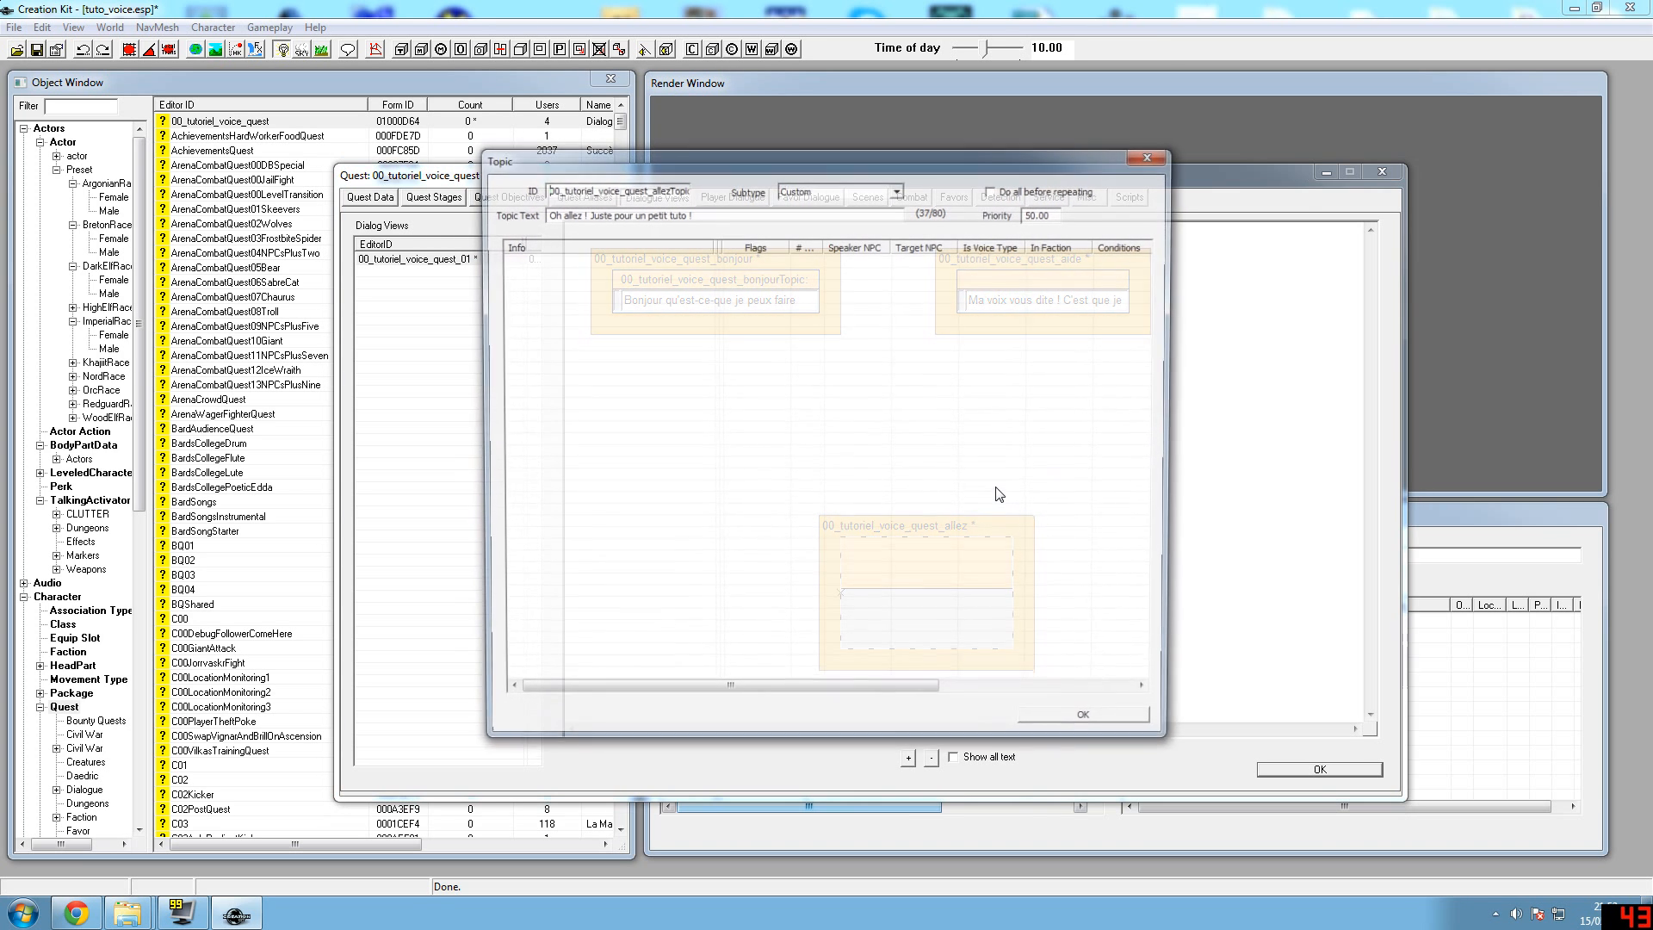
Add an info to the allez topic with the response "Bon d'accord mais j'aurais préféré un machinima." and the Sad emotion, skipping the spelling suggestions
{"action": "right_click", "coordinate": [654, 258]}
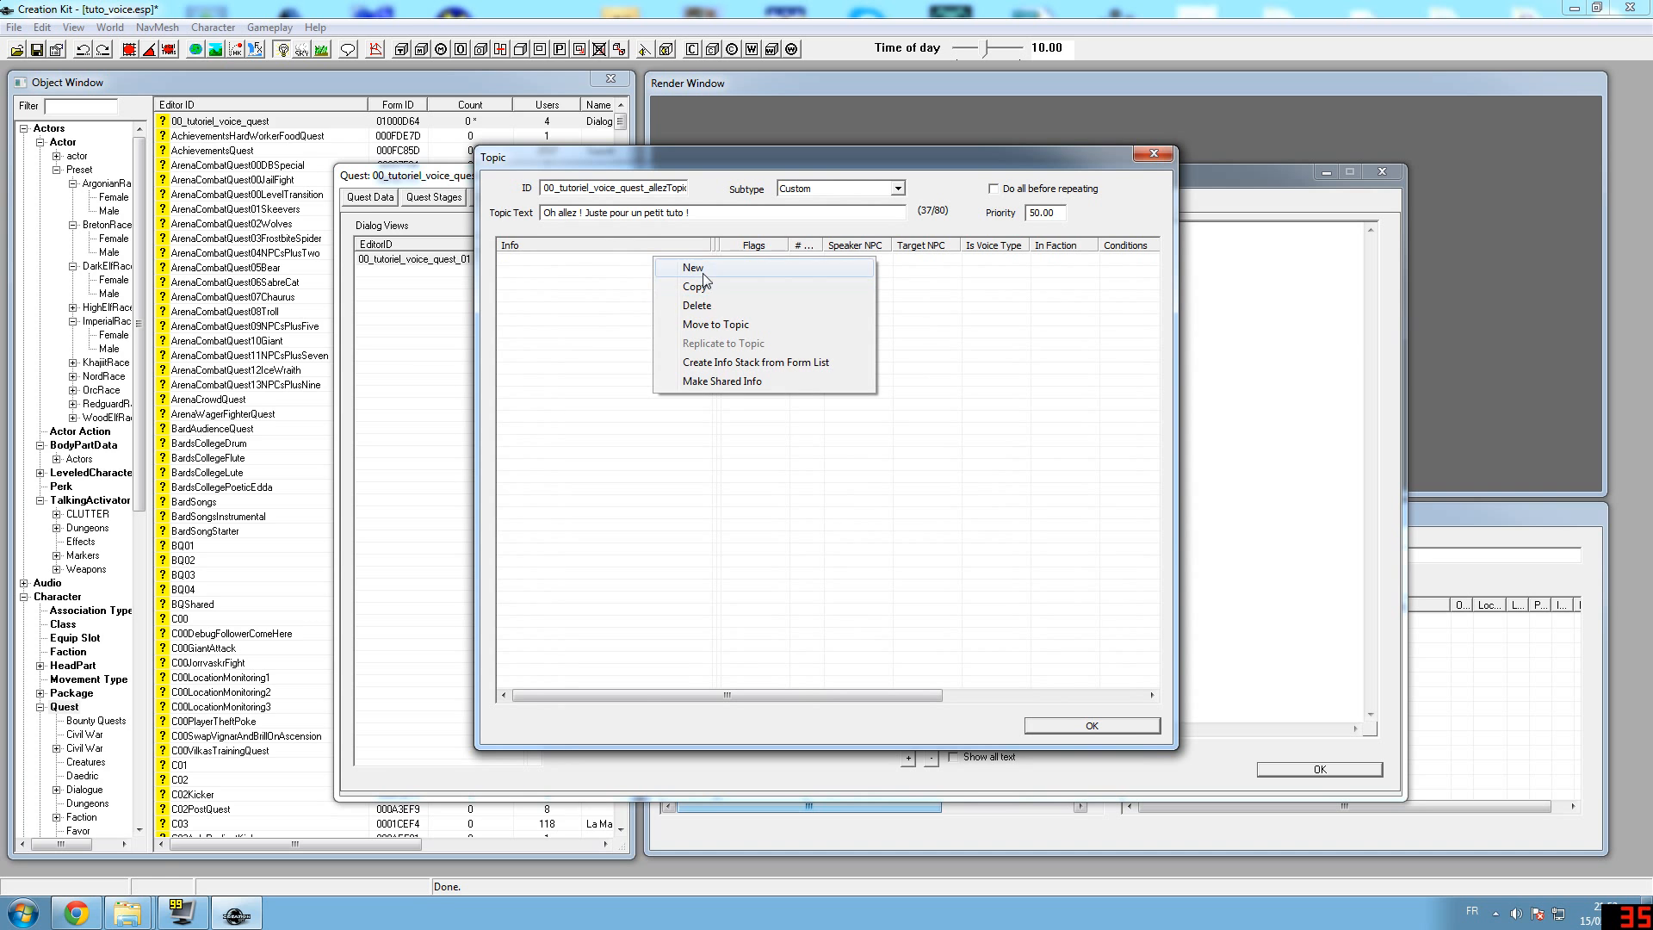
{"action": "left_click", "coordinate": [688, 267]}
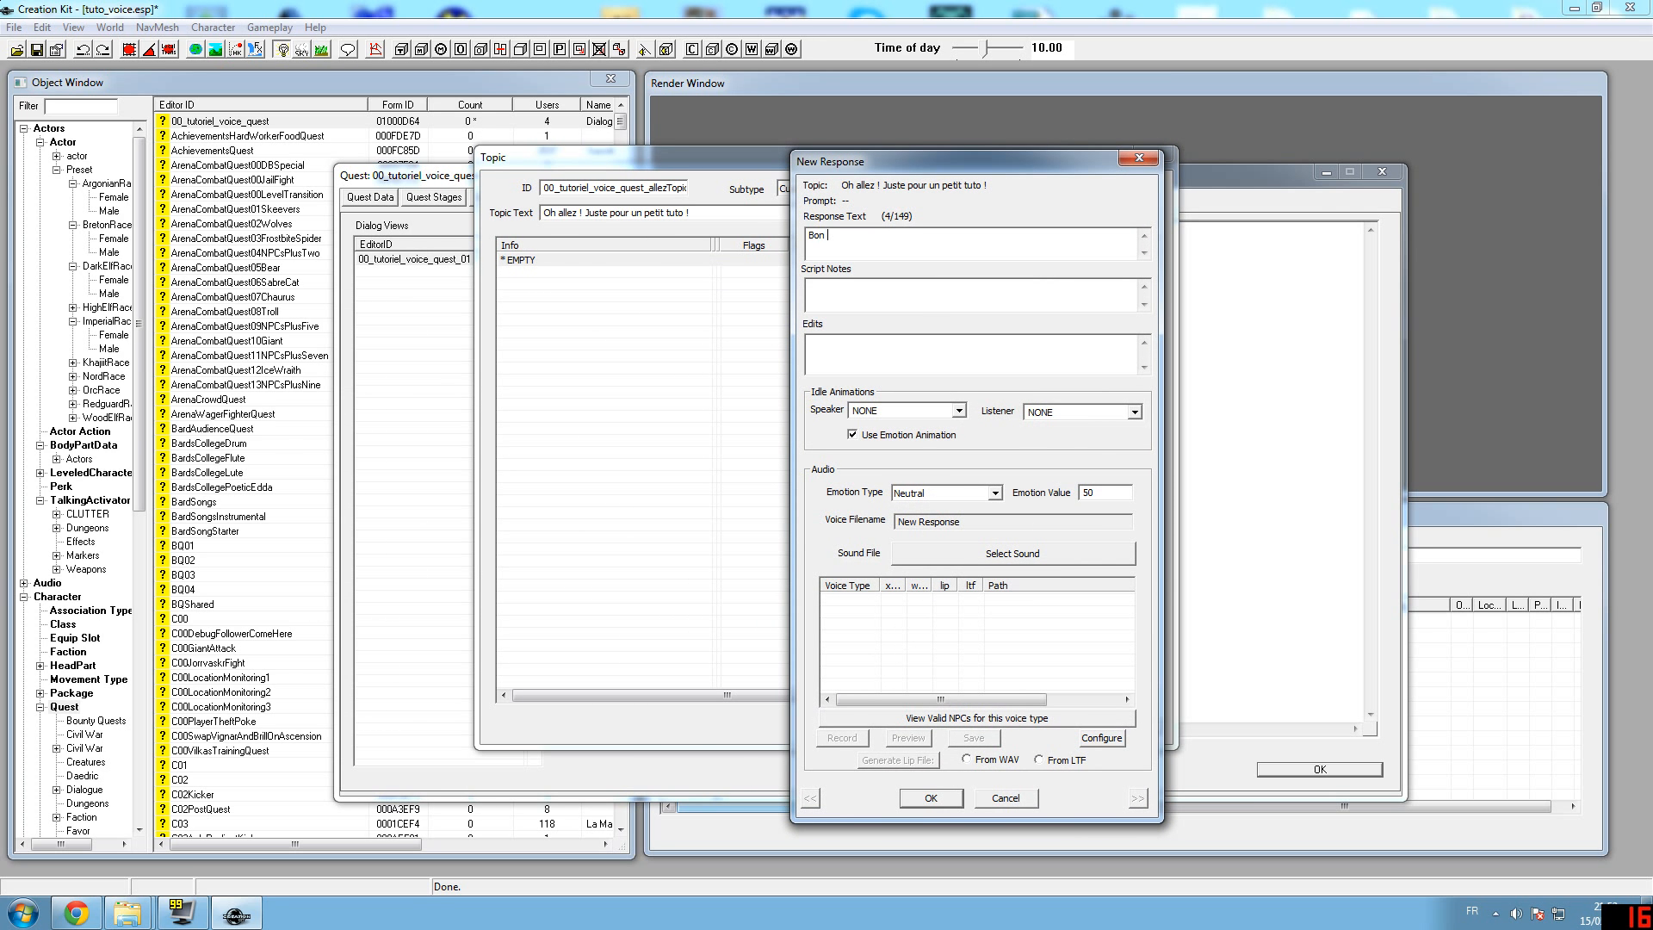
{"action": "type", "text": "d'accord mais "}
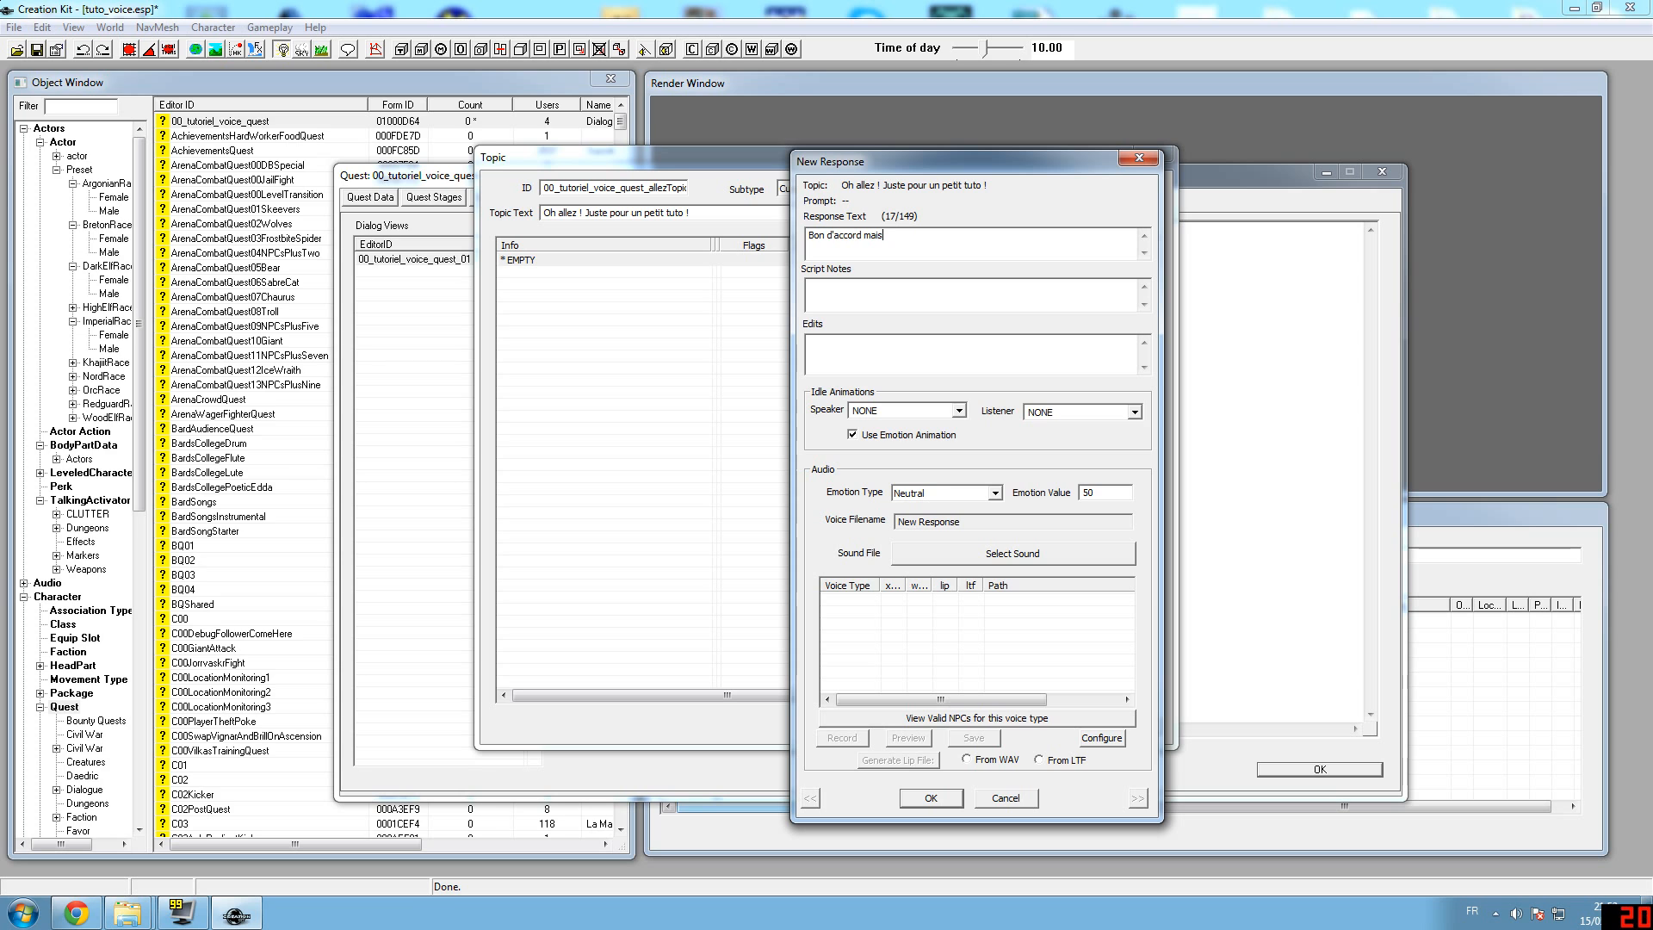
{"action": "type", "text": "j'aurais préféré"}
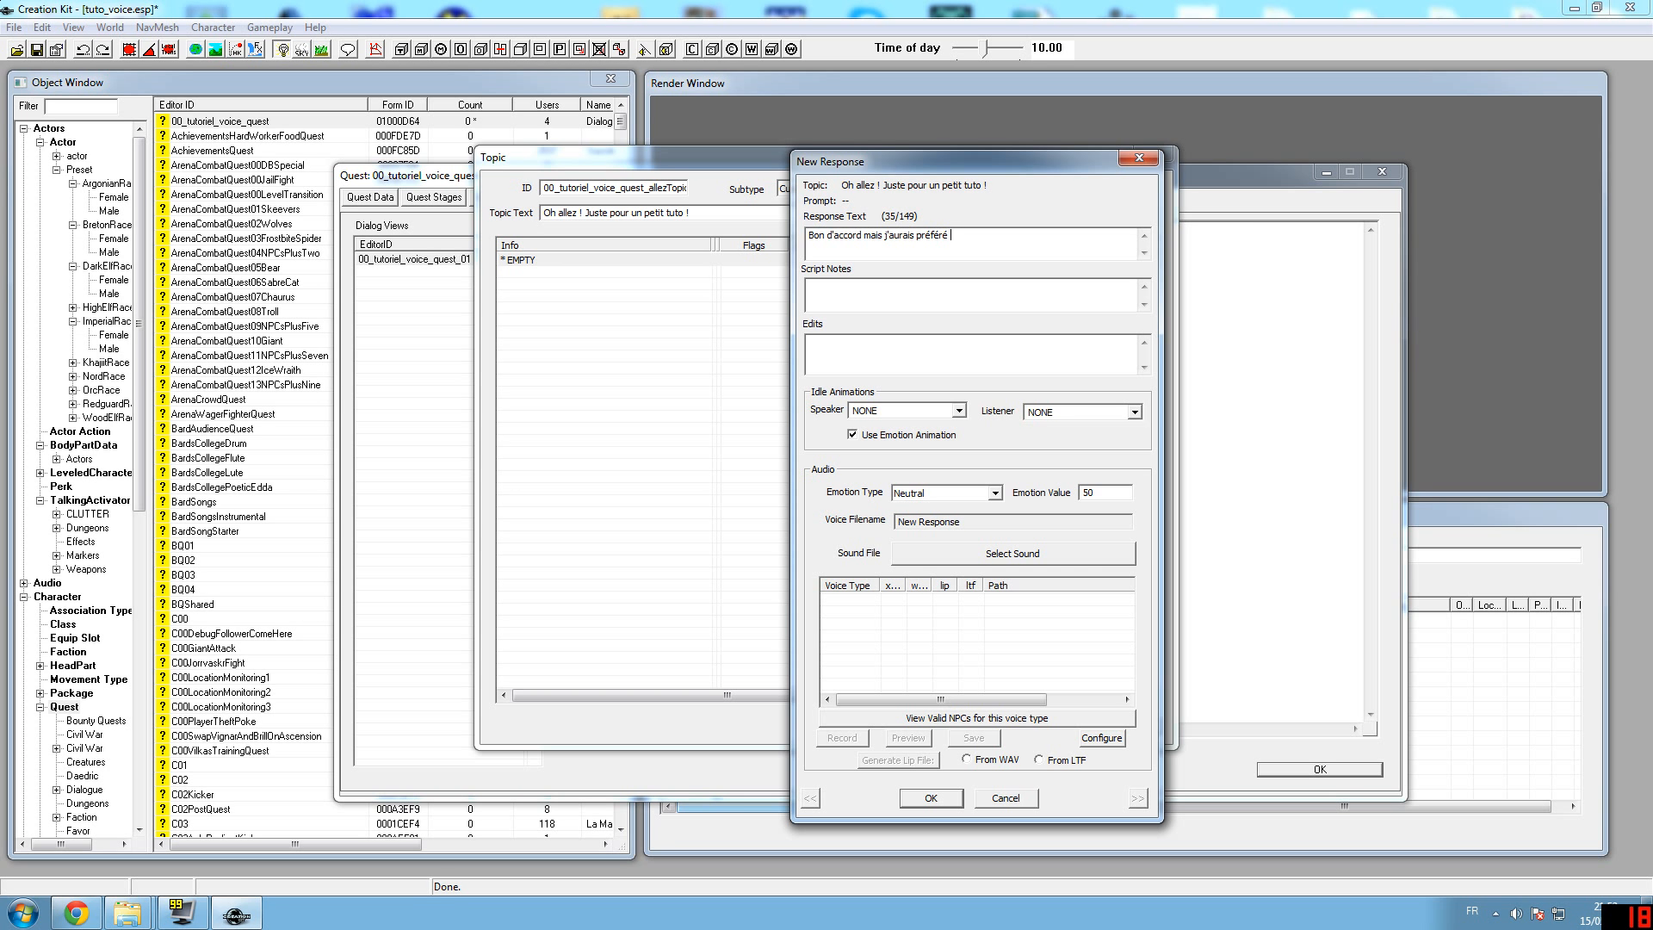
{"action": "type", "text": "machinima."}
{"action": "left_click", "coordinate": [994, 494]}
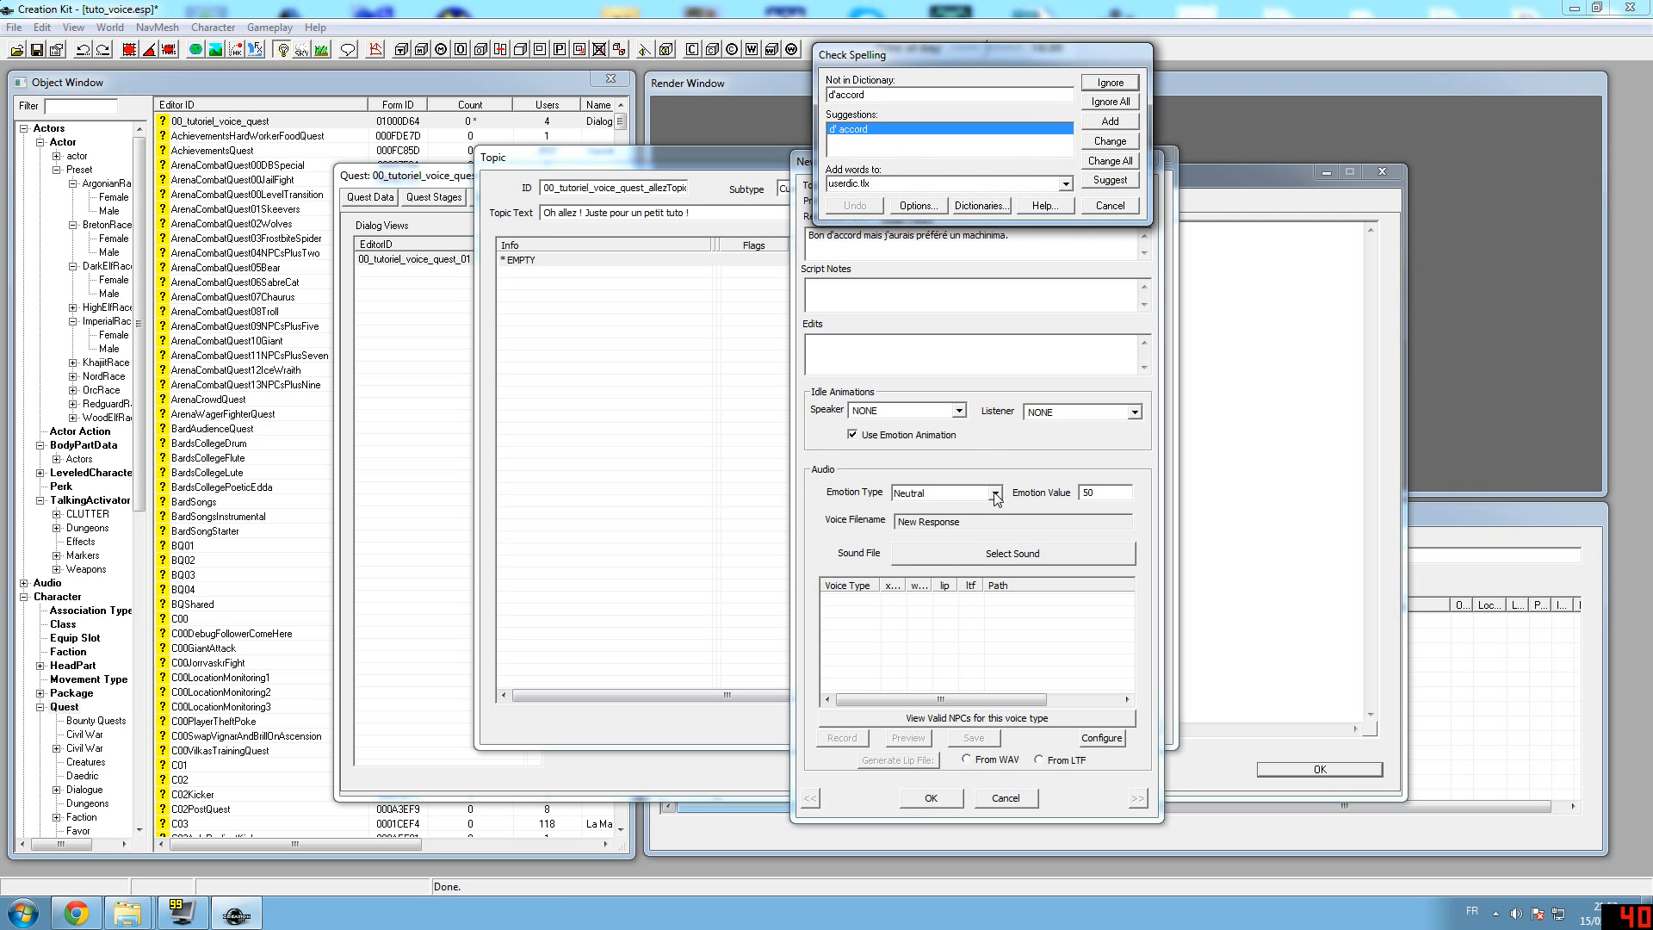
{"action": "left_click", "coordinate": [1122, 206]}
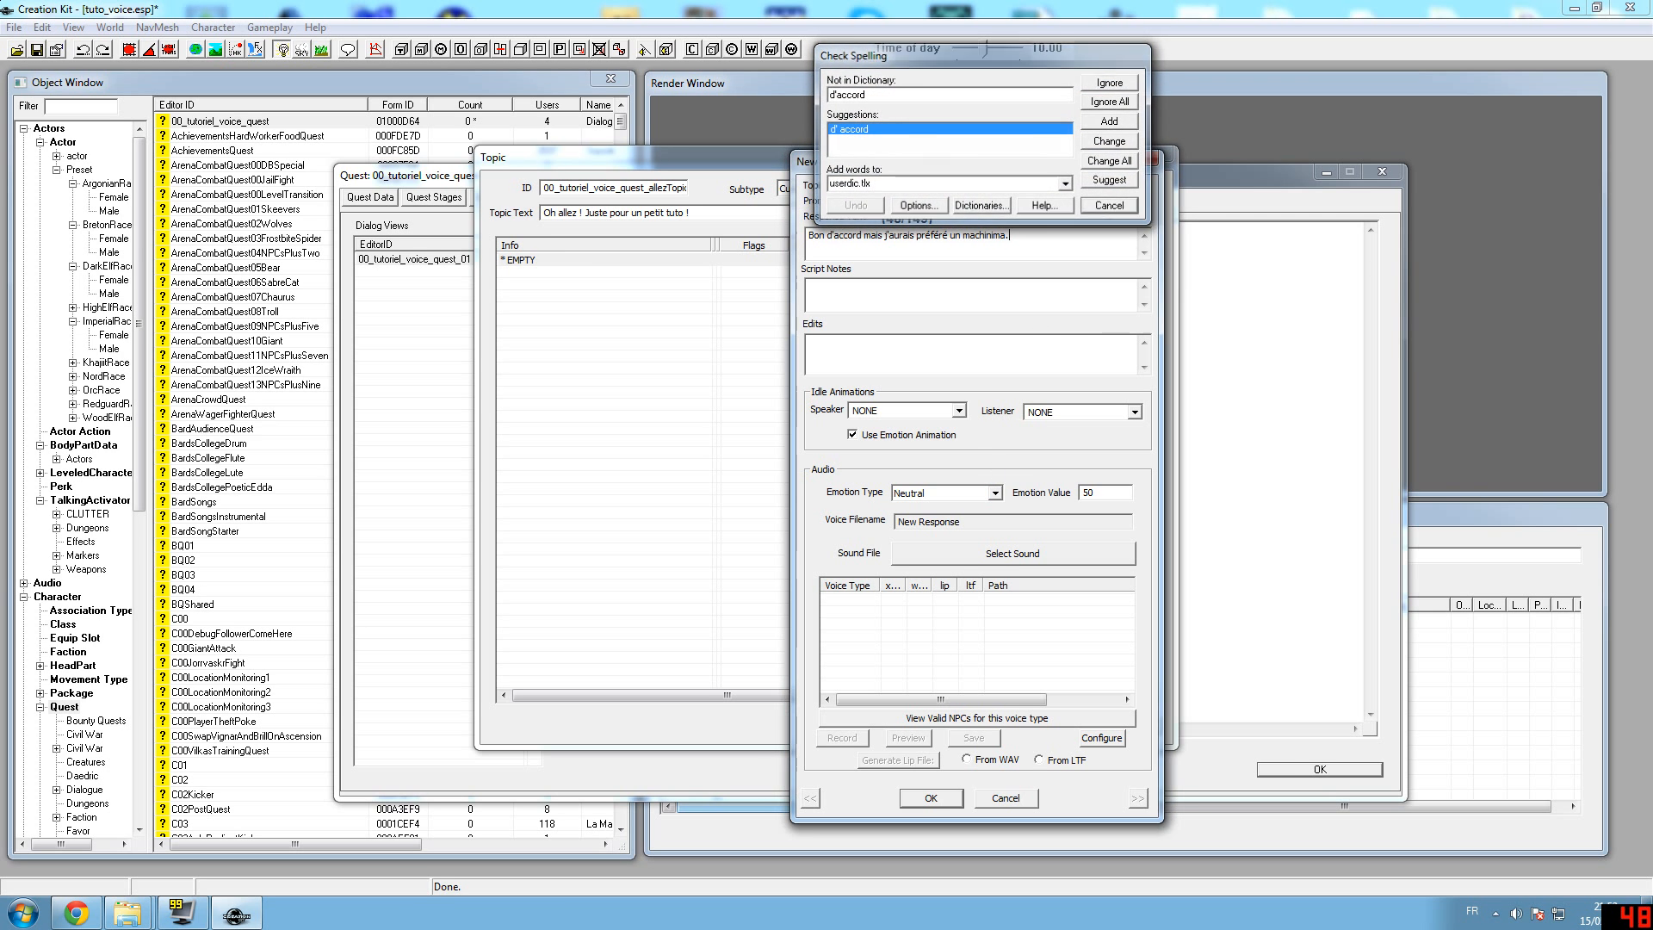
{"action": "left_click", "coordinate": [995, 493]}
{"action": "left_click", "coordinate": [918, 550]}
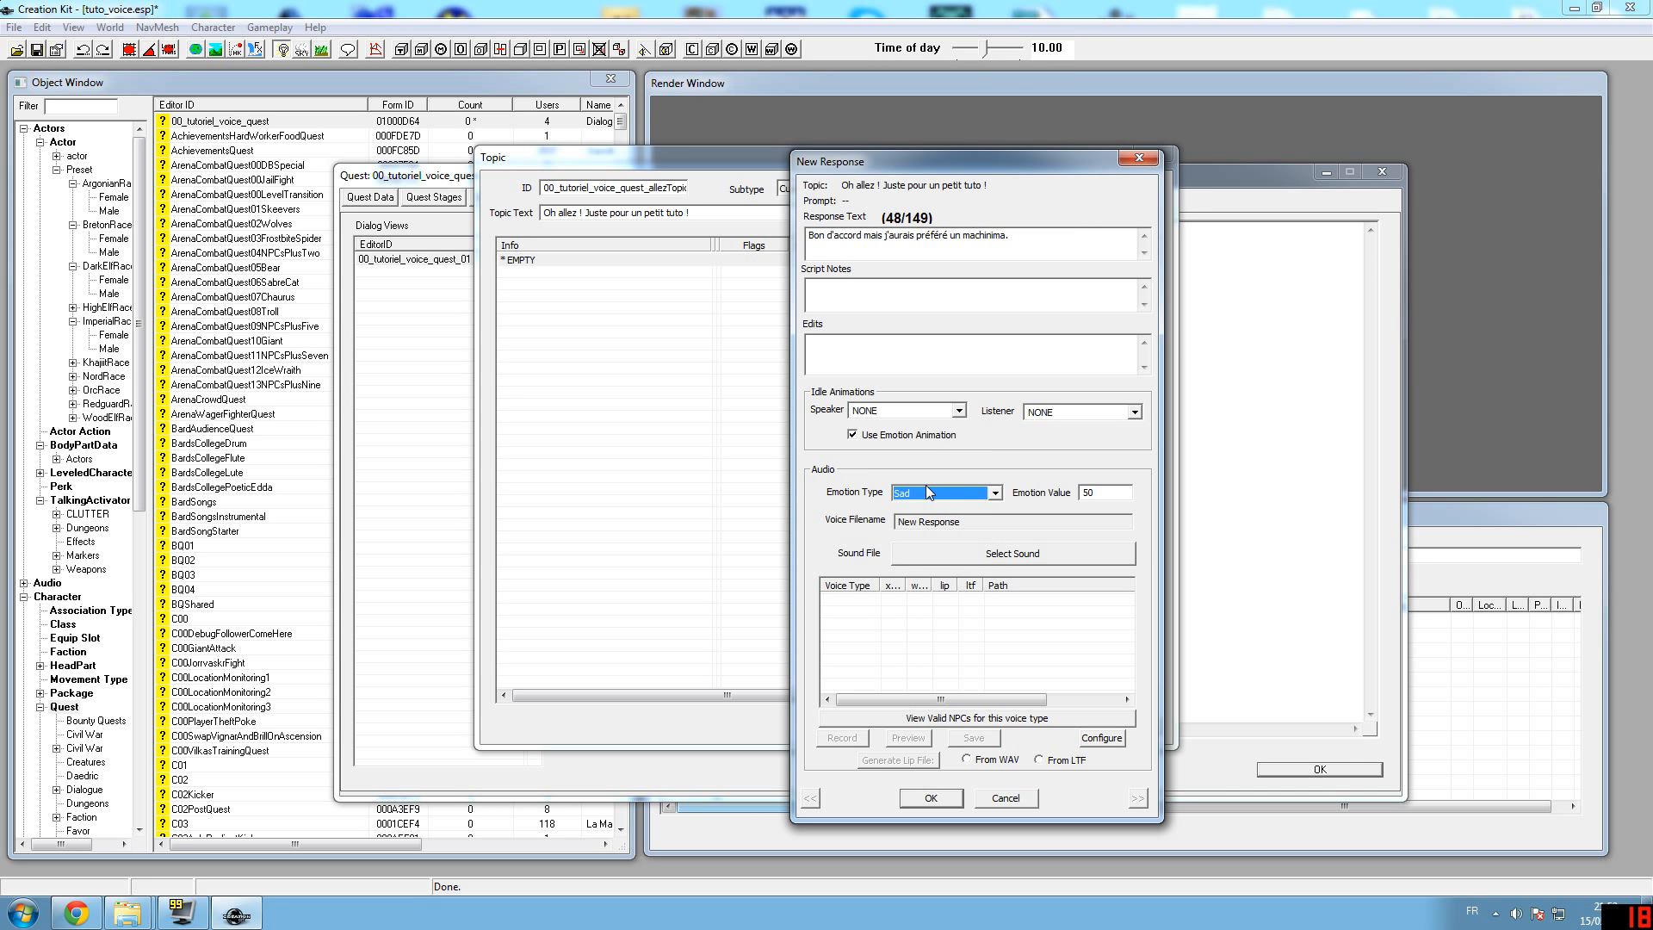
{"action": "left_click", "coordinate": [931, 798]}
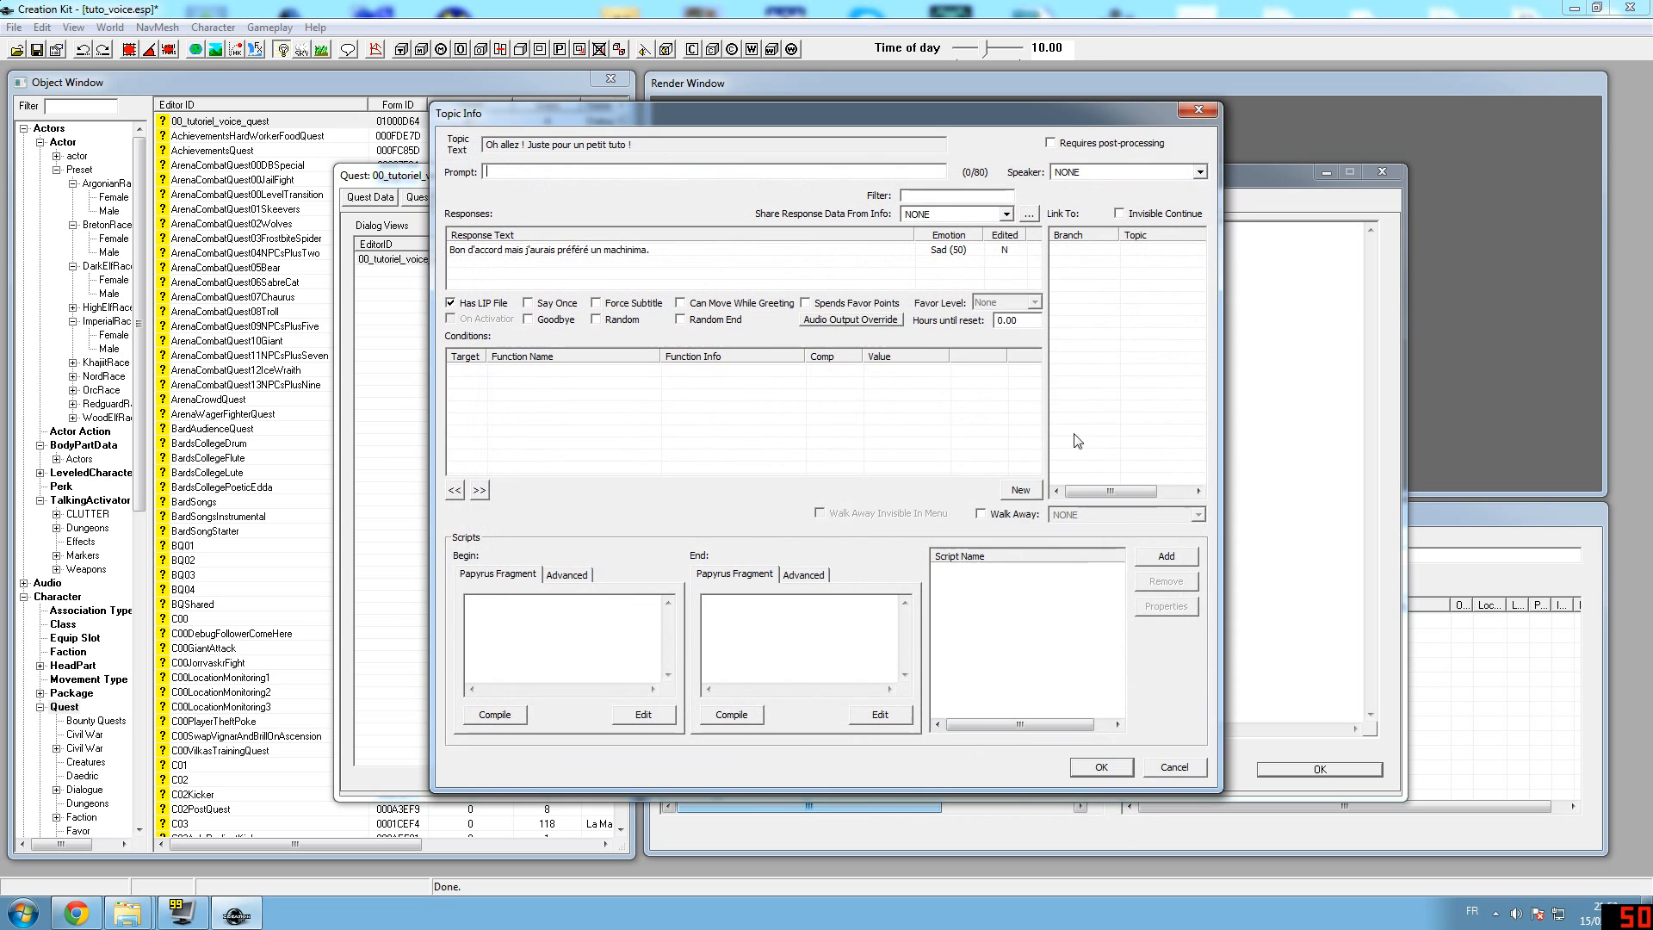
Enable Force Subtitle on the allez info and add the condition GetIsID for actor 00_tutoriel_man == 1
{"action": "left_click", "coordinate": [597, 304]}
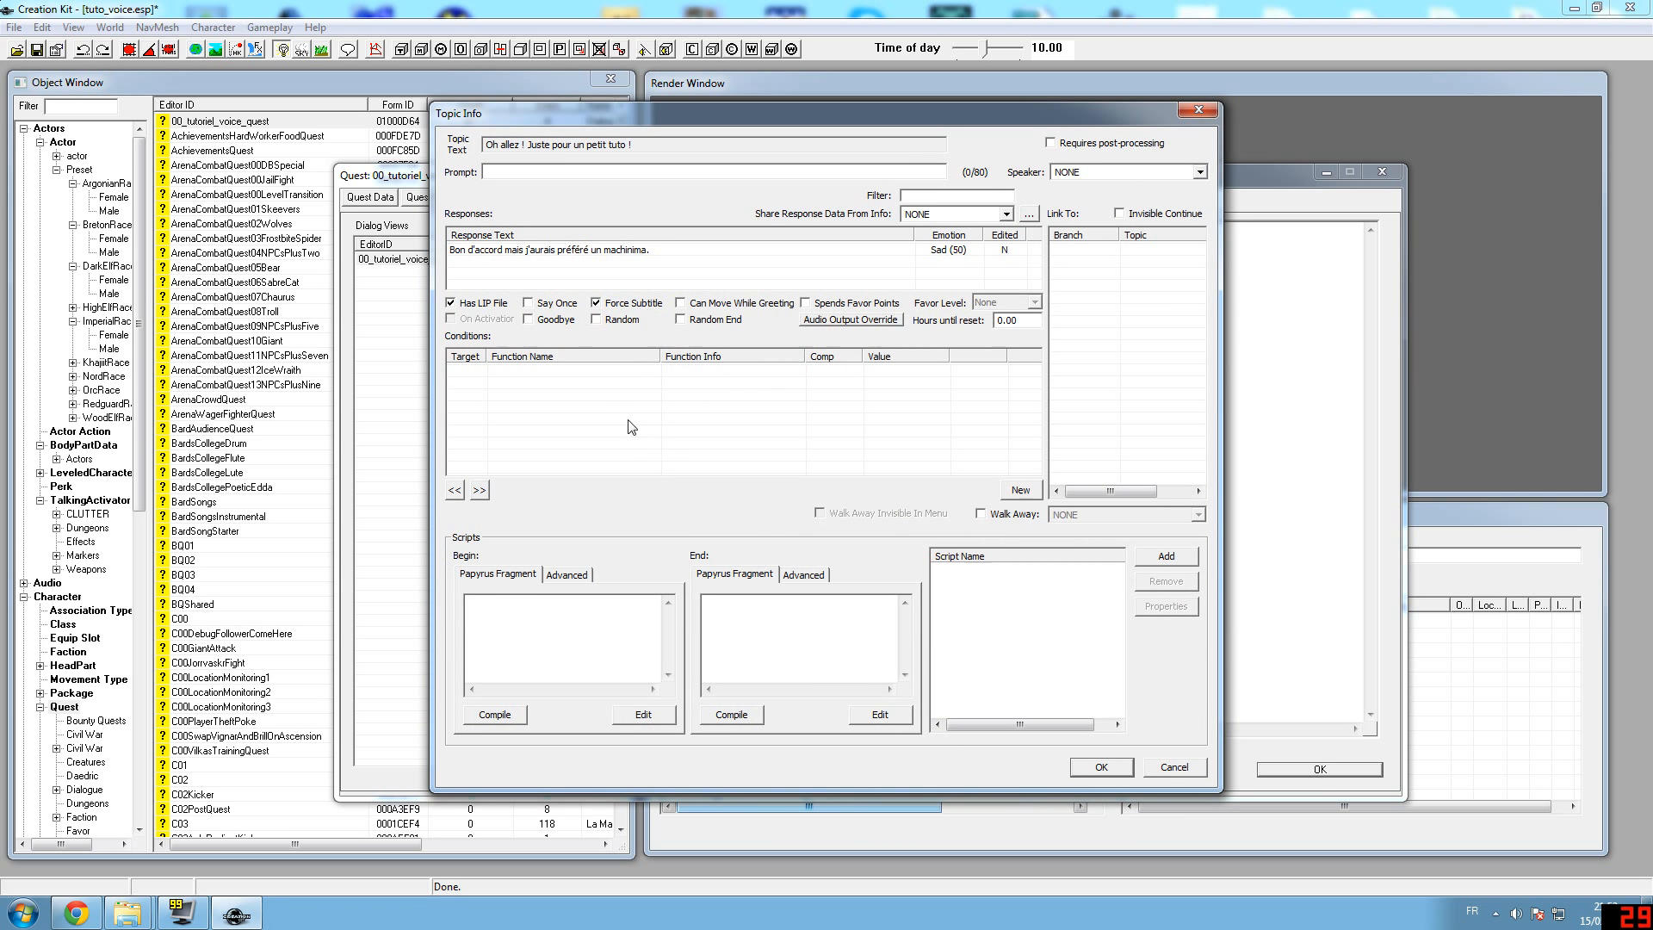
{"action": "right_click", "coordinate": [595, 377]}
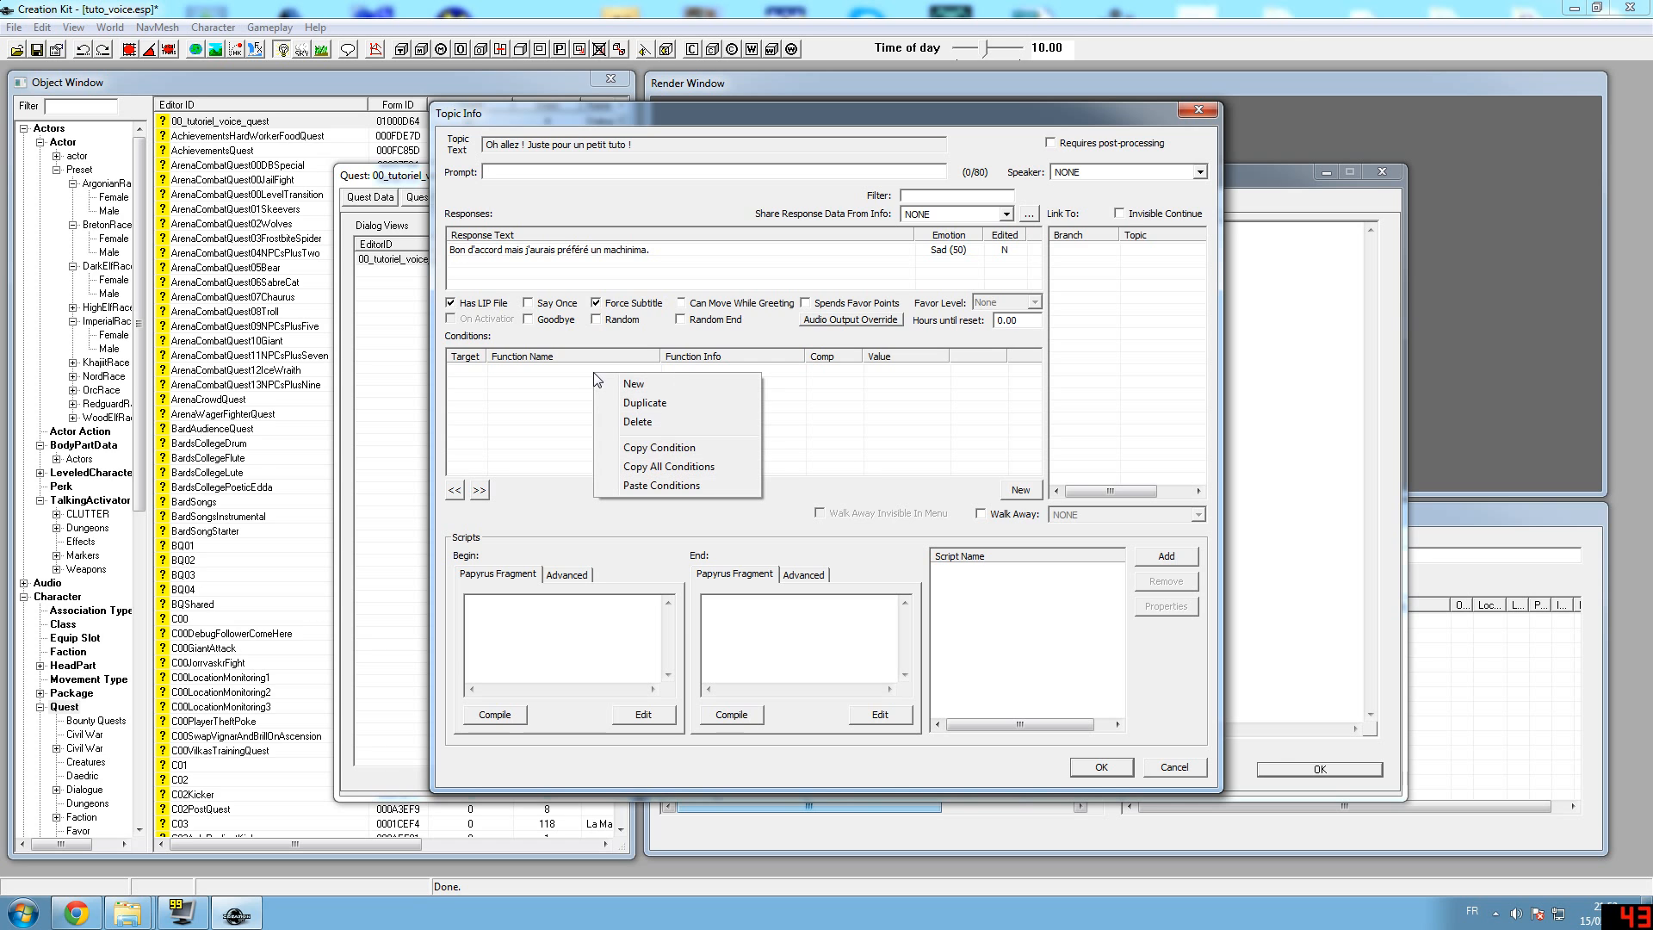
{"action": "left_click", "coordinate": [645, 384]}
{"action": "left_click", "coordinate": [661, 446]}
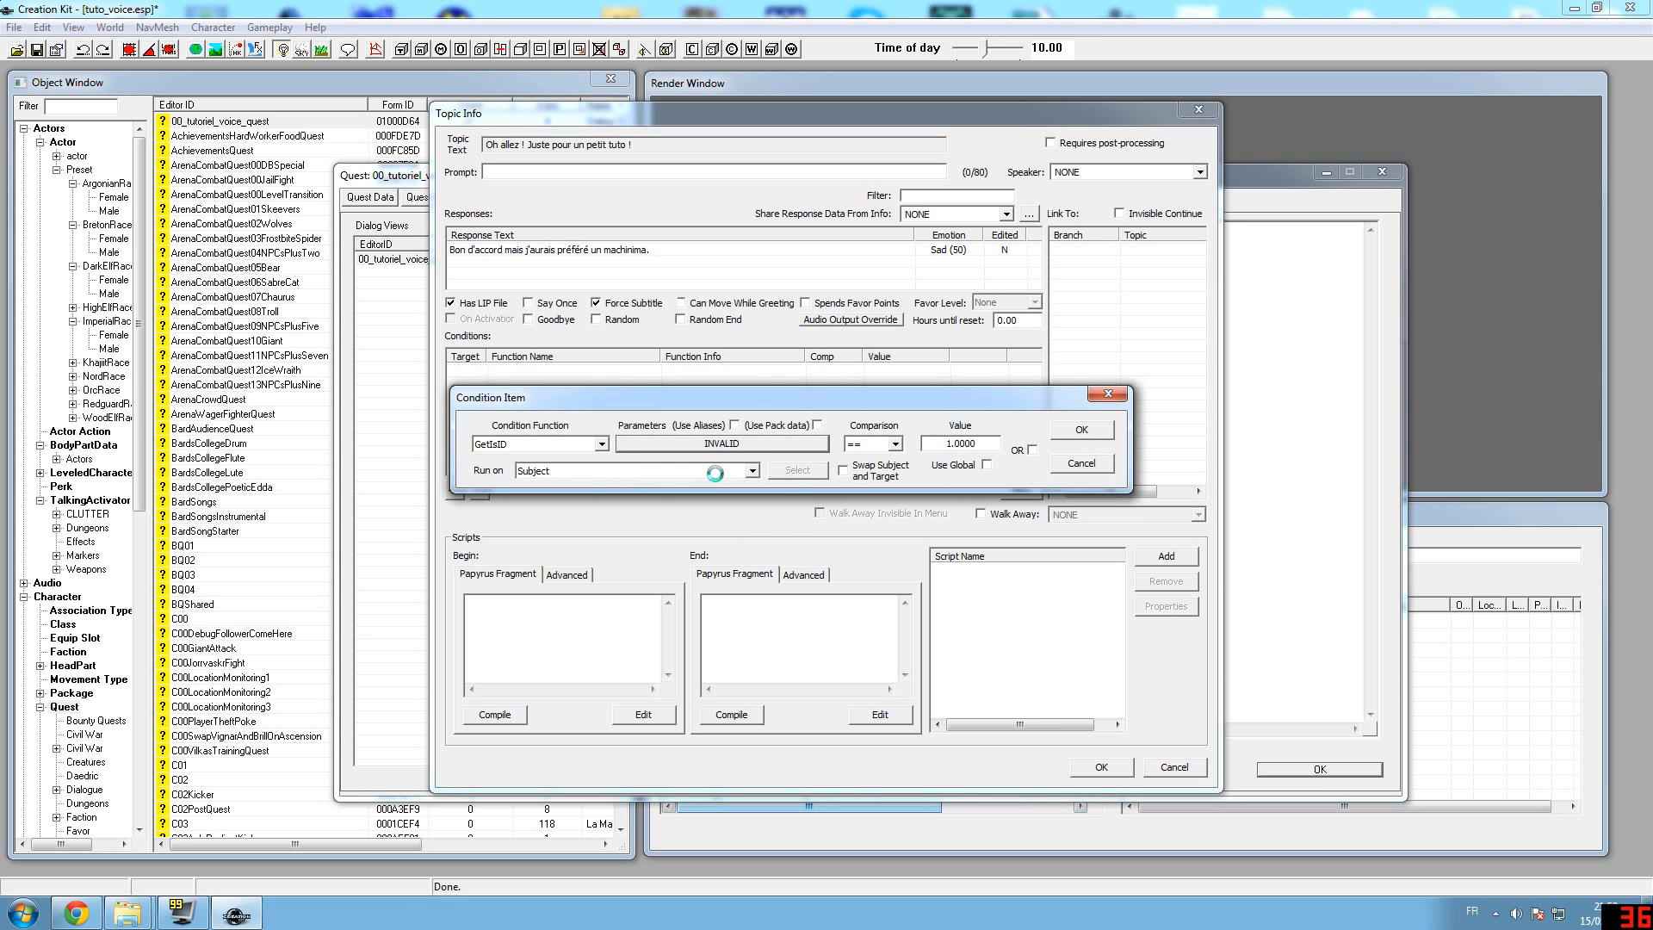
{"action": "left_click", "coordinate": [632, 499]}
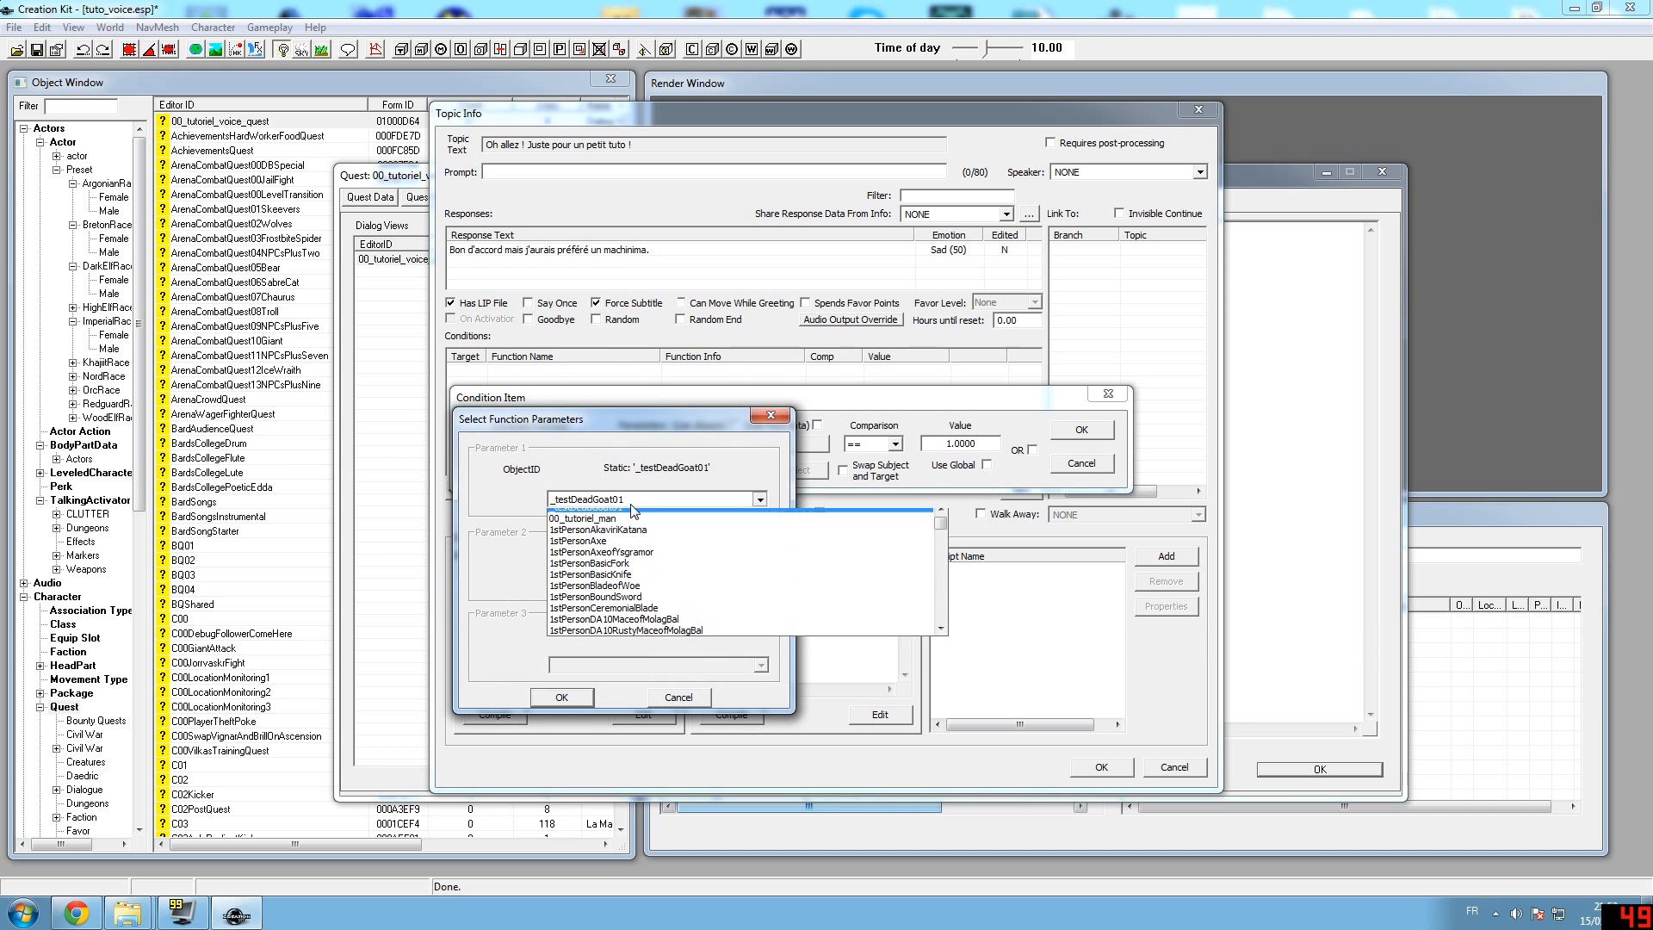
{"action": "left_click", "coordinate": [608, 527]}
{"action": "left_click", "coordinate": [561, 696]}
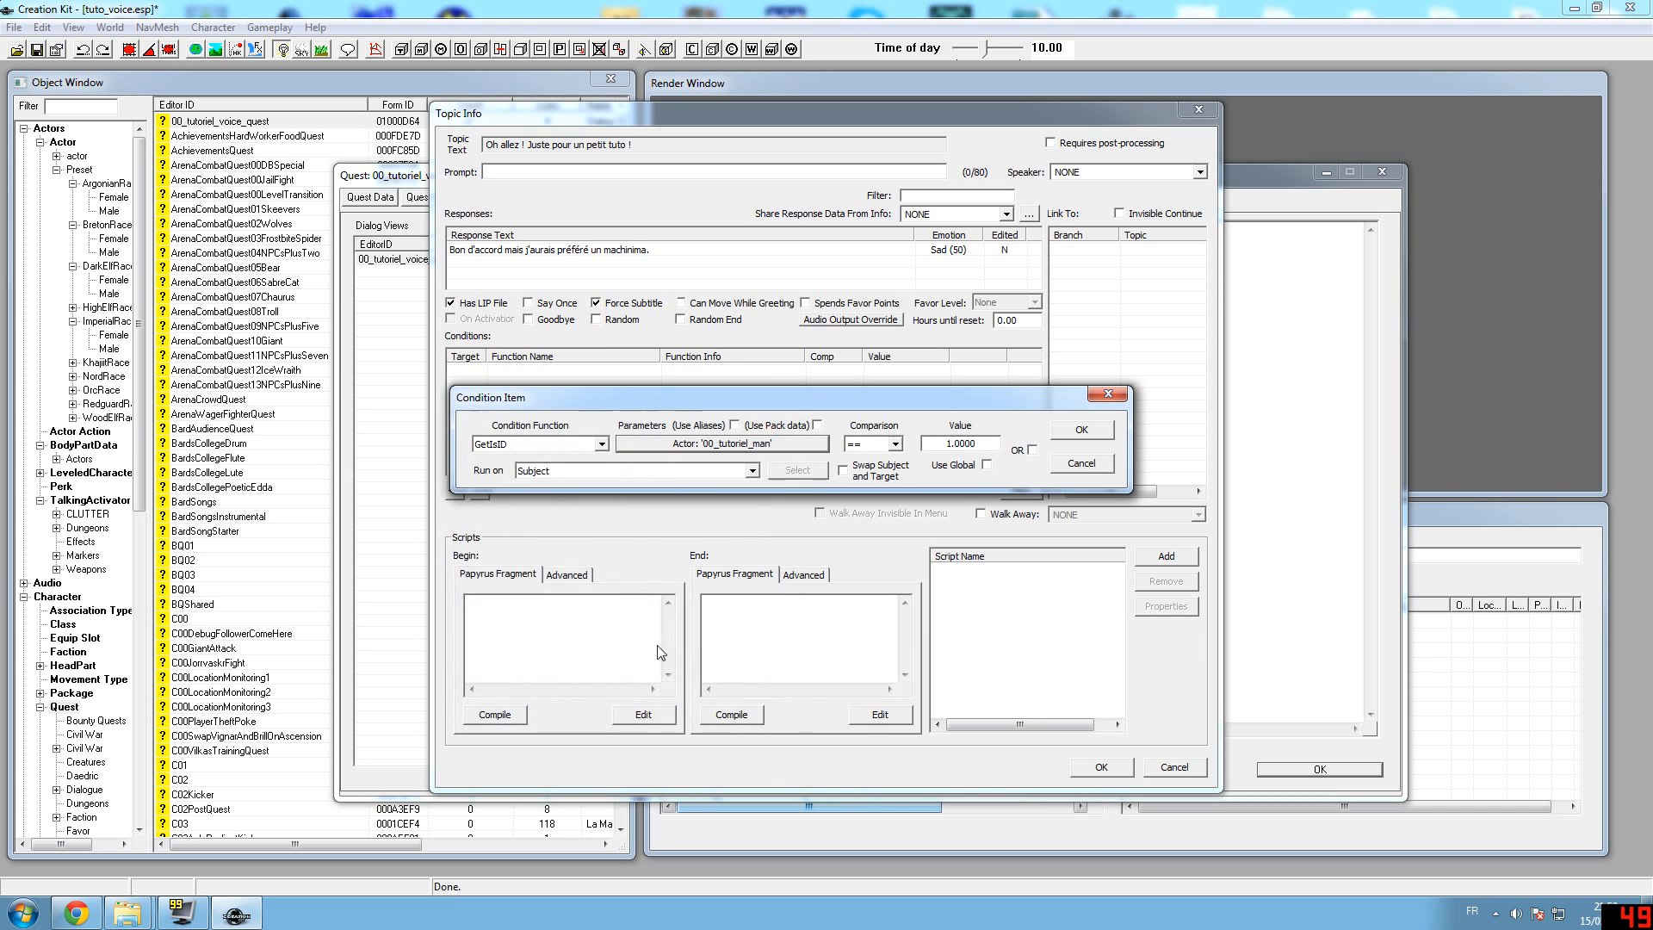
{"action": "left_click", "coordinate": [1084, 431]}
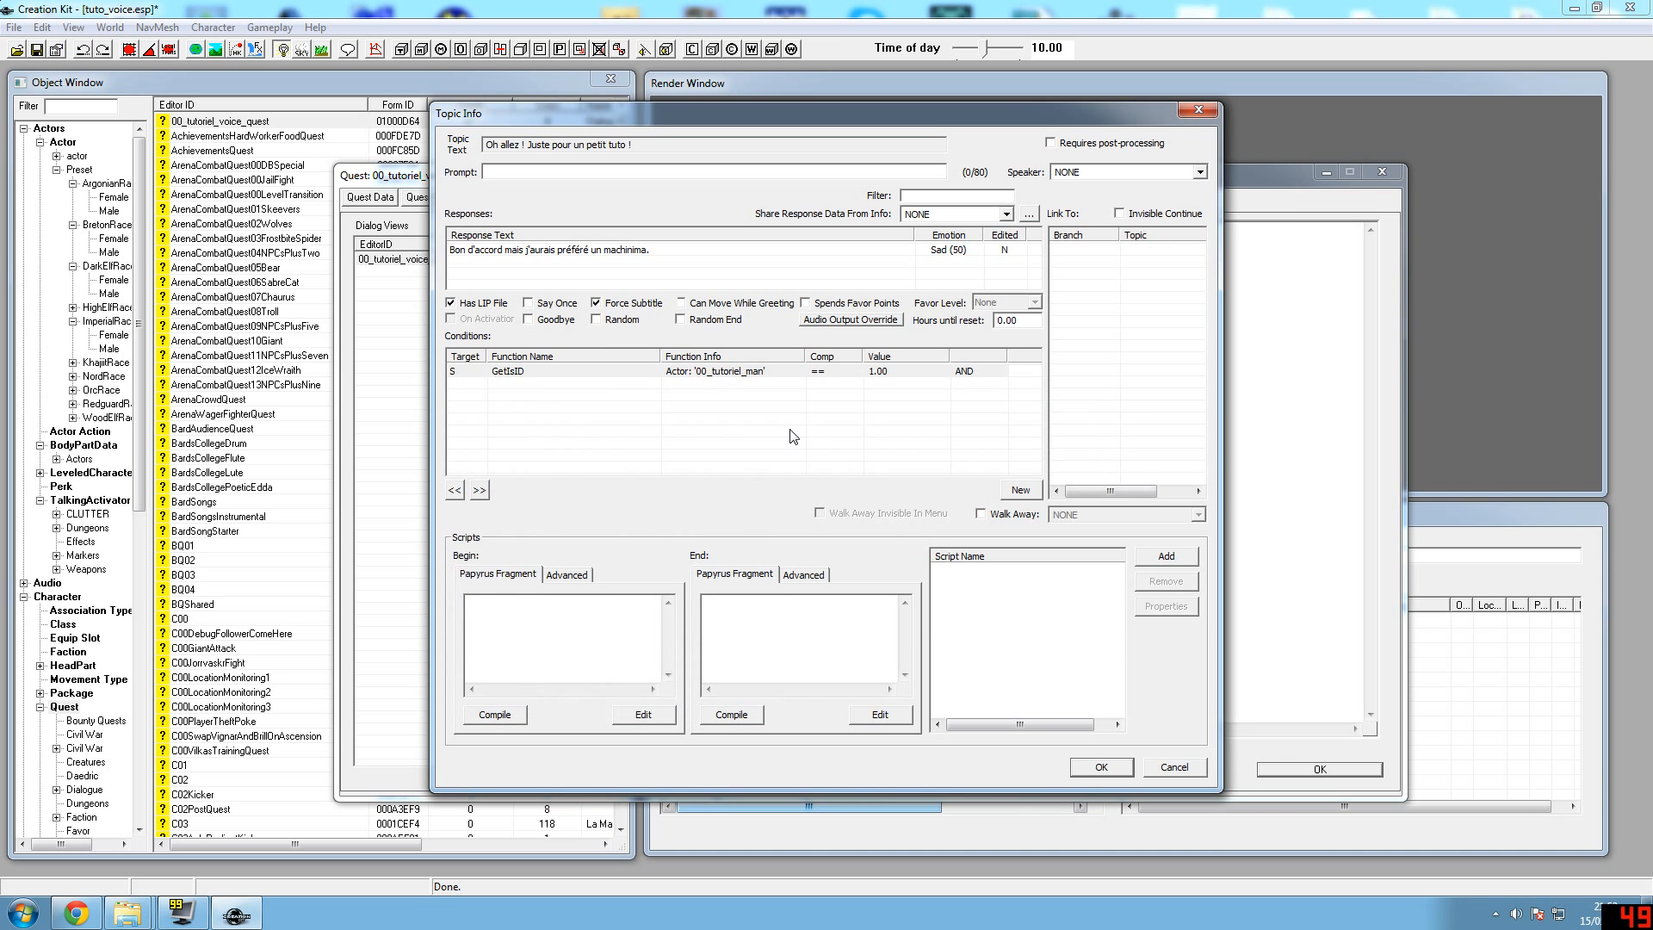
Reopen the allez response and copy its voice filename
{"action": "double_click", "coordinate": [607, 251]}
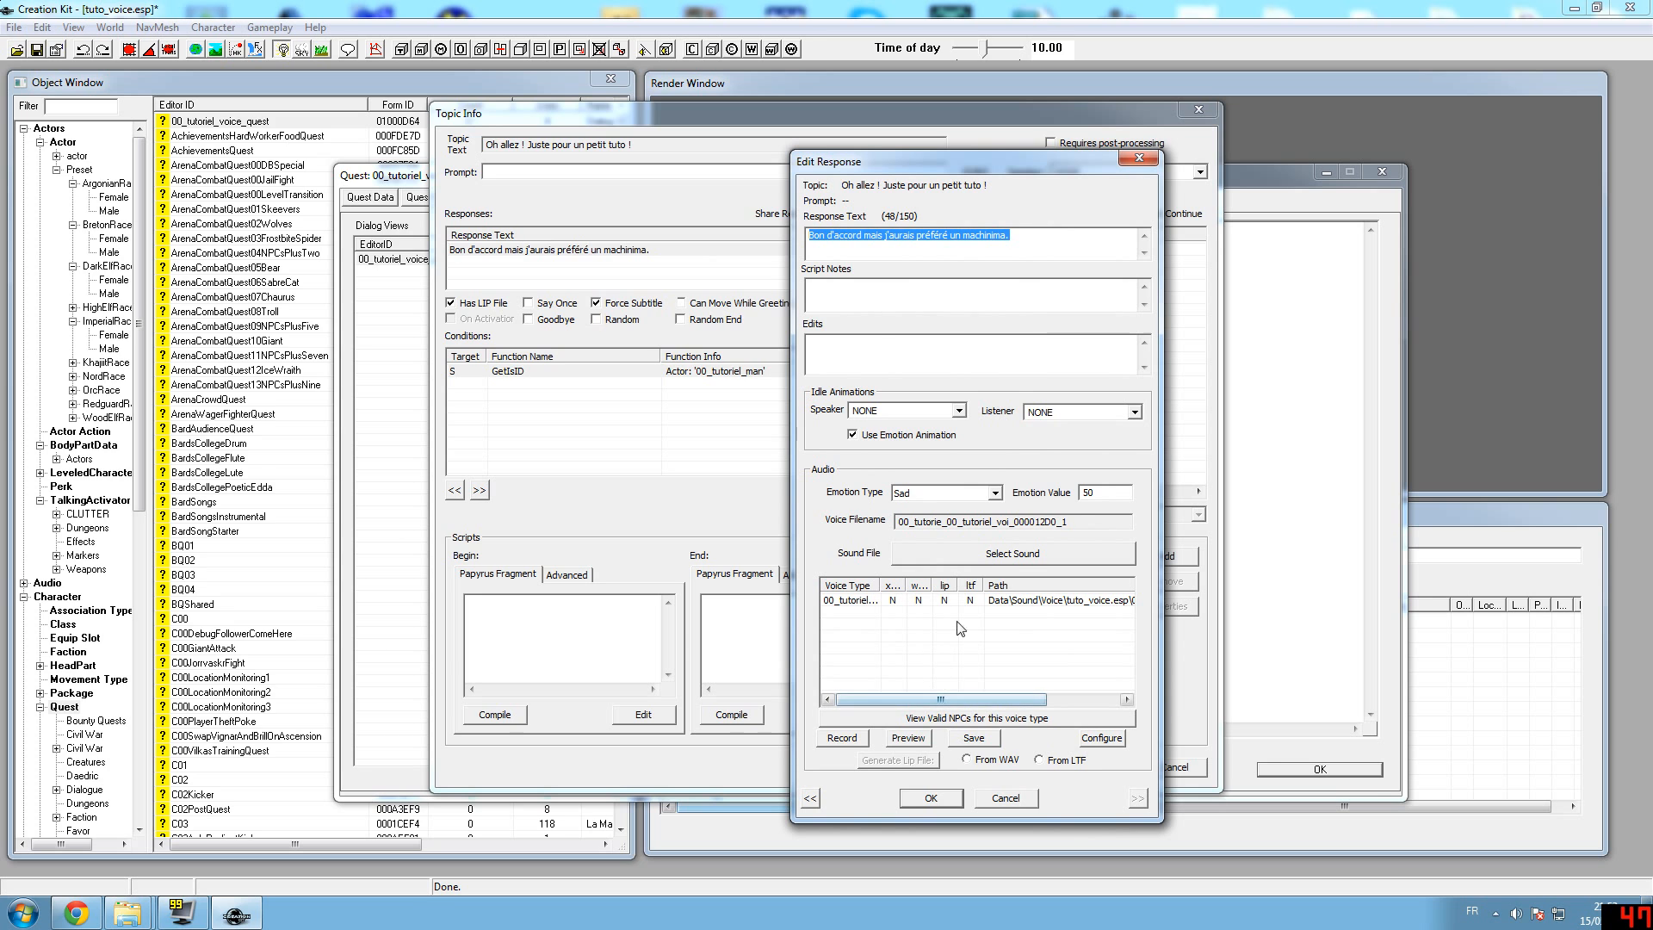
{"action": "left_click_drag", "start_coordinate": [1078, 522], "coordinate": [761, 522]}
{"action": "right_click", "coordinate": [923, 528]}
{"action": "left_click", "coordinate": [981, 579]}
{"action": "right_click", "coordinate": [990, 521]}
{"action": "left_click", "coordinate": [1028, 578]}
In Windows Explorer, rename tuto3.wav in the 00_tutoriel_voice folder as 00_tutorie_00_tutoriel_voi_000012D0_1.wav using the copied voice filename
{"action": "left_click", "coordinate": [141, 918]}
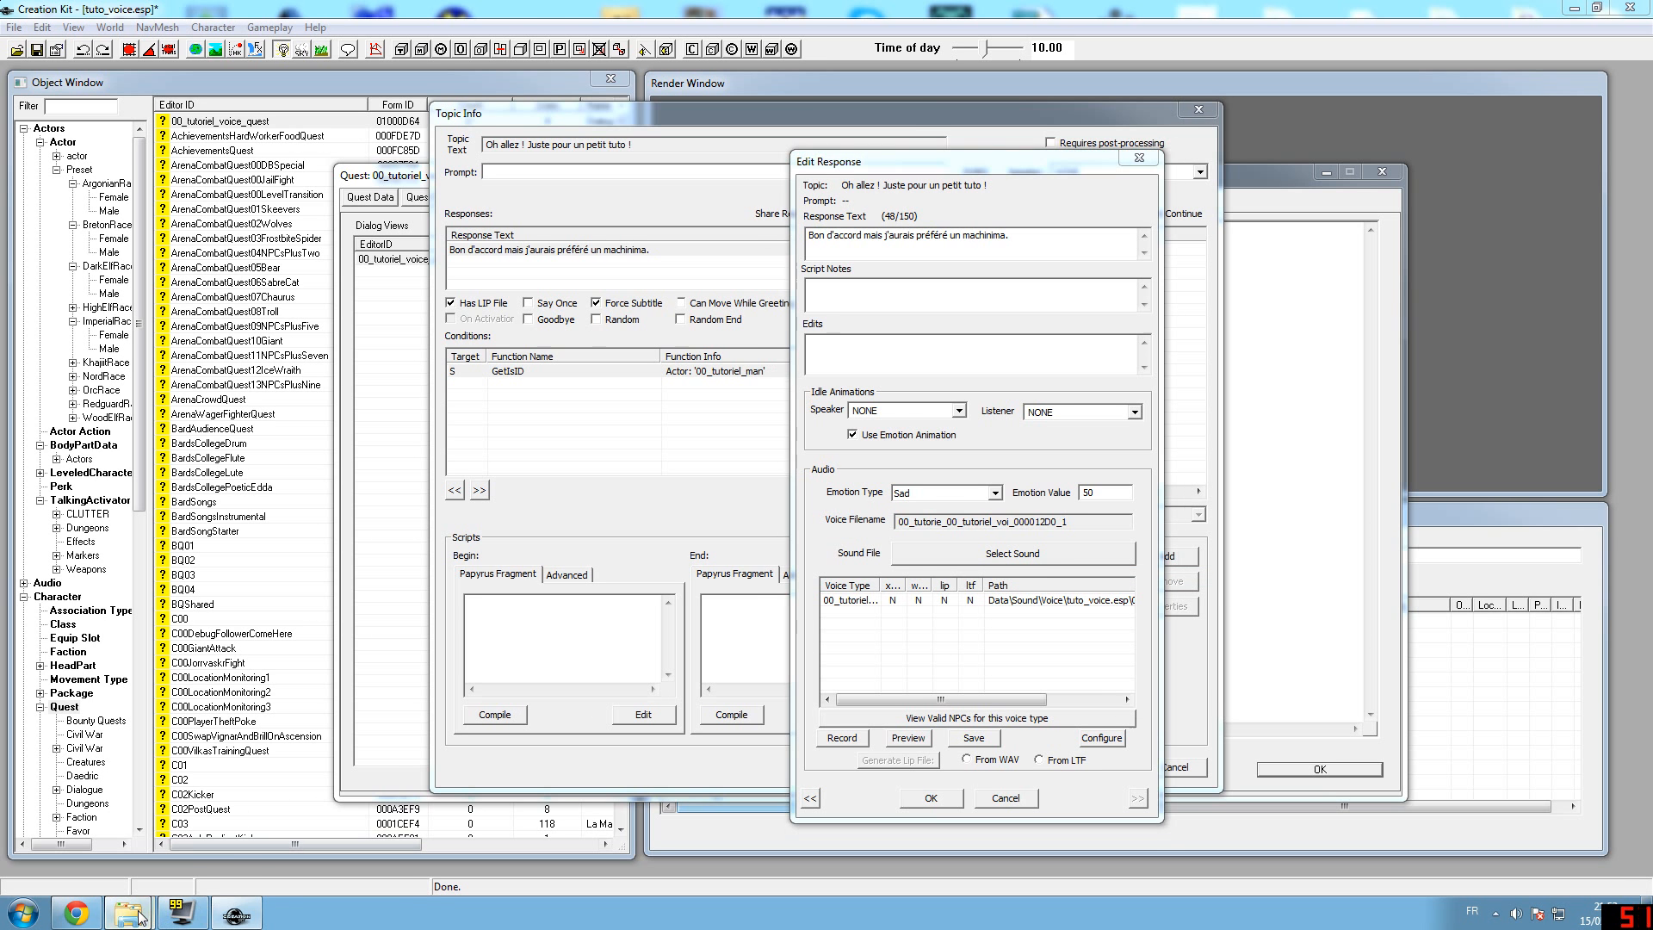
{"action": "left_click", "coordinate": [302, 818]}
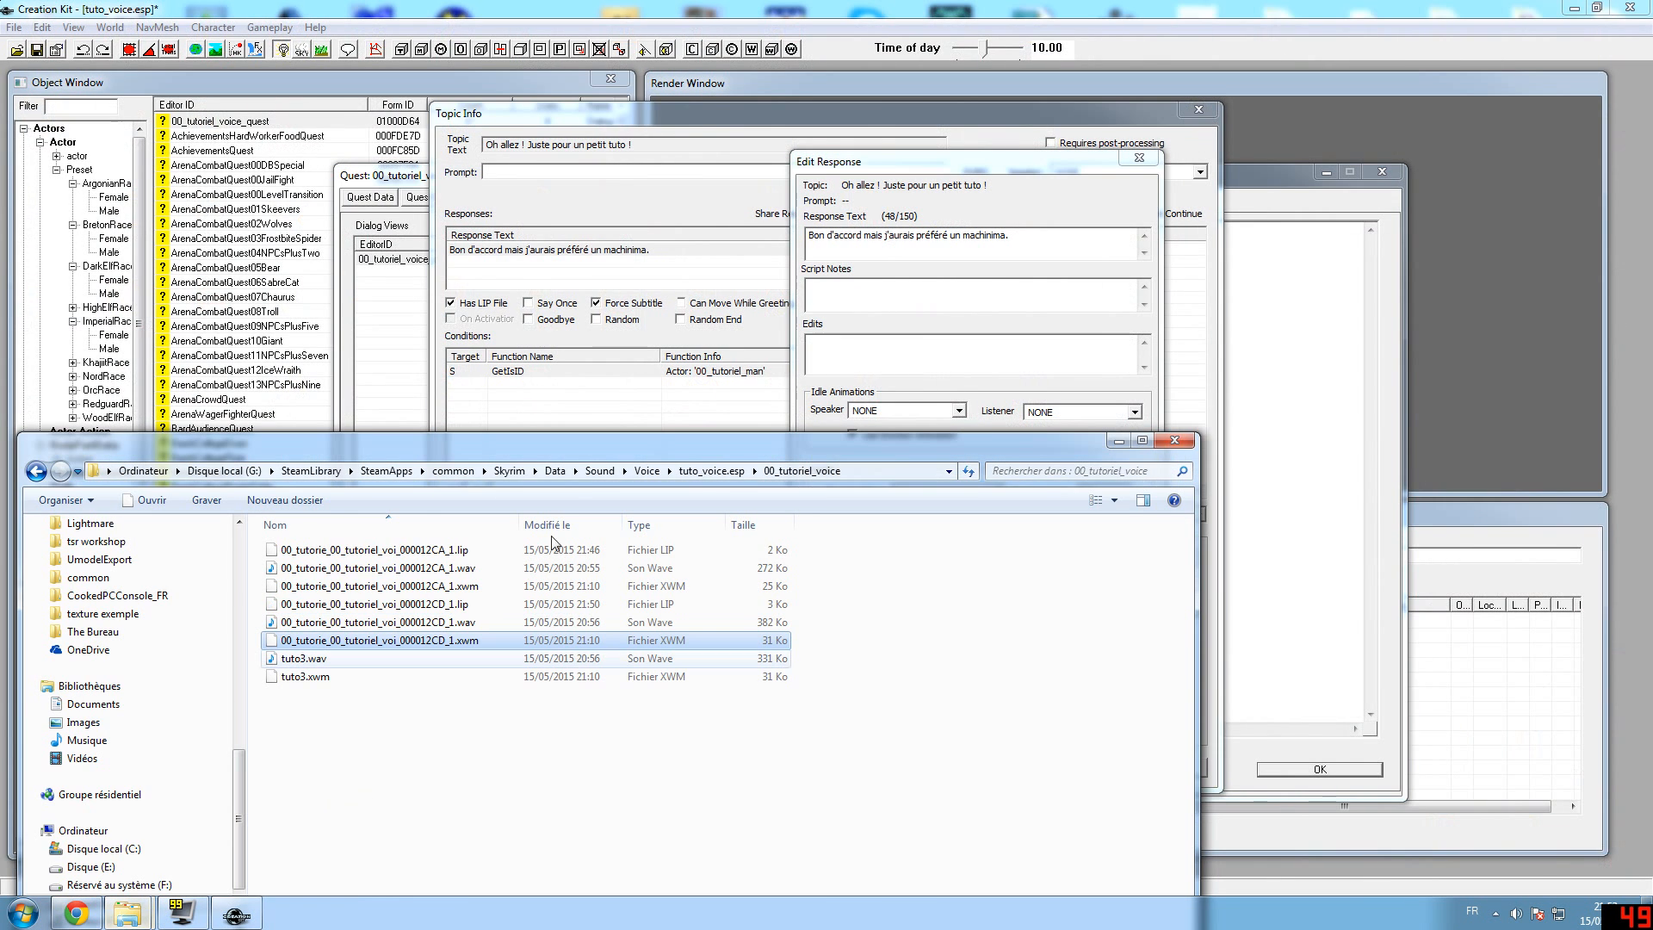
{"action": "right_click", "coordinate": [321, 659]}
{"action": "left_click", "coordinate": [383, 633]}
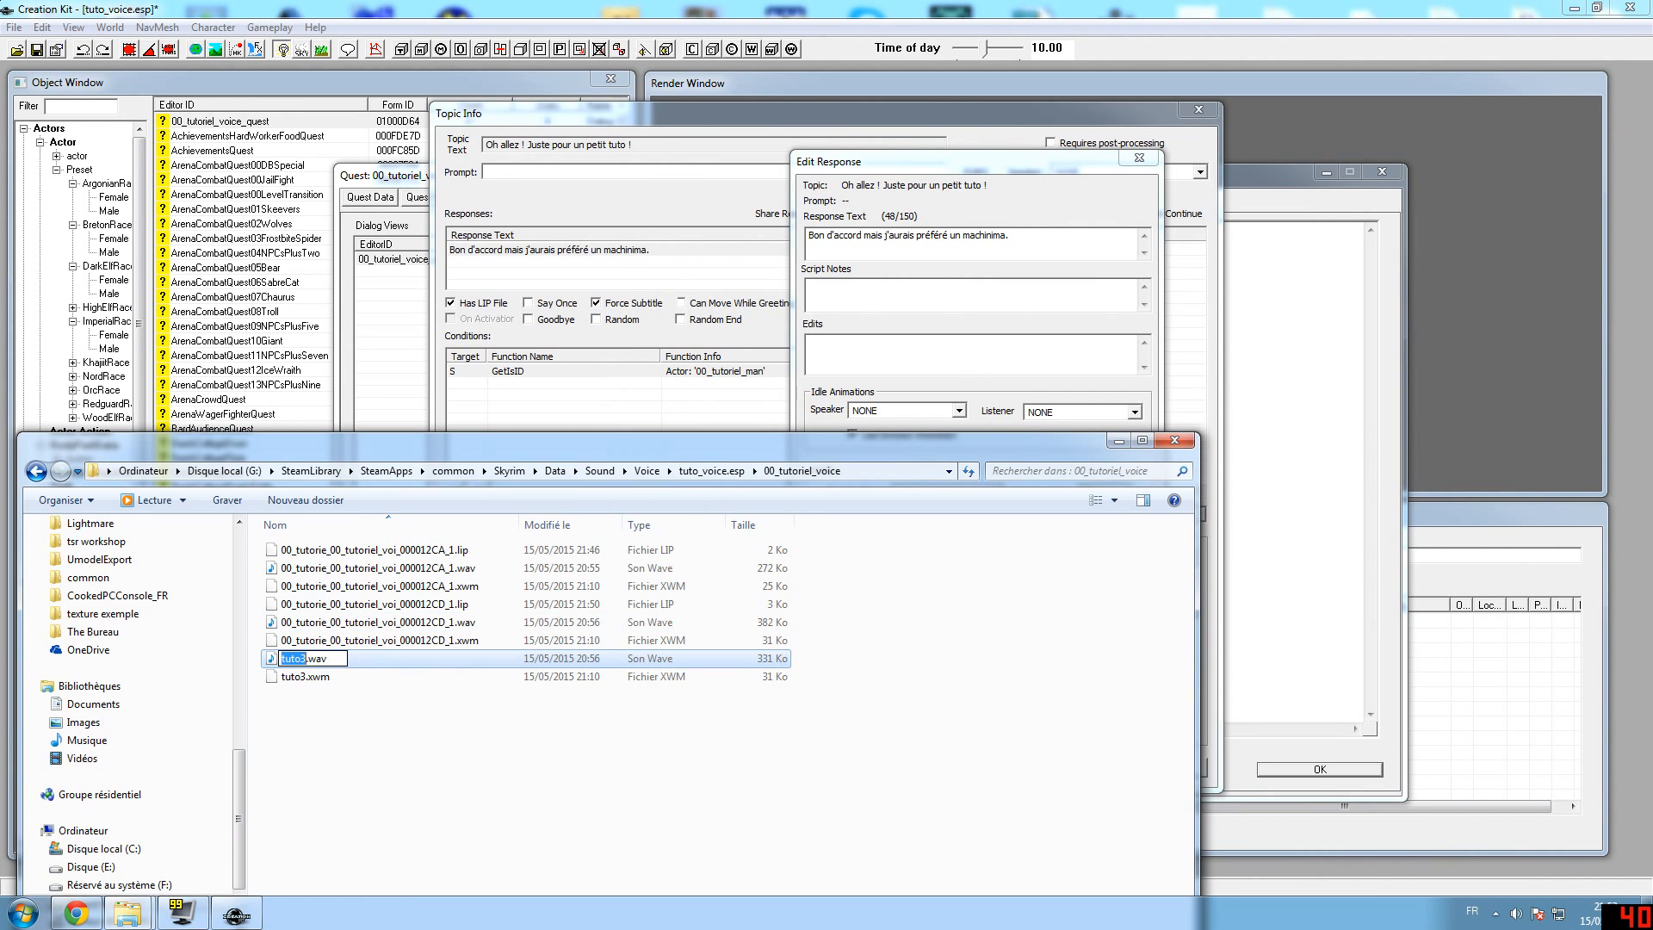
{"action": "right_click", "coordinate": [303, 660]}
{"action": "left_click", "coordinate": [344, 511]}
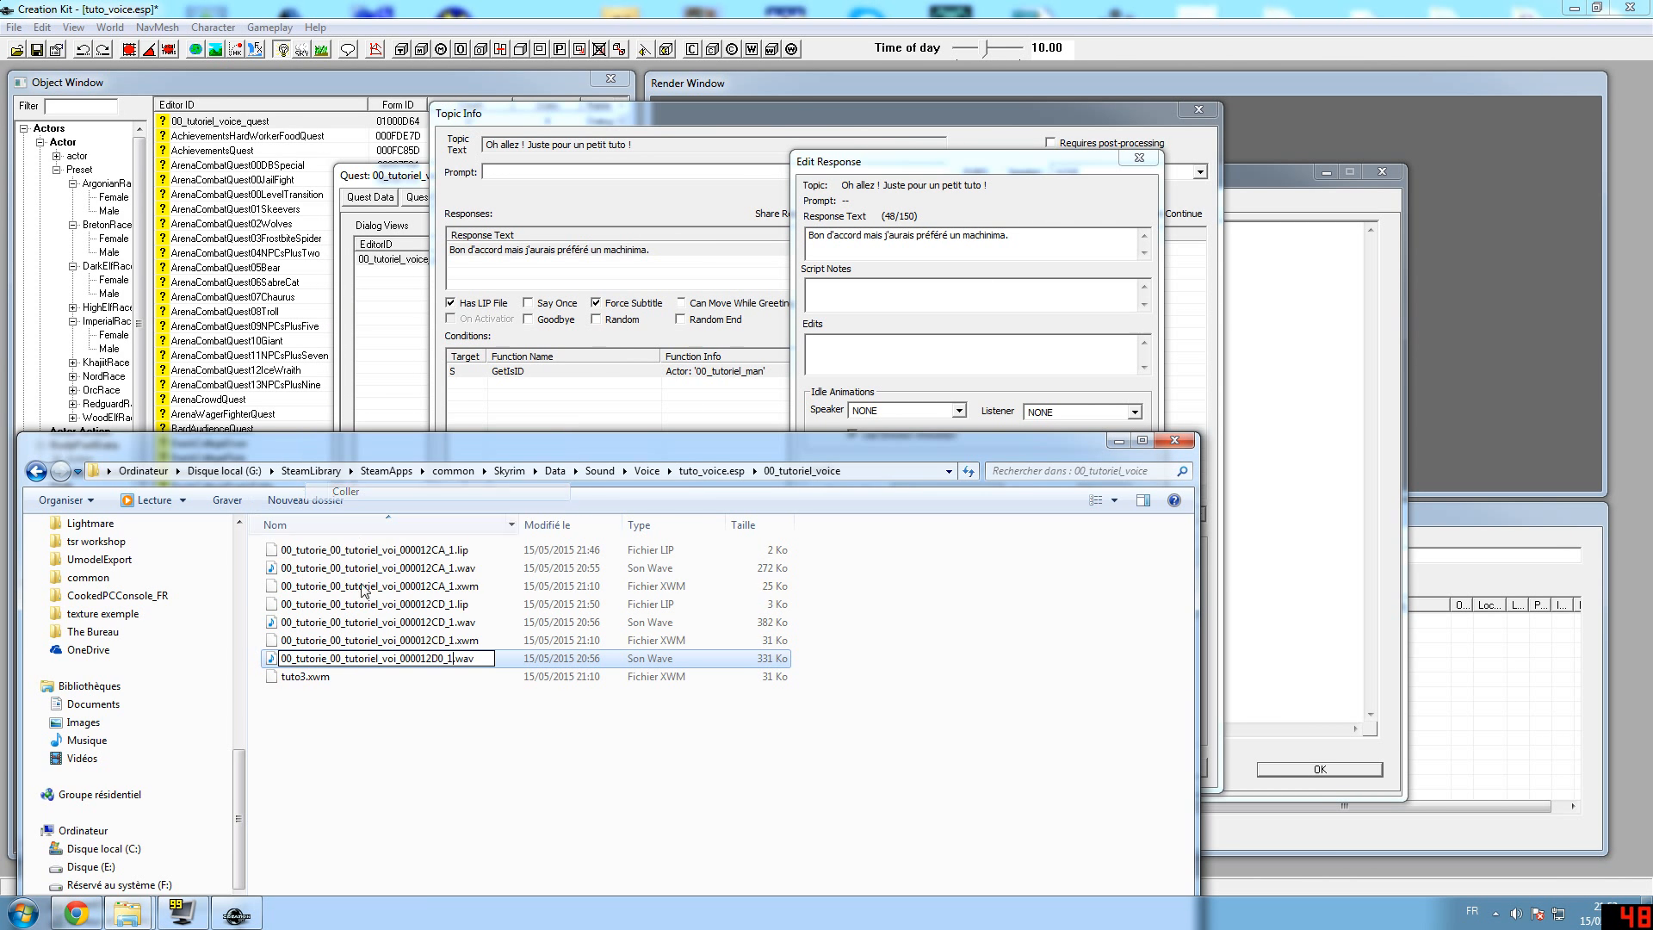
Rename tuto3.xwm as 00_tutorie_00_tutoriel_voi_000012D0_1.xwm with the copied filename and minimize the folder window
{"action": "left_click", "coordinate": [303, 678]}
{"action": "right_click", "coordinate": [303, 678]}
{"action": "left_click", "coordinate": [353, 643]}
{"action": "right_click", "coordinate": [303, 676]}
{"action": "left_click", "coordinate": [344, 514]}
{"action": "left_click", "coordinate": [405, 758]}
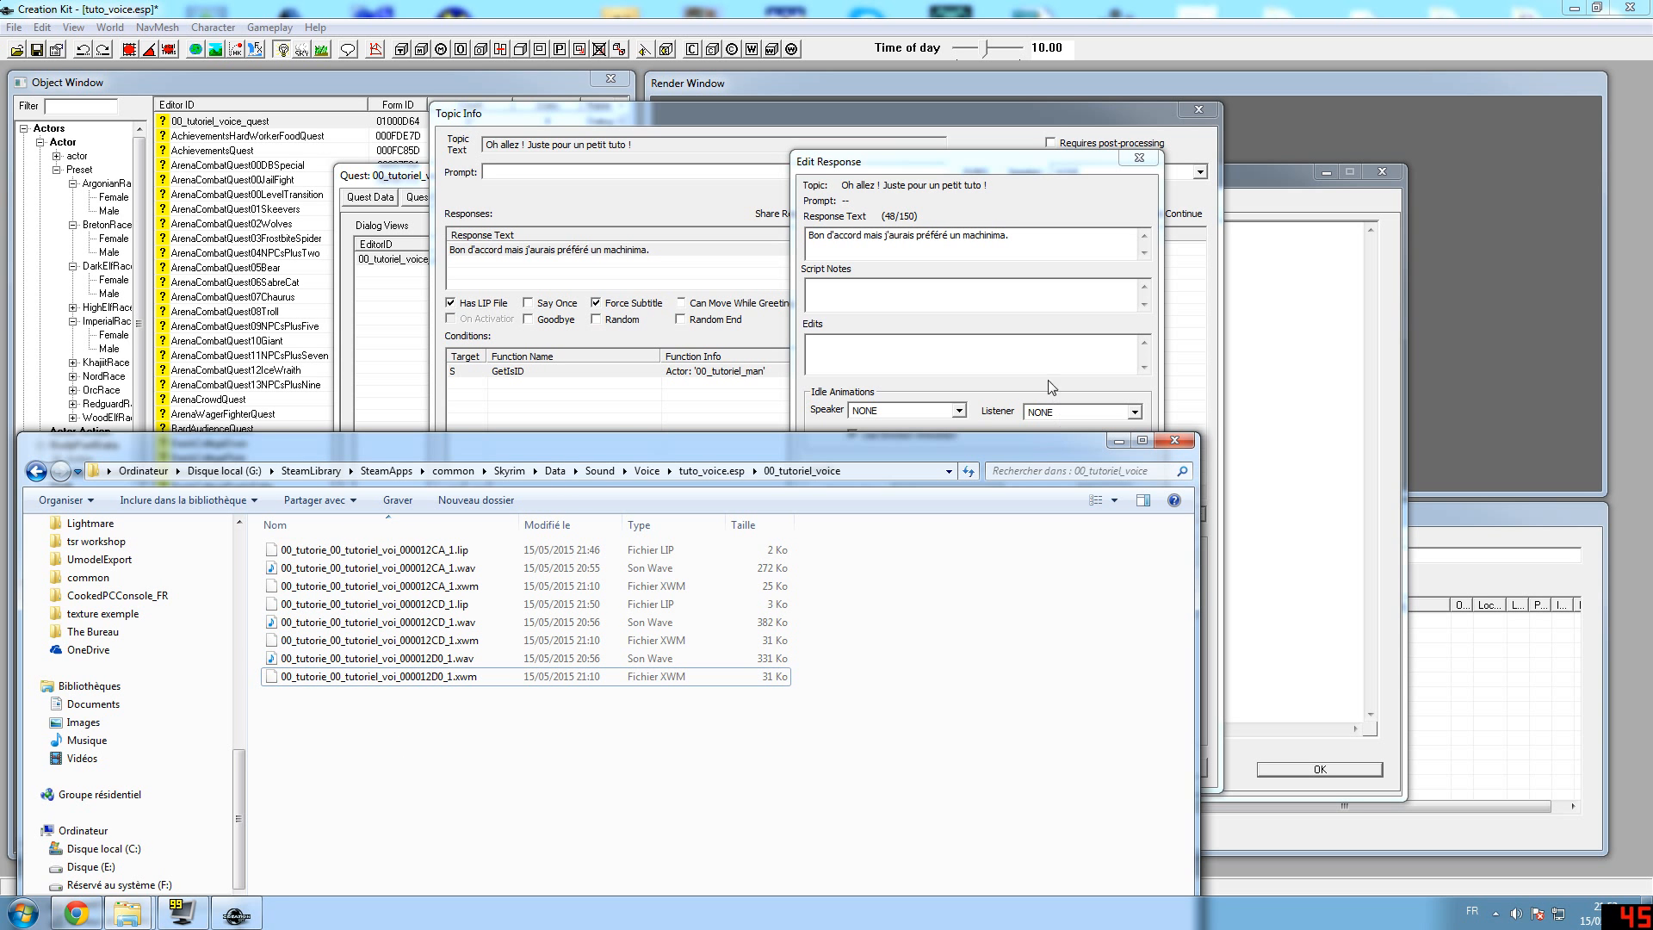
{"action": "left_click", "coordinate": [1118, 441]}
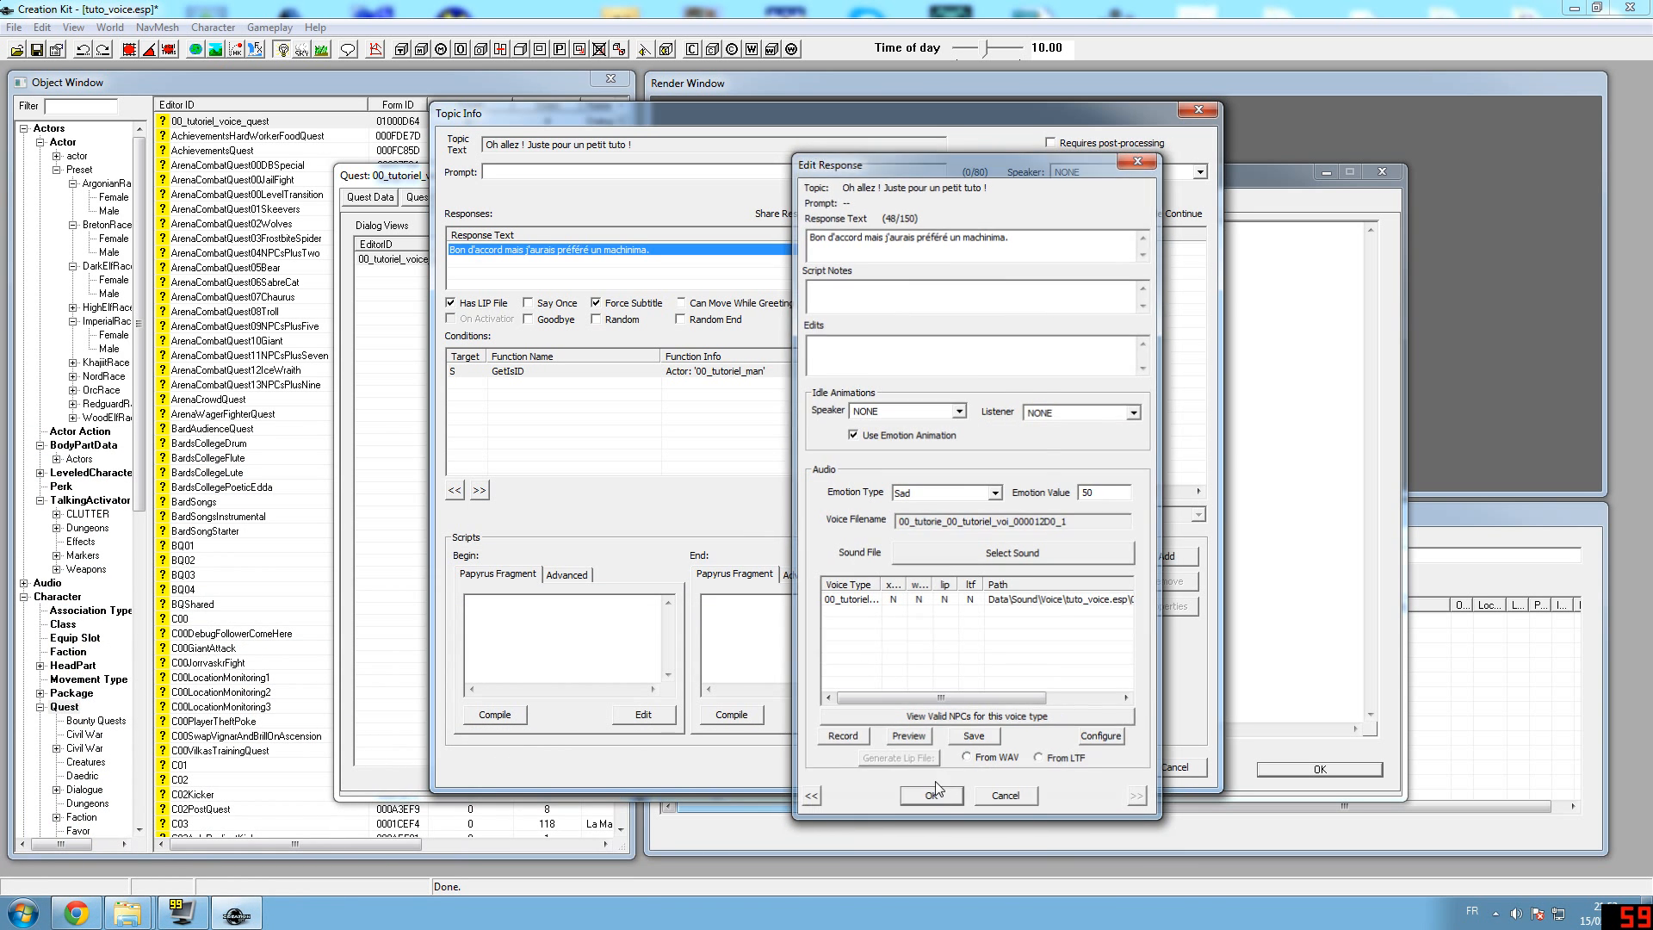
Reload the allez response, generate its lip file from the WAV, and confirm the response, info and topic
{"action": "left_click", "coordinate": [931, 794]}
{"action": "double_click", "coordinate": [613, 250]}
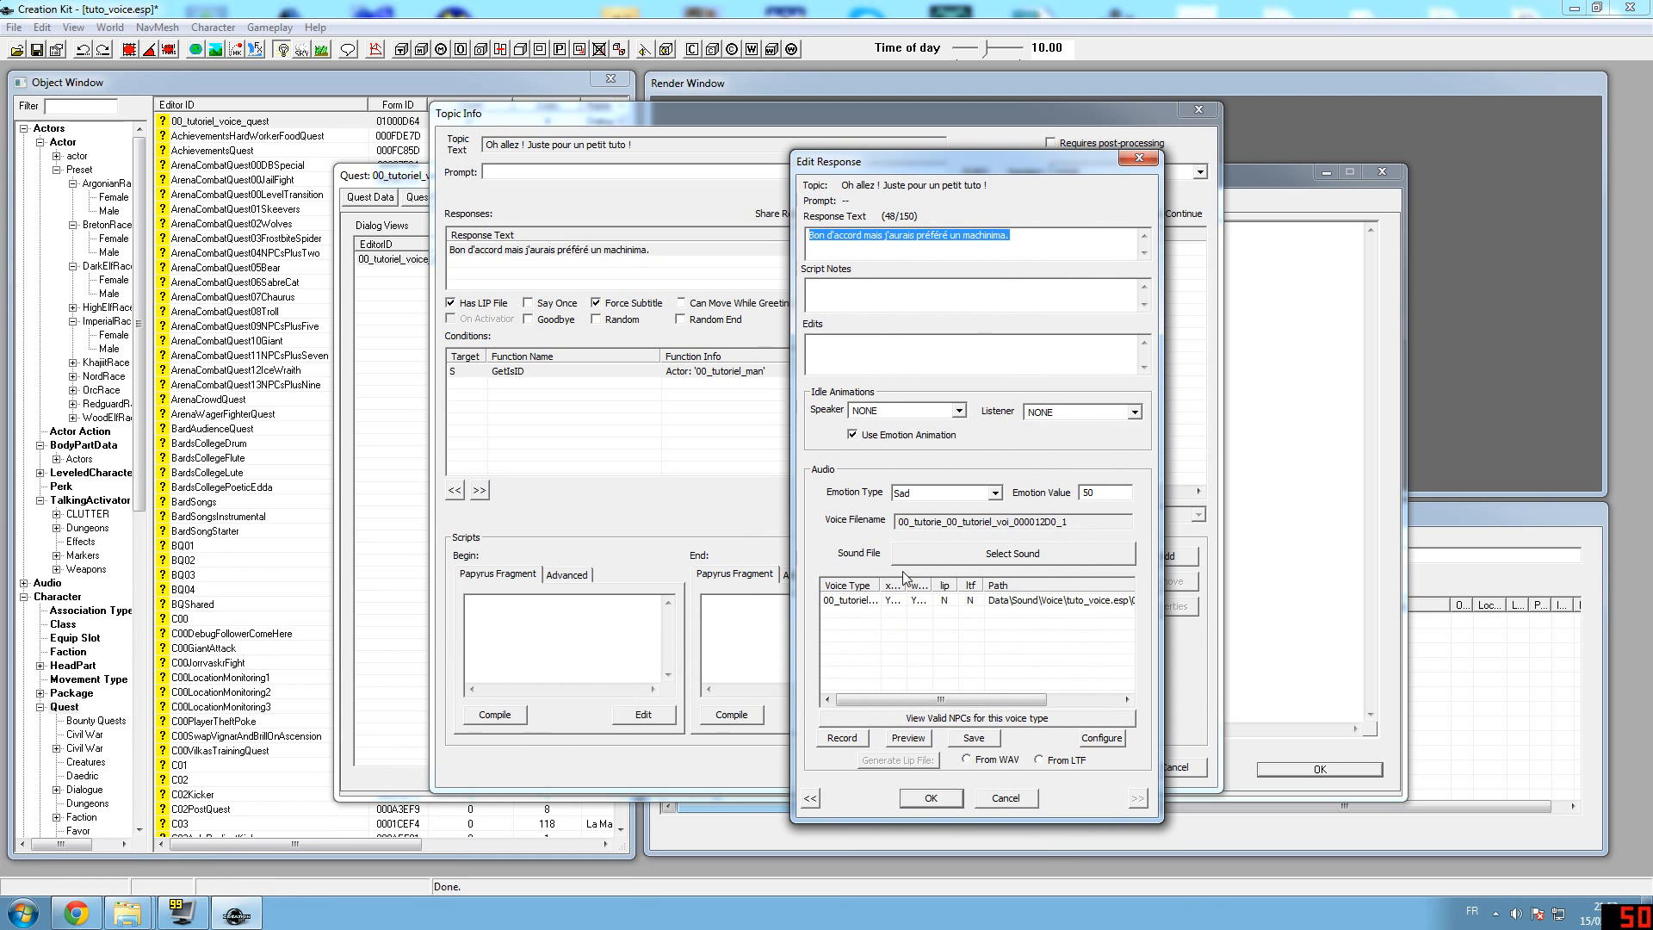
{"action": "left_click", "coordinate": [969, 600]}
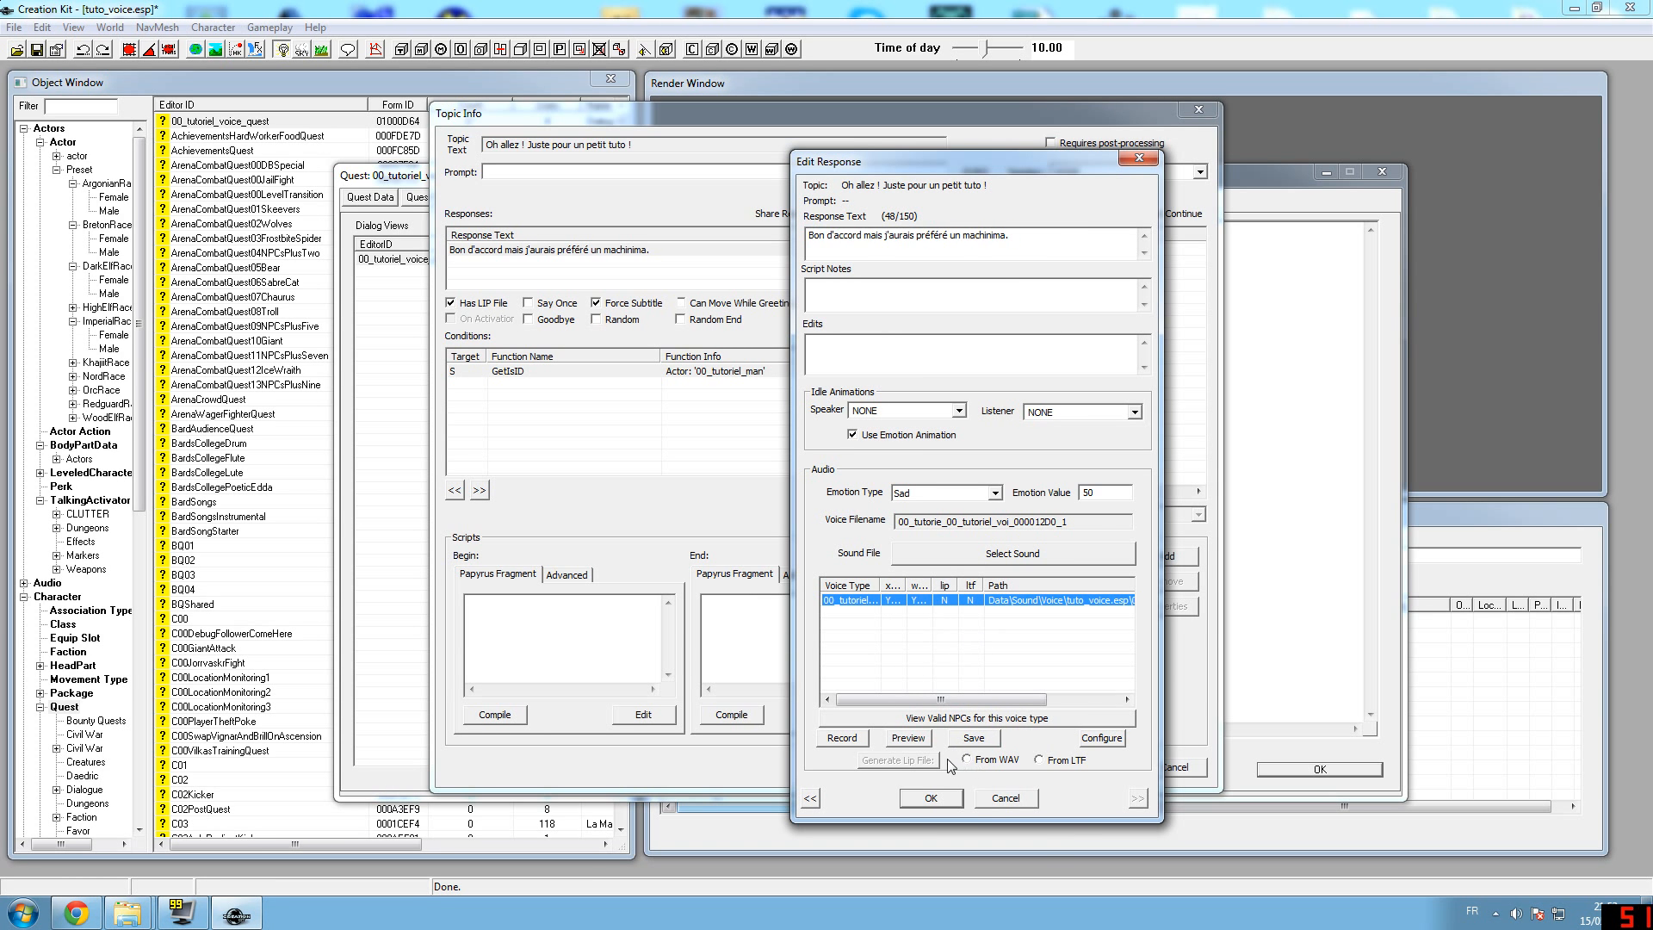
{"action": "left_click", "coordinate": [966, 760]}
{"action": "left_click", "coordinate": [921, 759]}
{"action": "left_click", "coordinate": [929, 799]}
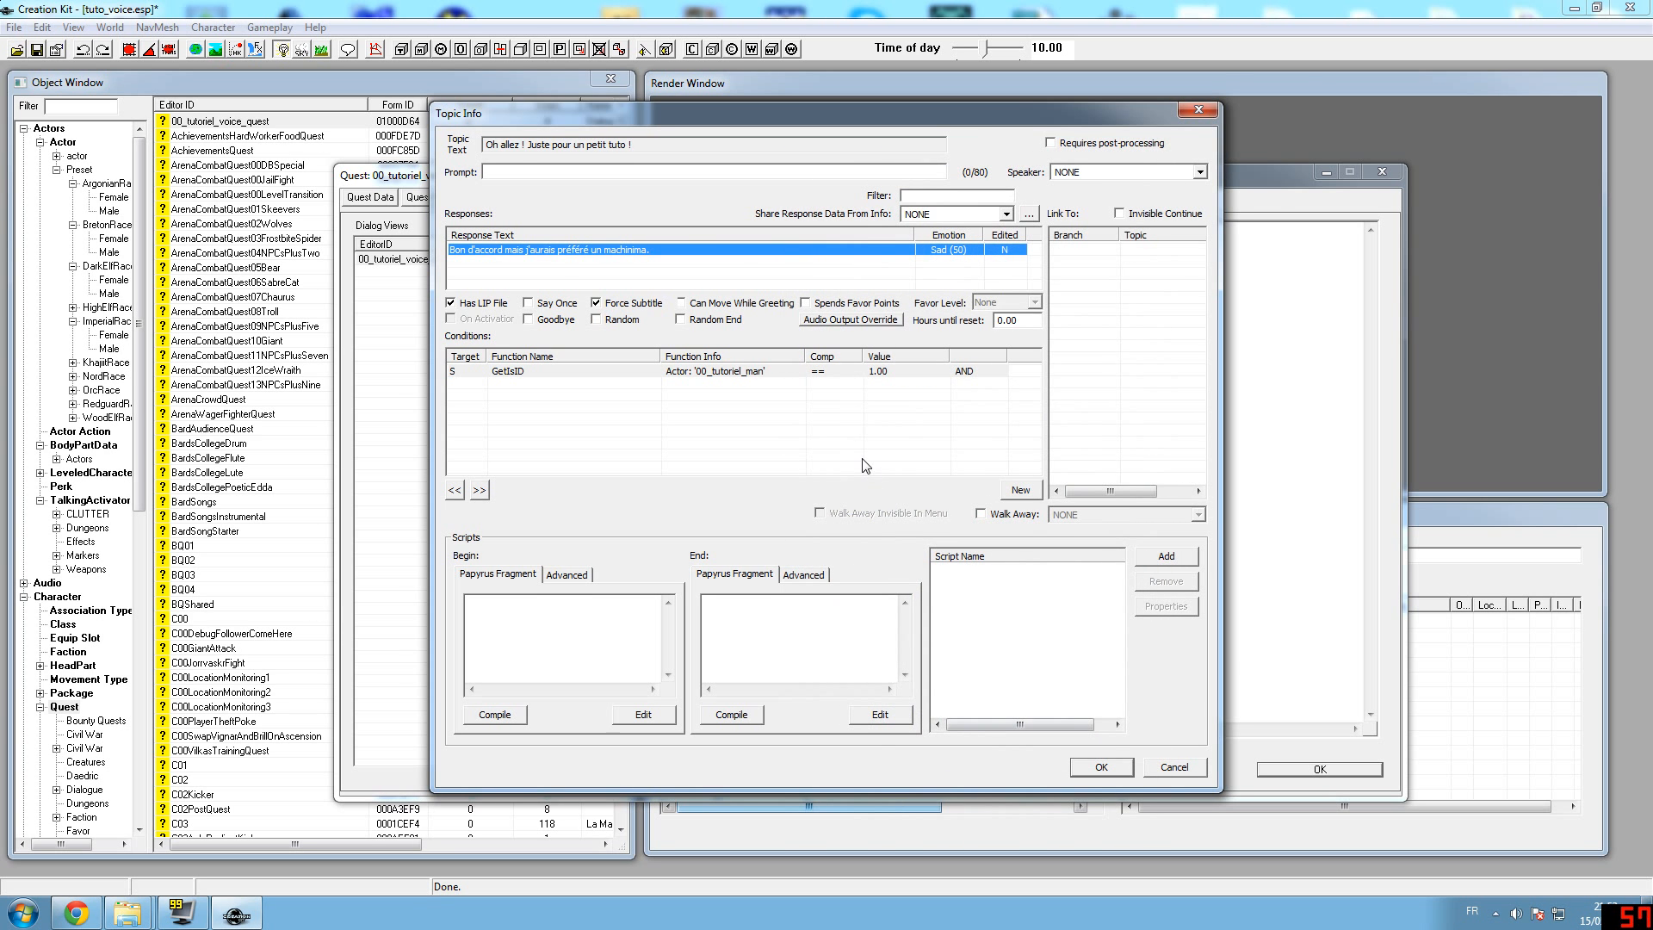
{"action": "left_click", "coordinate": [1103, 767]}
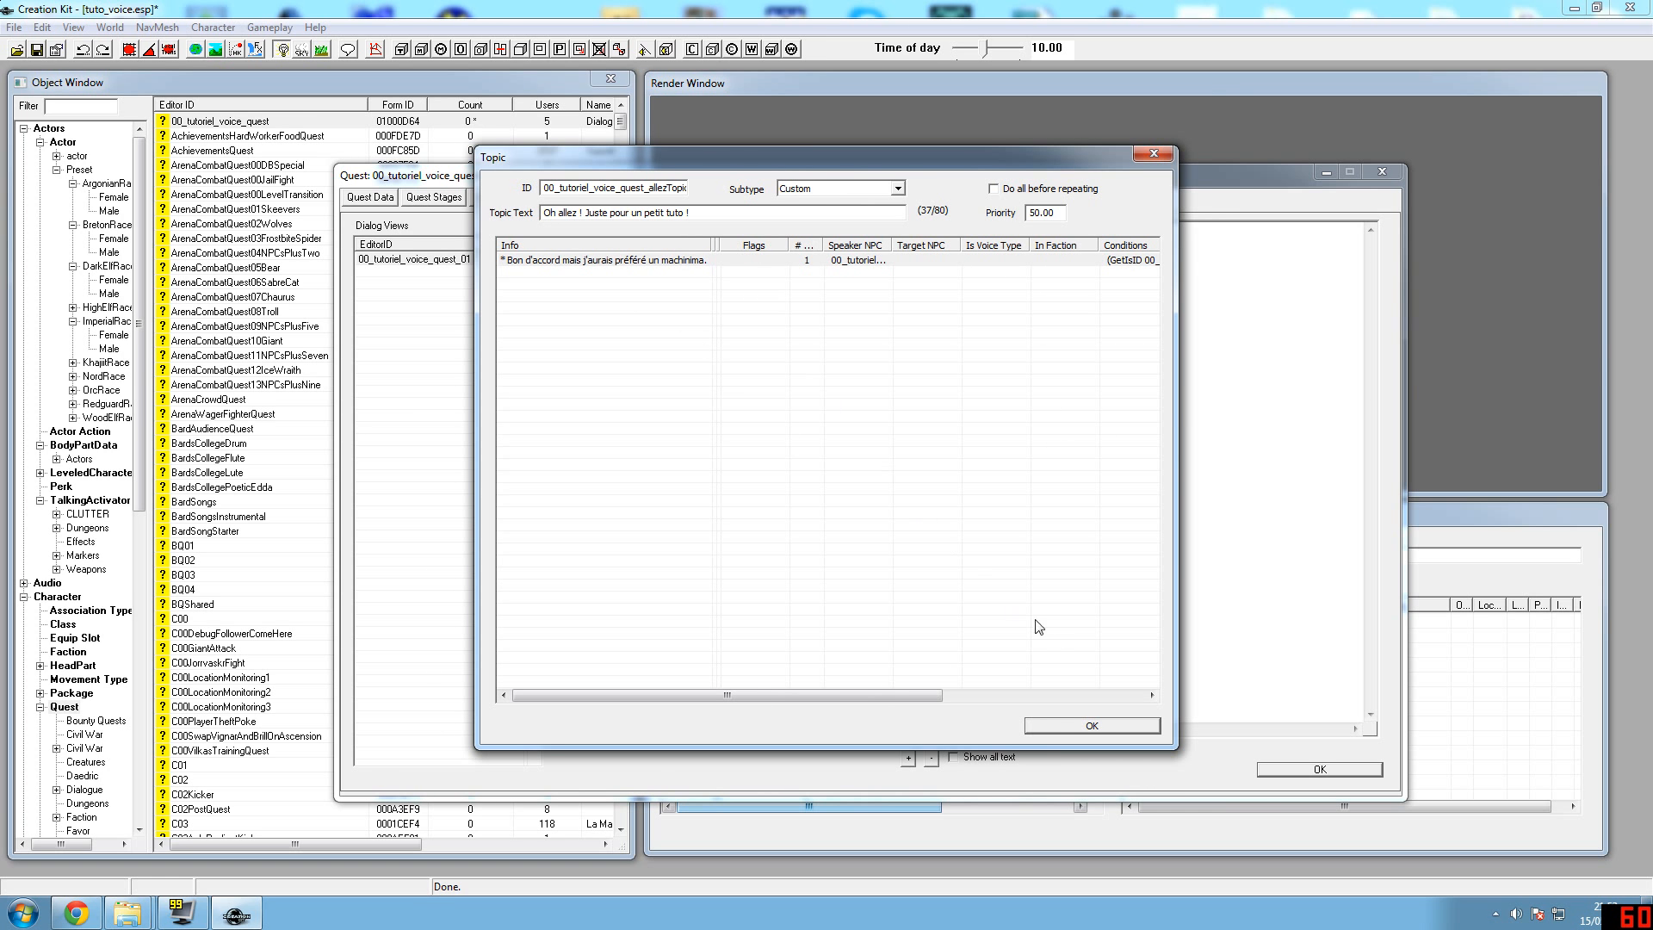
{"action": "left_click", "coordinate": [1087, 726]}
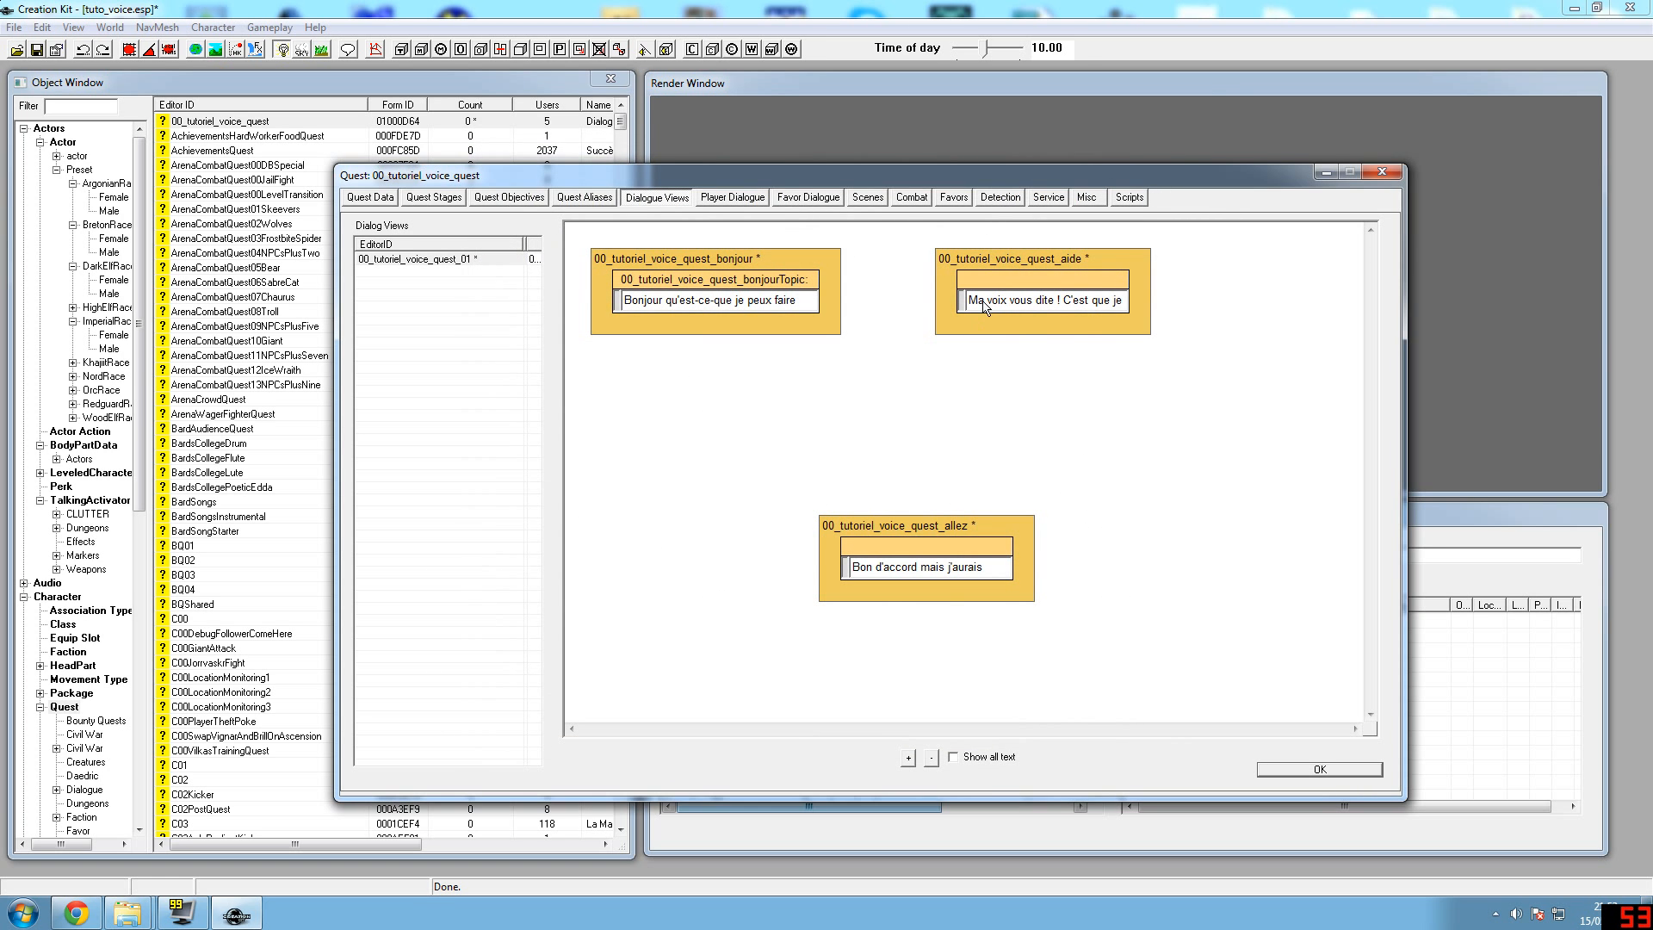
Rearrange the dialogue view by shifting the aide branch down and right and the allez branch slightly up and left
{"action": "left_click_drag", "start_coordinate": [1015, 279], "coordinate": [1070, 362]}
{"action": "left_click_drag", "start_coordinate": [792, 289], "coordinate": [815, 310]}
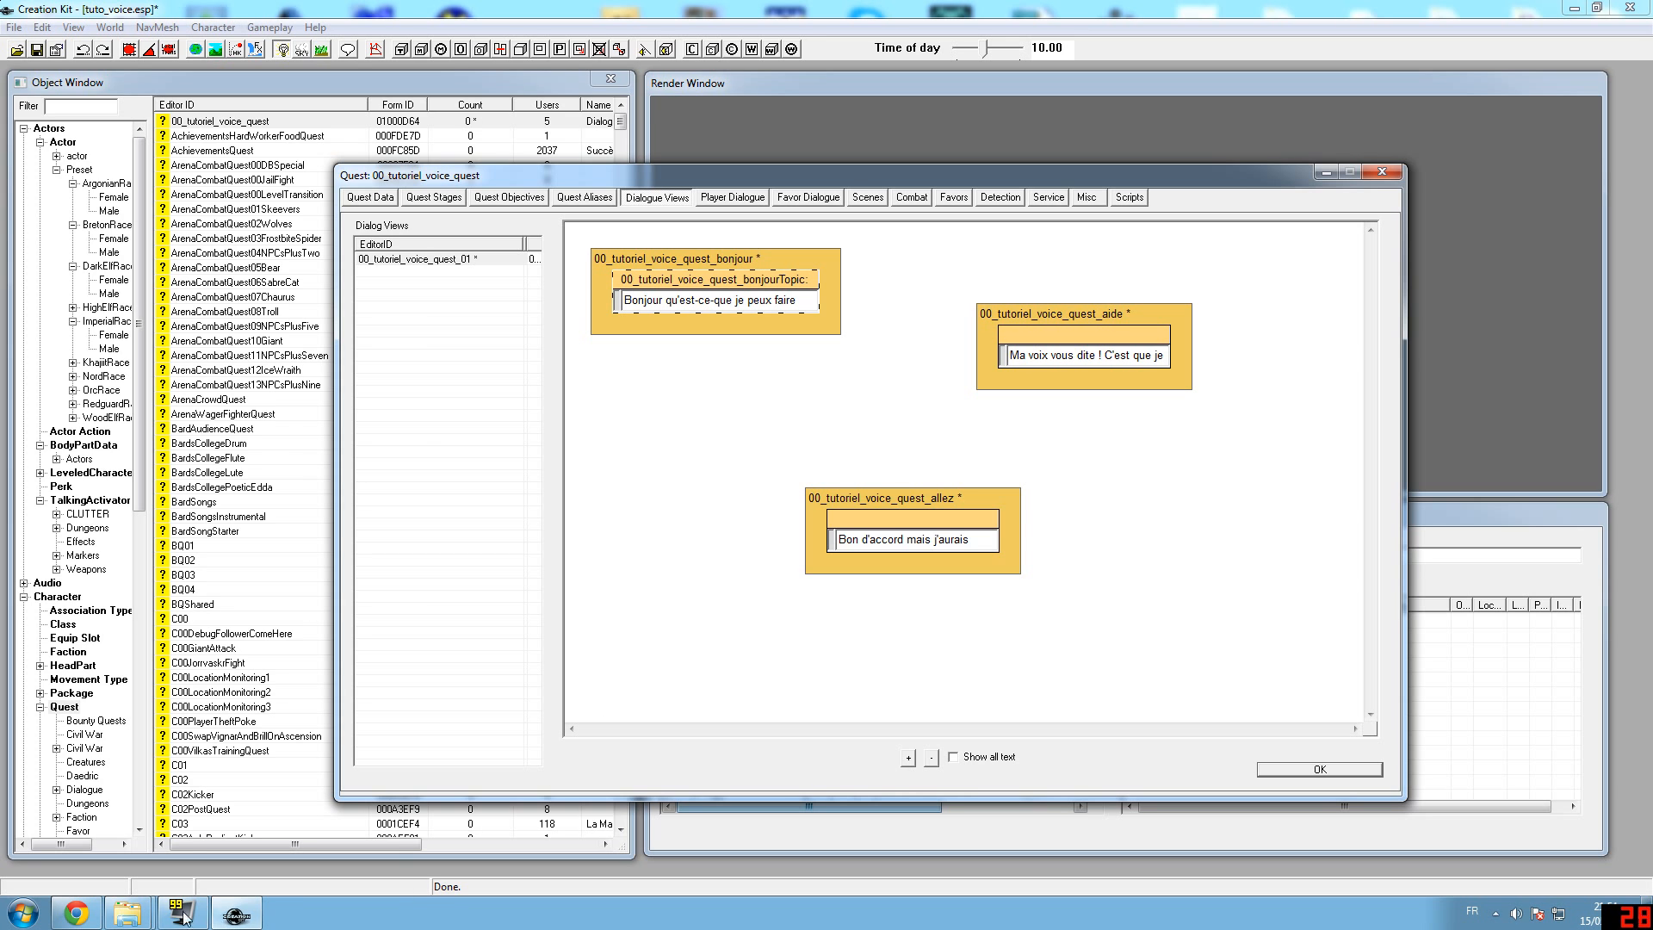
Check the contents of the skyrim tuto folder in Windows Explorer and minimize its window
{"action": "left_click", "coordinate": [128, 912]}
{"action": "left_click", "coordinate": [123, 782]}
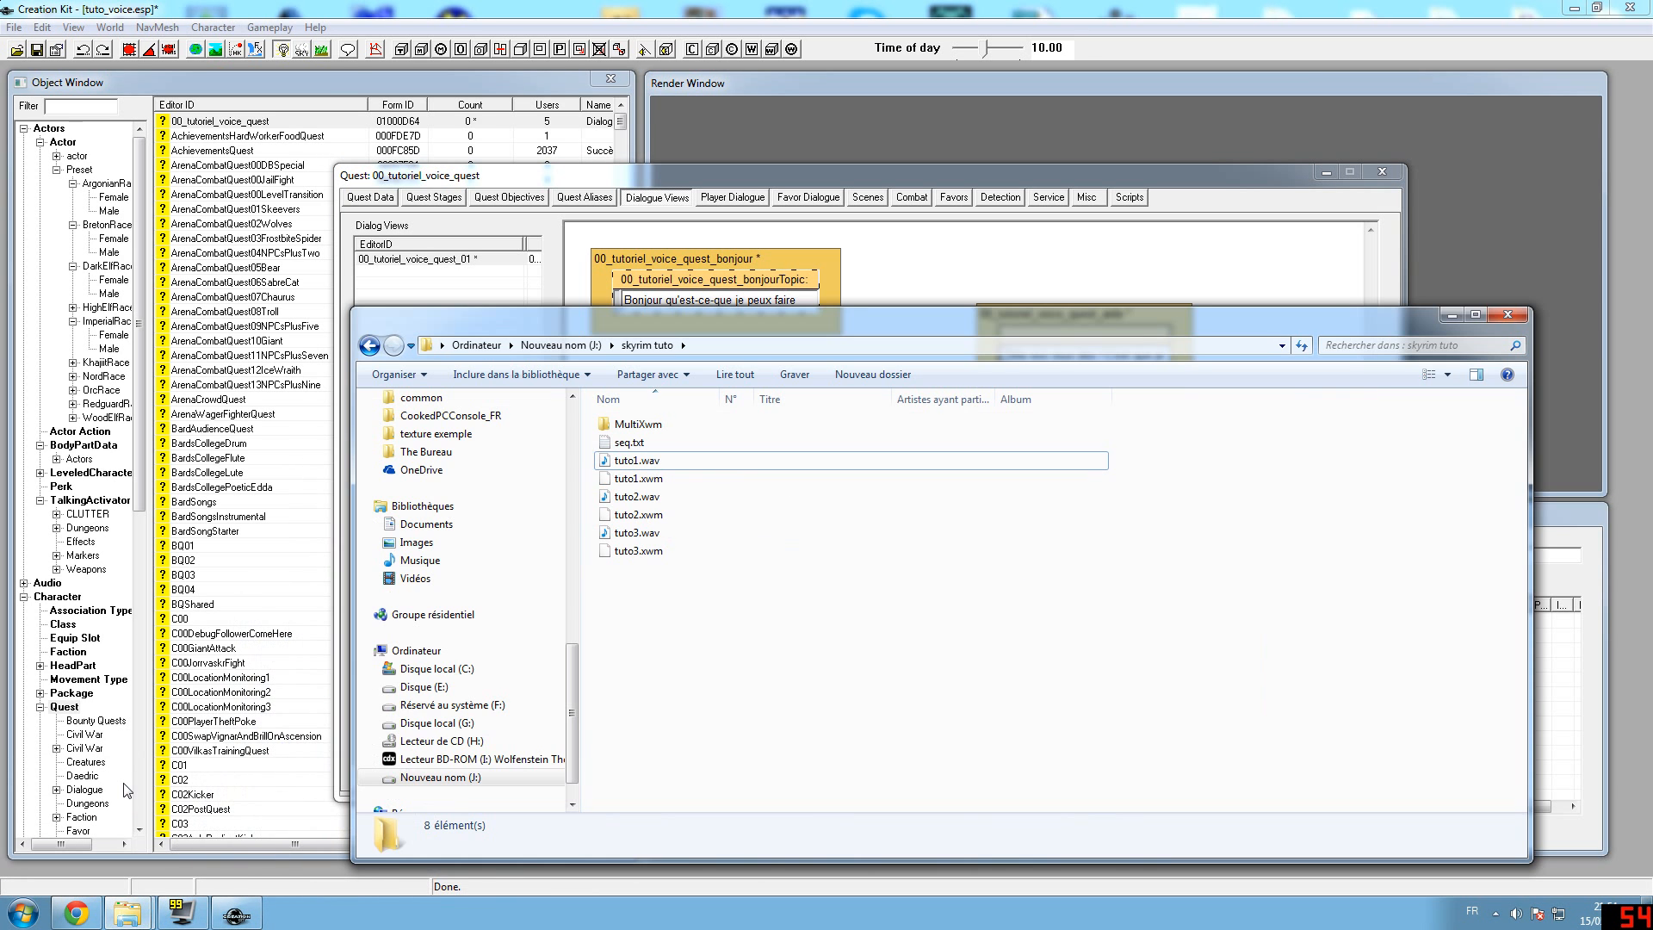
{"action": "left_click", "coordinate": [1449, 317]}
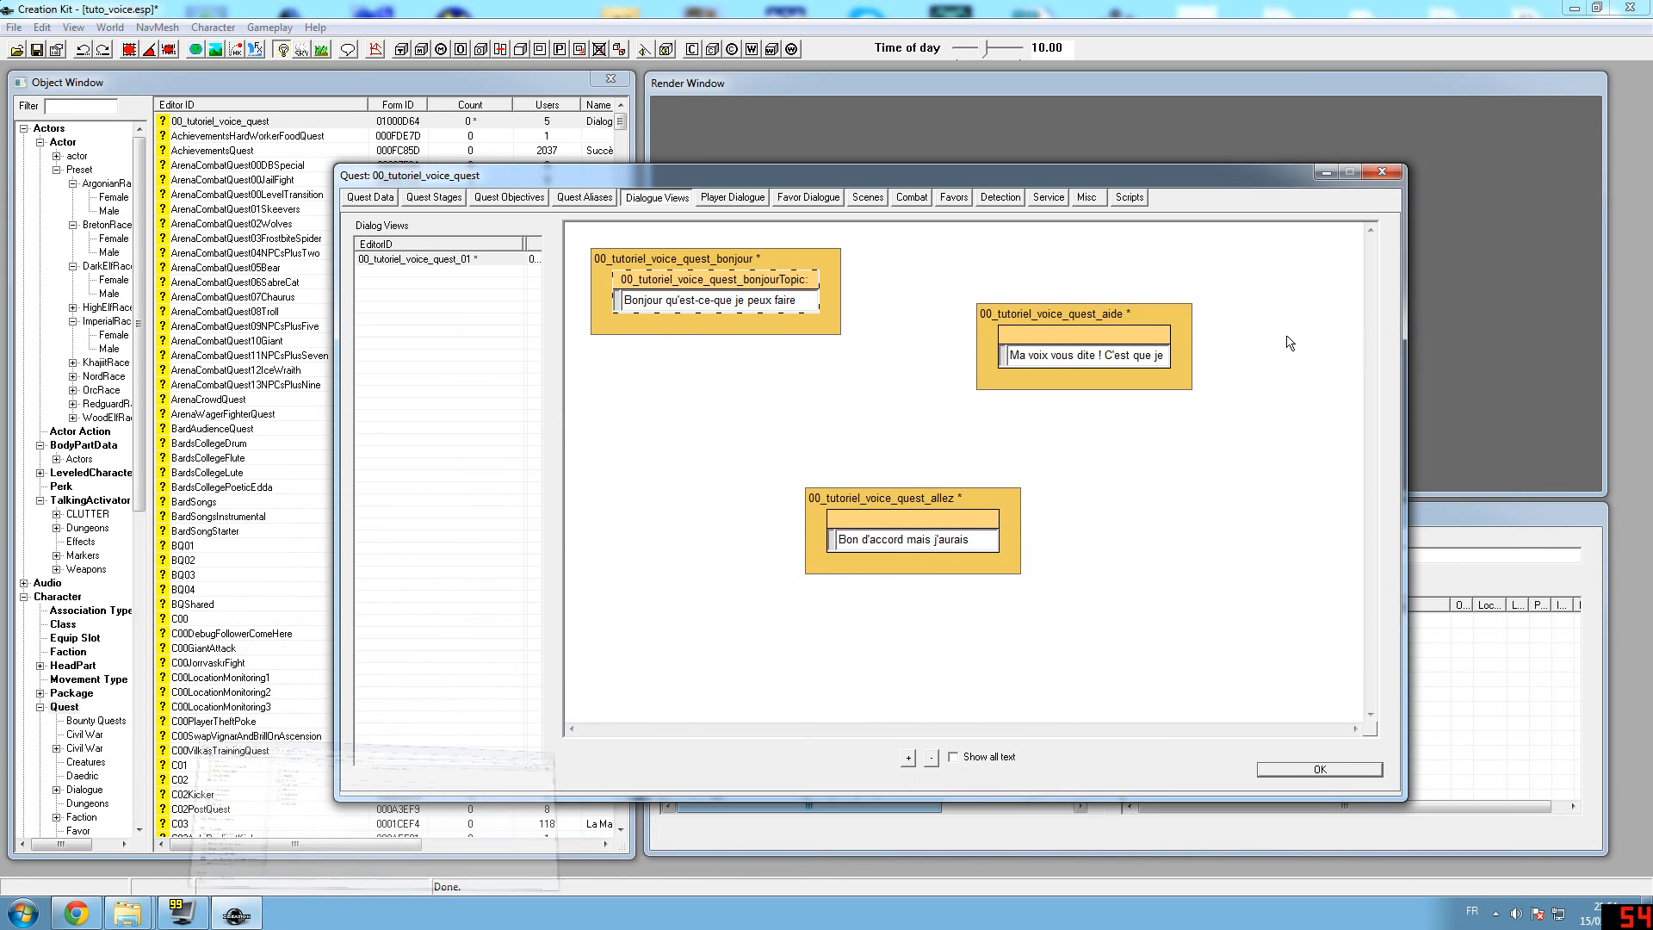